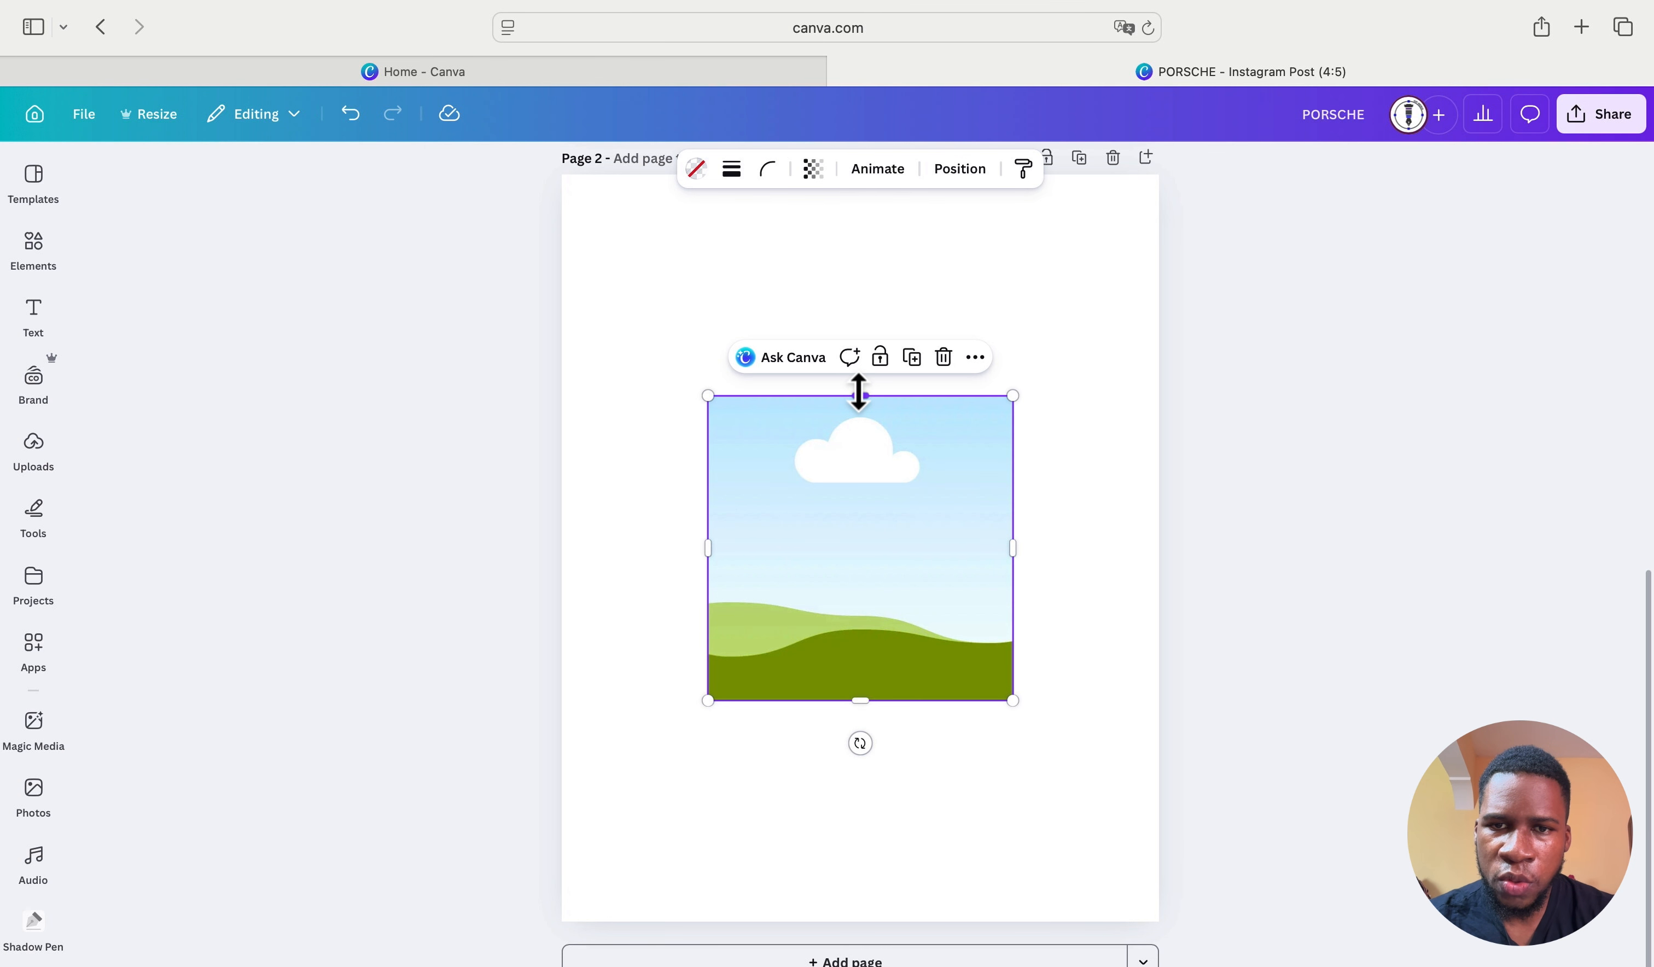
Step: Reshape the picture frame on page 2 into a tall, narrow strip and tilt it counter-clockwise
drag(858, 393, 836, 478)
drag(970, 570, 887, 574)
drag(778, 848, 870, 832)
drag(809, 622, 797, 585)
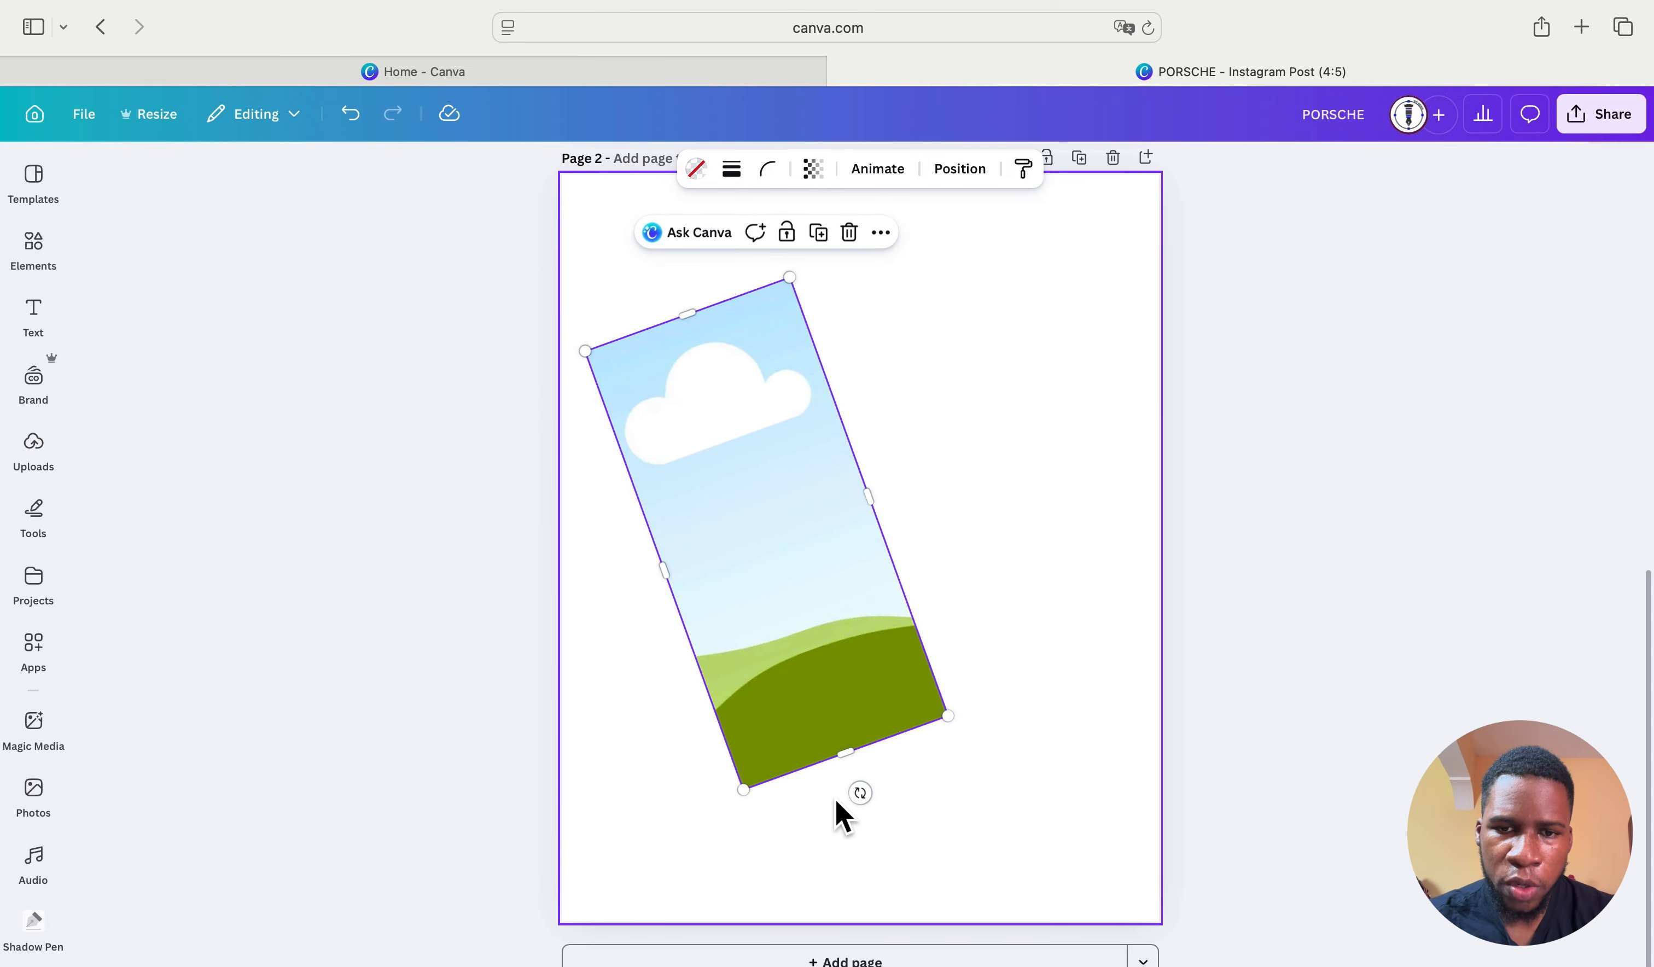
mouse_move(860, 793)
mouse_down()
mouse_move(826, 824)
mouse_move(867, 803)
mouse_up()
Step: Move the tilted frame partly off the page's left edge and lengthen it from its lower end
drag(831, 634, 642, 505)
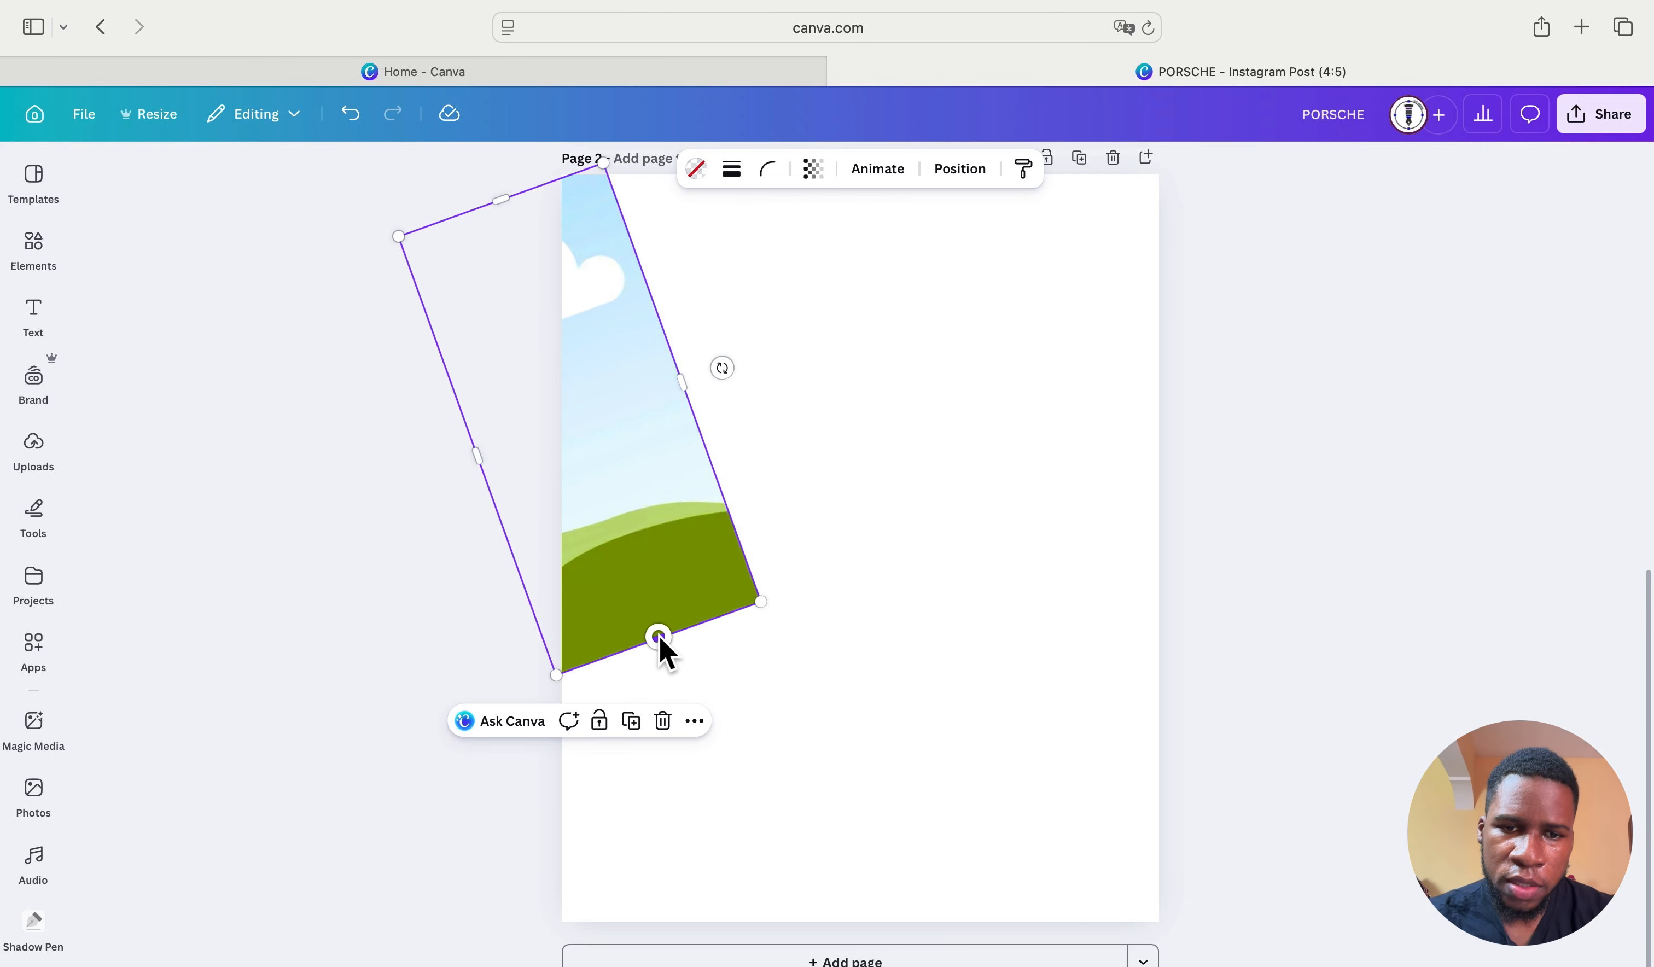
drag(659, 640, 701, 745)
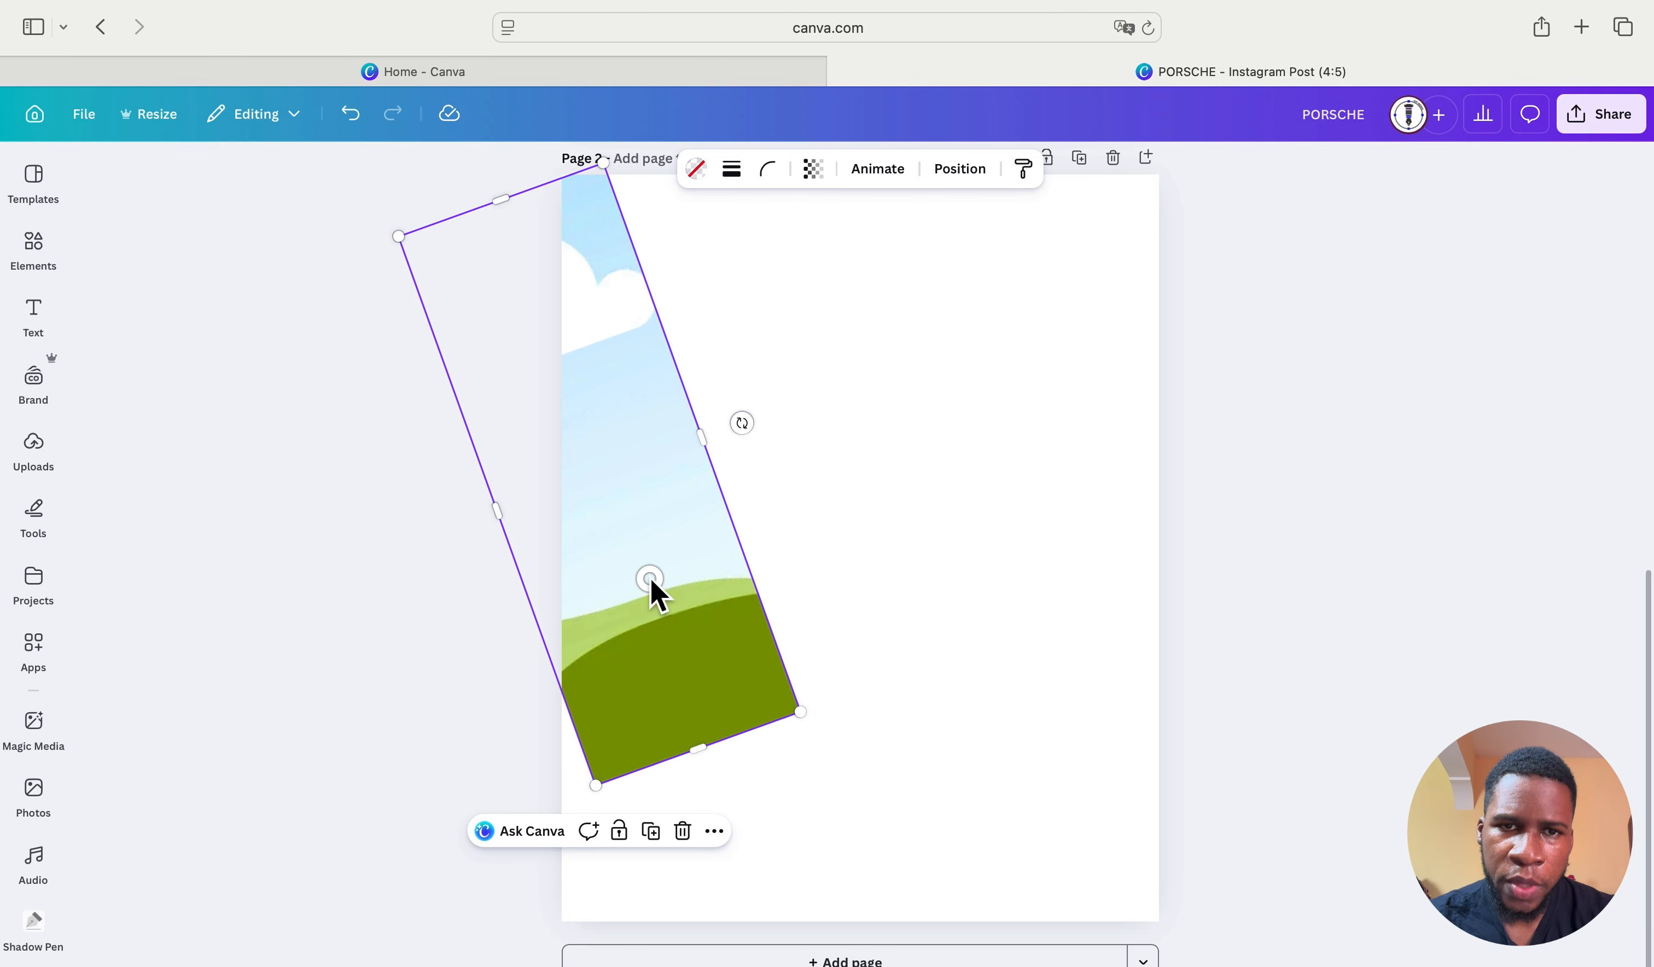
drag(649, 579, 669, 567)
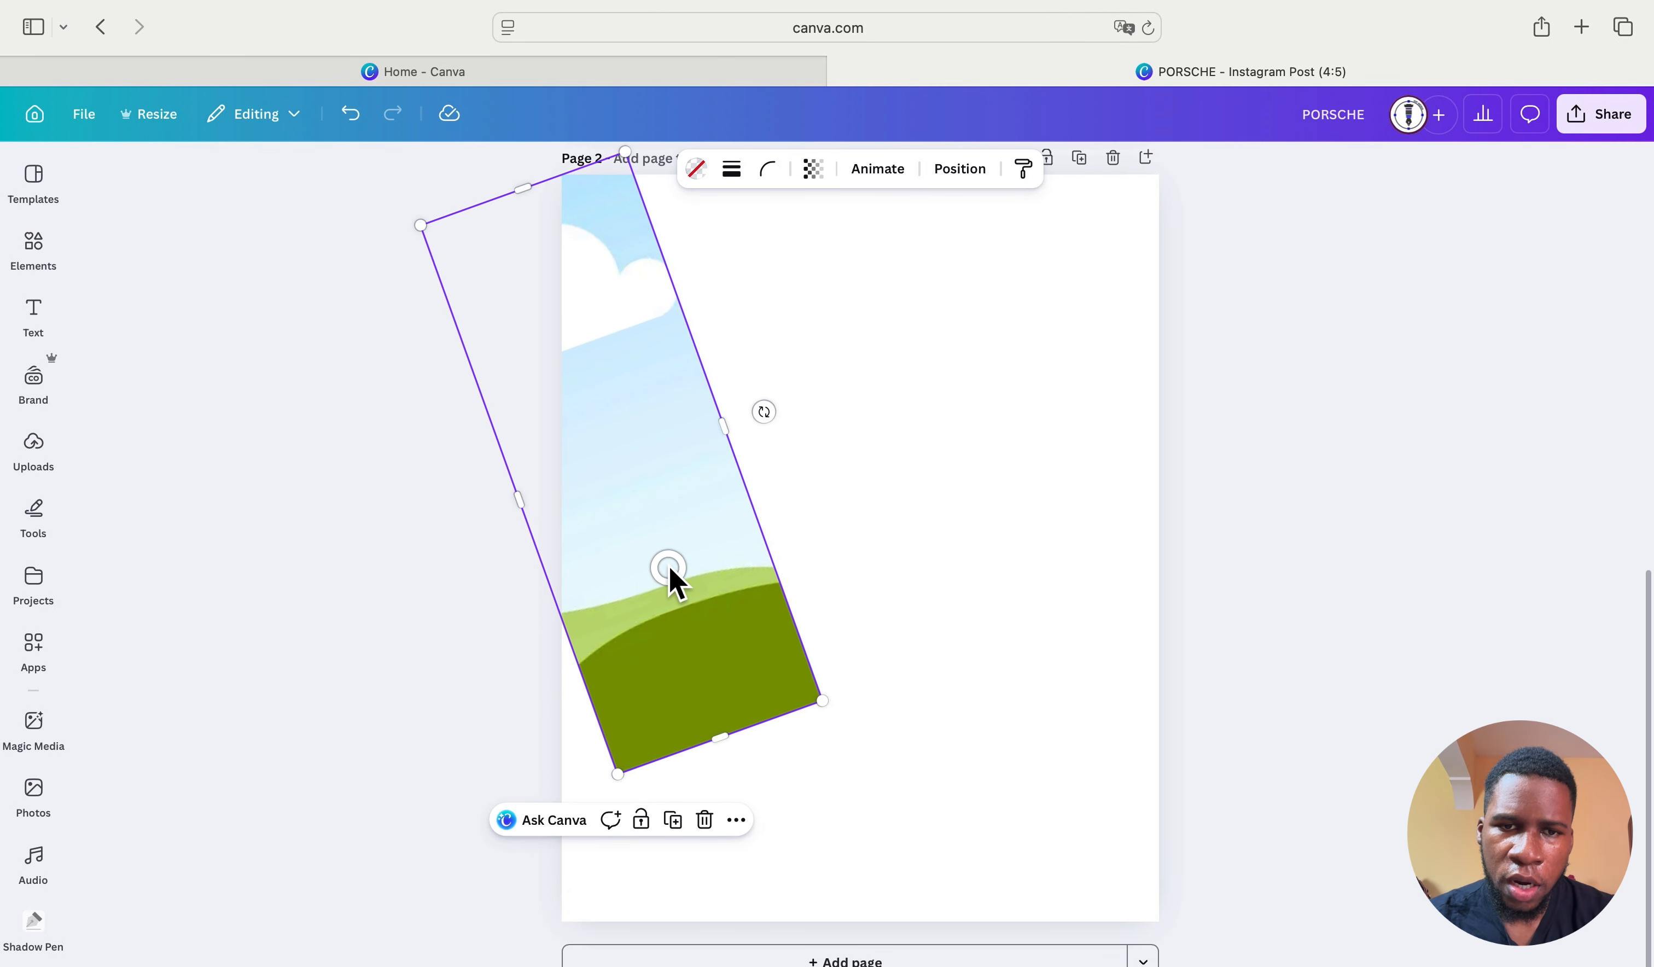
click(877, 536)
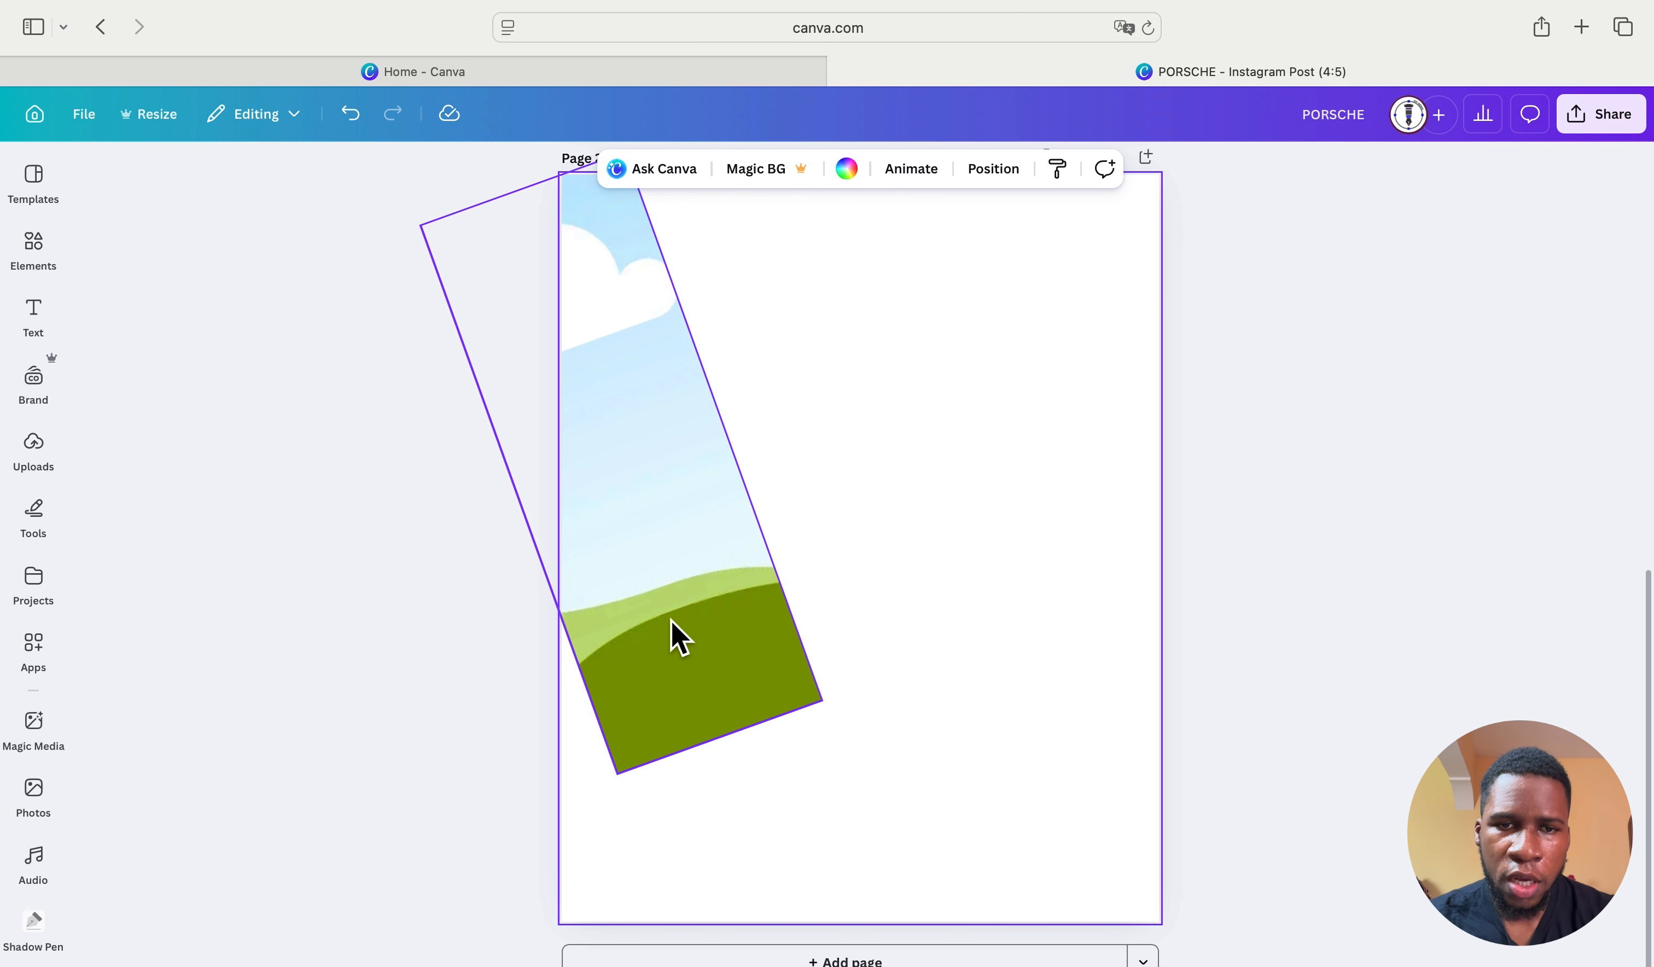
click(686, 588)
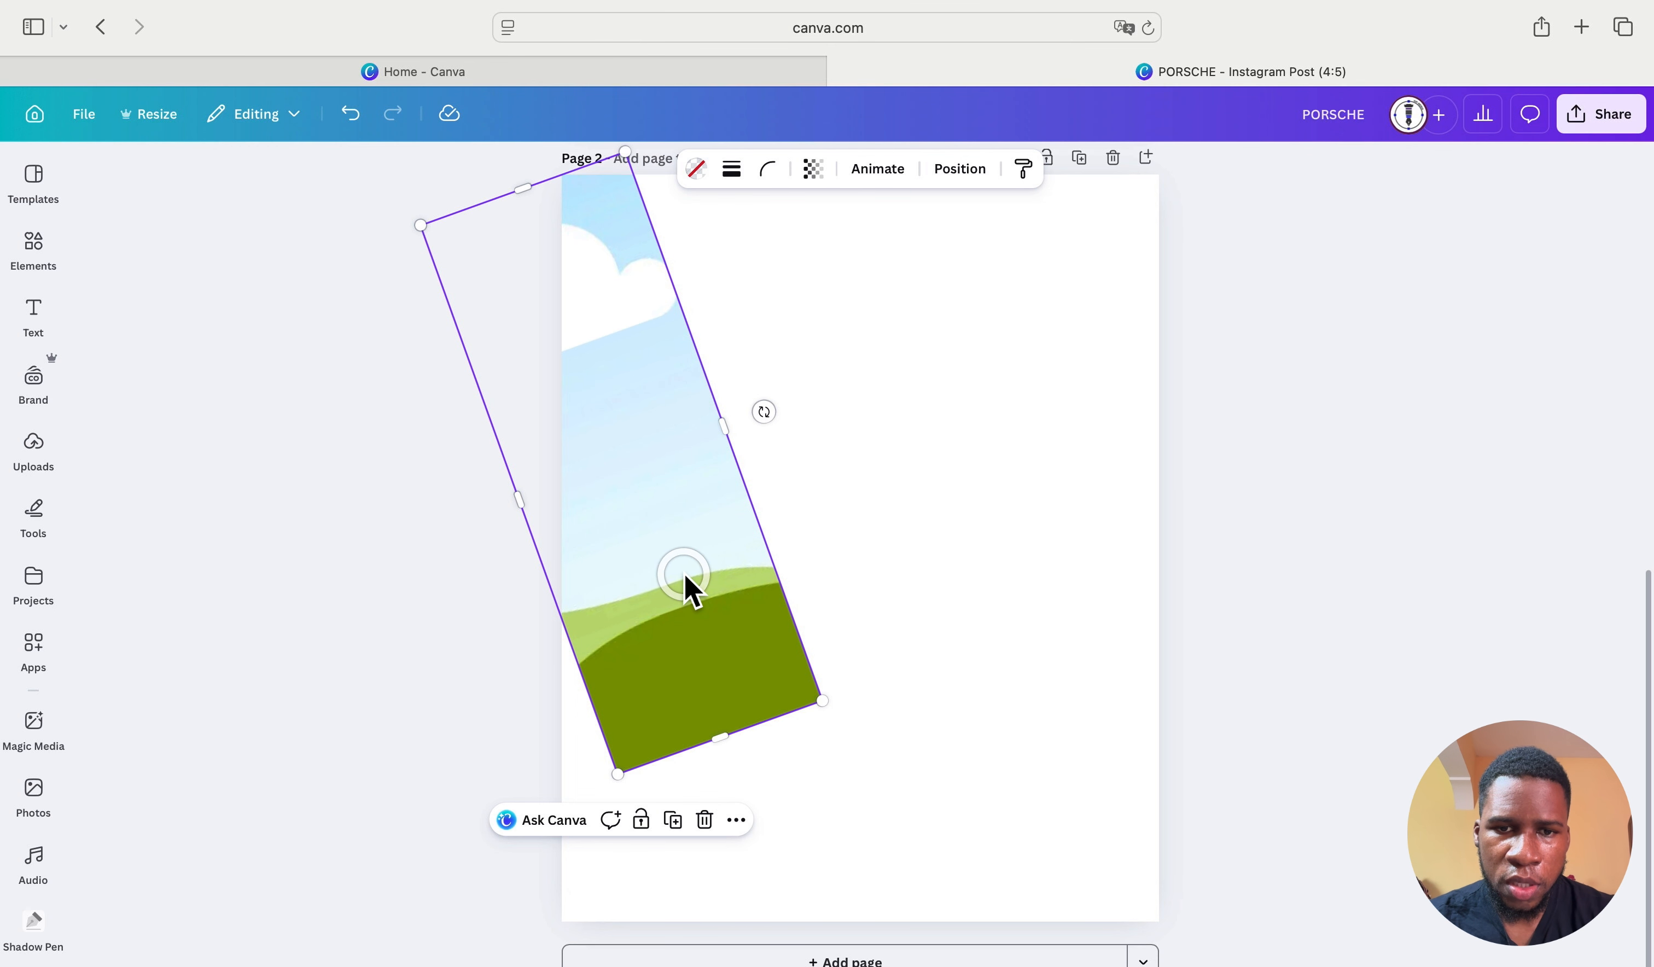
Step: Duplicate the tilted frame twice and place the copies parallel across the page's middle and right edge with narrow, even gaps
click(678, 828)
click(684, 834)
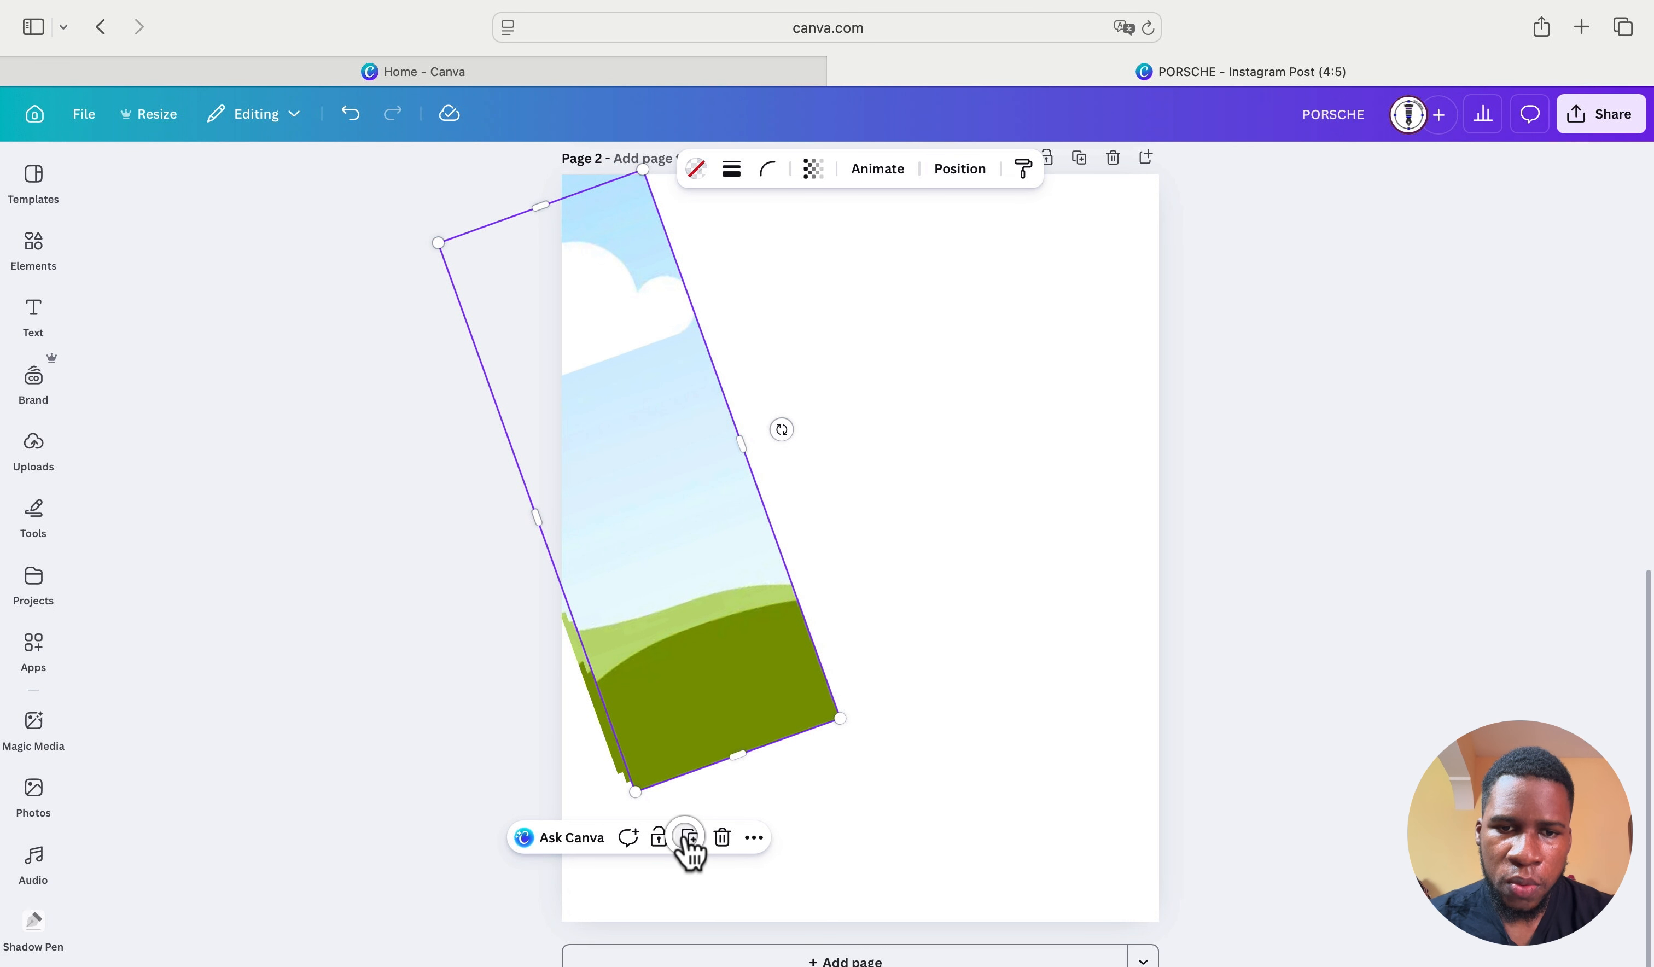
drag(685, 621, 1182, 592)
drag(665, 561, 902, 500)
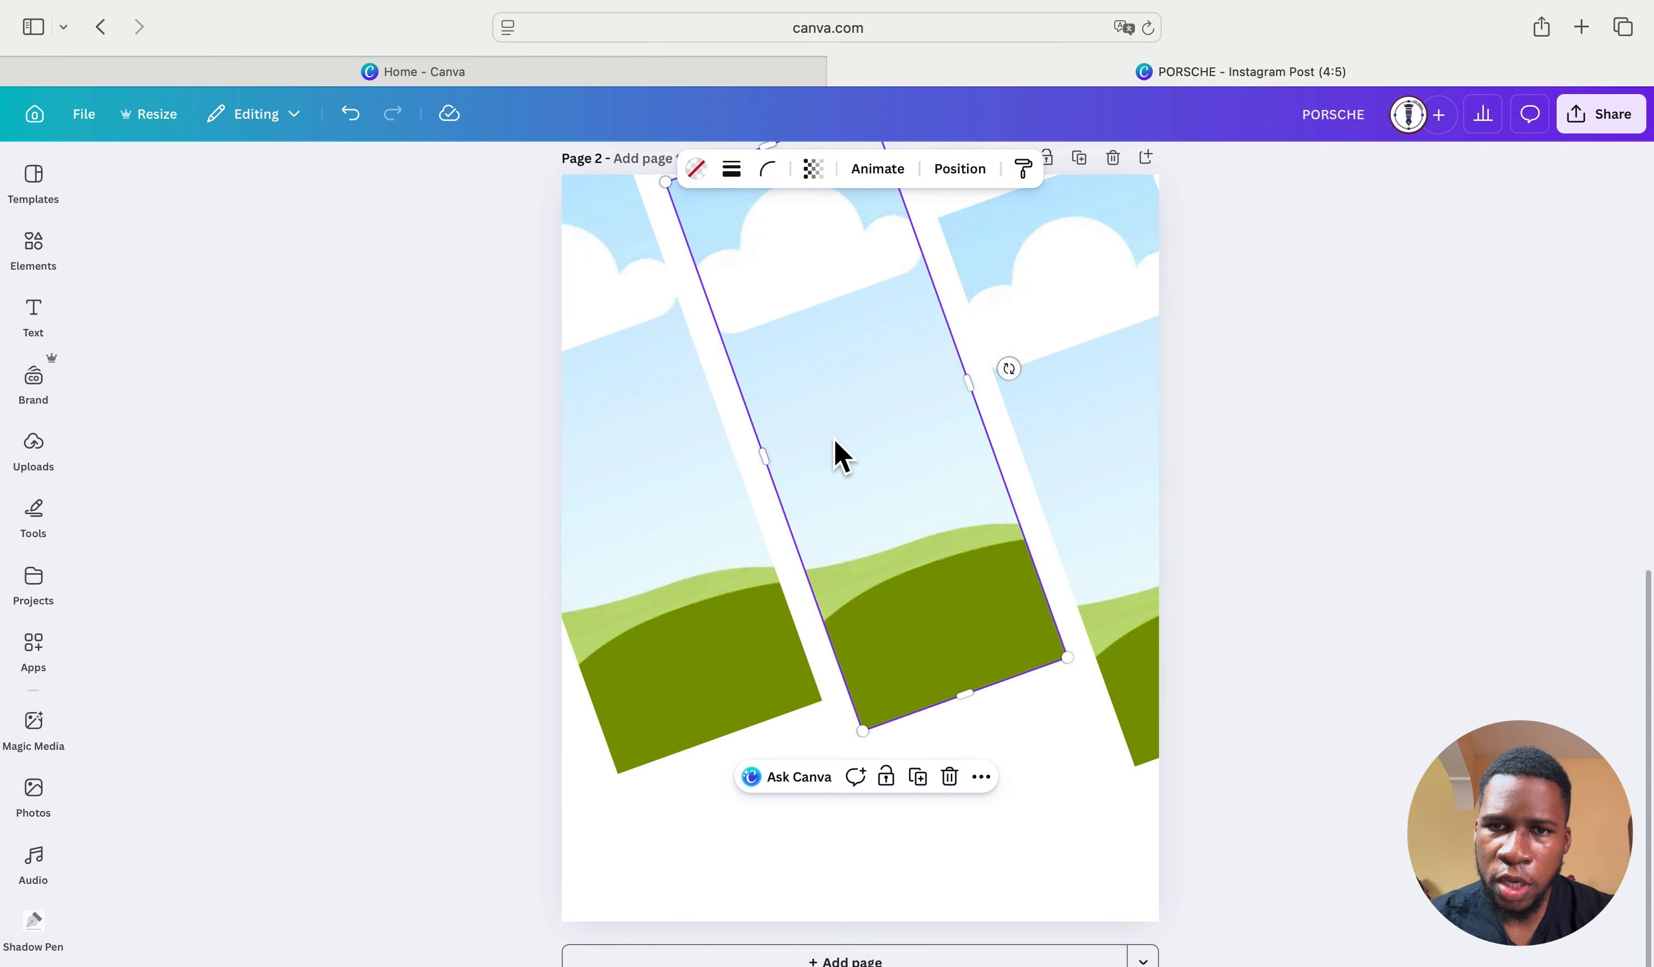
drag(874, 488, 865, 483)
drag(1089, 458, 1069, 416)
click(945, 764)
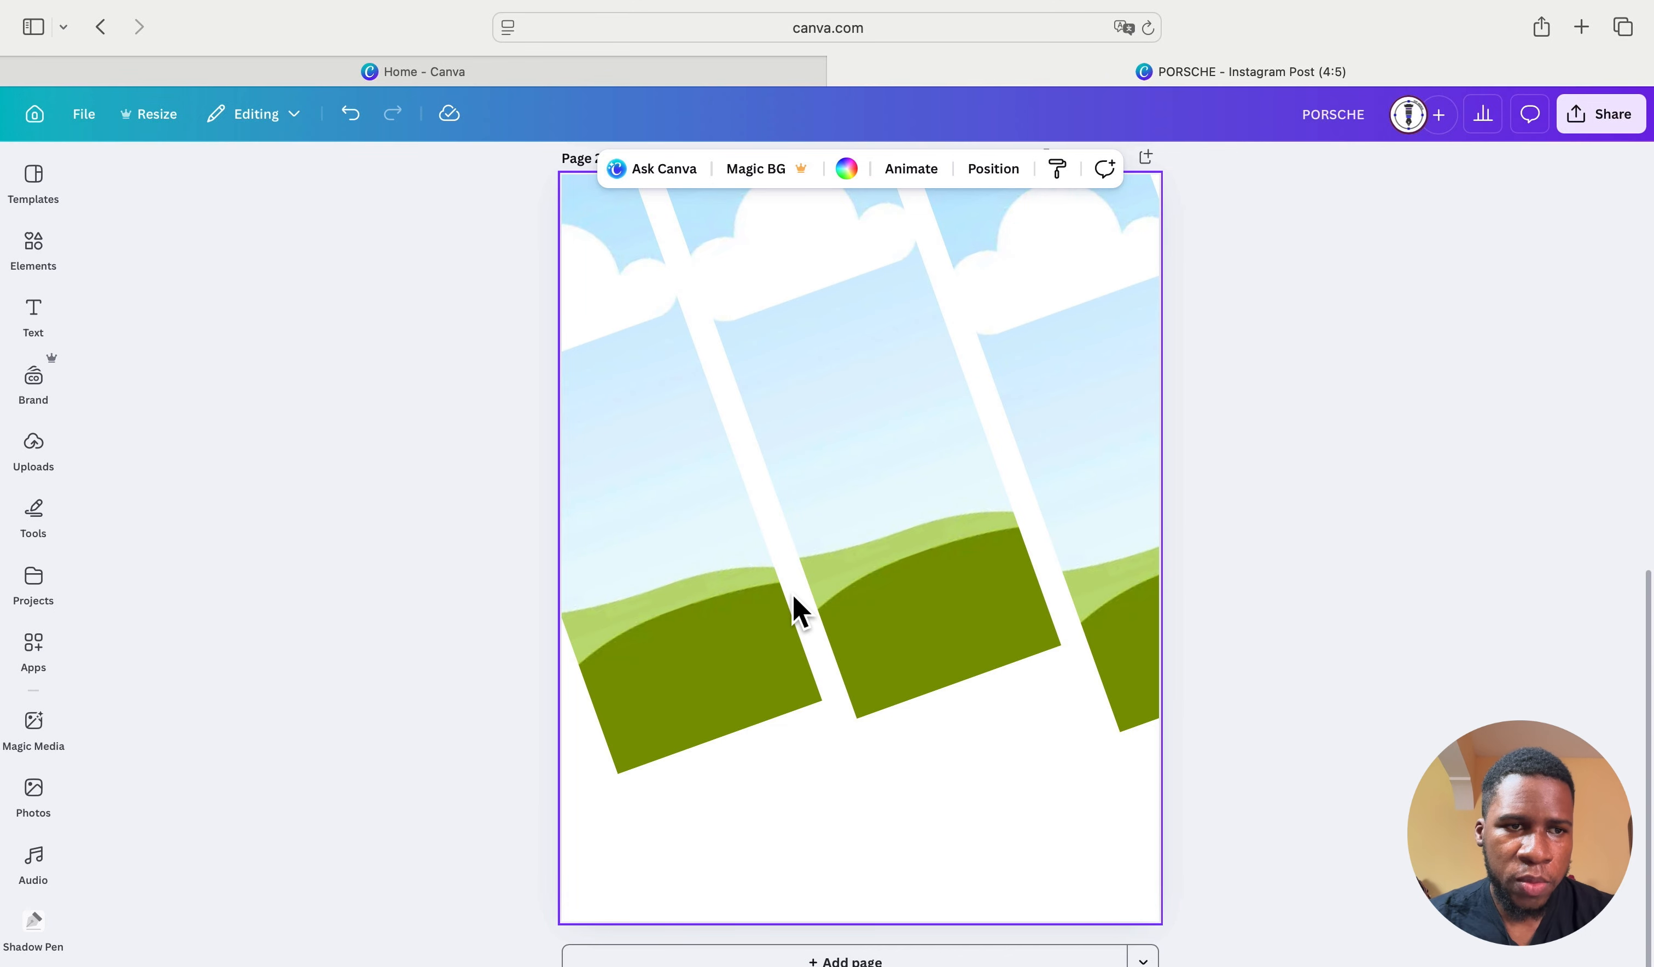
Step: Fill the leftmost tilted frame with the uploaded photo showing front and rear views of the red Porsche
click(38, 455)
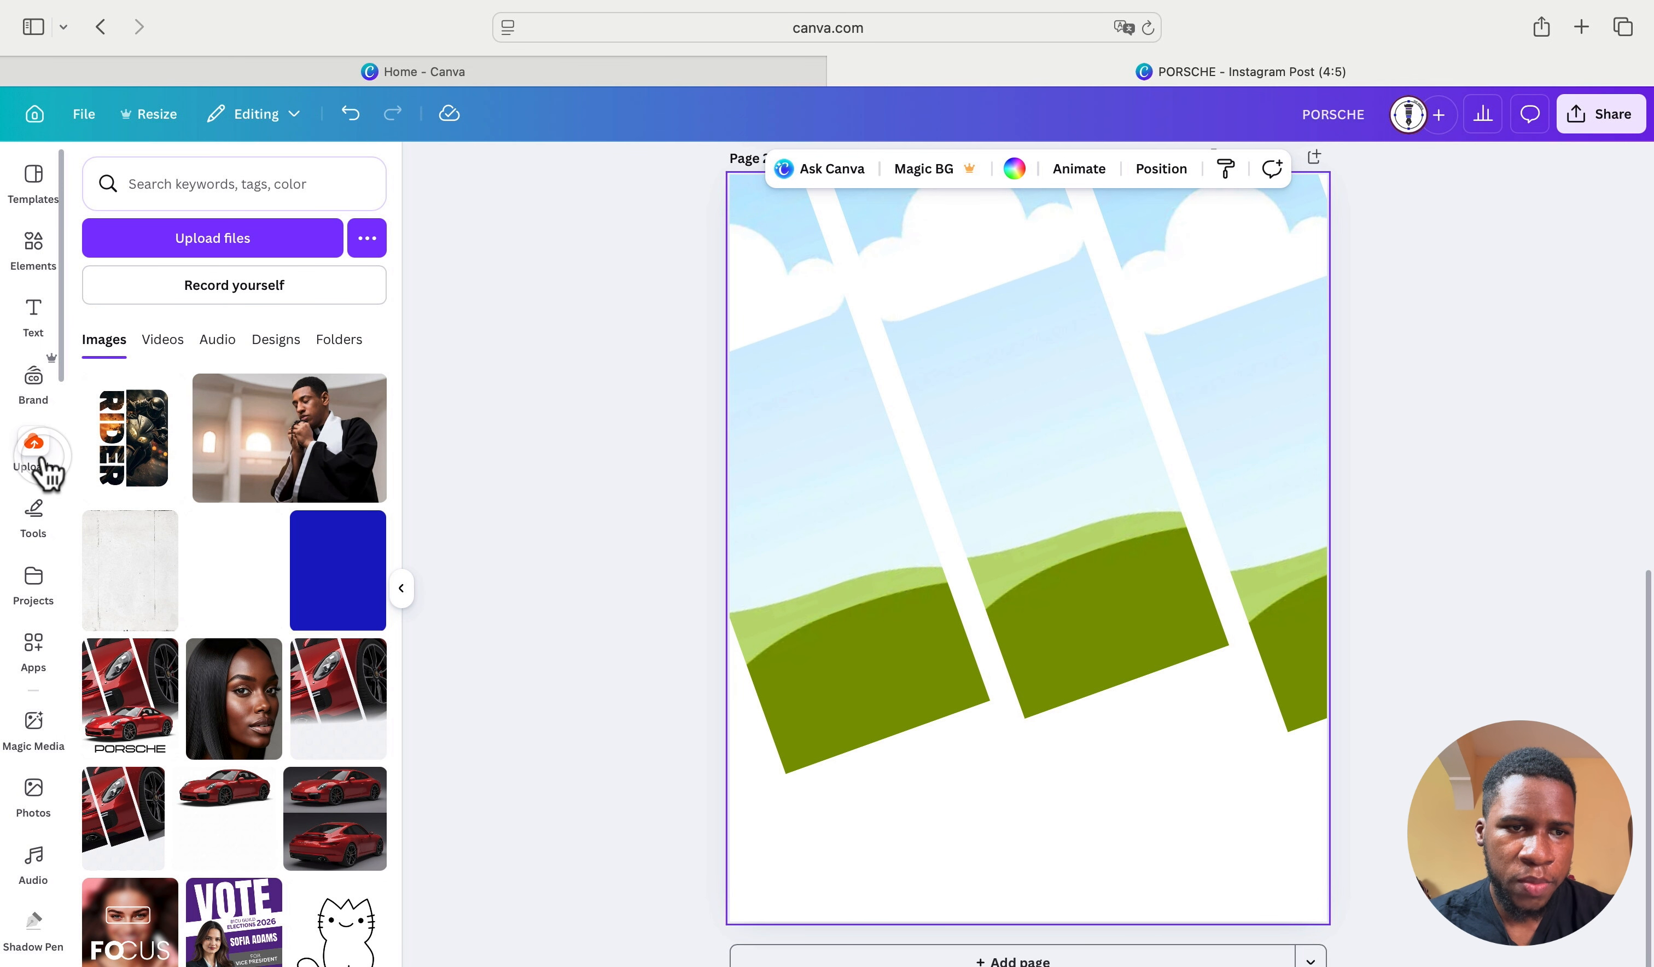
click(336, 821)
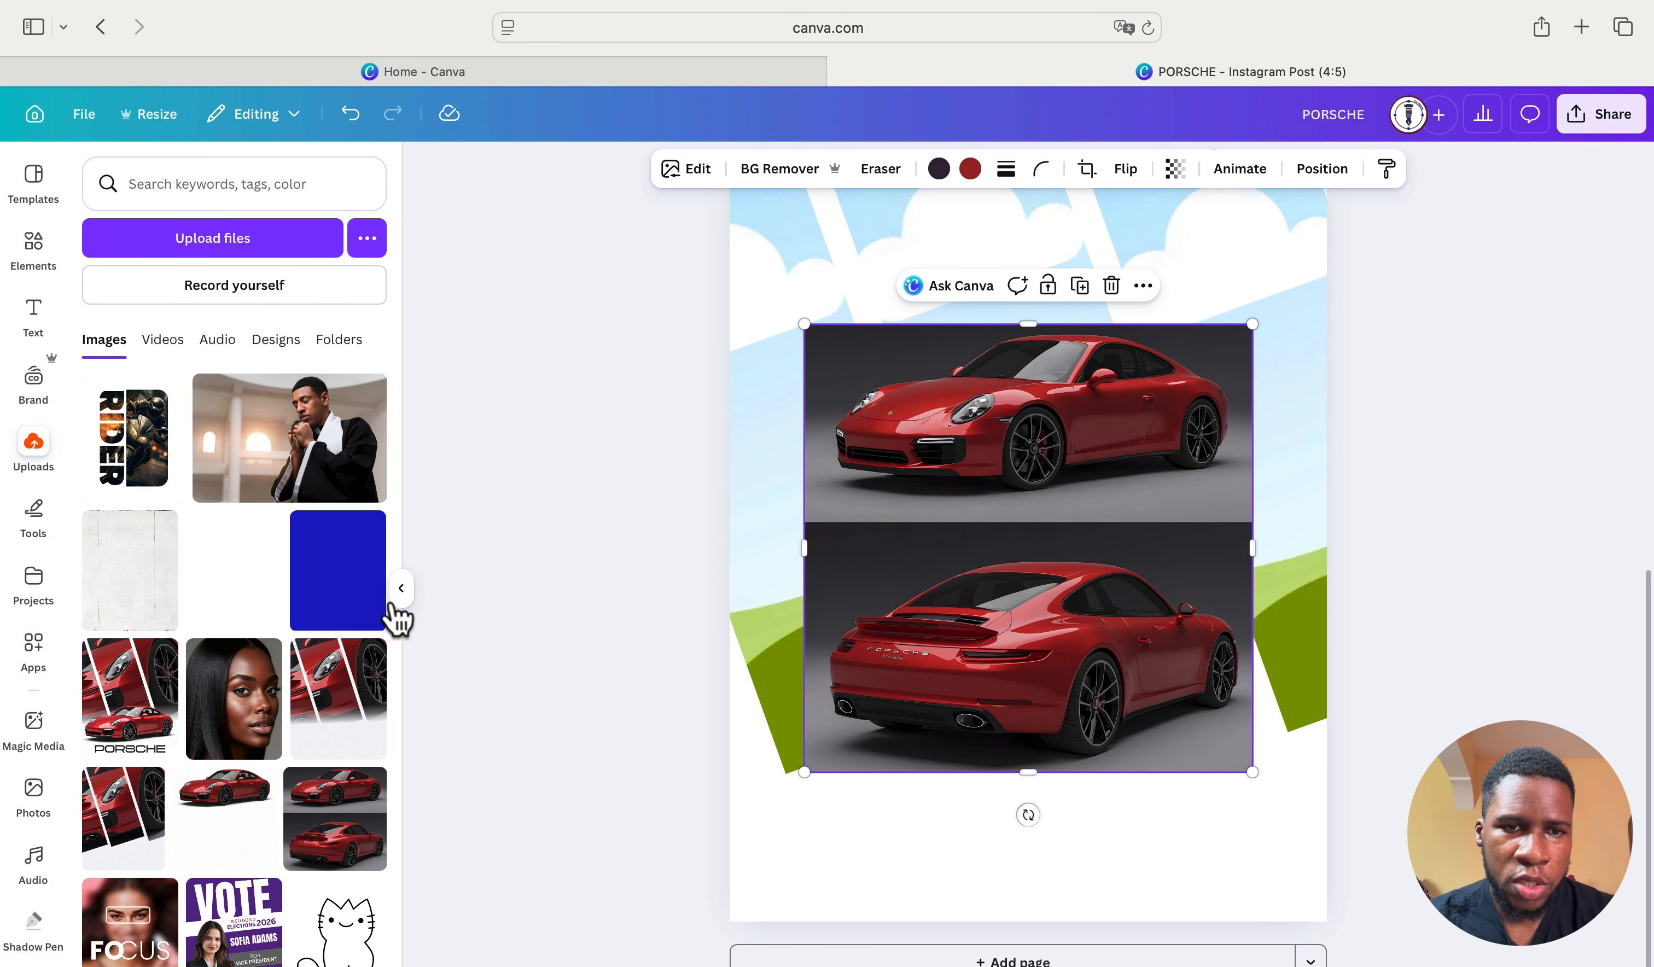
click(401, 587)
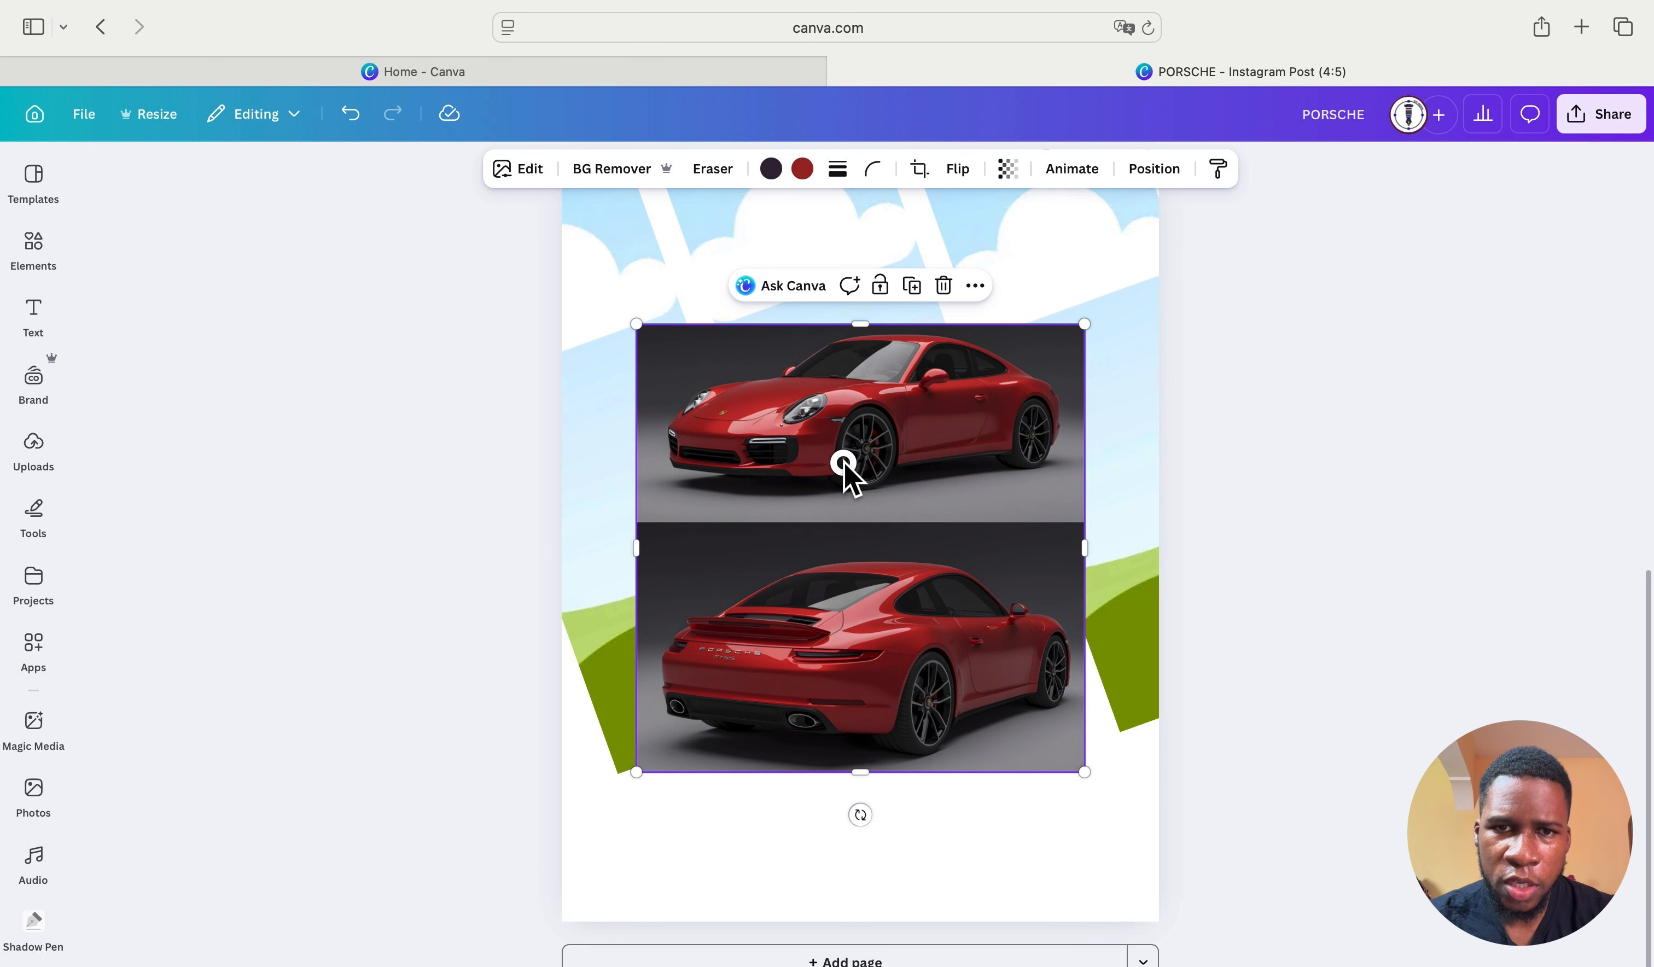
drag(842, 465, 648, 470)
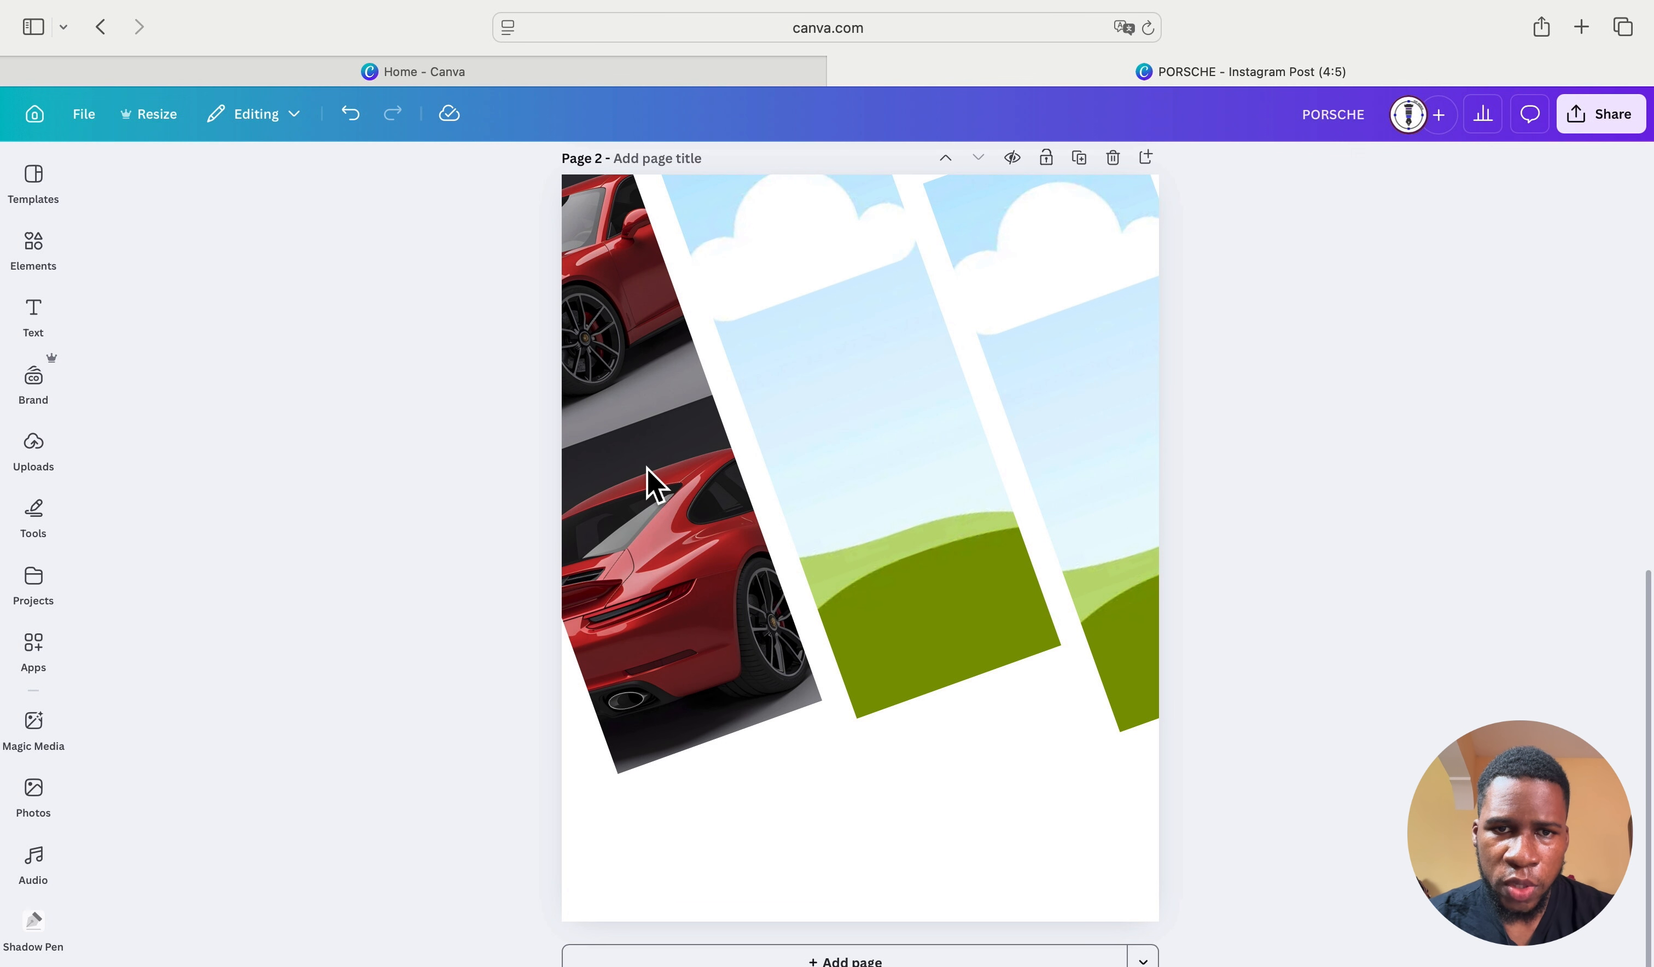
Step: Crop the photo in the leftmost frame by enlarging and shifting it so the upper car's headlight and front bumper fill the strip
double_click(649, 471)
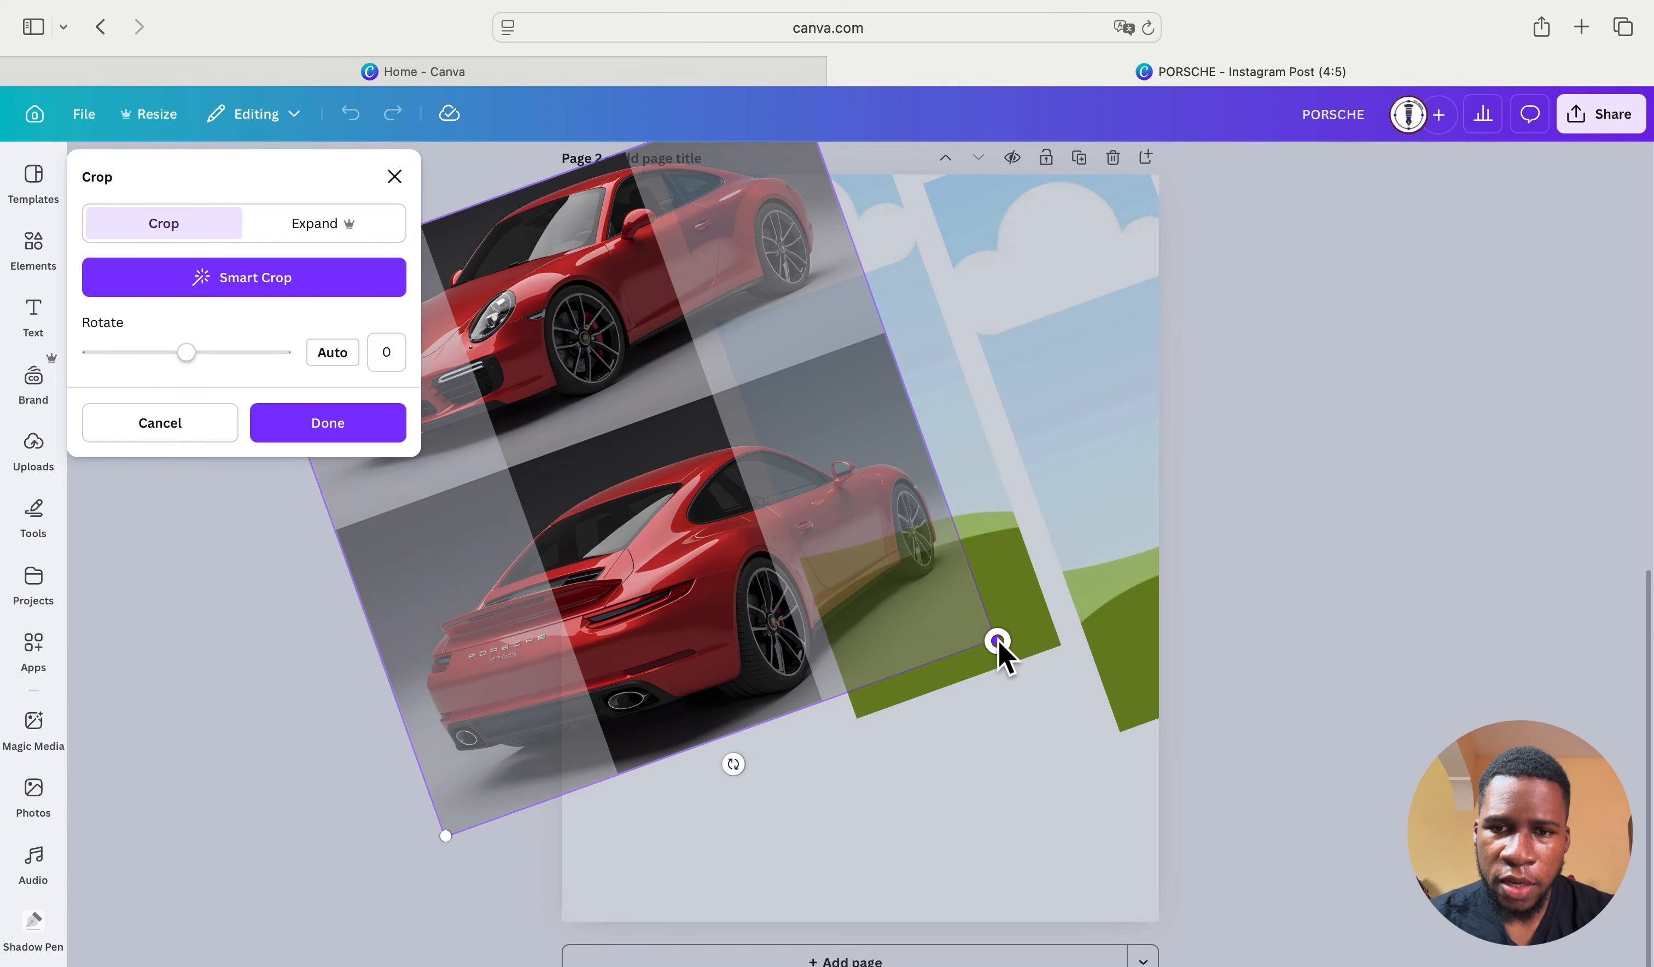
drag(998, 642, 1259, 755)
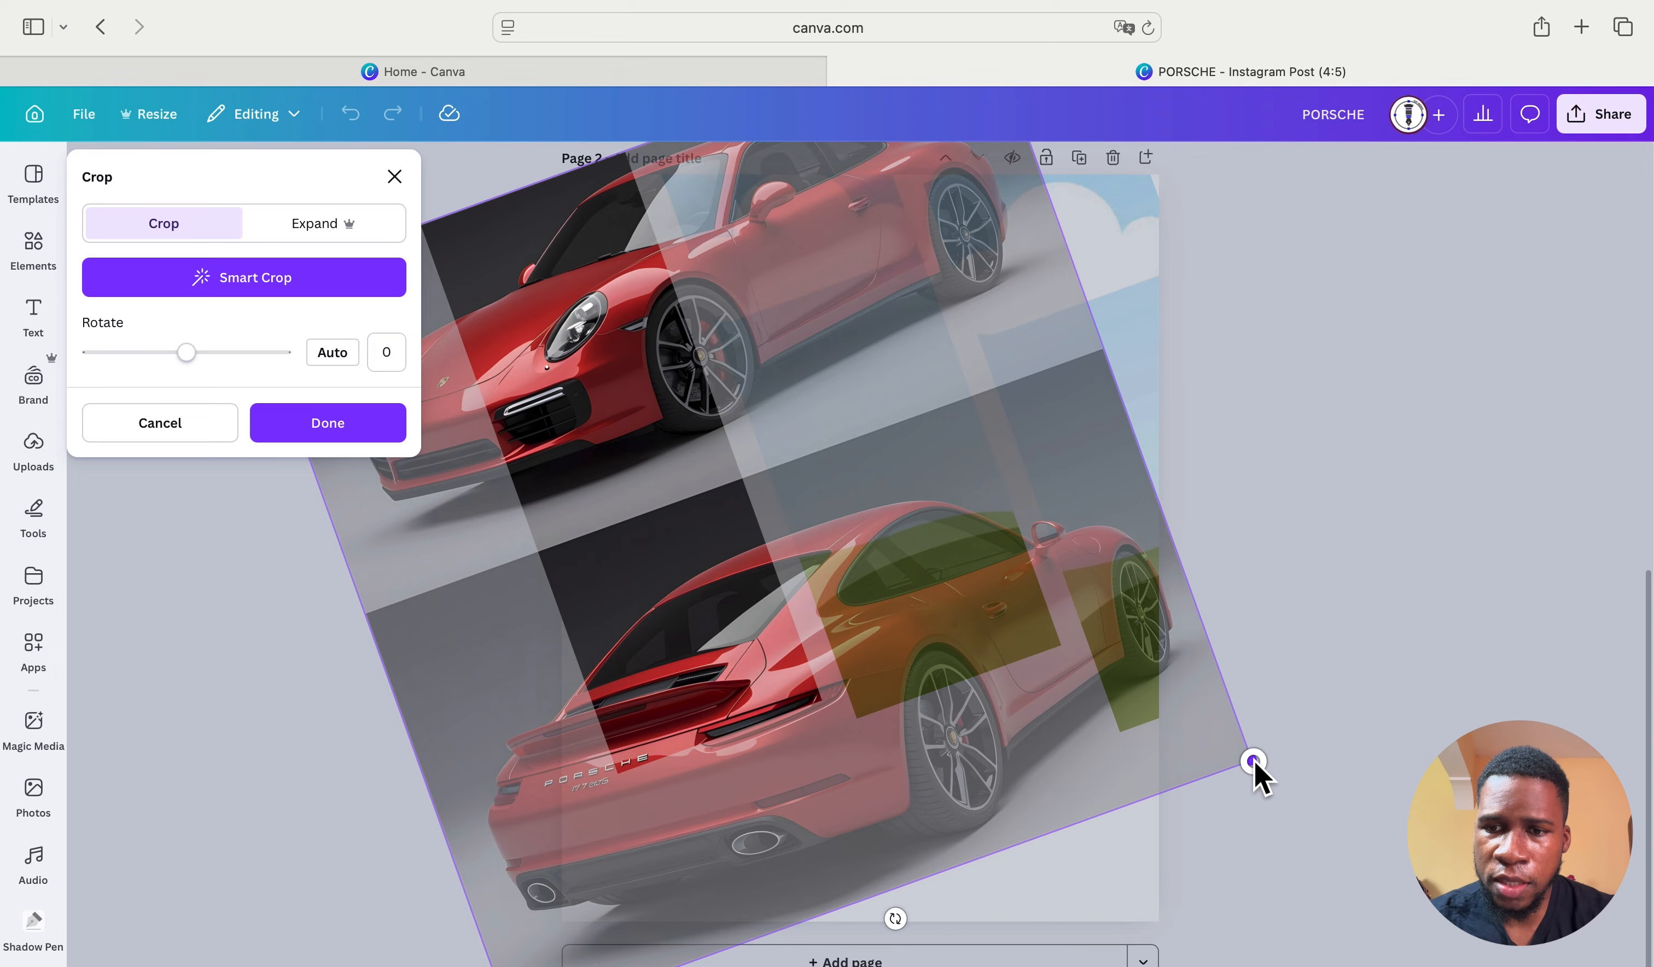
drag(1253, 762, 1486, 867)
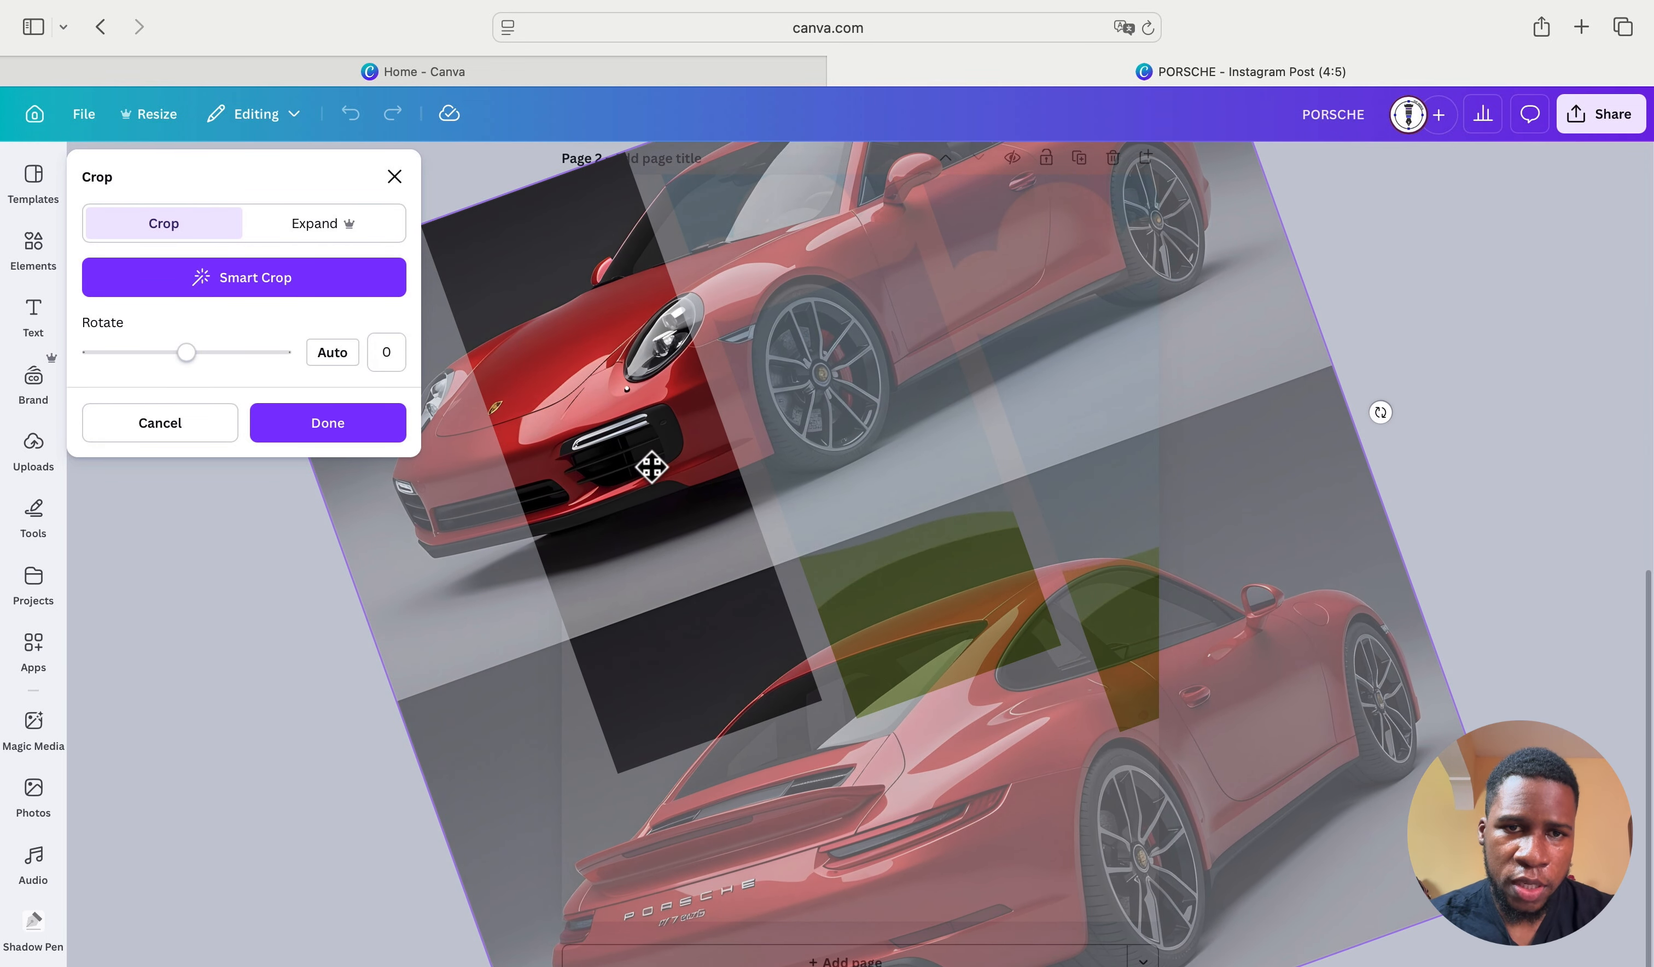
drag(651, 468, 606, 545)
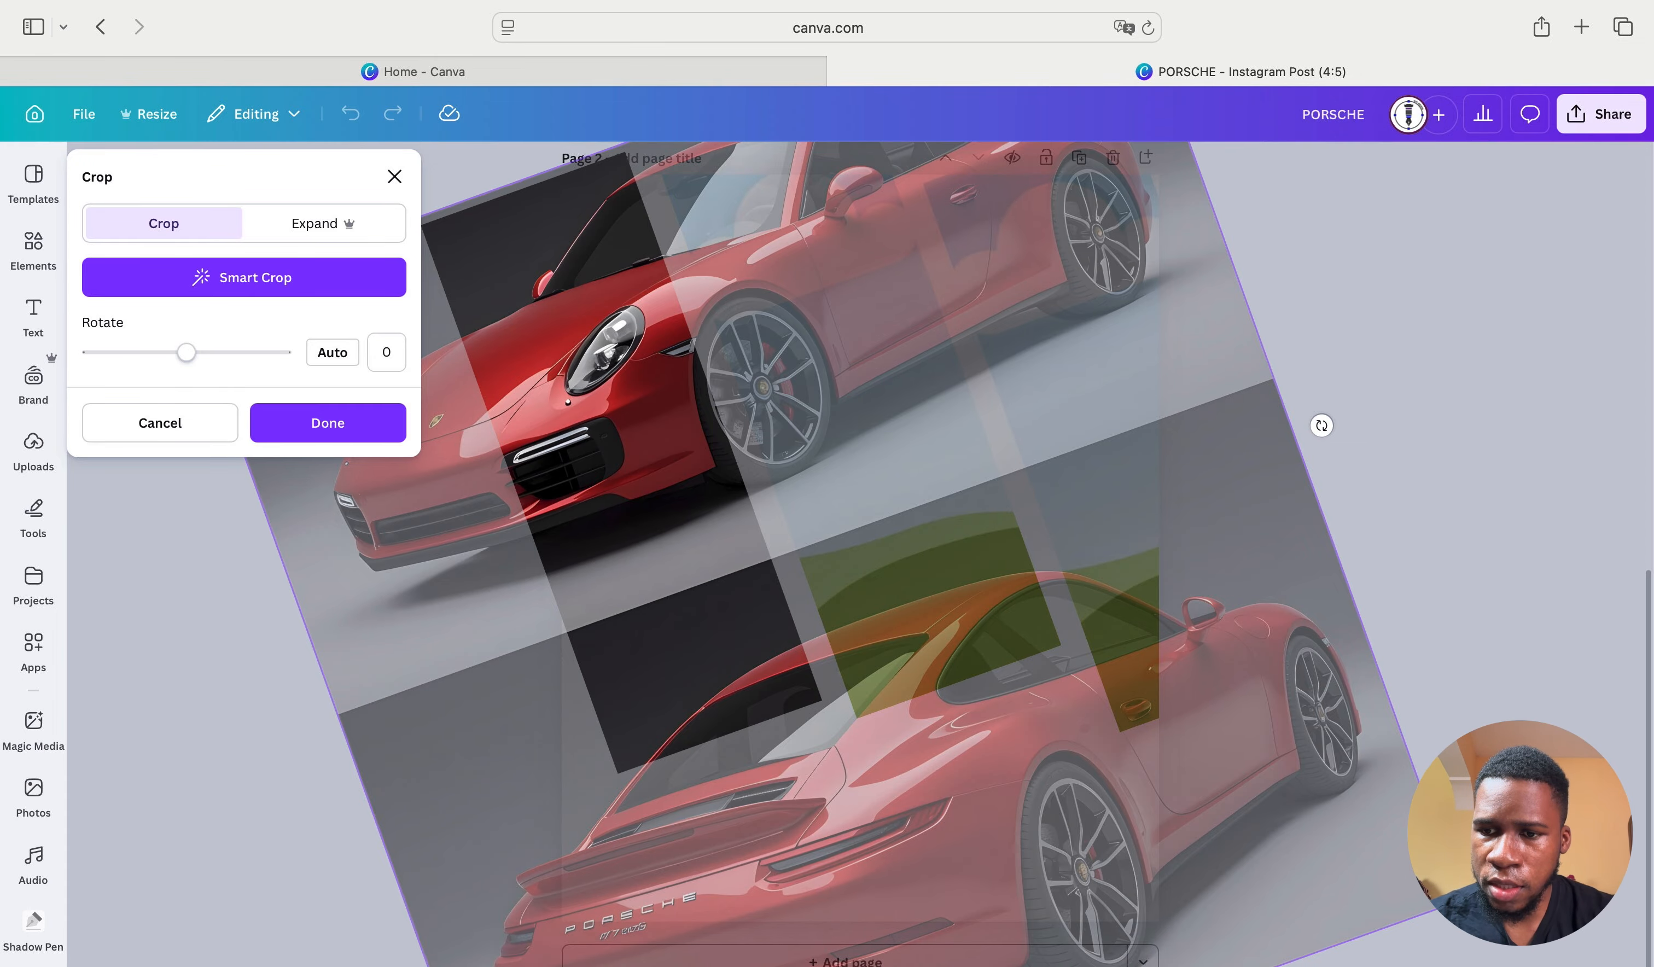
drag(1463, 898, 1651, 965)
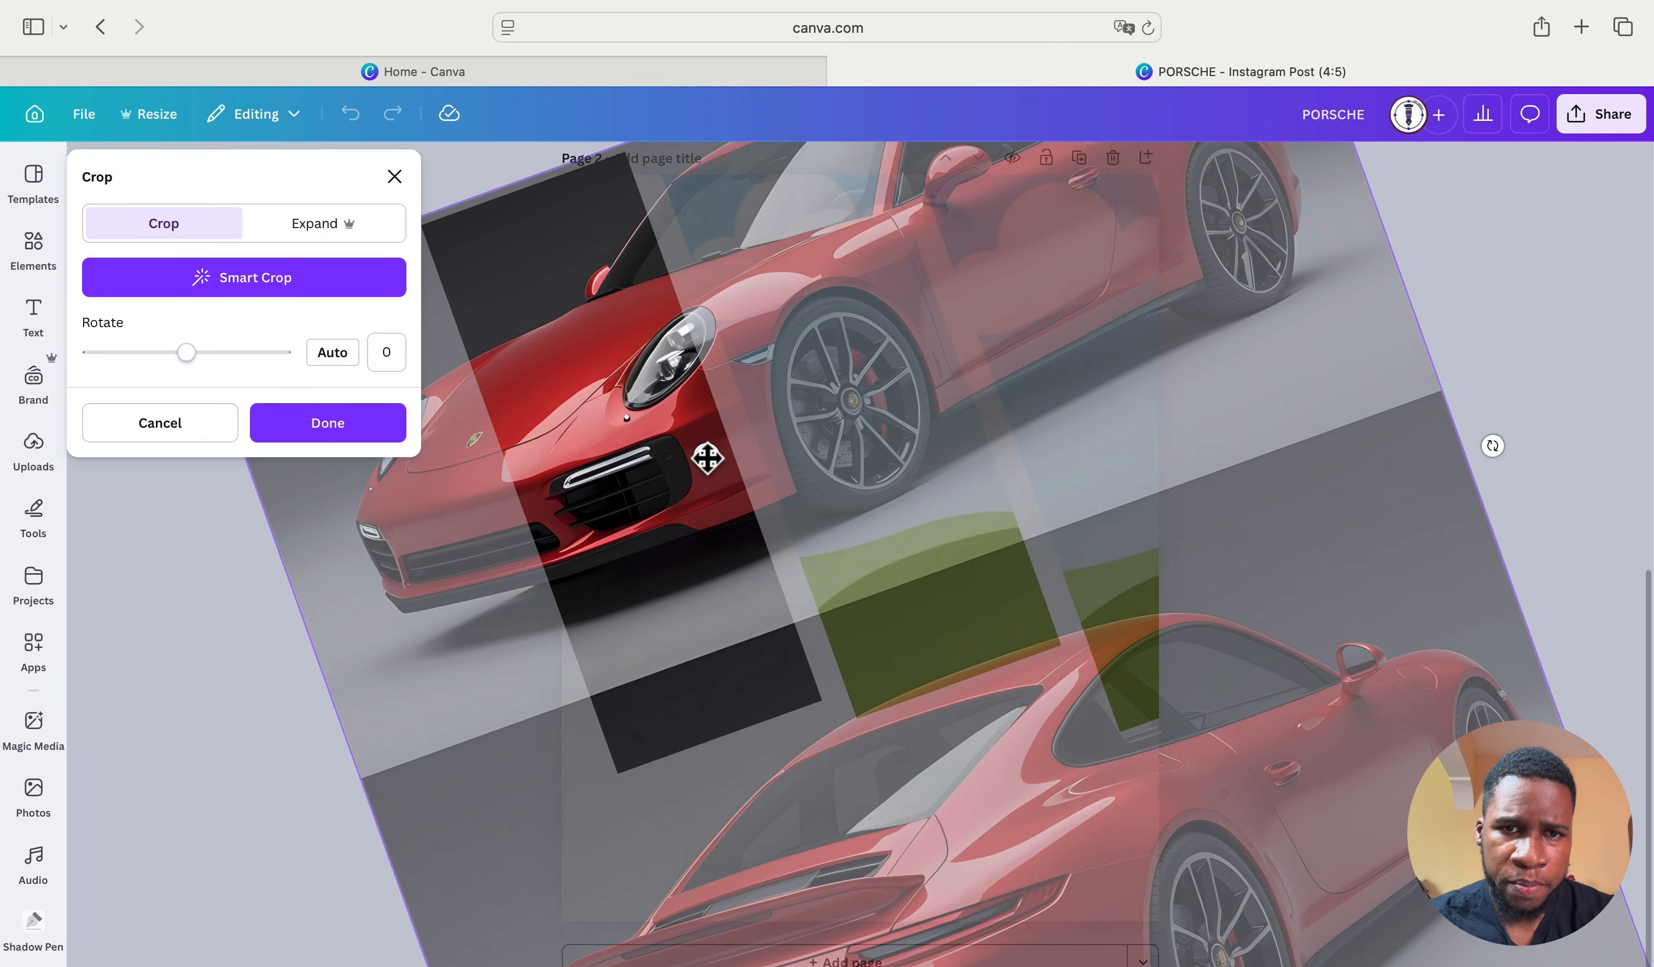
drag(706, 457, 656, 567)
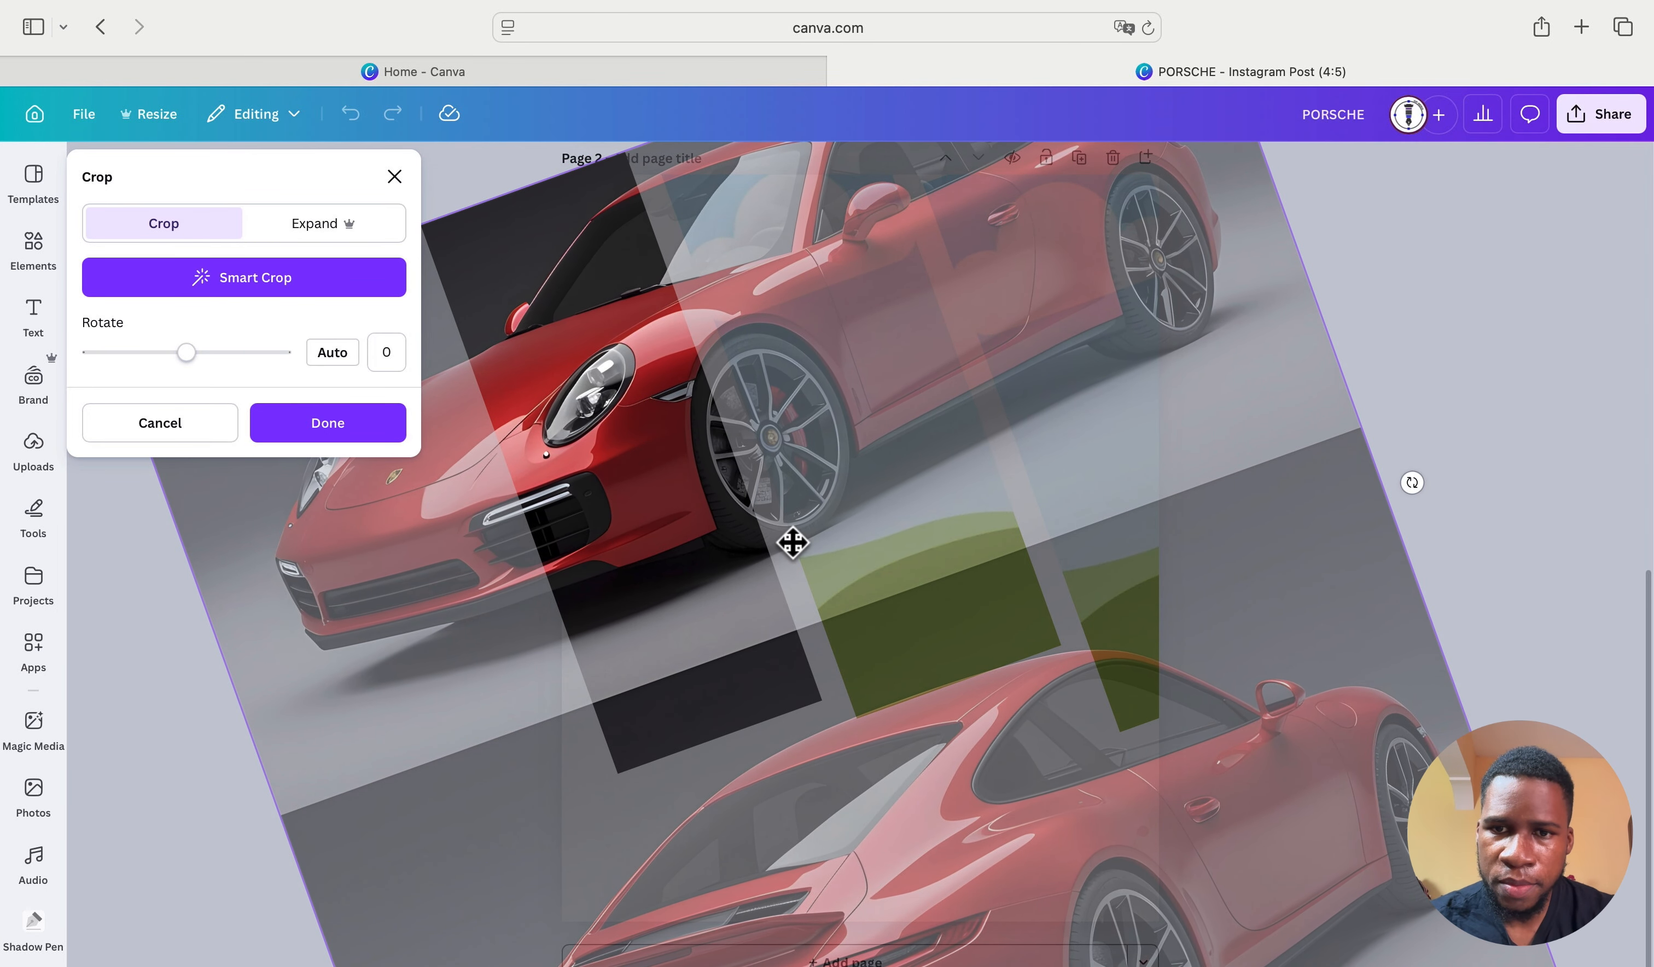
scroll(792, 543, down, 5)
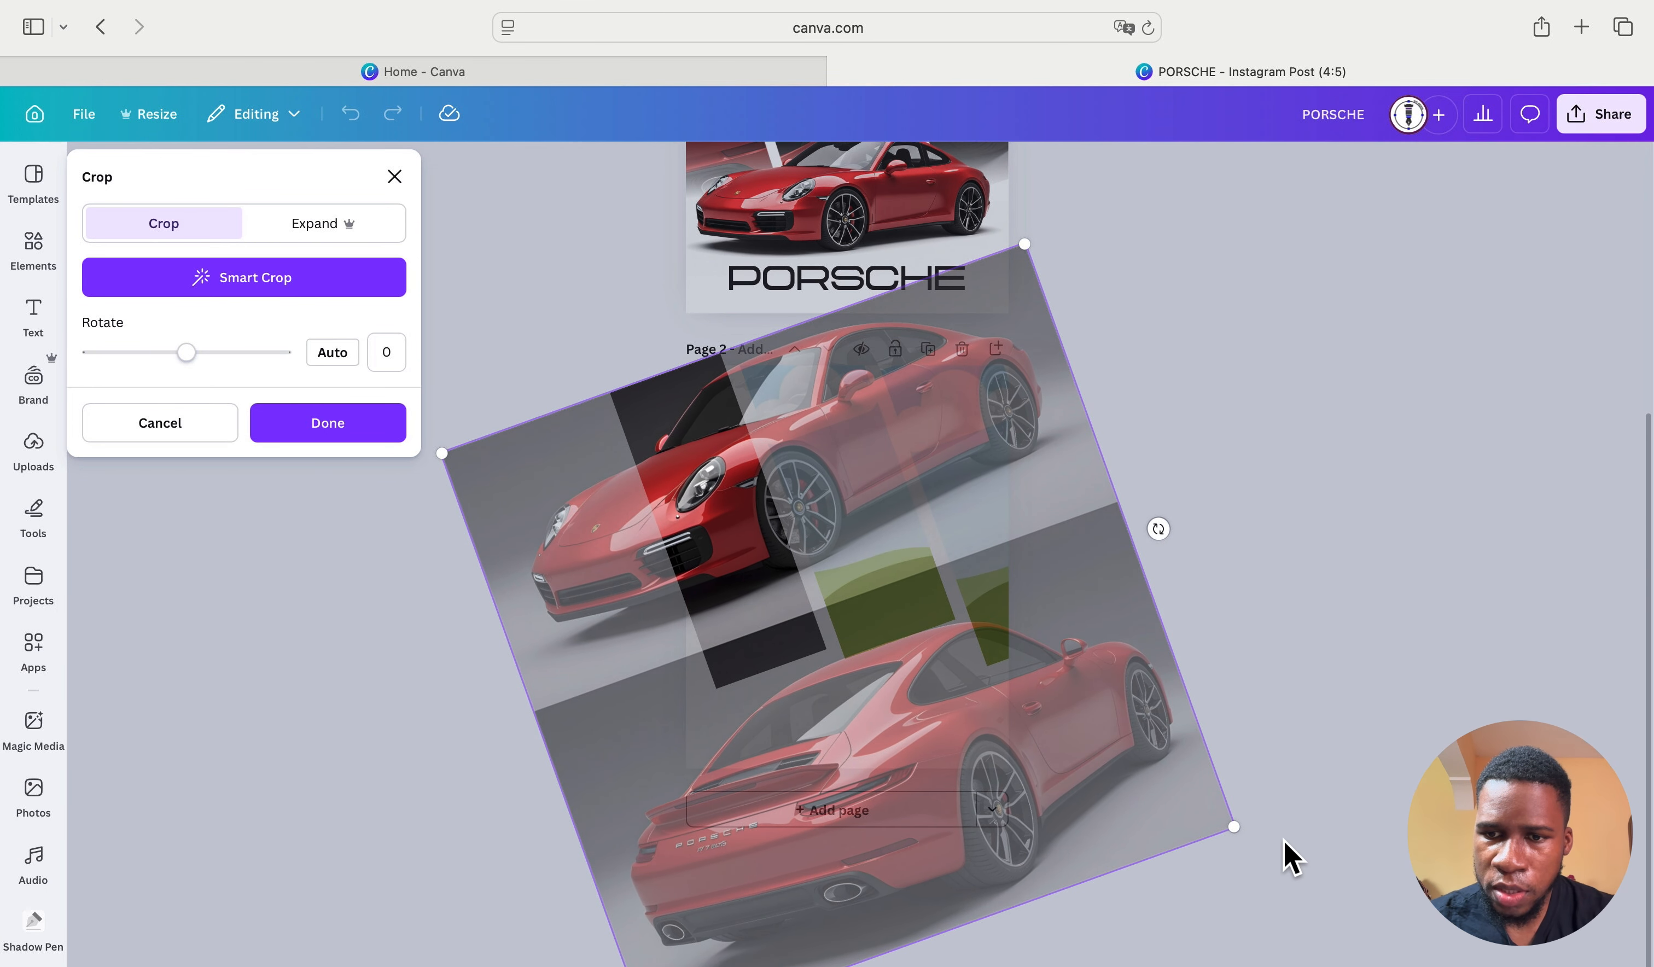
drag(1231, 830, 1483, 946)
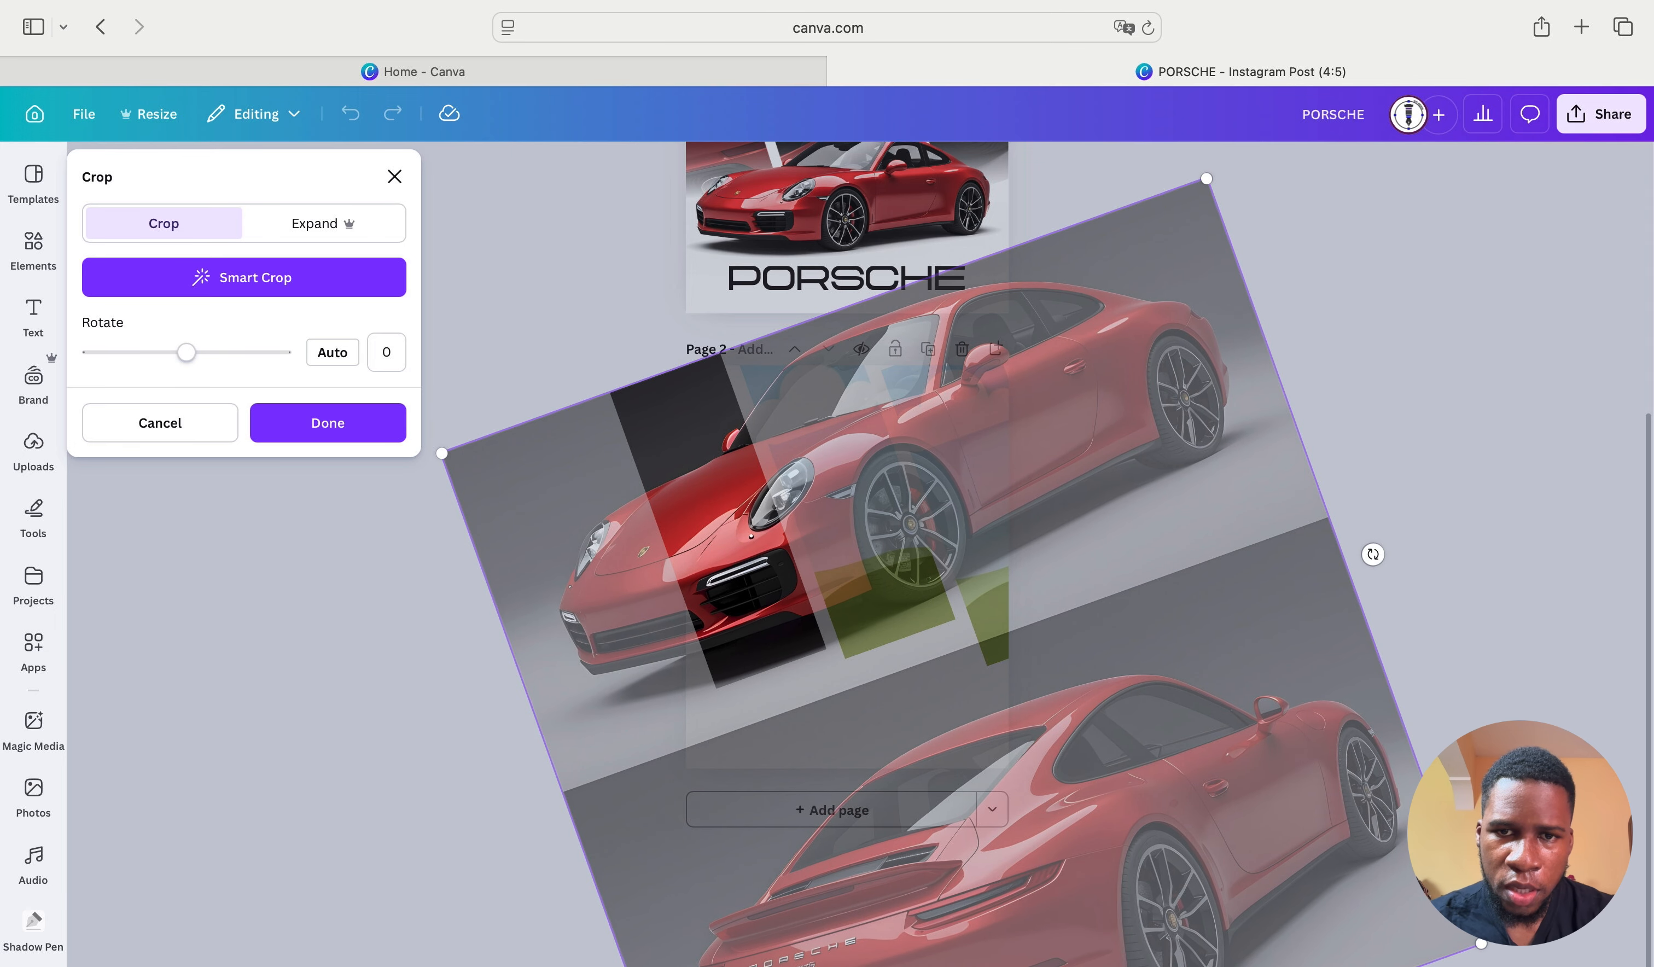
drag(1256, 582, 1171, 620)
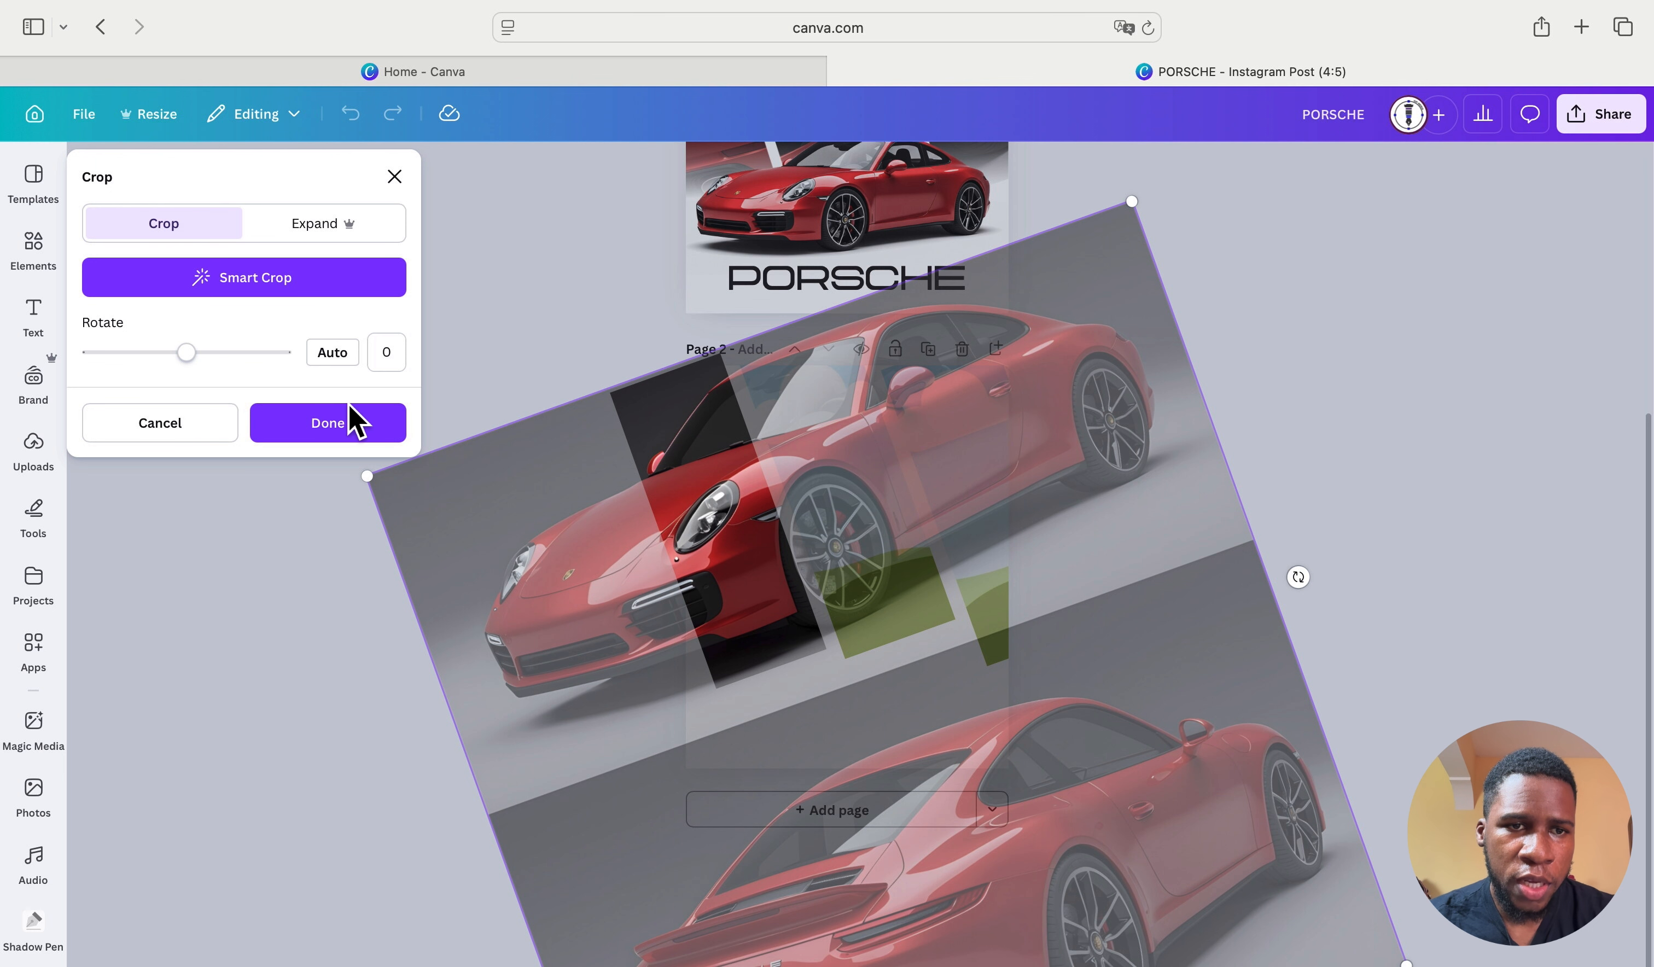
click(330, 422)
scroll(398, 465, up, 3)
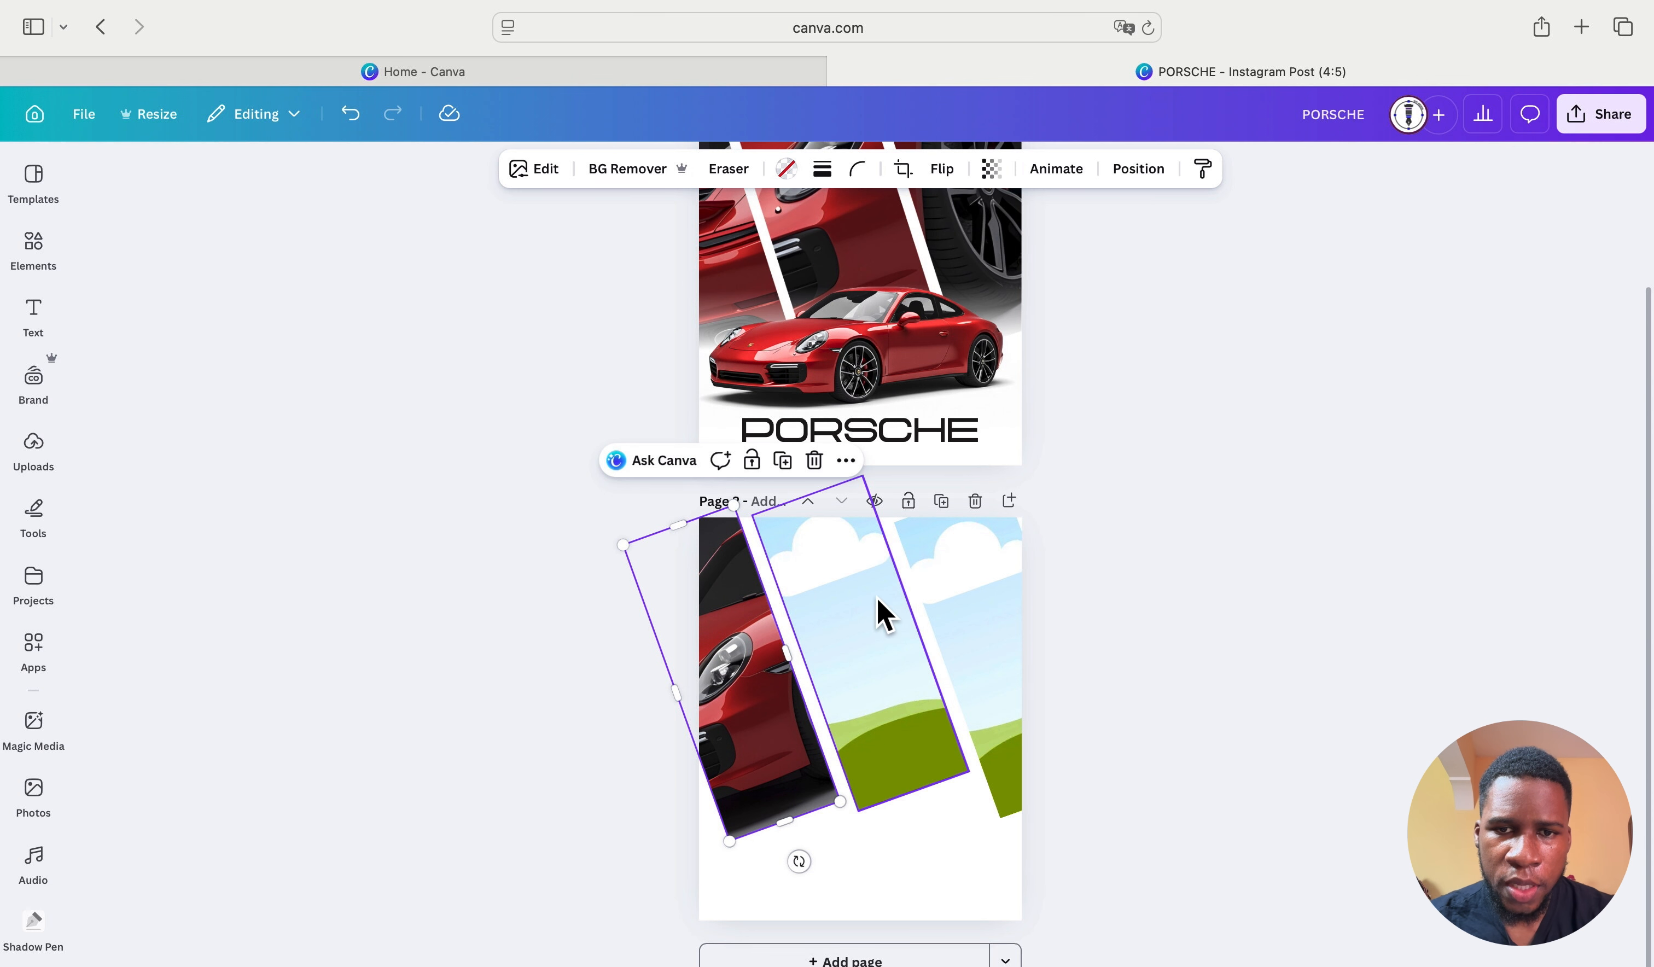
click(1124, 546)
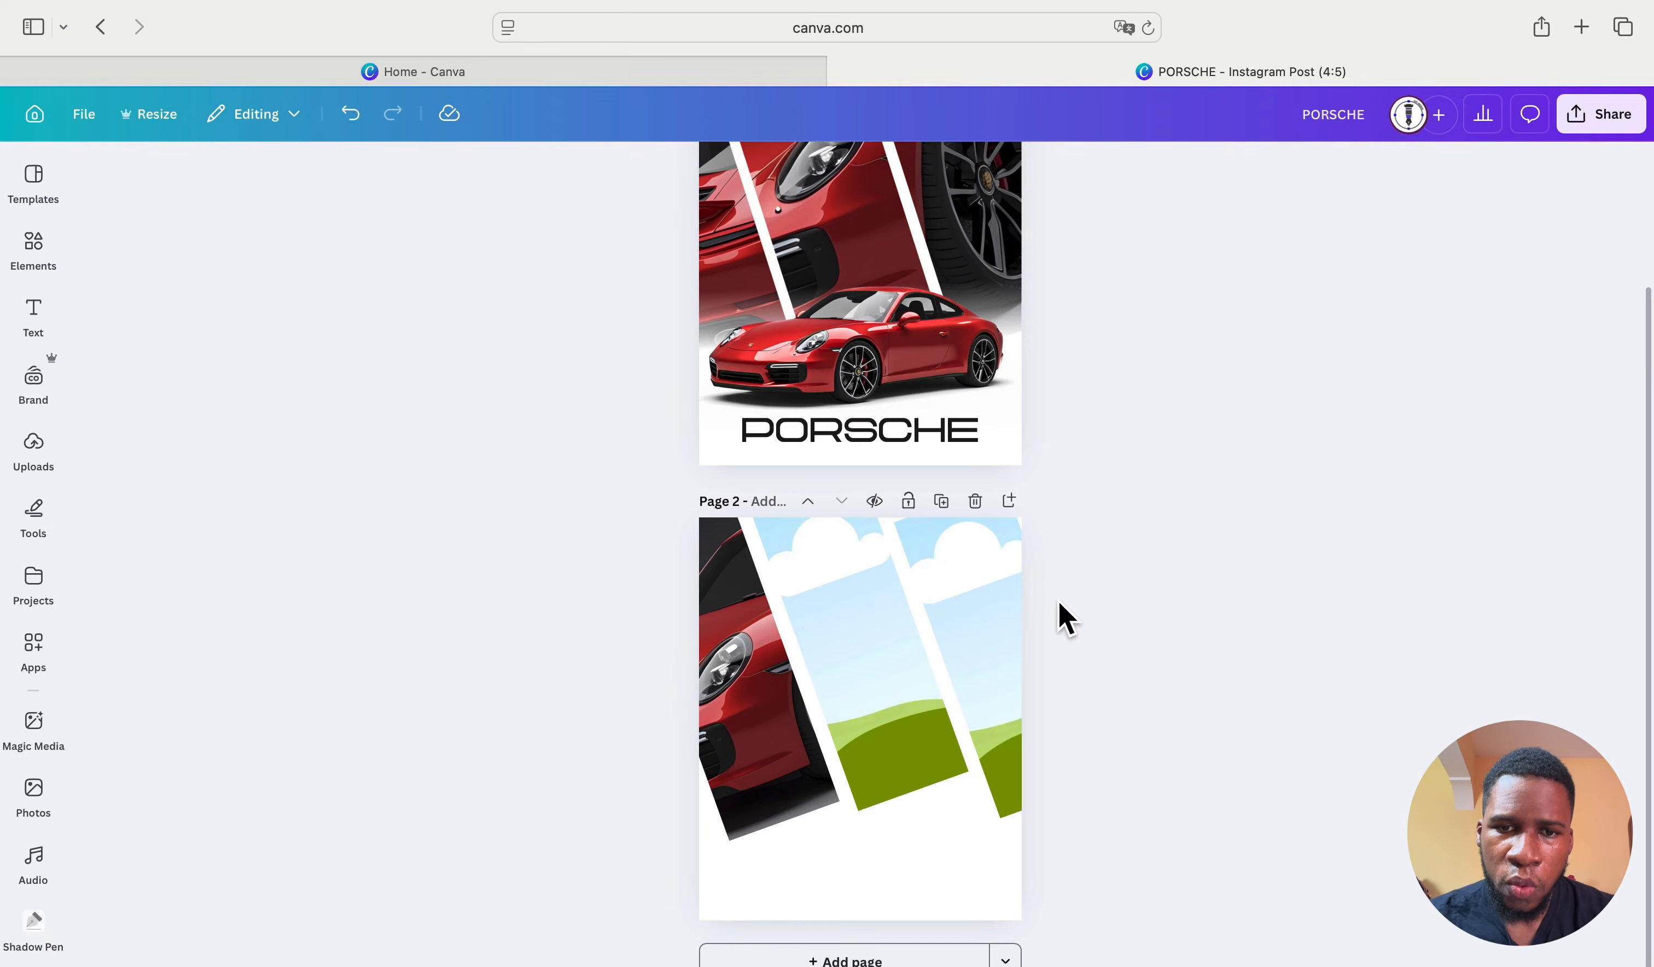
Step: Fill the middle tilted frame with the same uploaded two-view photo of the red Porsche
ctrl+scroll(1065, 618, up, 3)
scroll(1065, 617, down, 3)
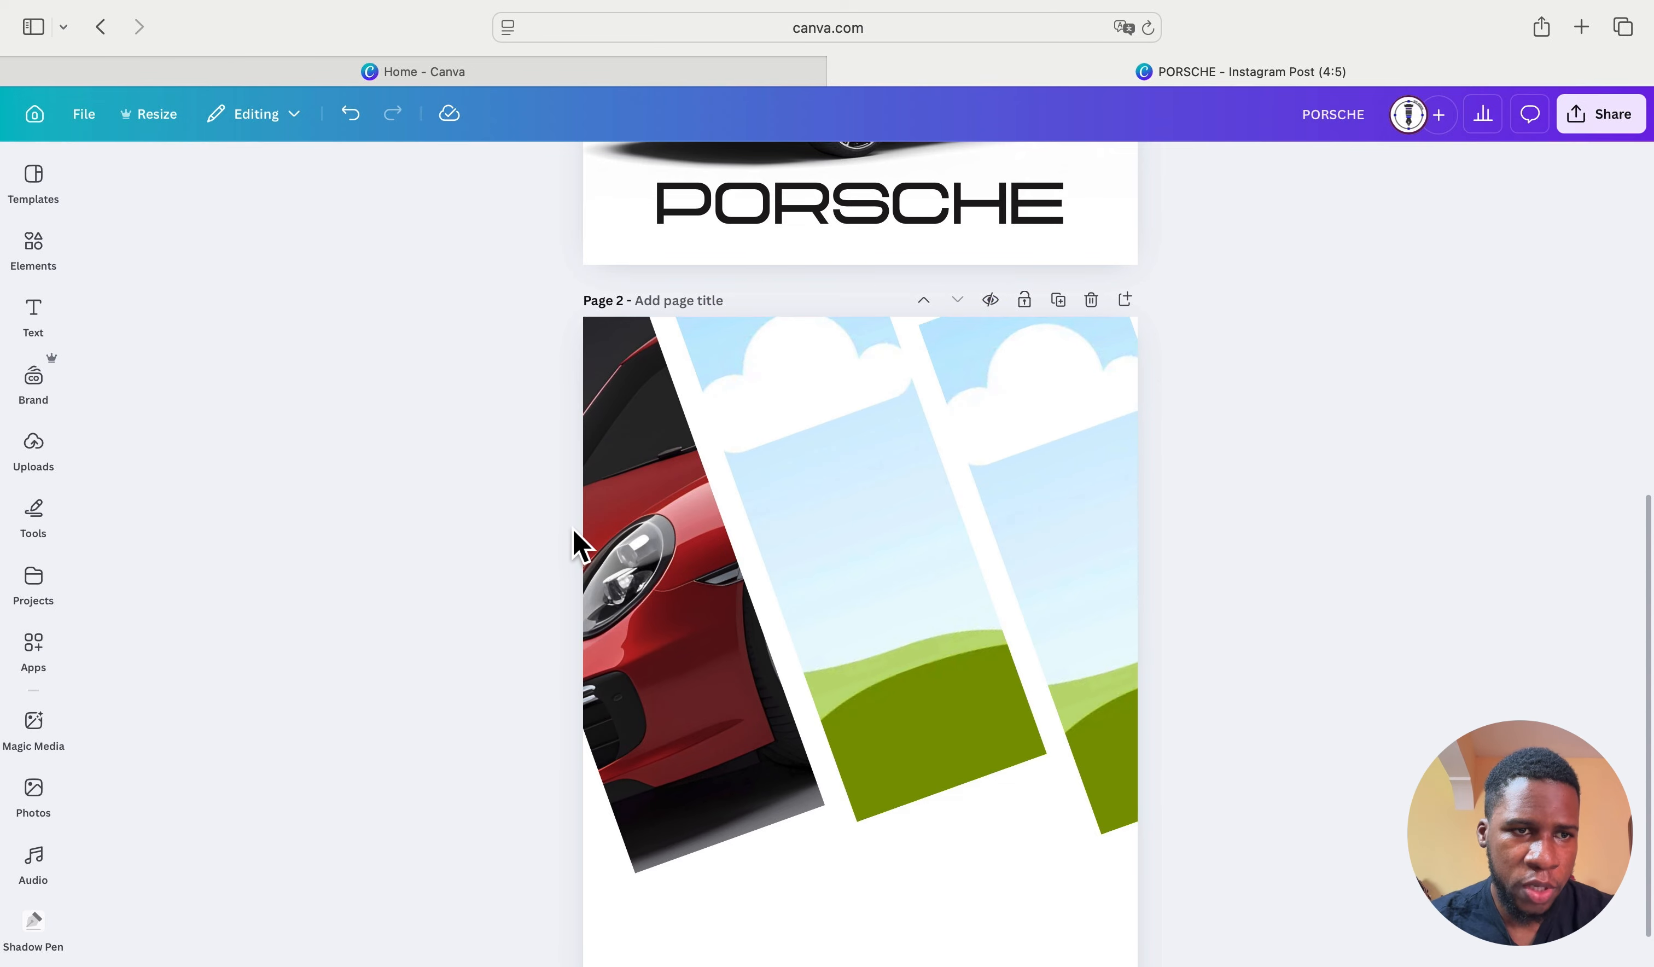
click(33, 449)
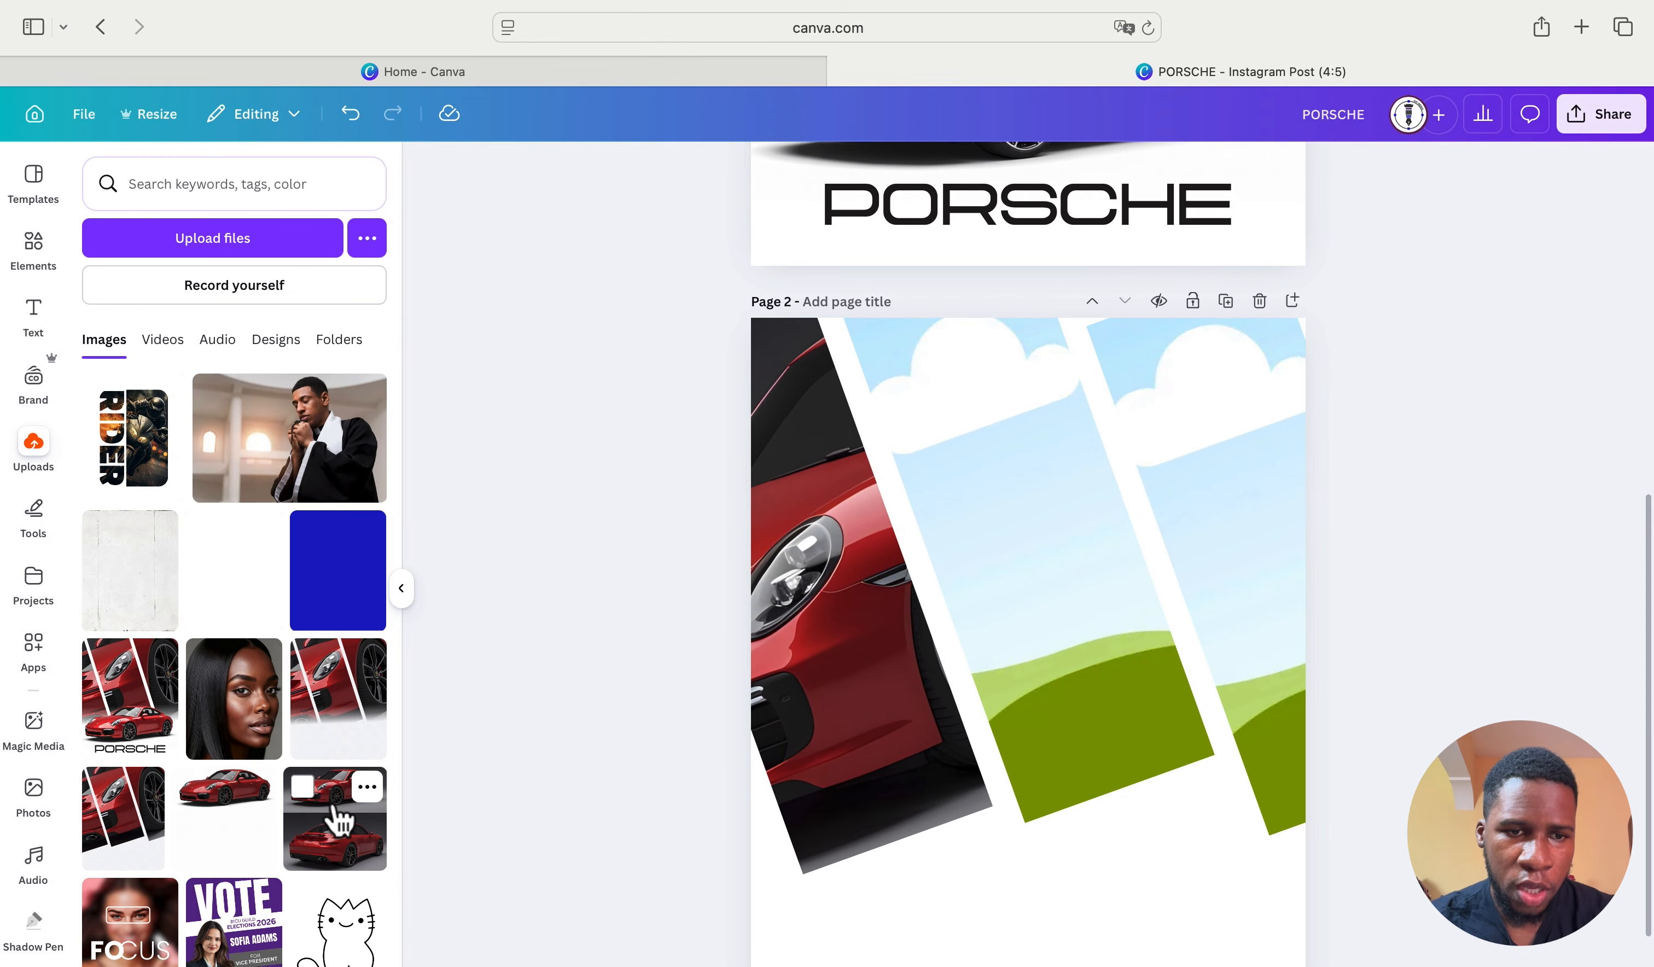
click(372, 781)
click(401, 588)
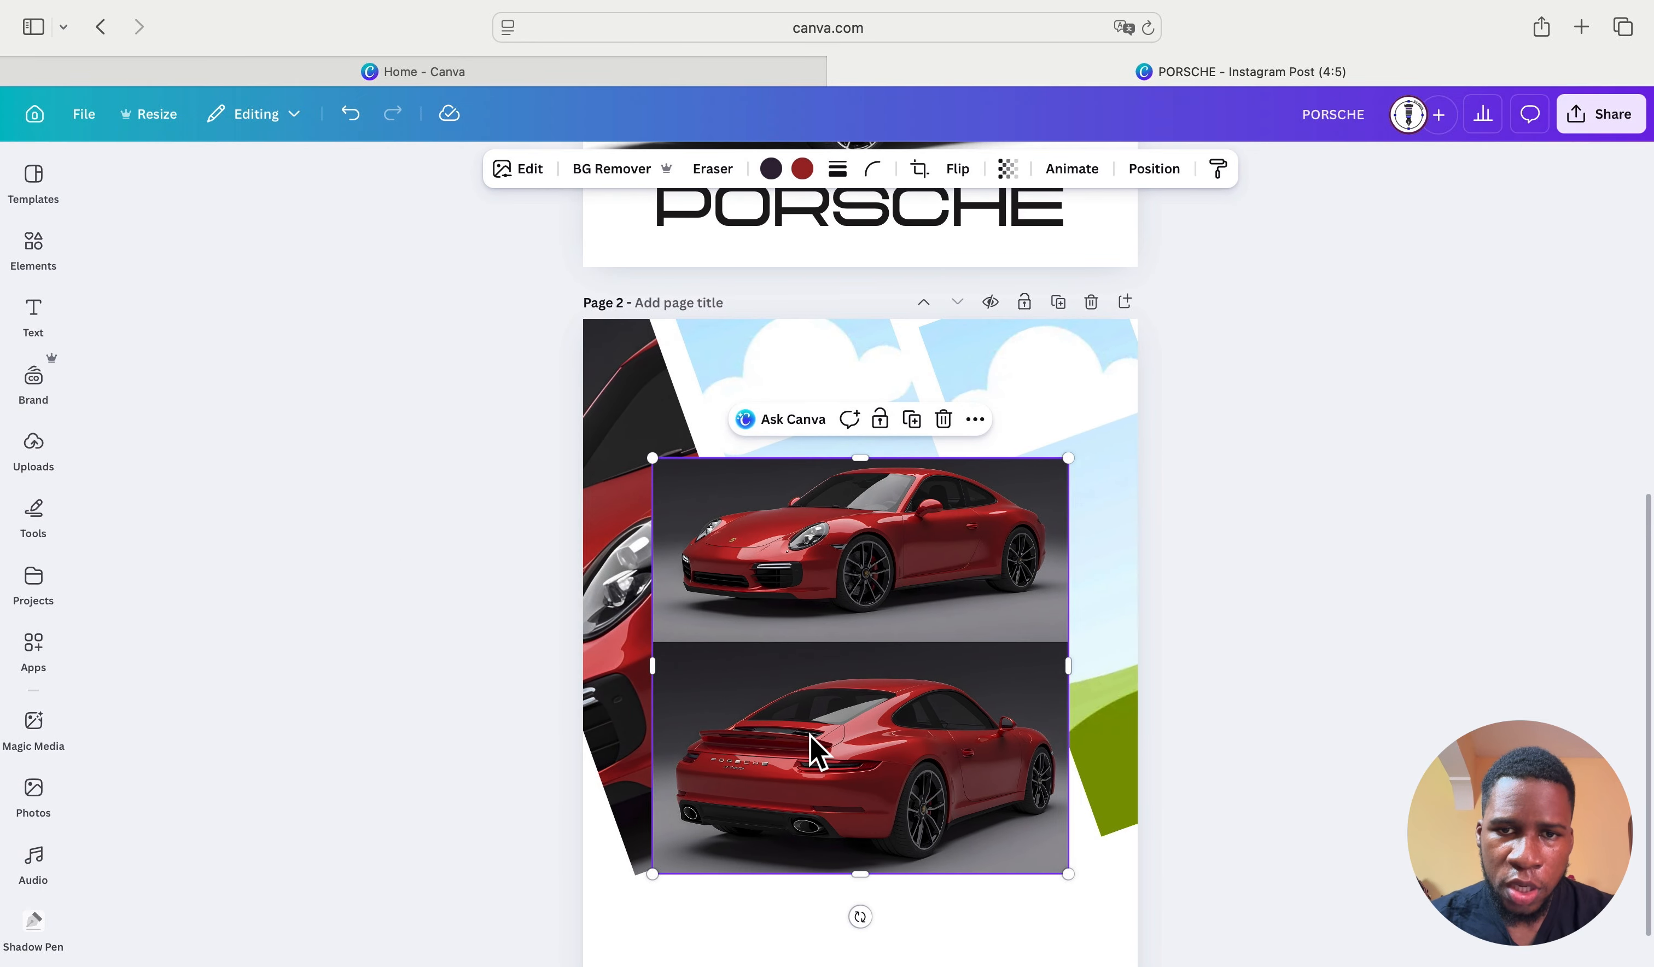
drag(882, 676, 892, 573)
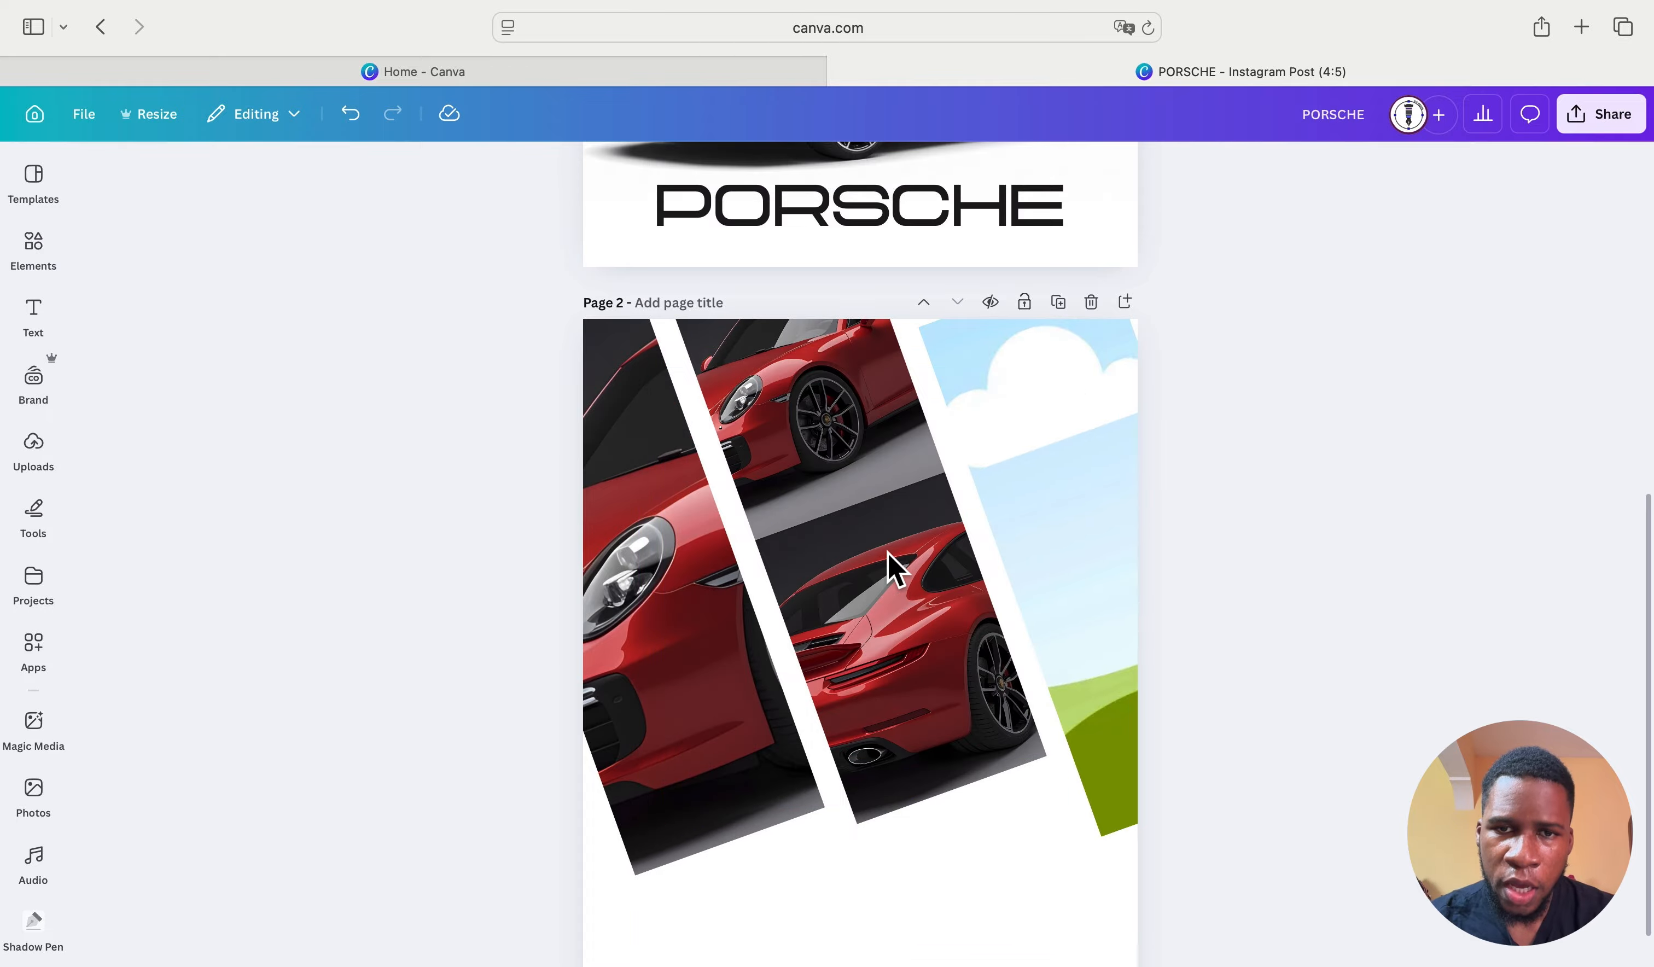
Step: Crop the photo in the middle tilted frame by enlarging and shifting it so the lower car's taillight and exhaust fill the strip
double_click(888, 552)
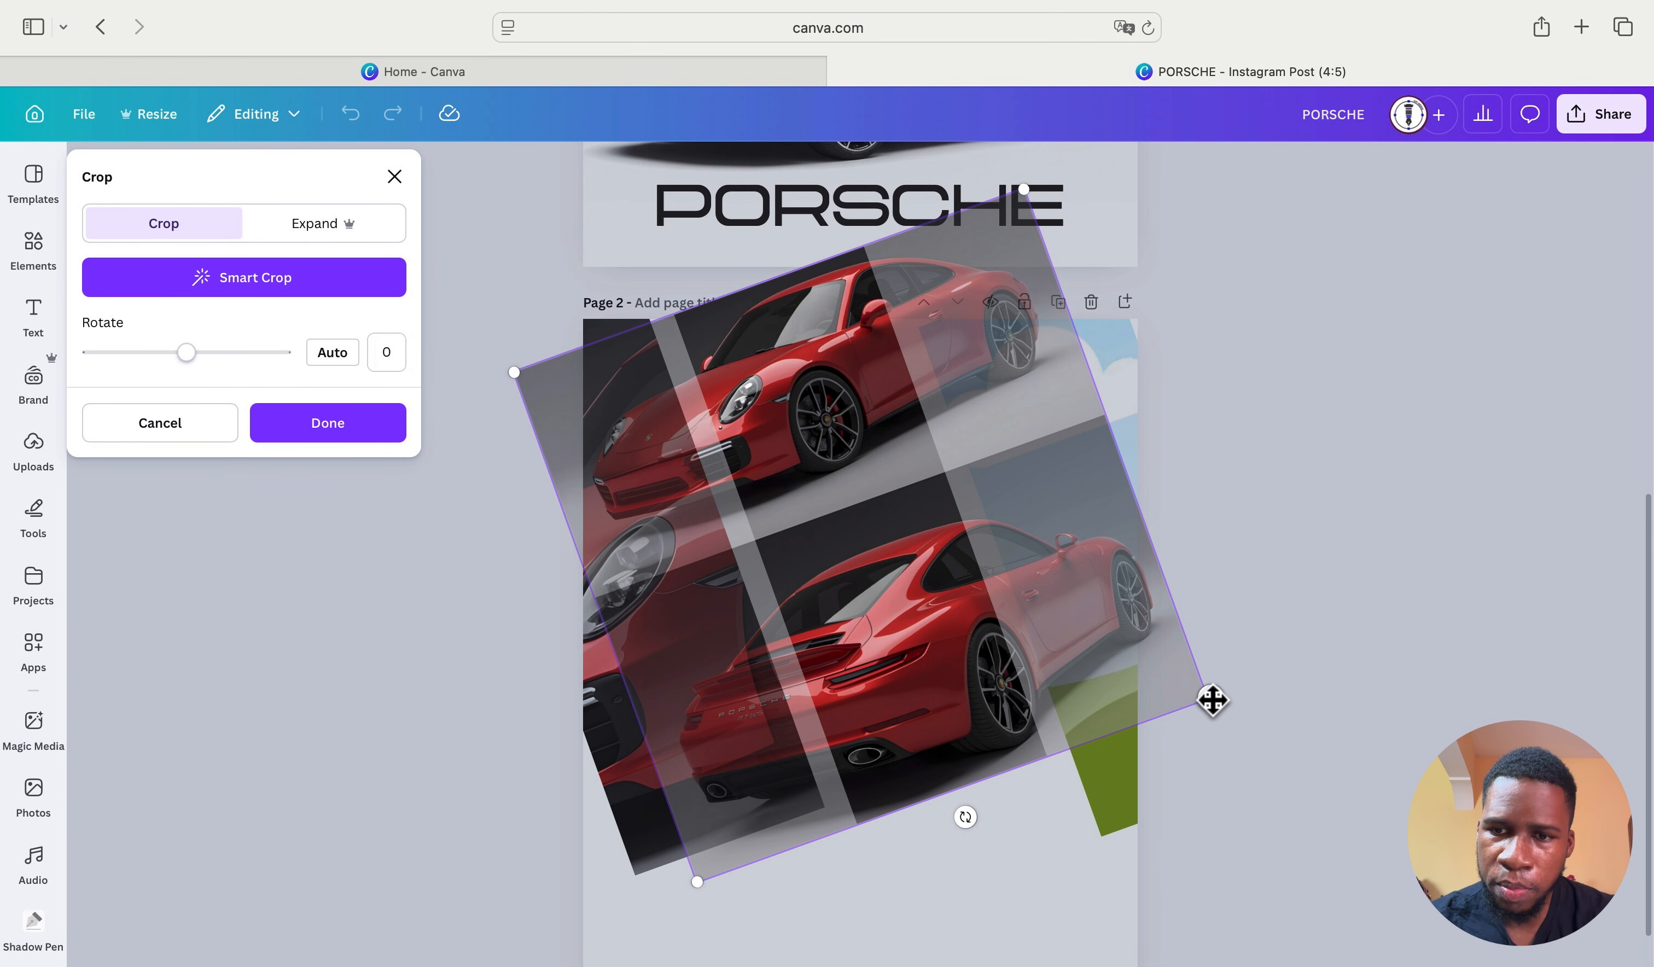
drag(1212, 700, 1229, 716)
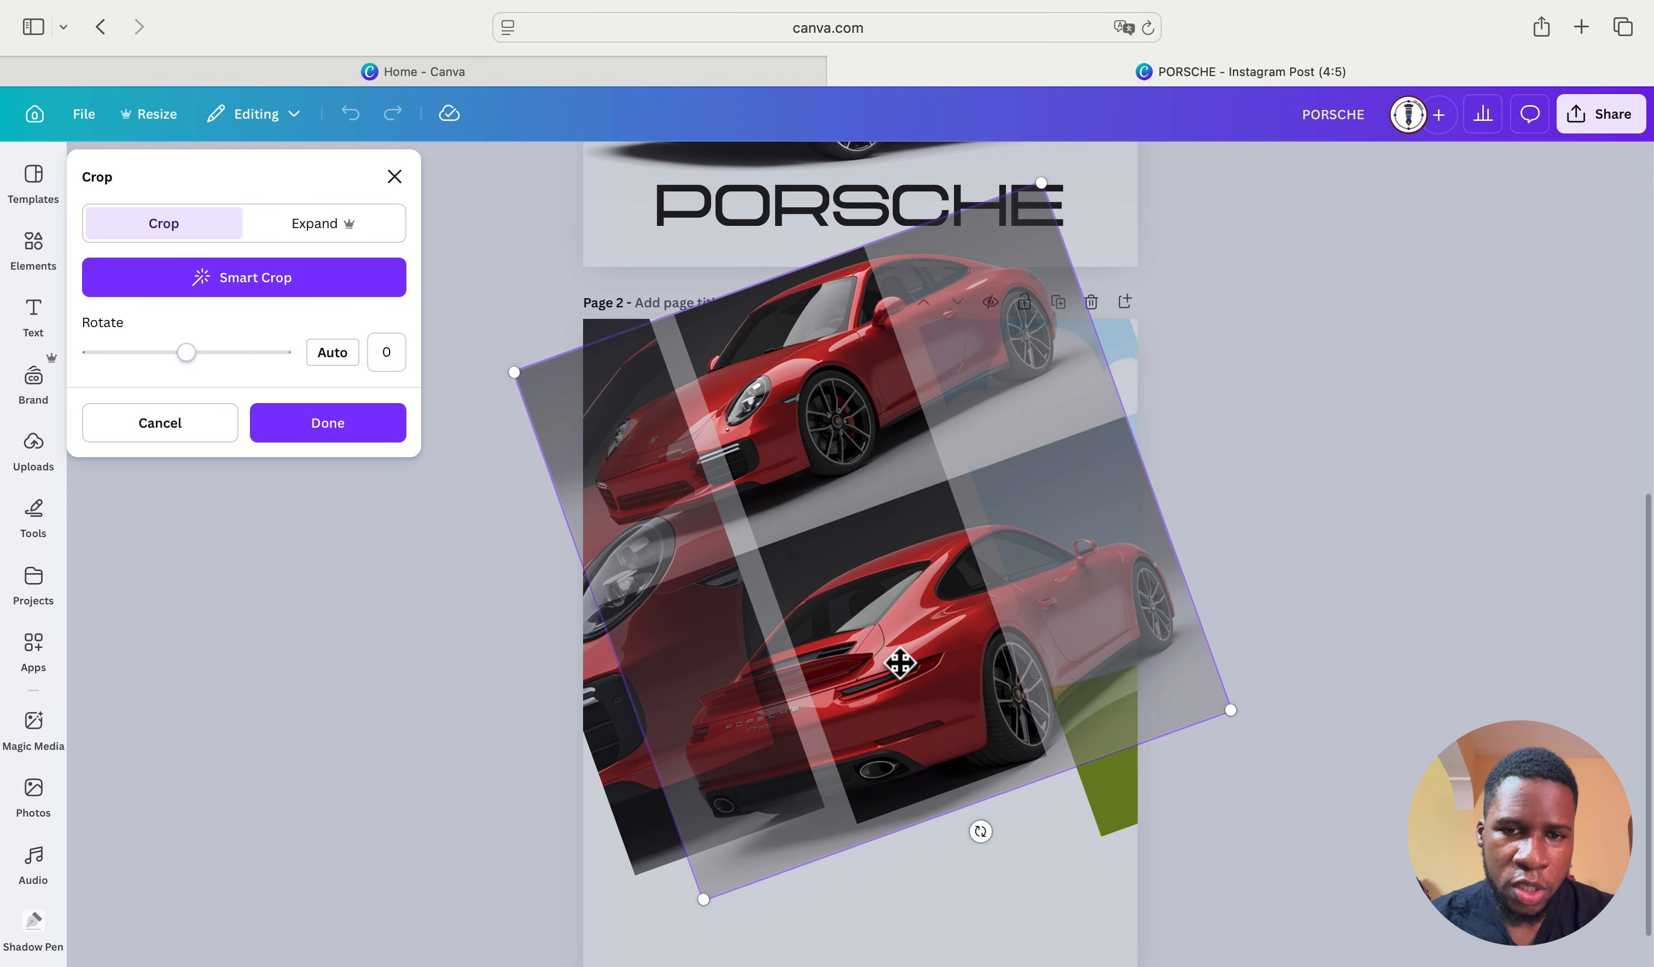
drag(899, 662, 917, 605)
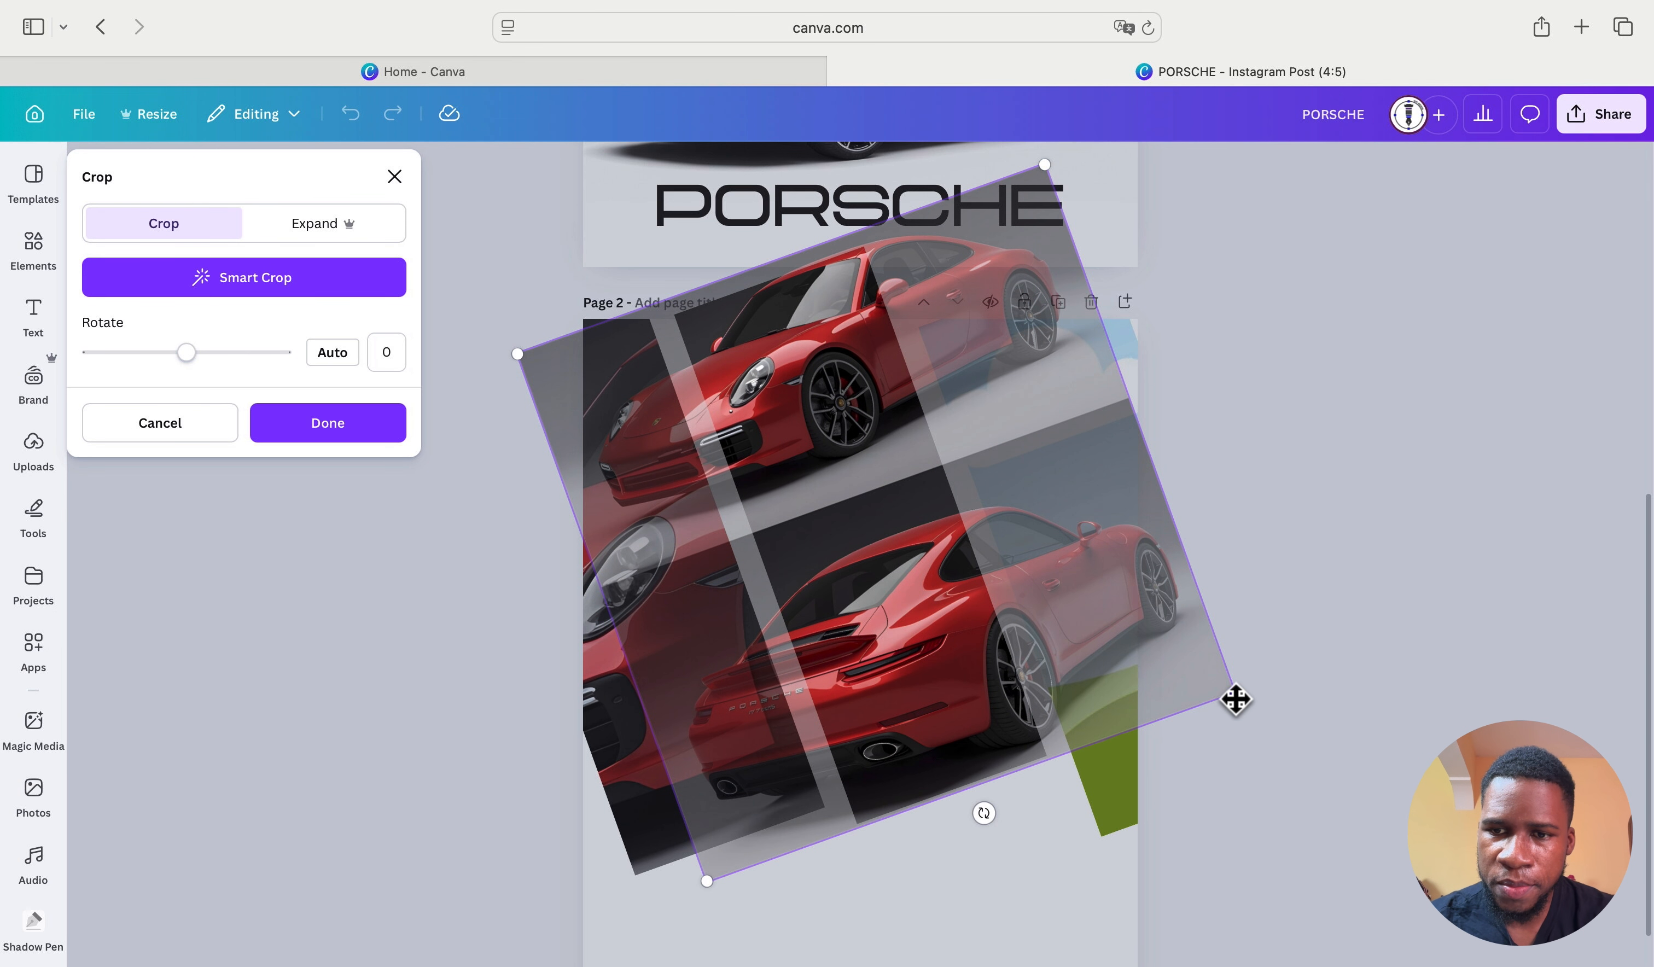
drag(1237, 700, 1542, 839)
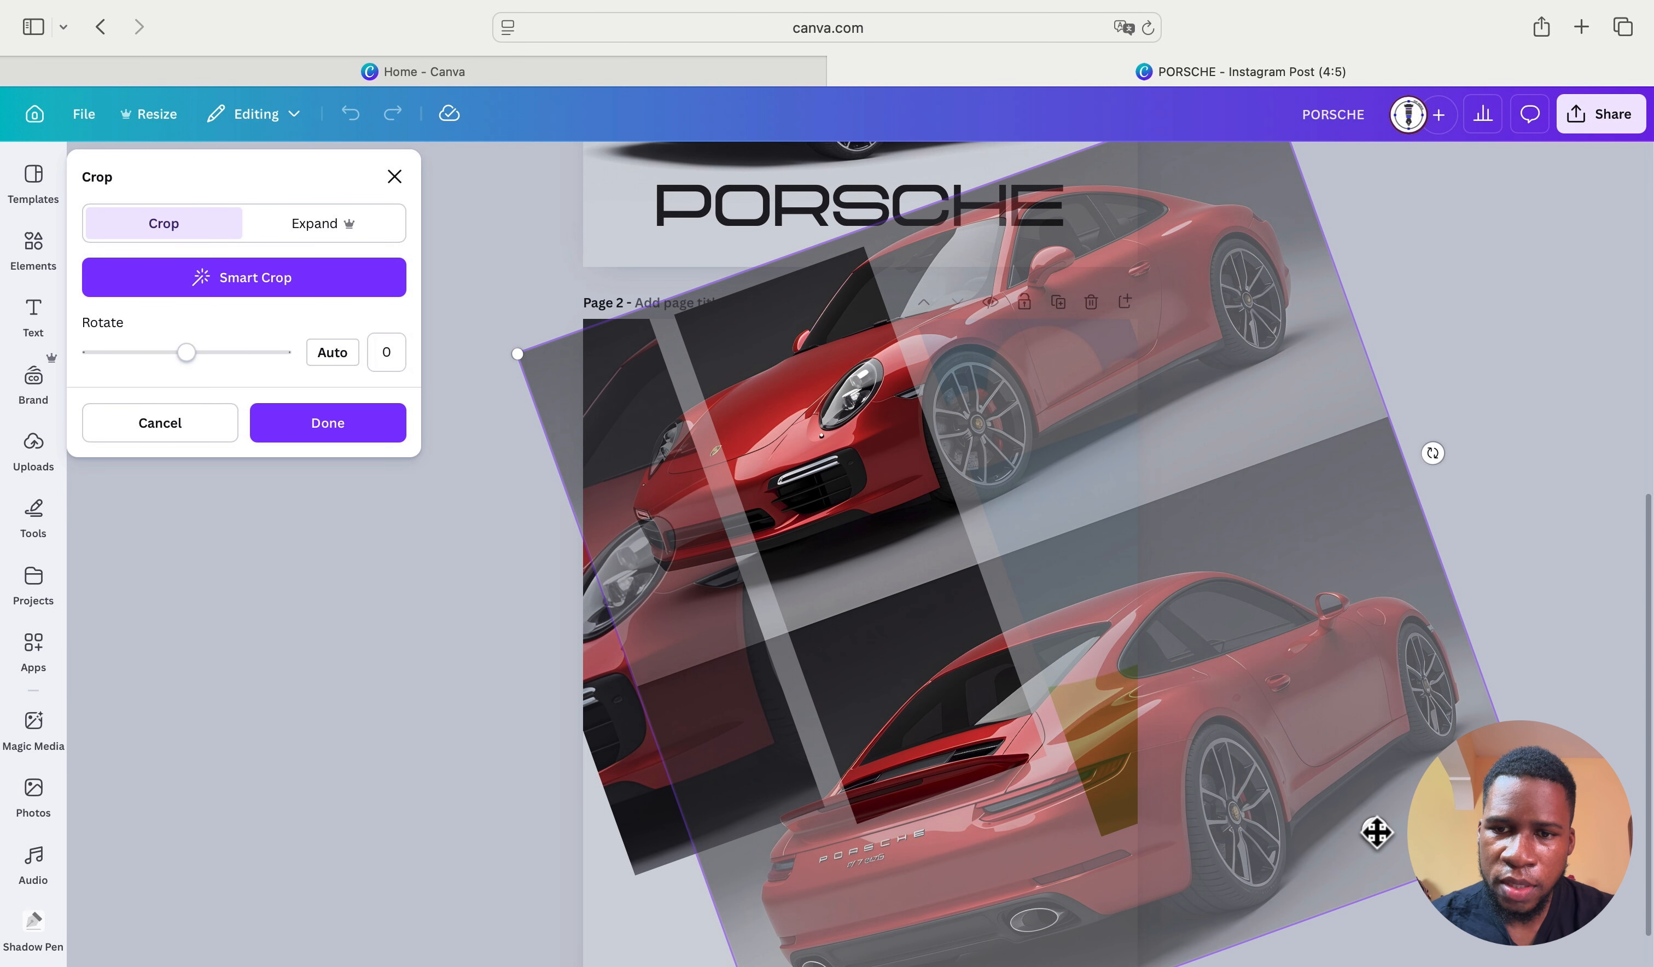
drag(1376, 832, 1245, 619)
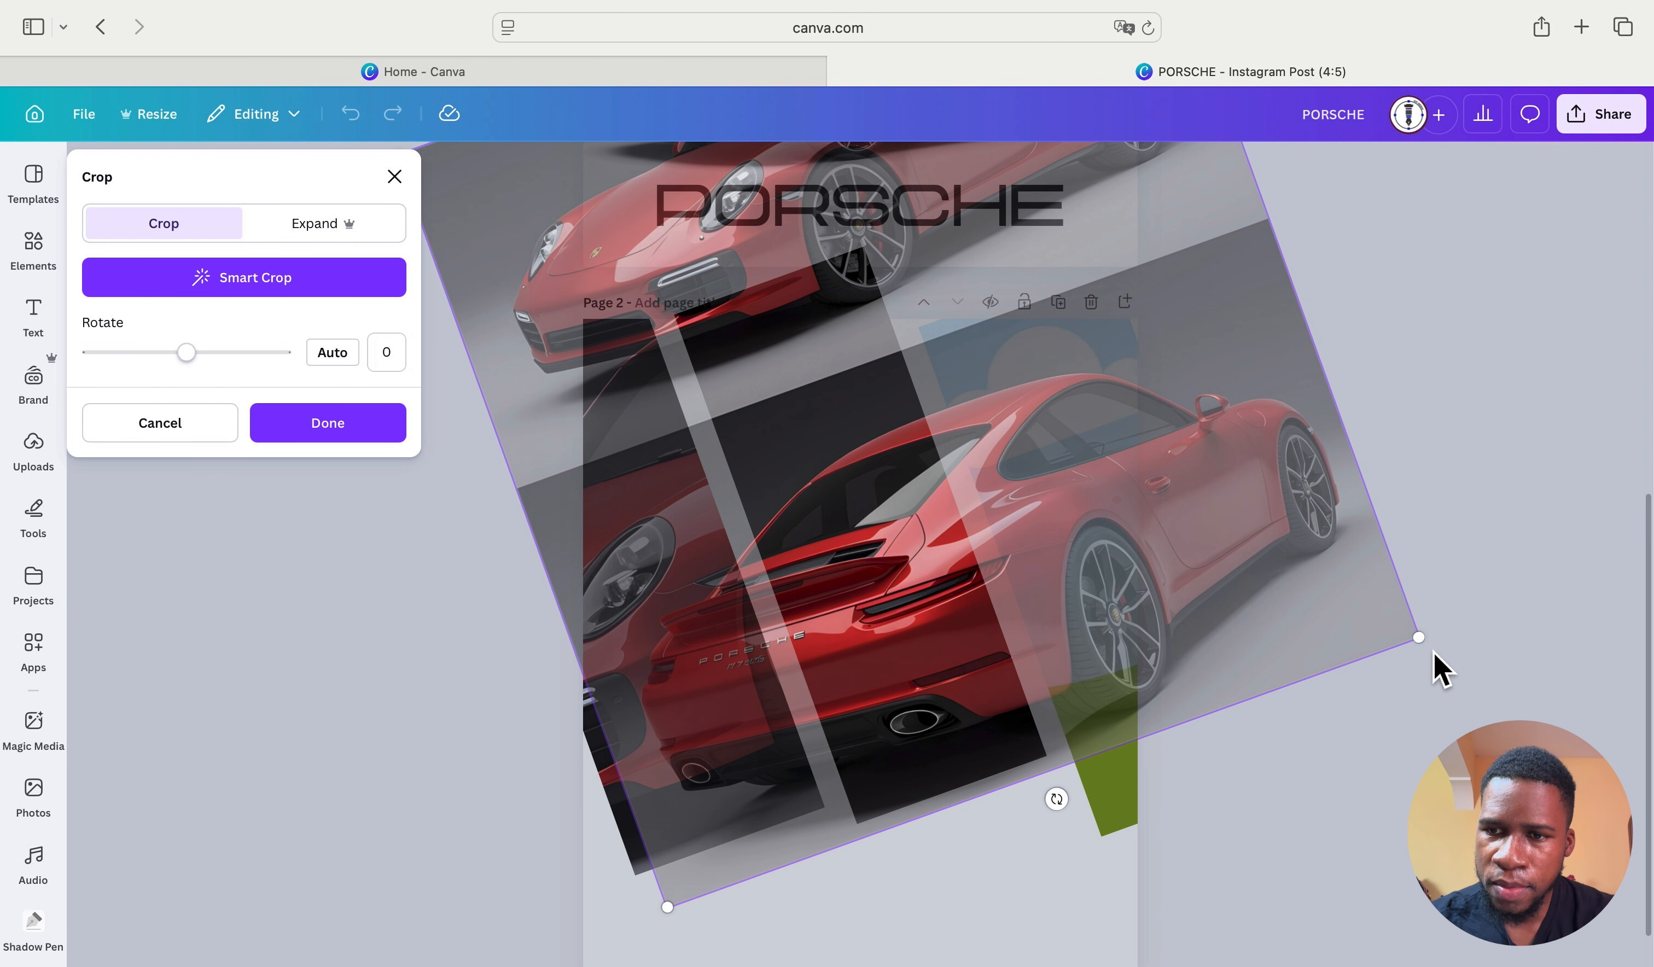
drag(1412, 633, 1535, 691)
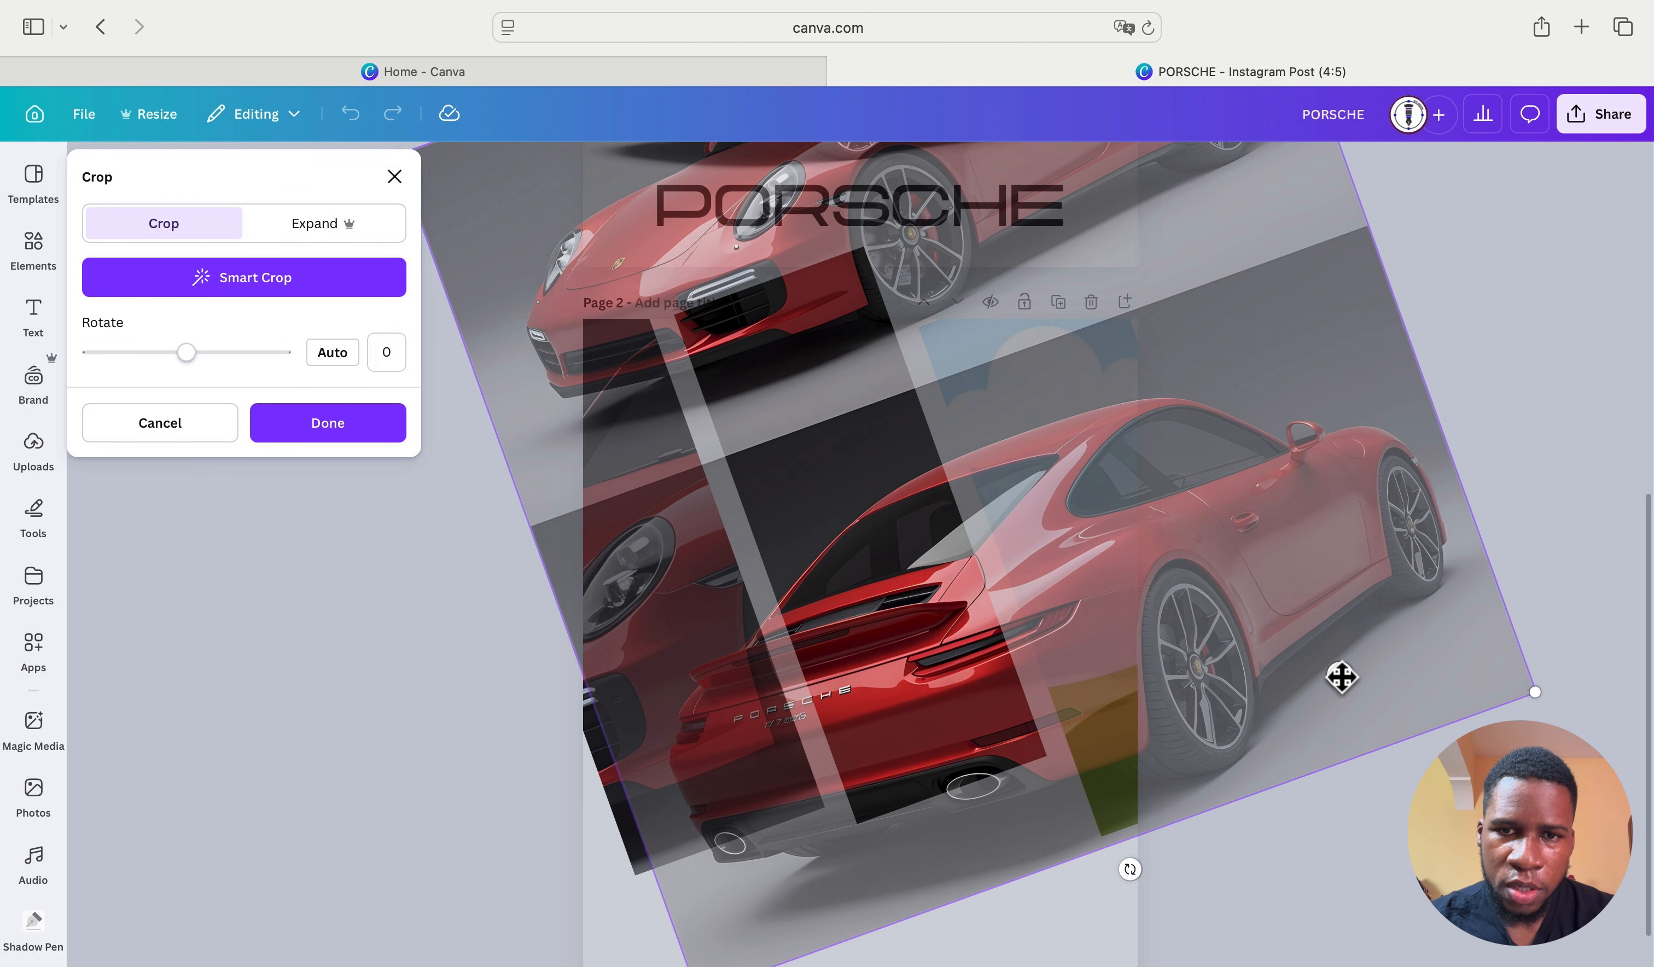
drag(1340, 676, 1219, 606)
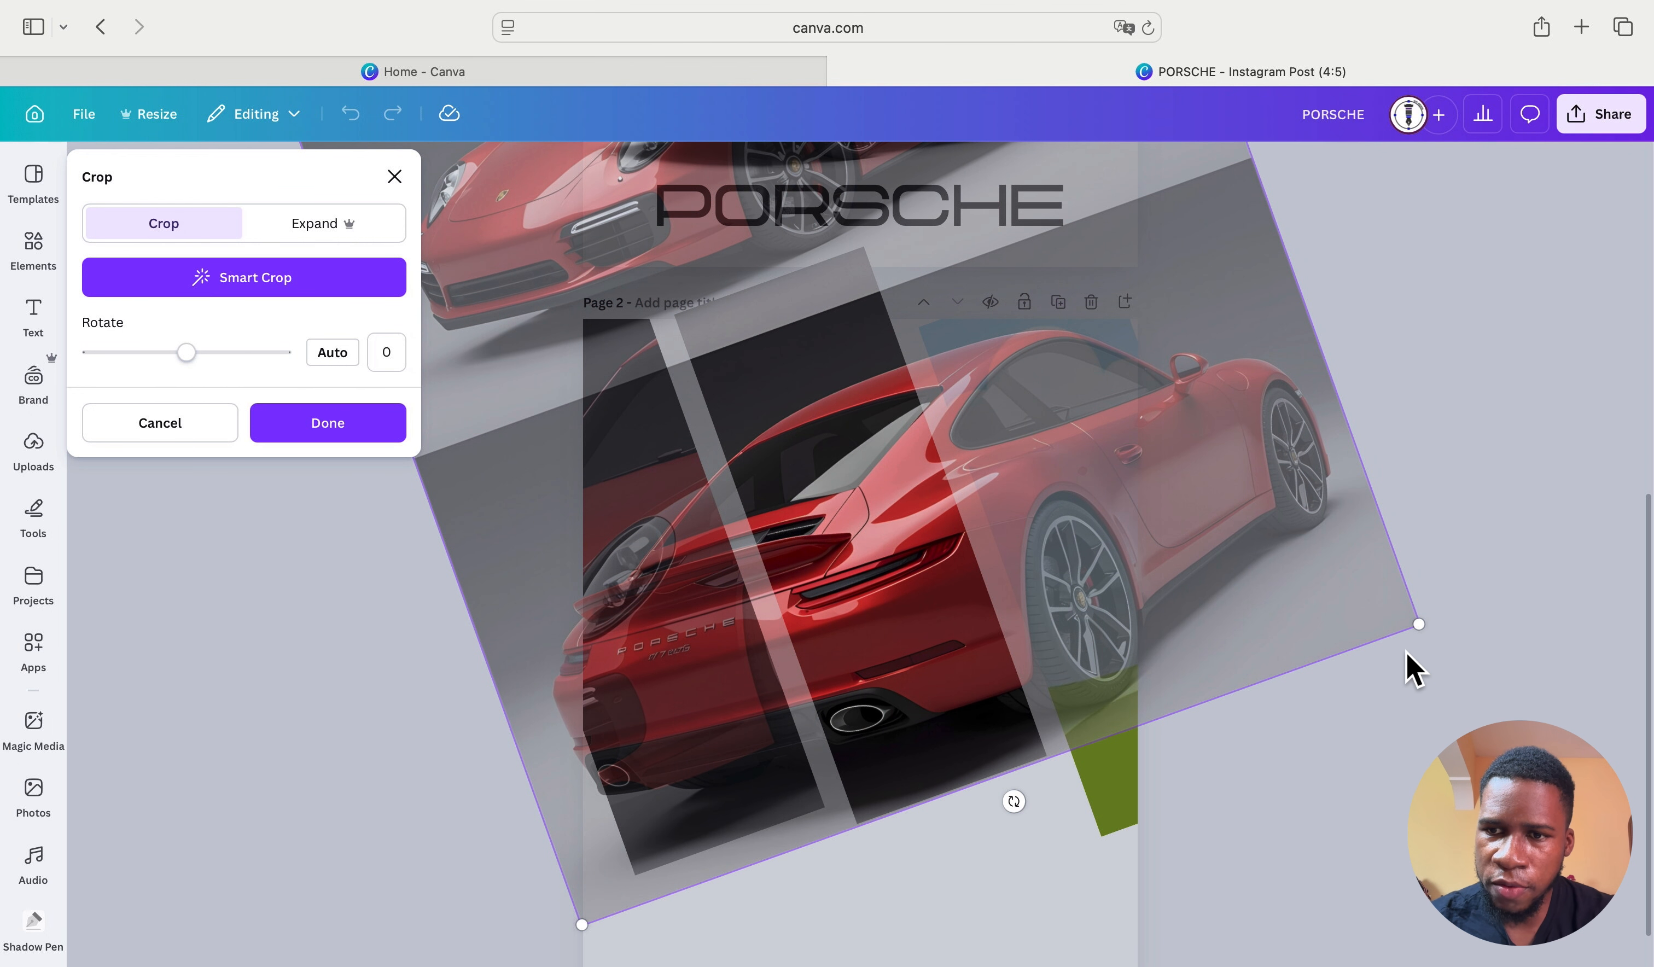
drag(1419, 624, 1573, 695)
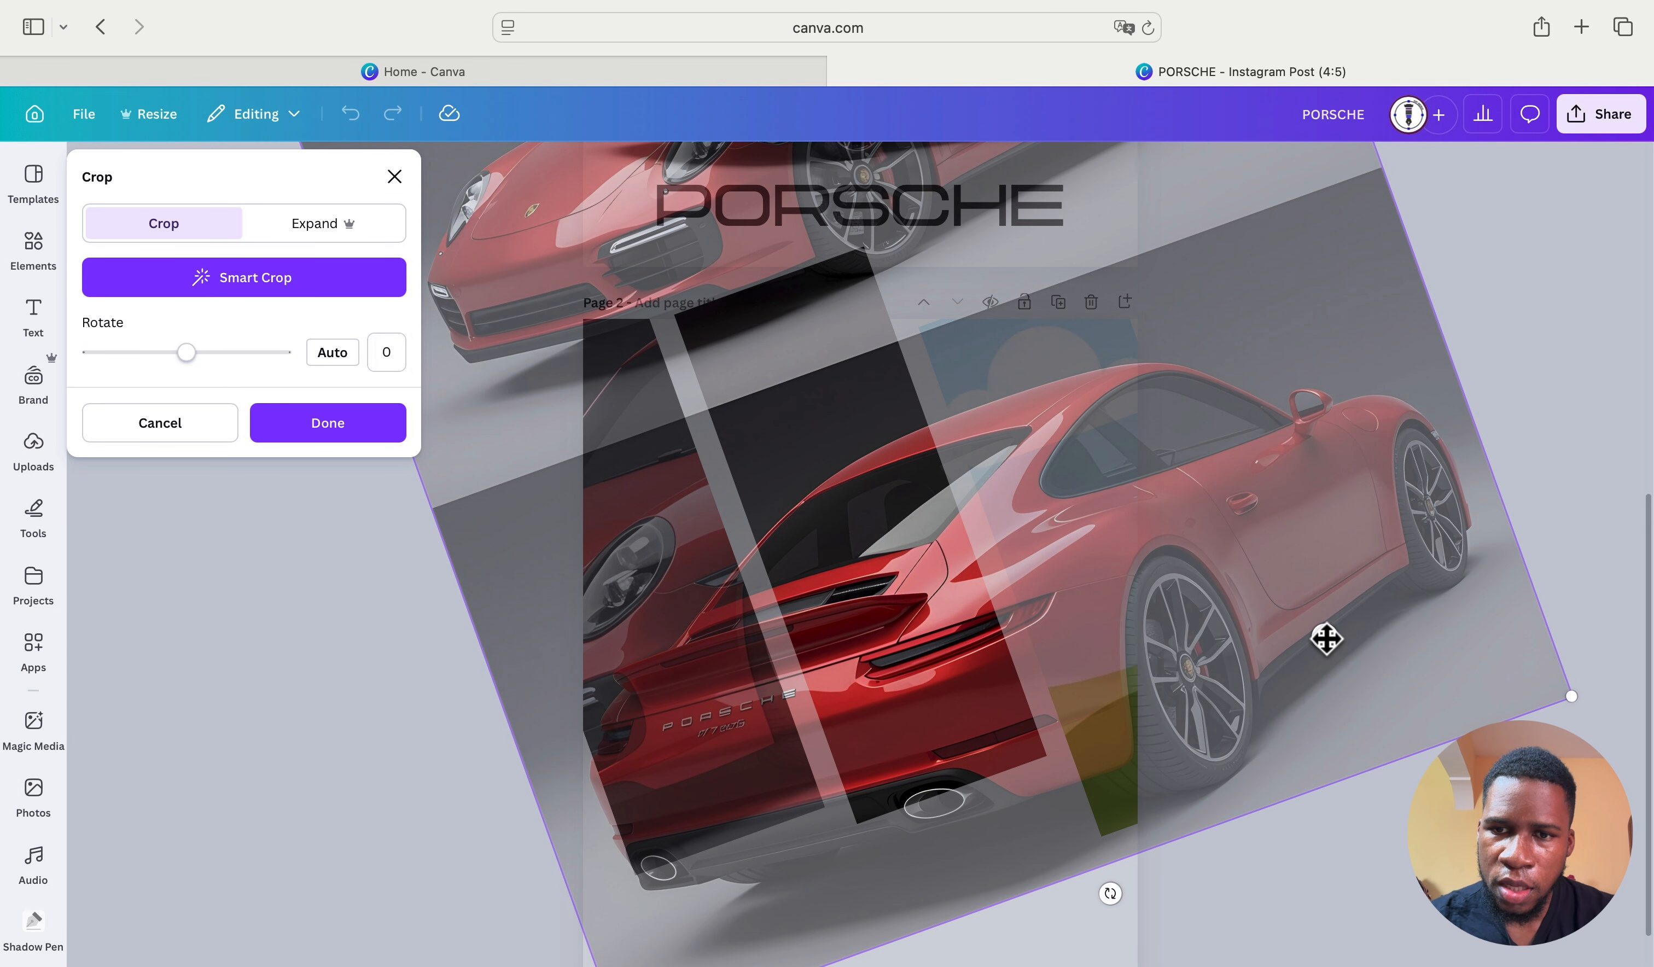
drag(1322, 639, 1341, 535)
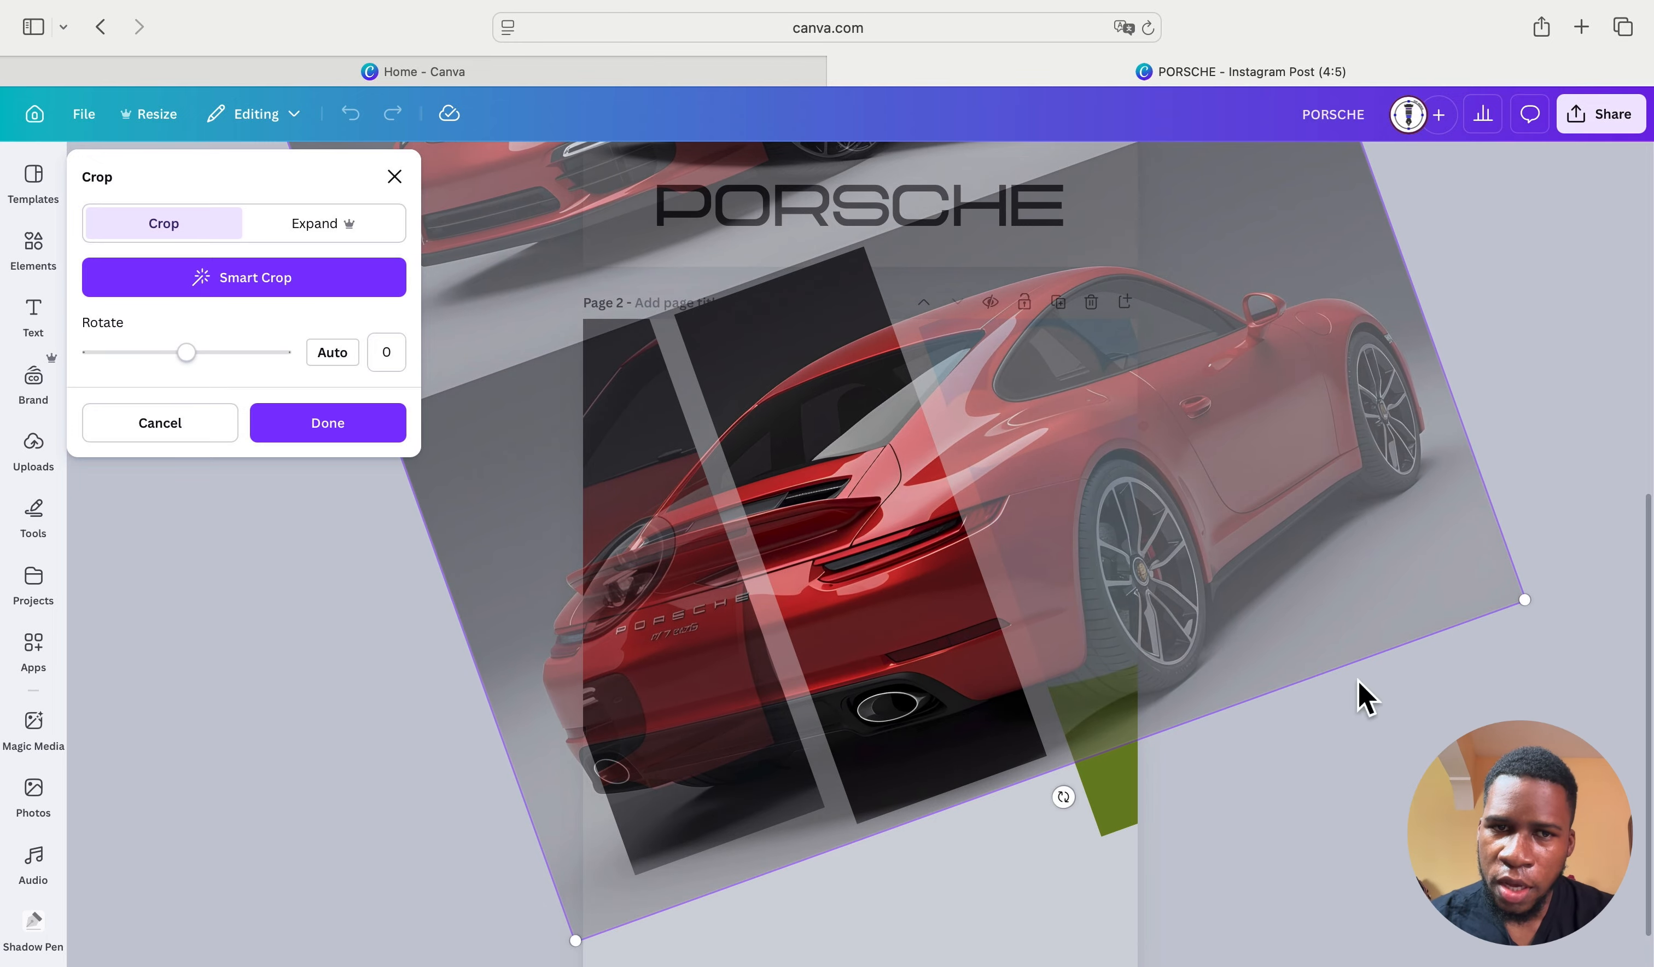
click(367, 429)
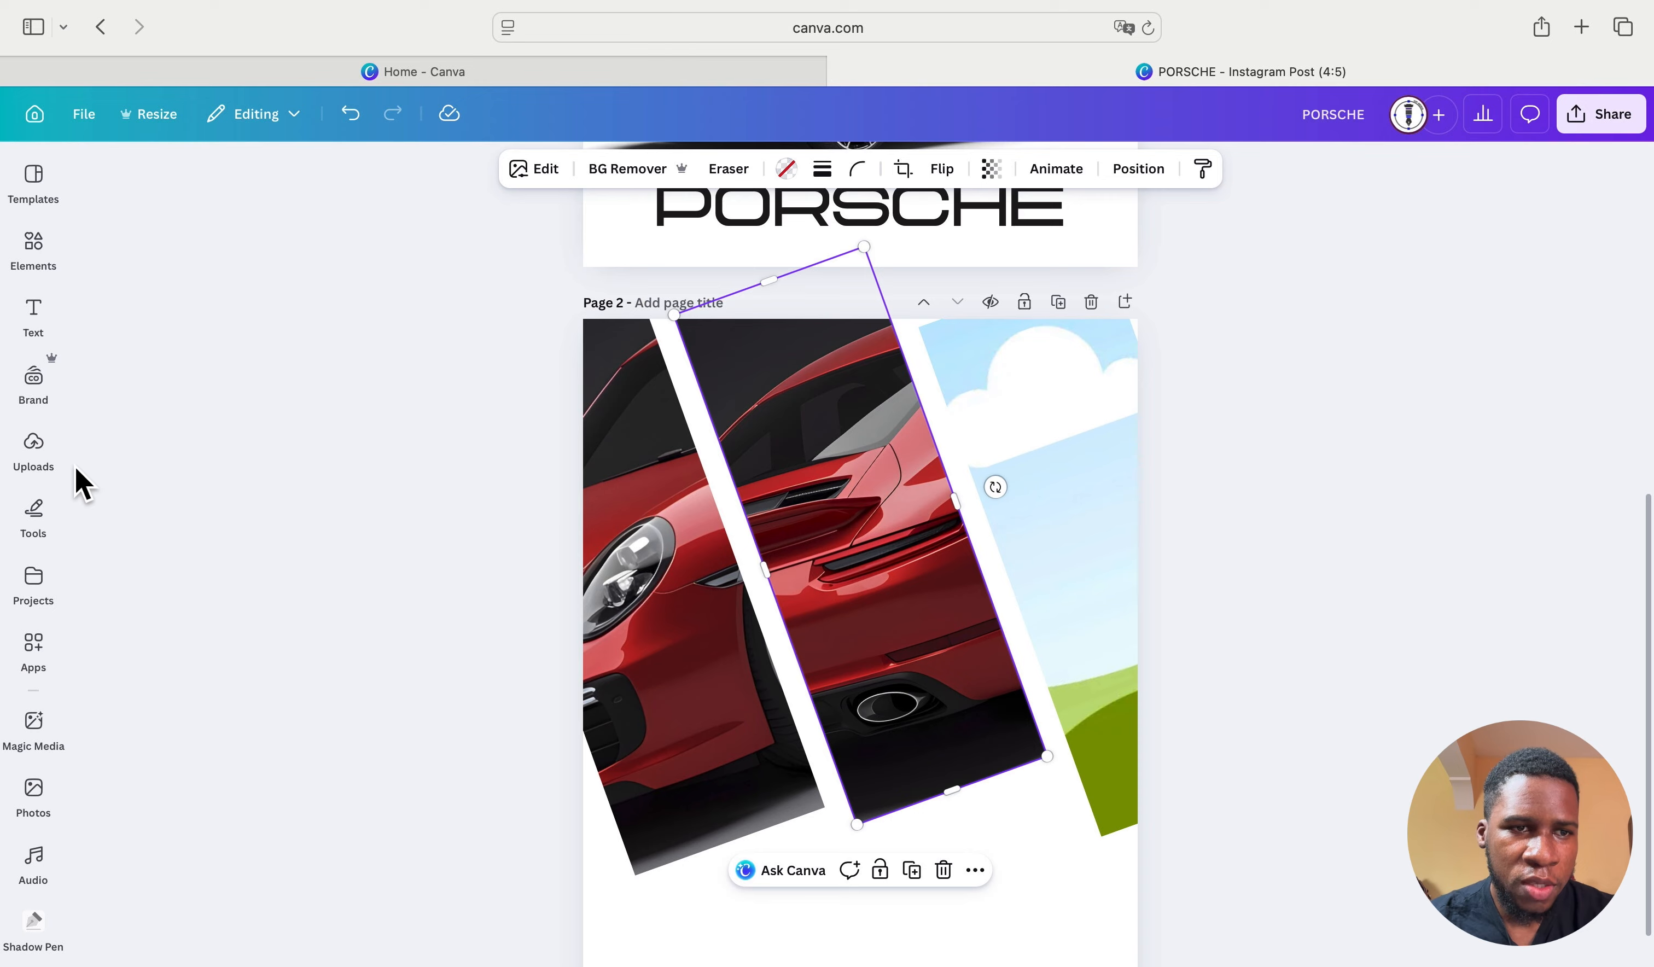
Step: Fill the rightmost tilted frame with the uploaded two-view photo of the red Porsche
click(37, 452)
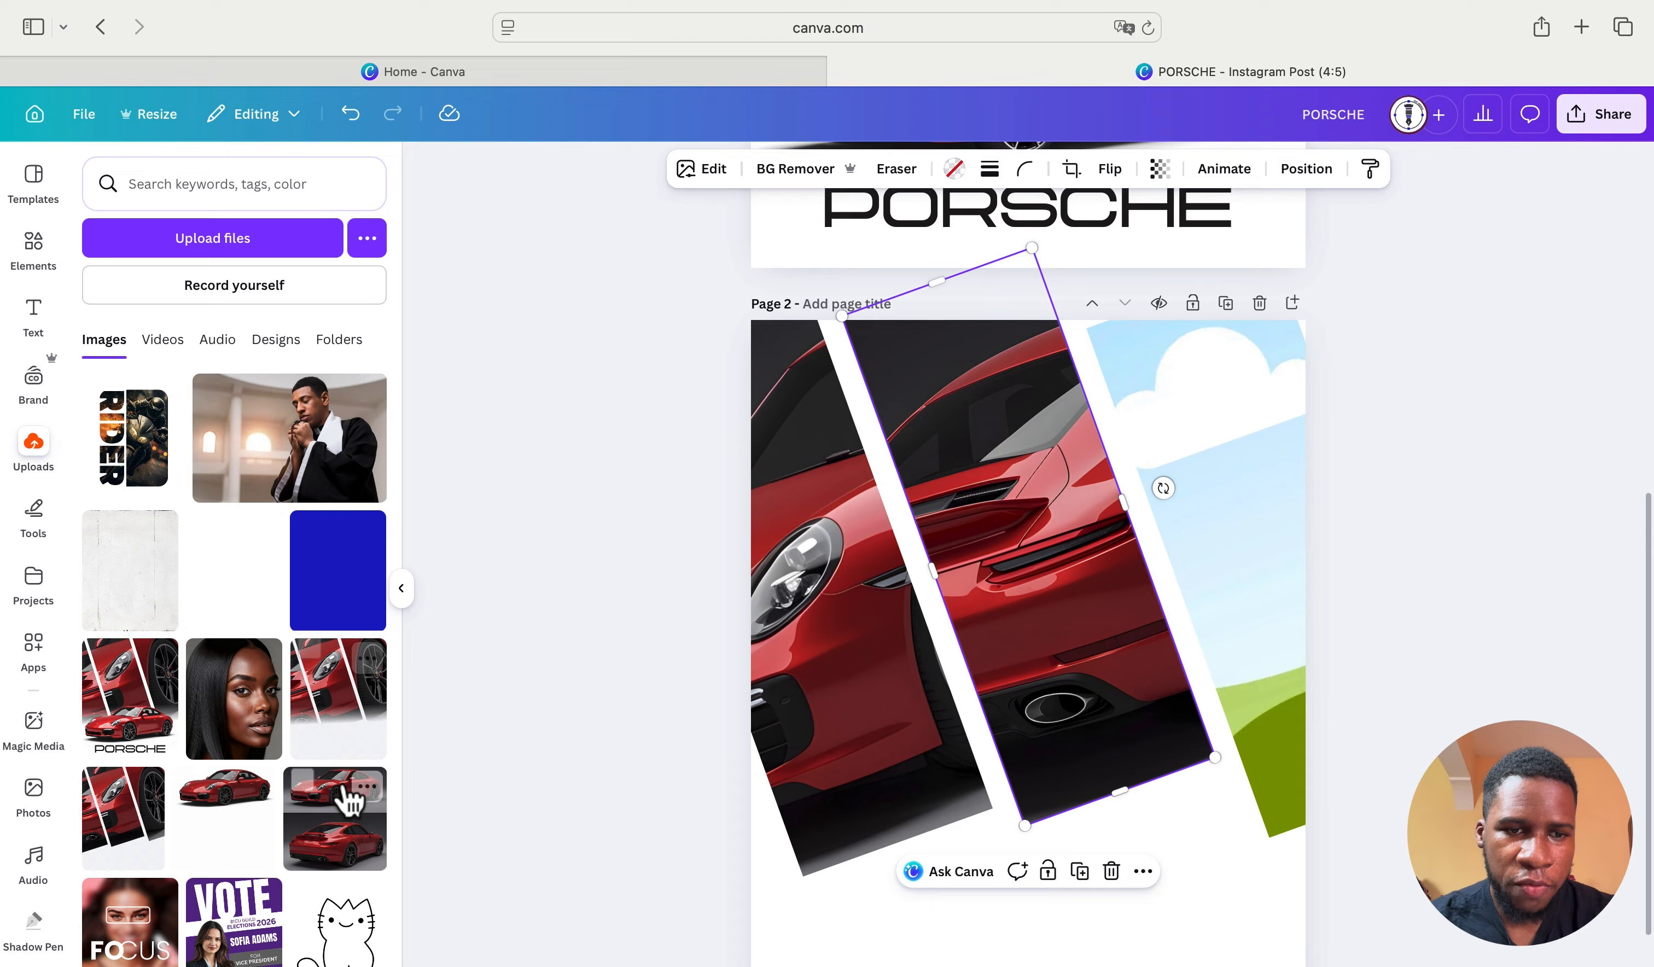
click(348, 800)
click(401, 589)
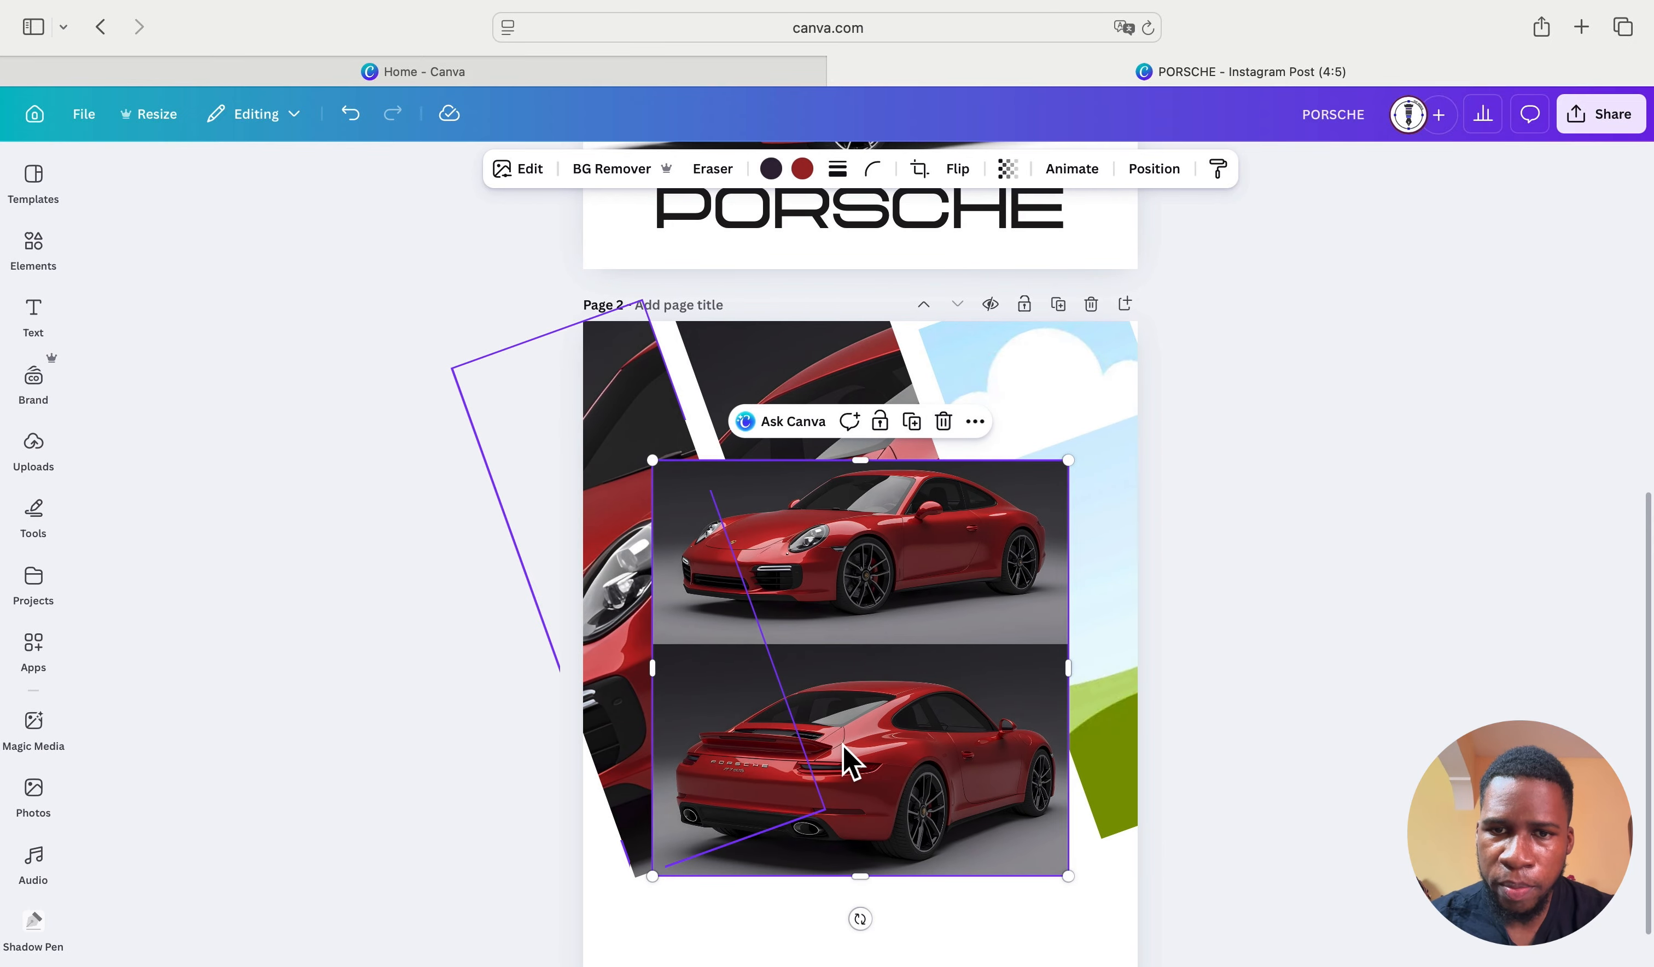
drag(914, 676, 1089, 579)
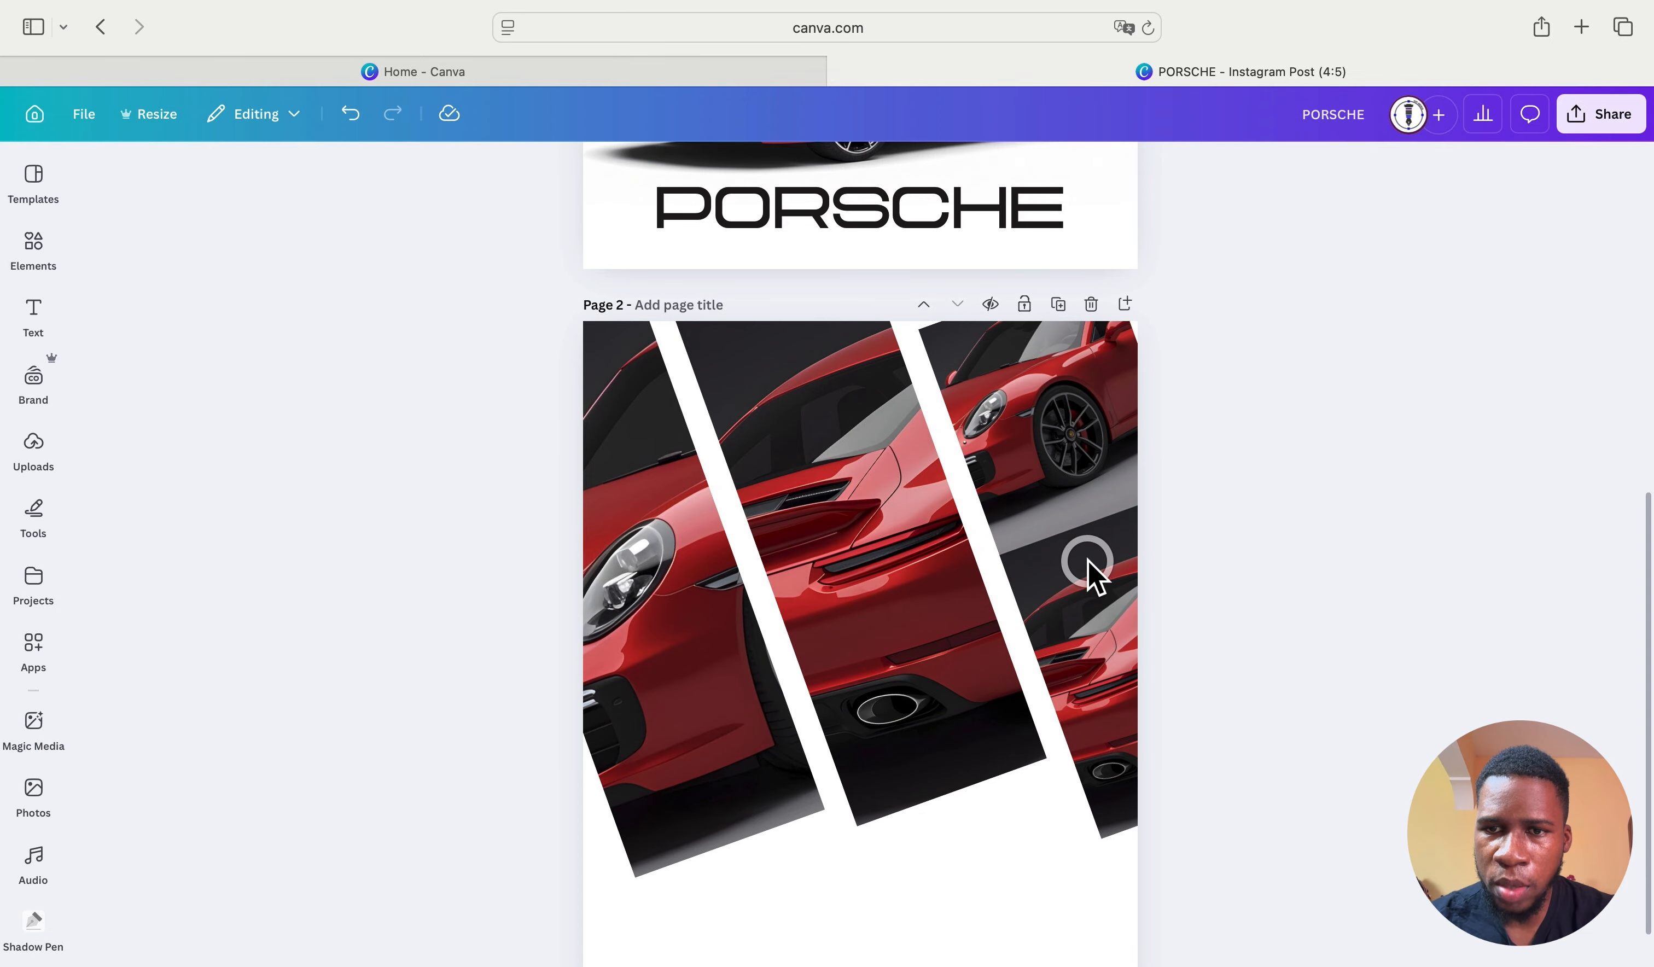
Step: Crop the rightmost frame's photo by enlarging and shifting it so the lower car's side window and rear wheel fill the strip
double_click(1073, 484)
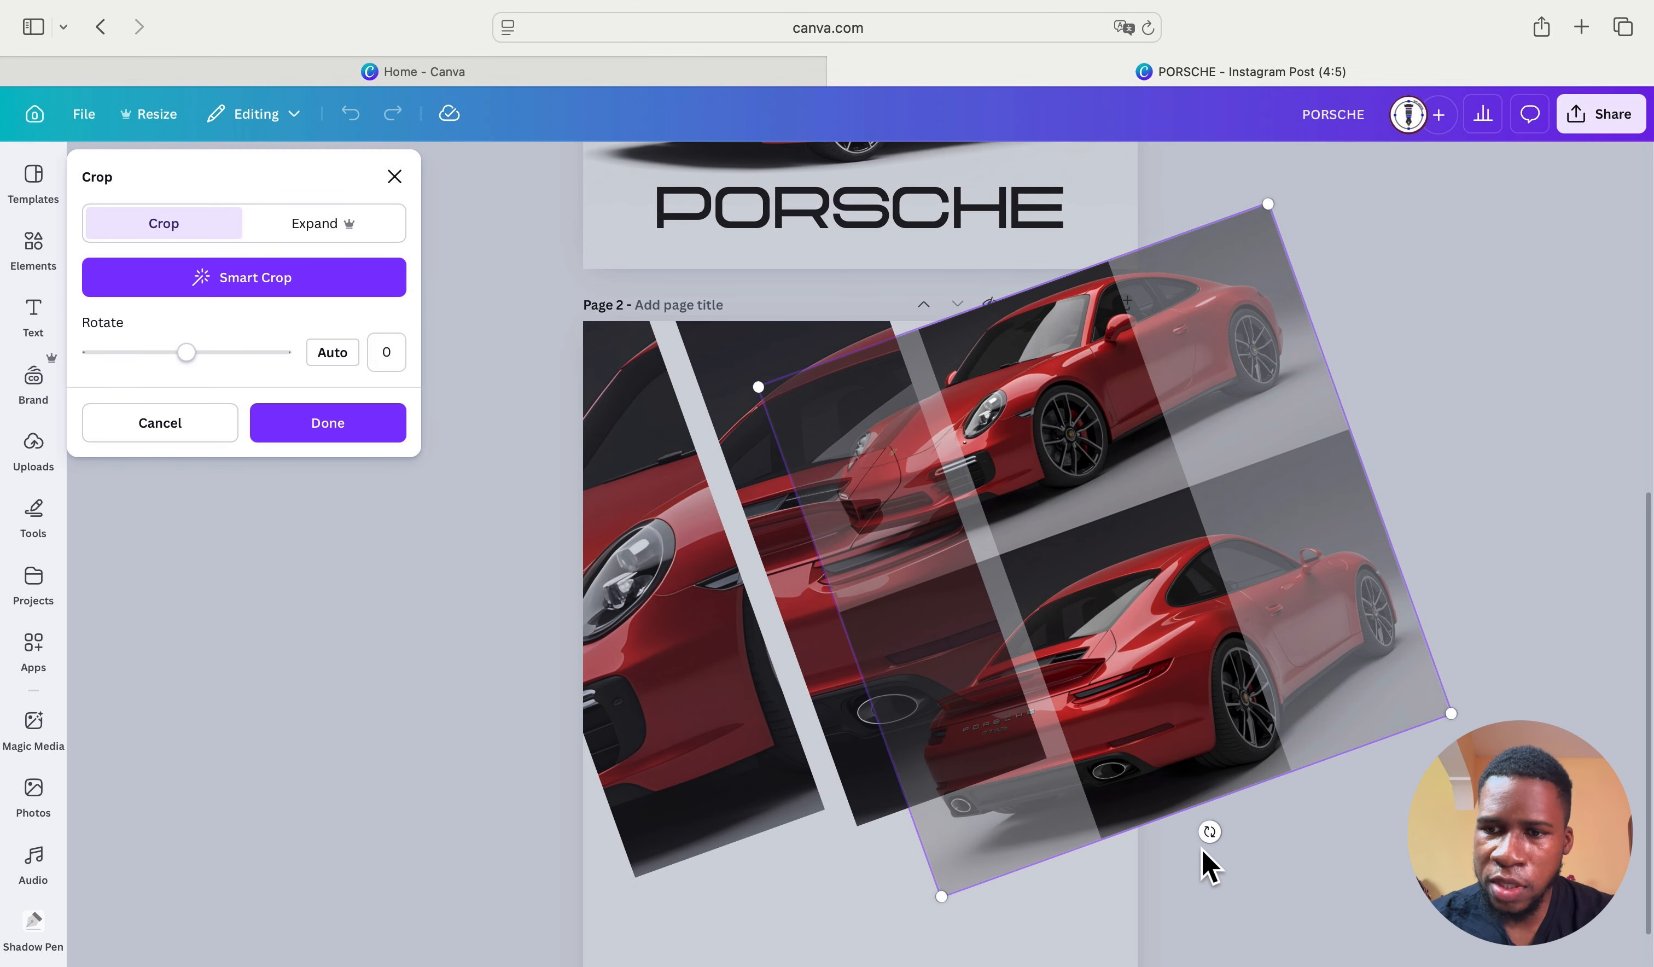
drag(1449, 714, 1580, 856)
drag(1431, 864, 1274, 688)
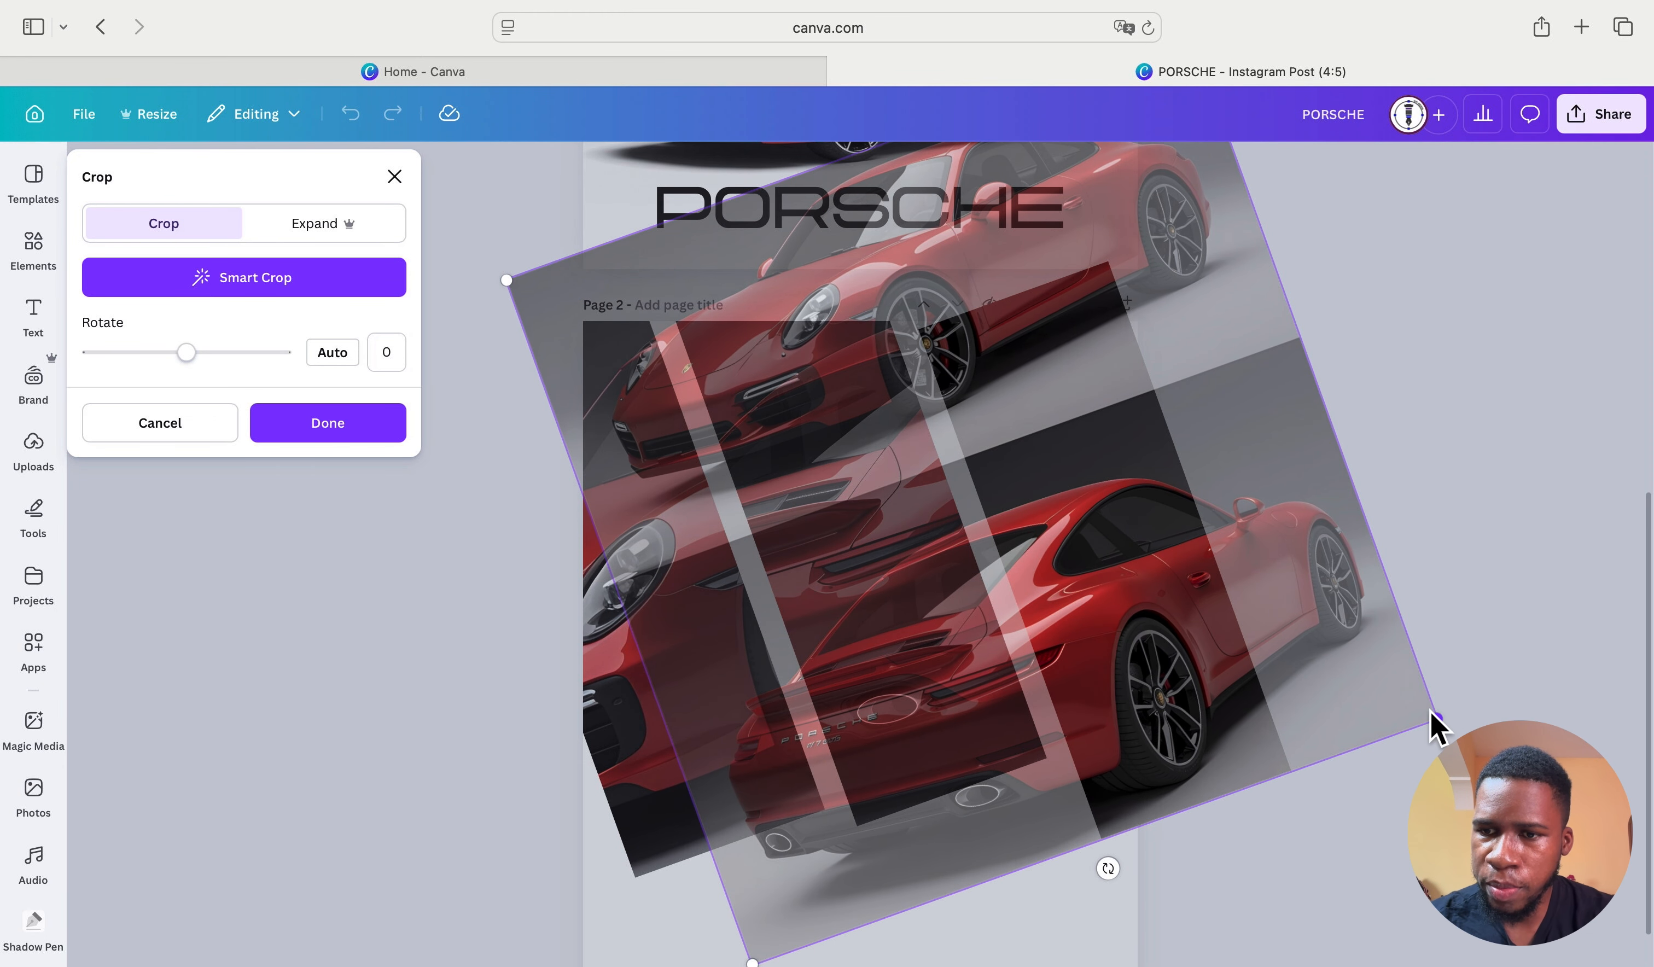
drag(1436, 727, 1624, 905)
drag(1409, 769, 1278, 630)
drag(1521, 696, 1641, 795)
drag(1474, 716, 1325, 623)
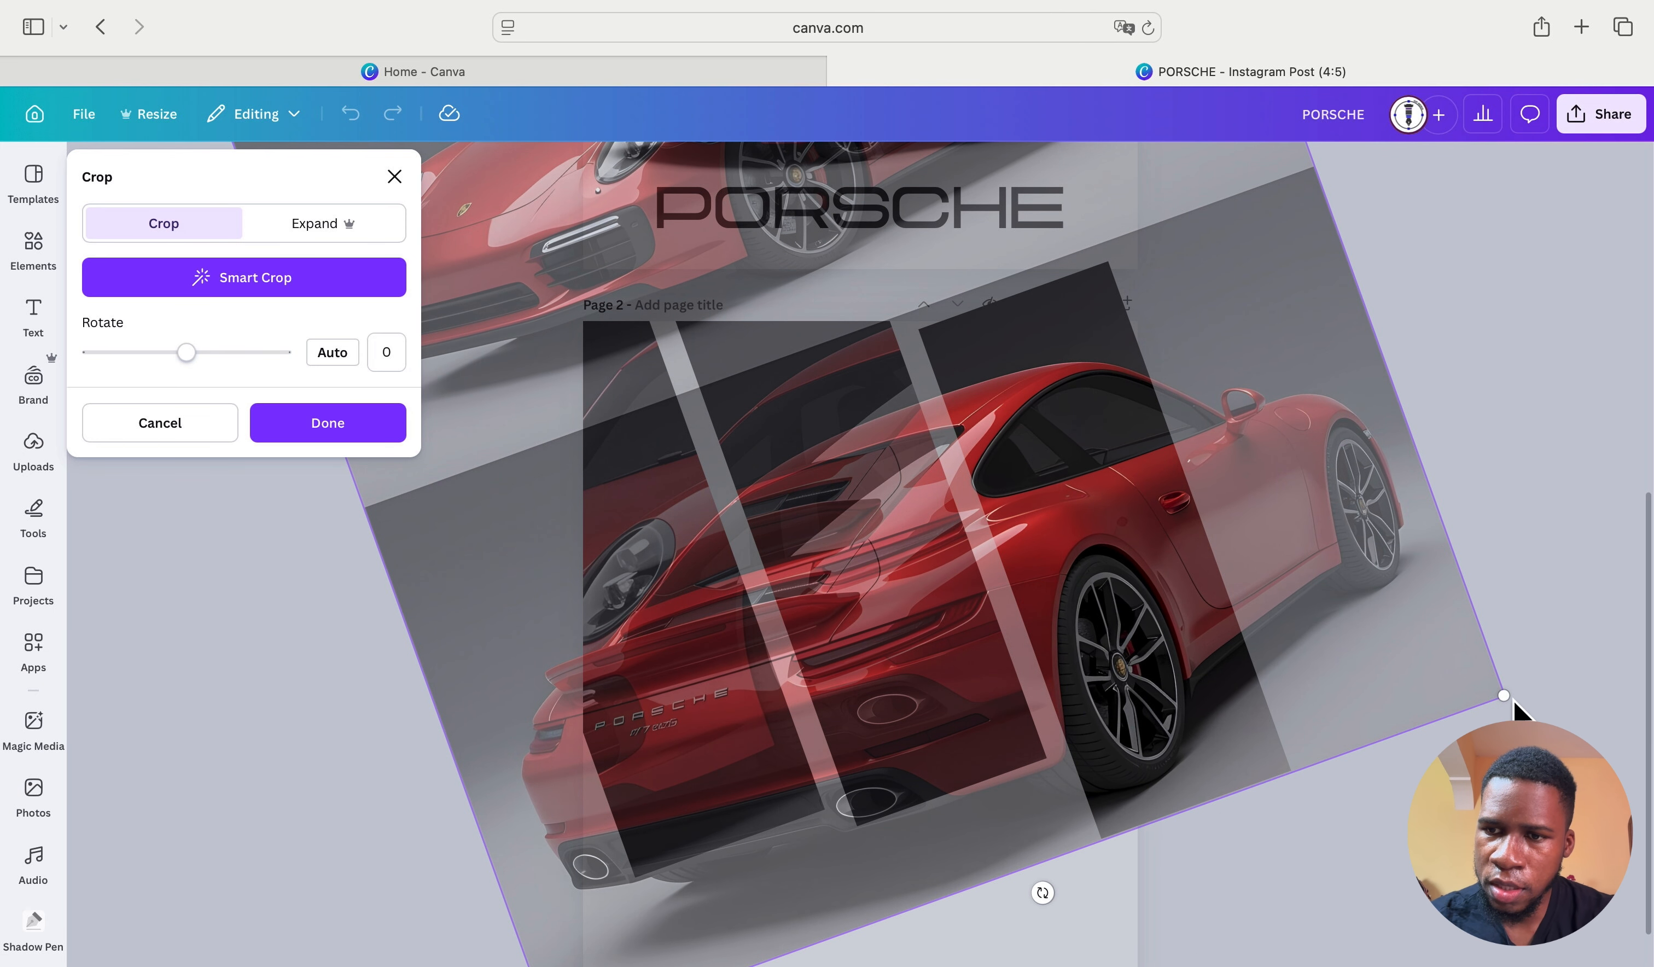
drag(1507, 694, 1607, 744)
drag(1456, 728, 1369, 606)
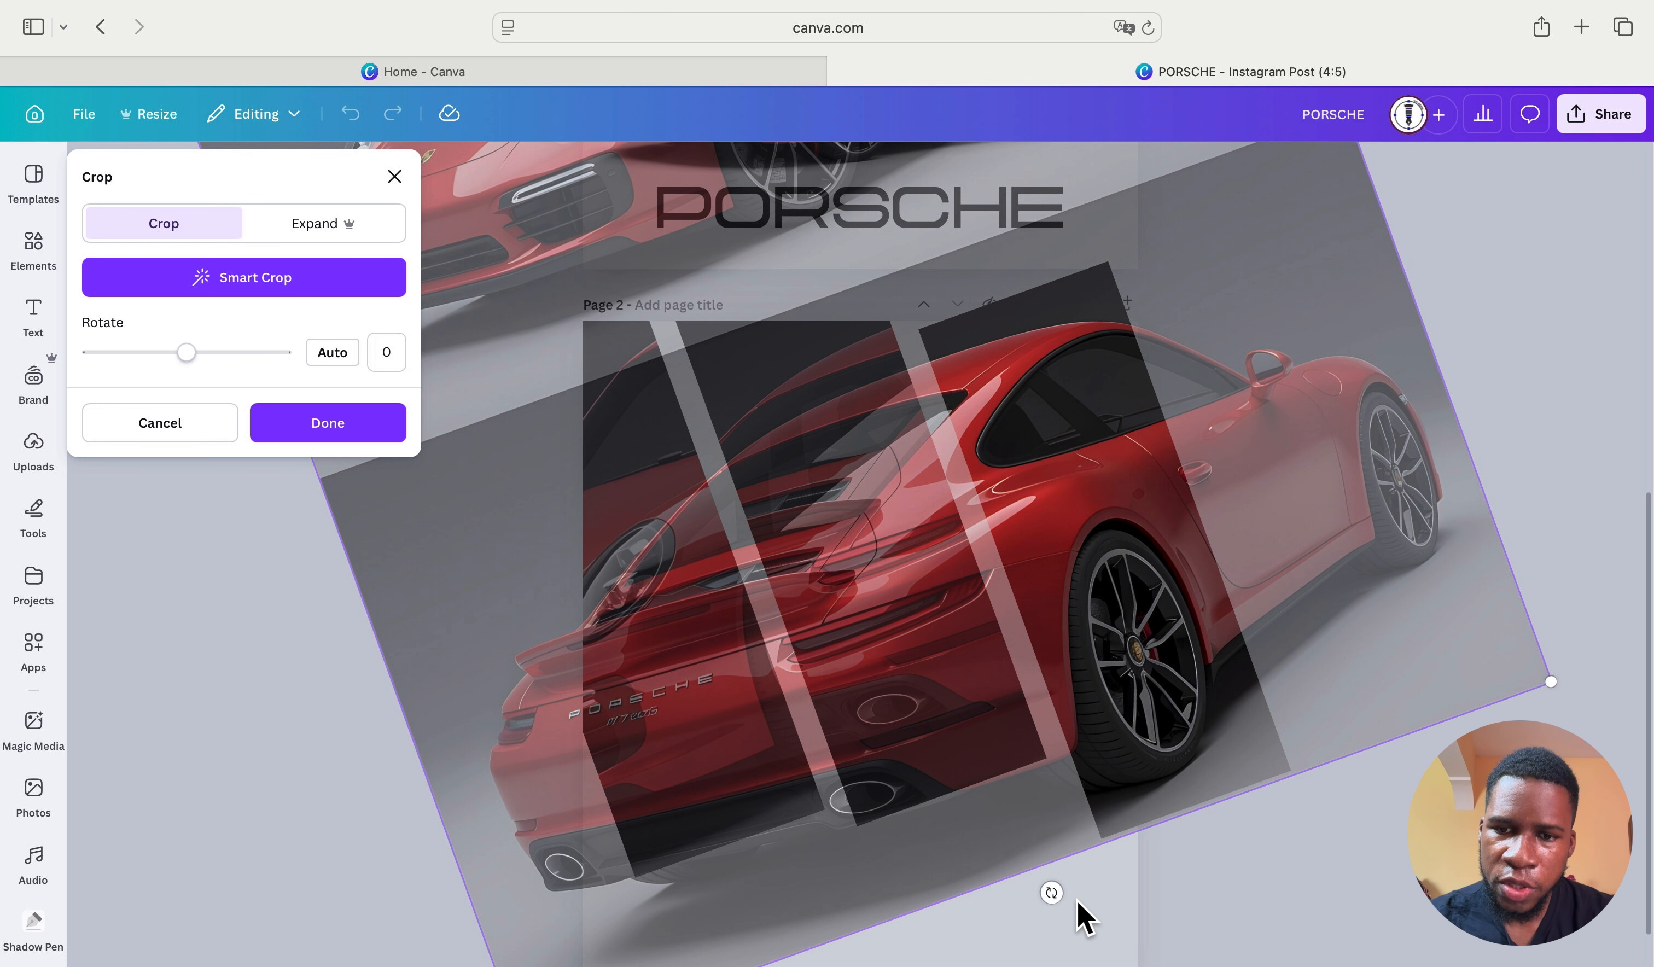
click(391, 434)
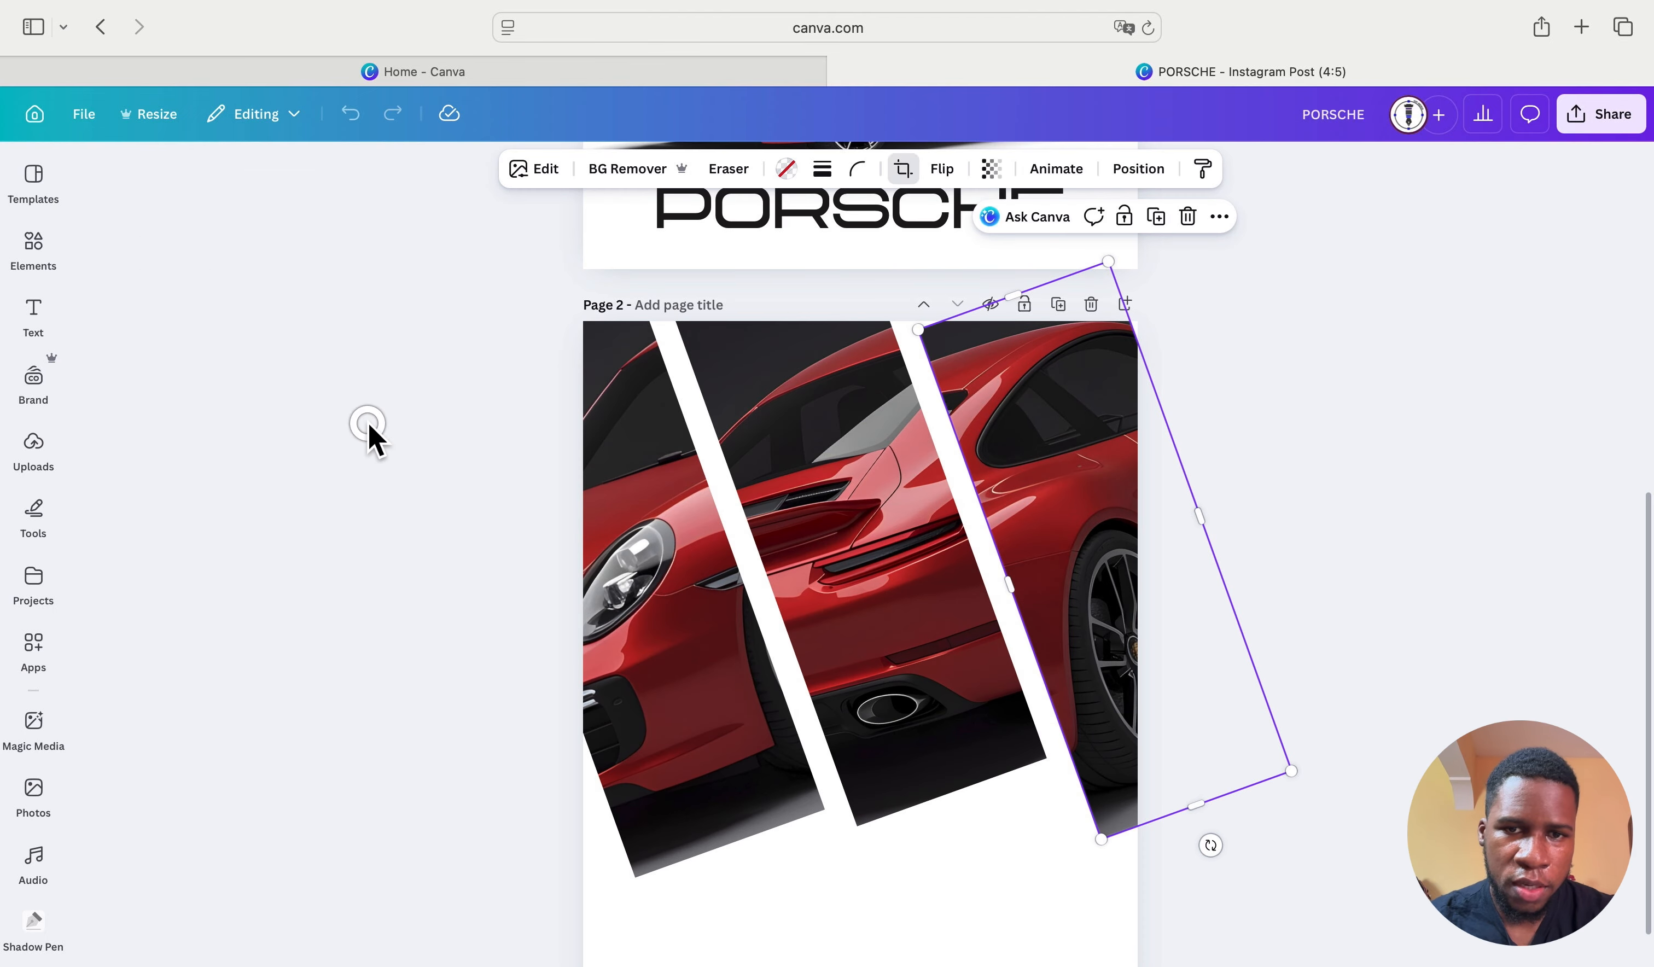
click(867, 923)
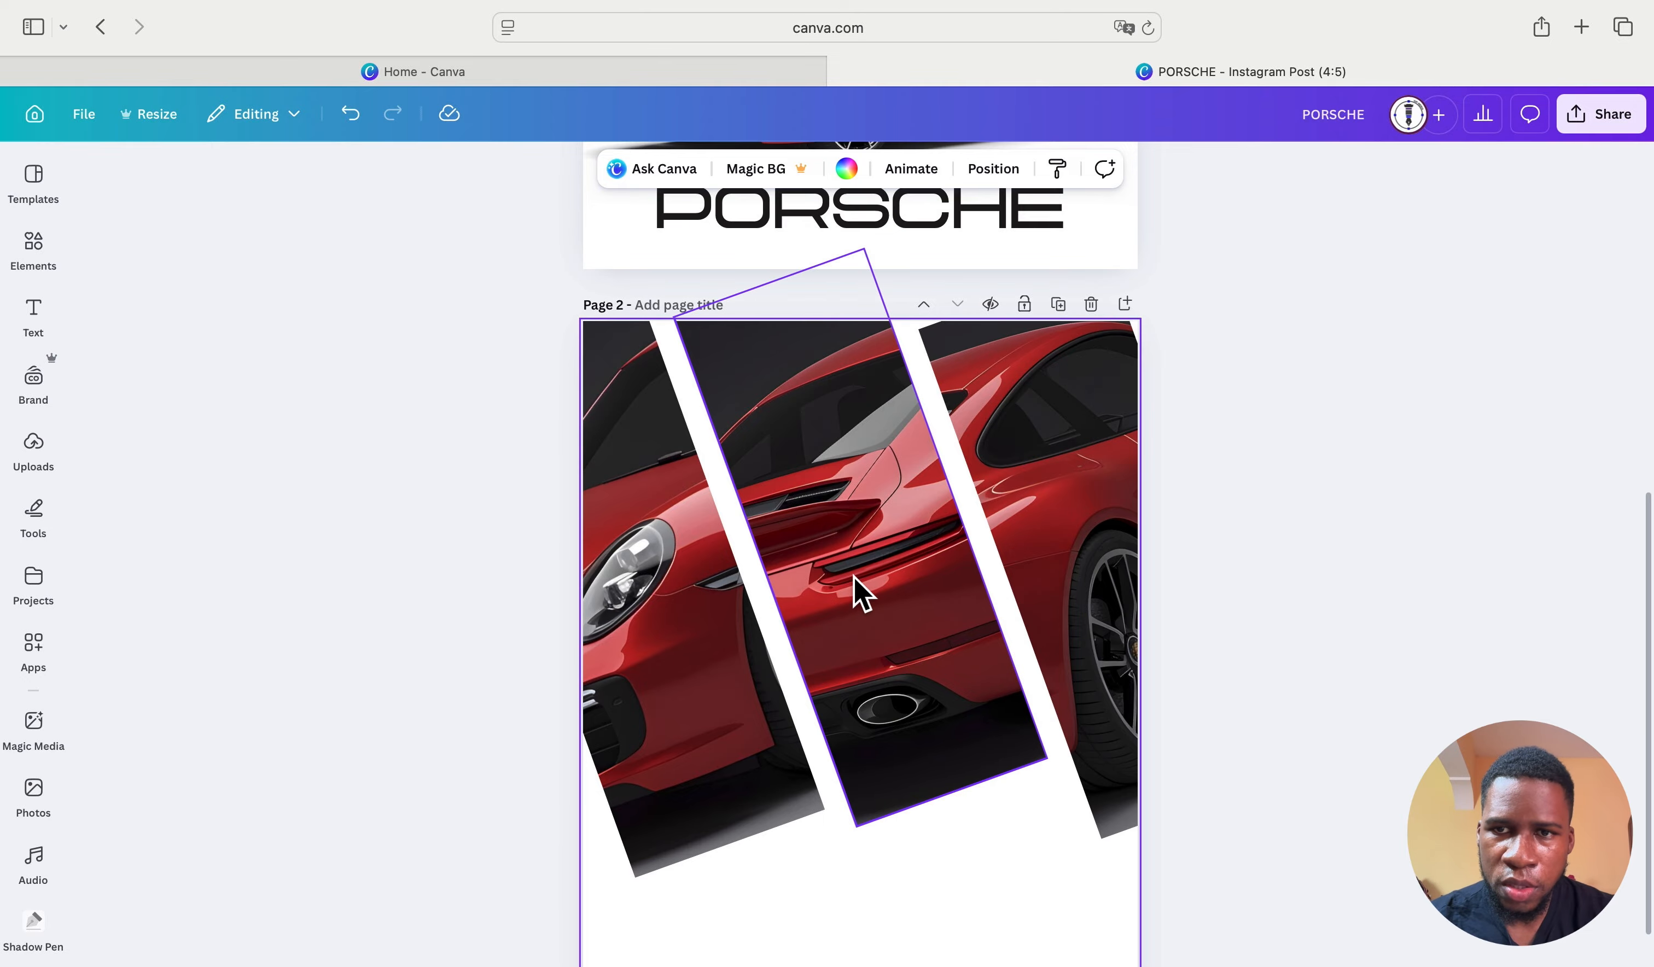
Step: Export the page with the three filled frames as an image copied to the clipboard
scroll(856, 591, down, 3)
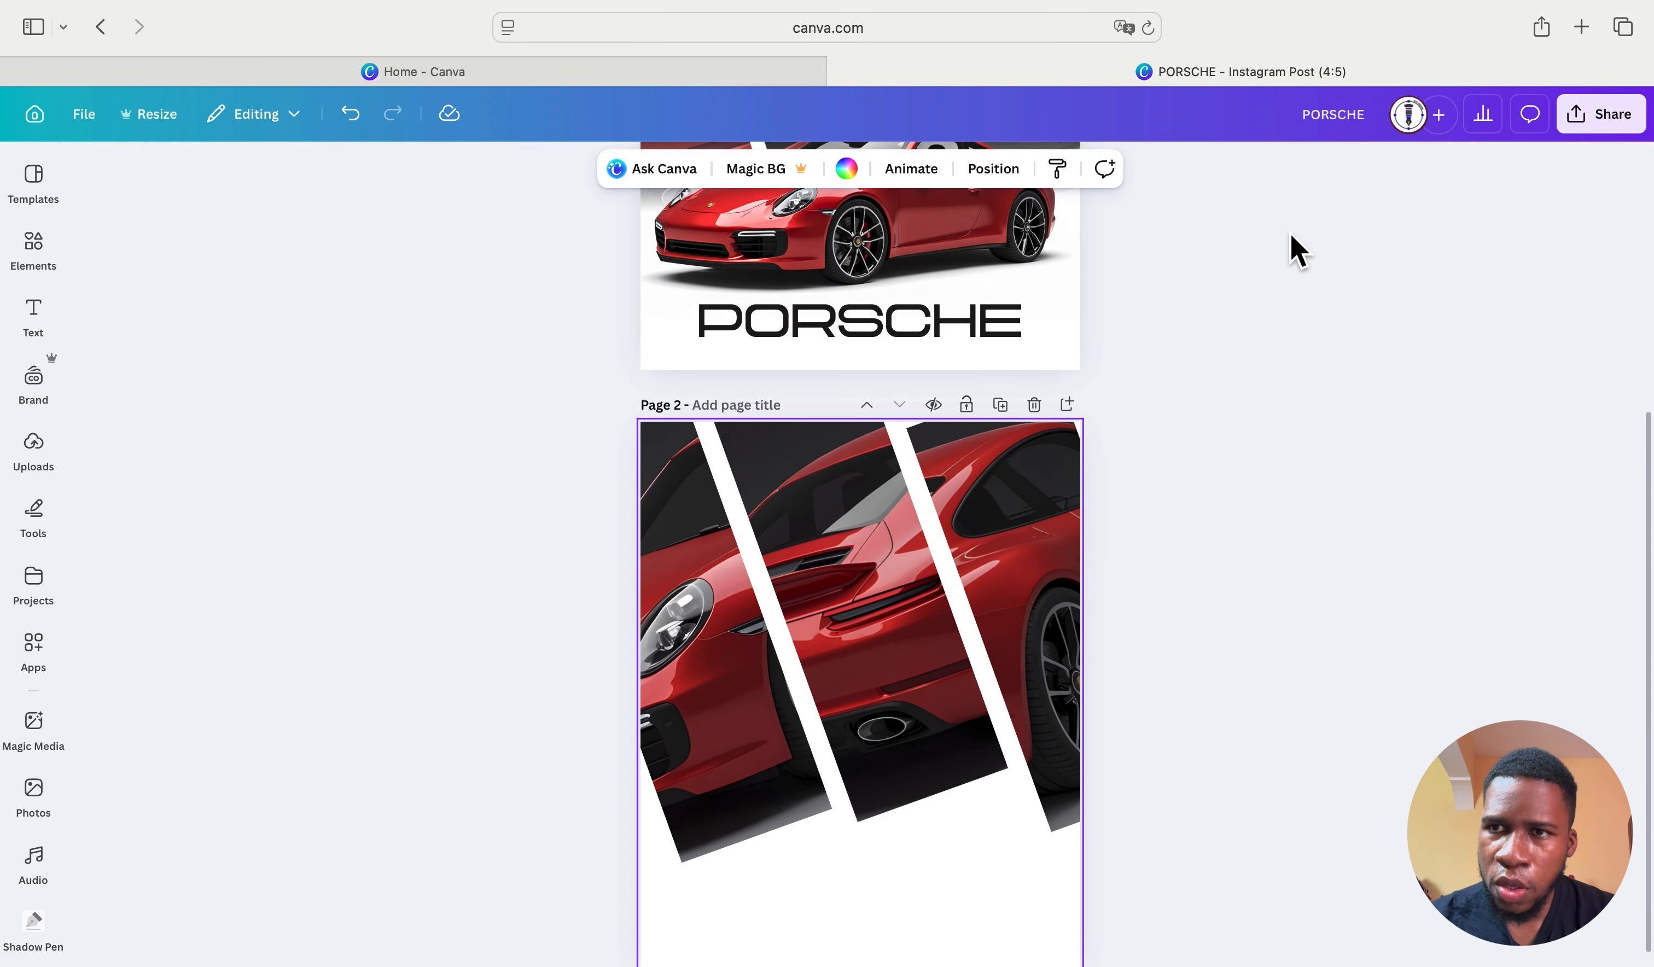
click(1630, 119)
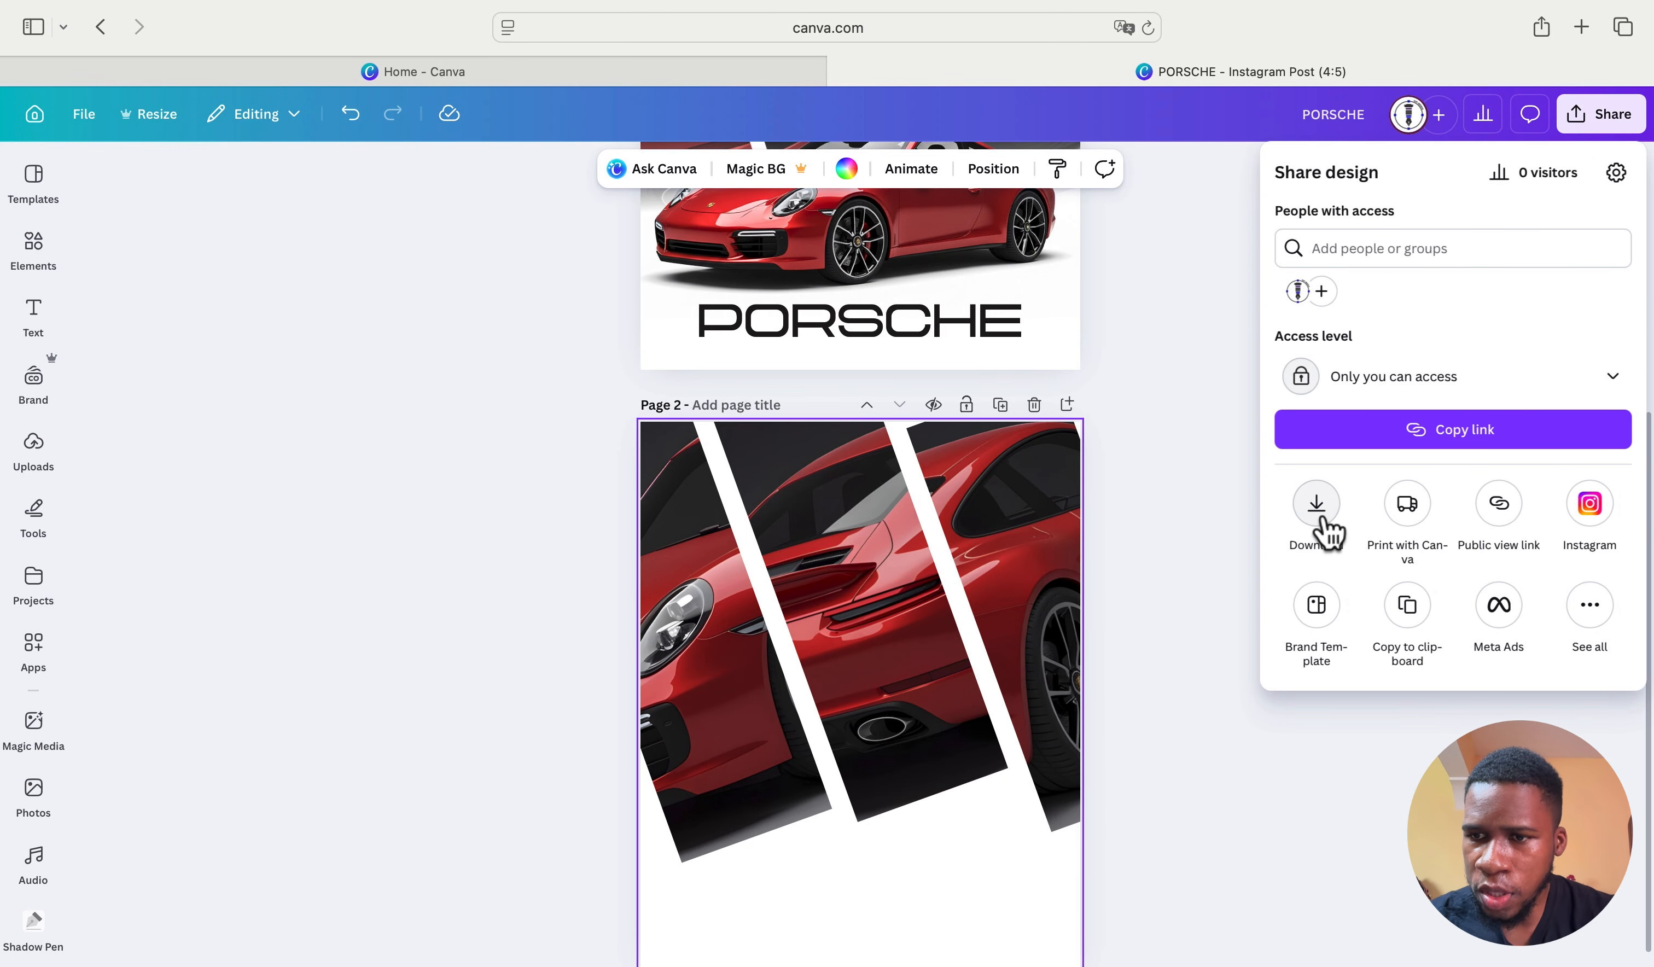
click(1592, 604)
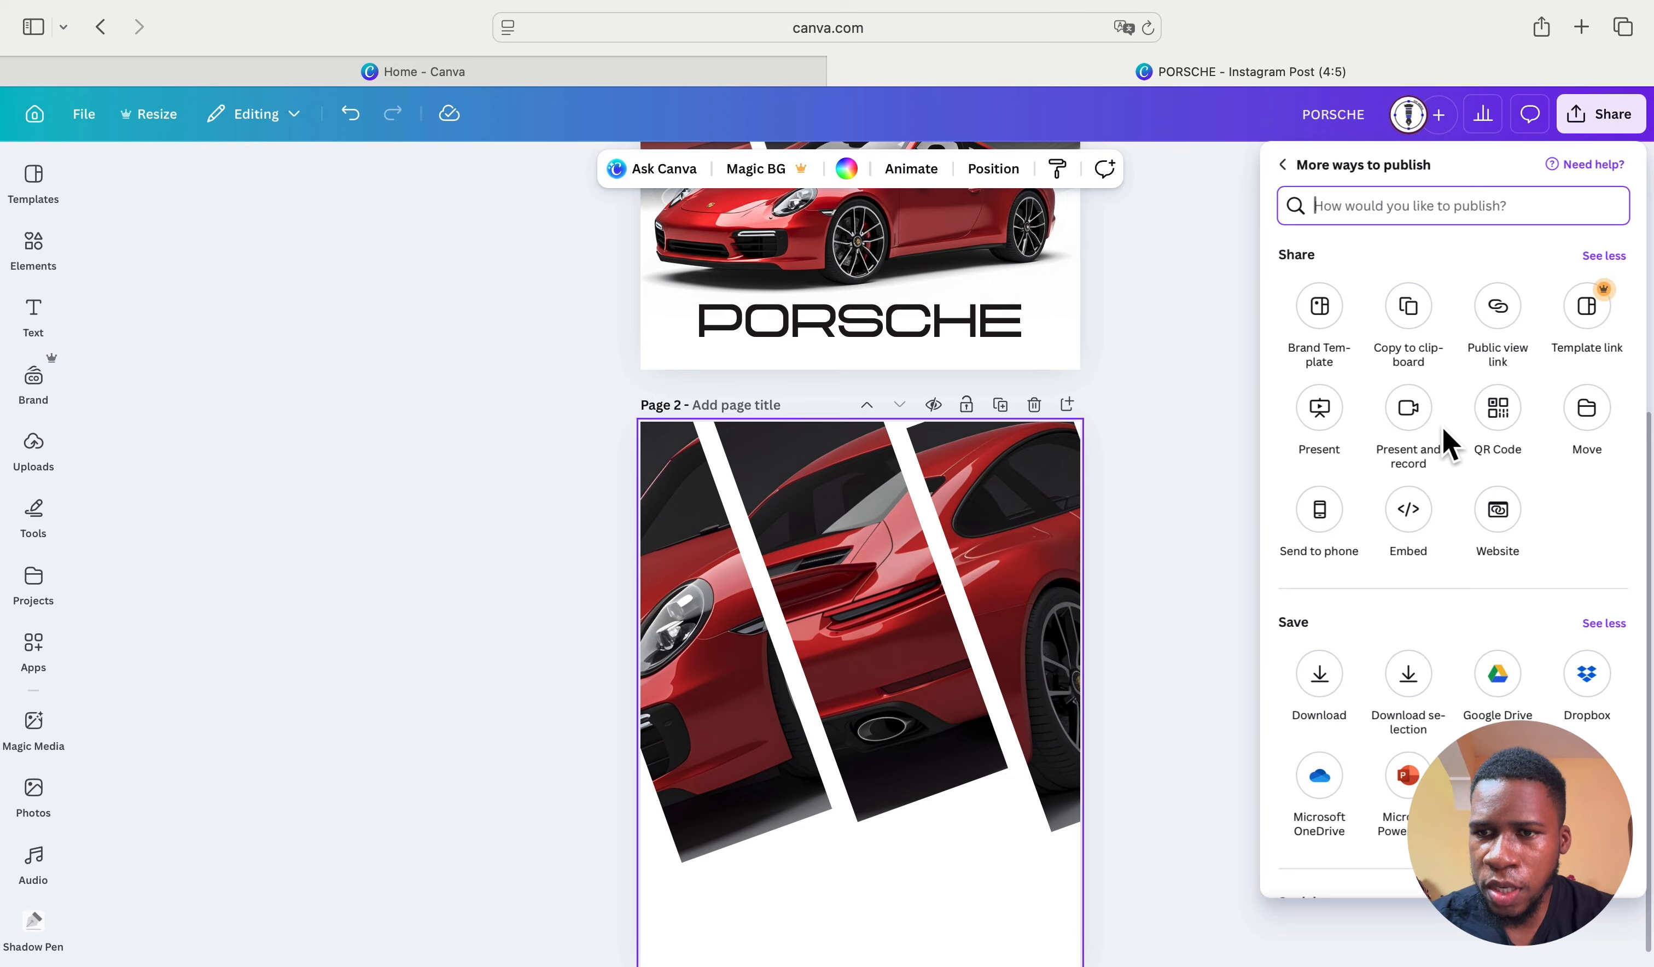
click(1409, 316)
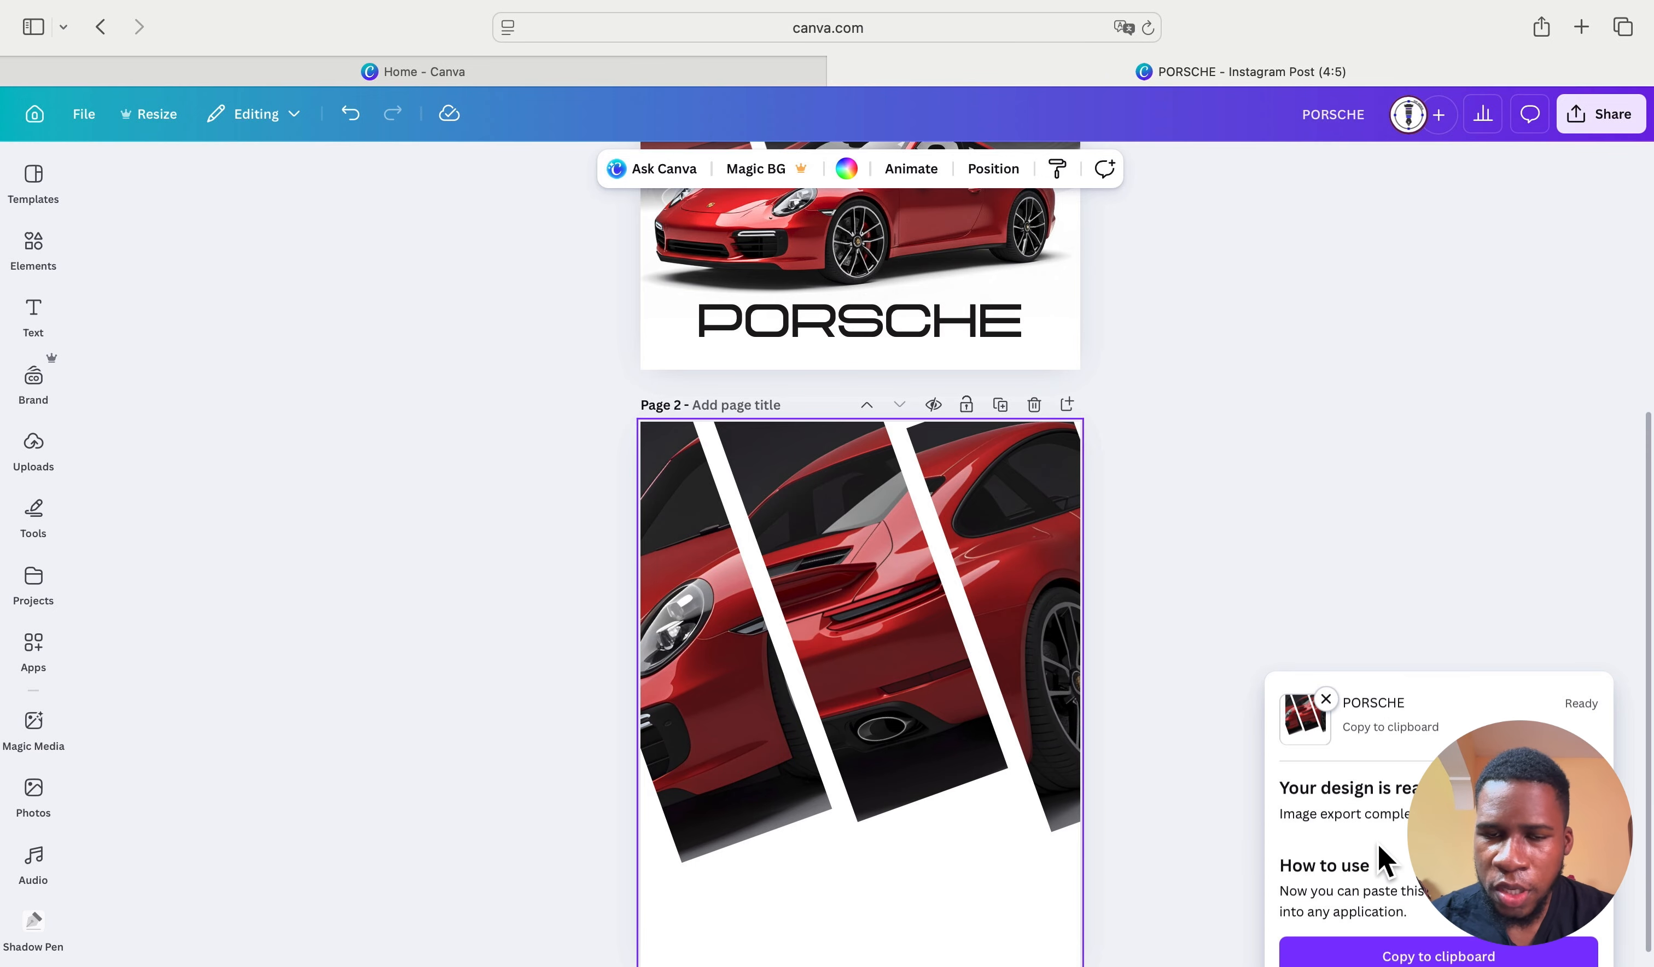
click(1390, 956)
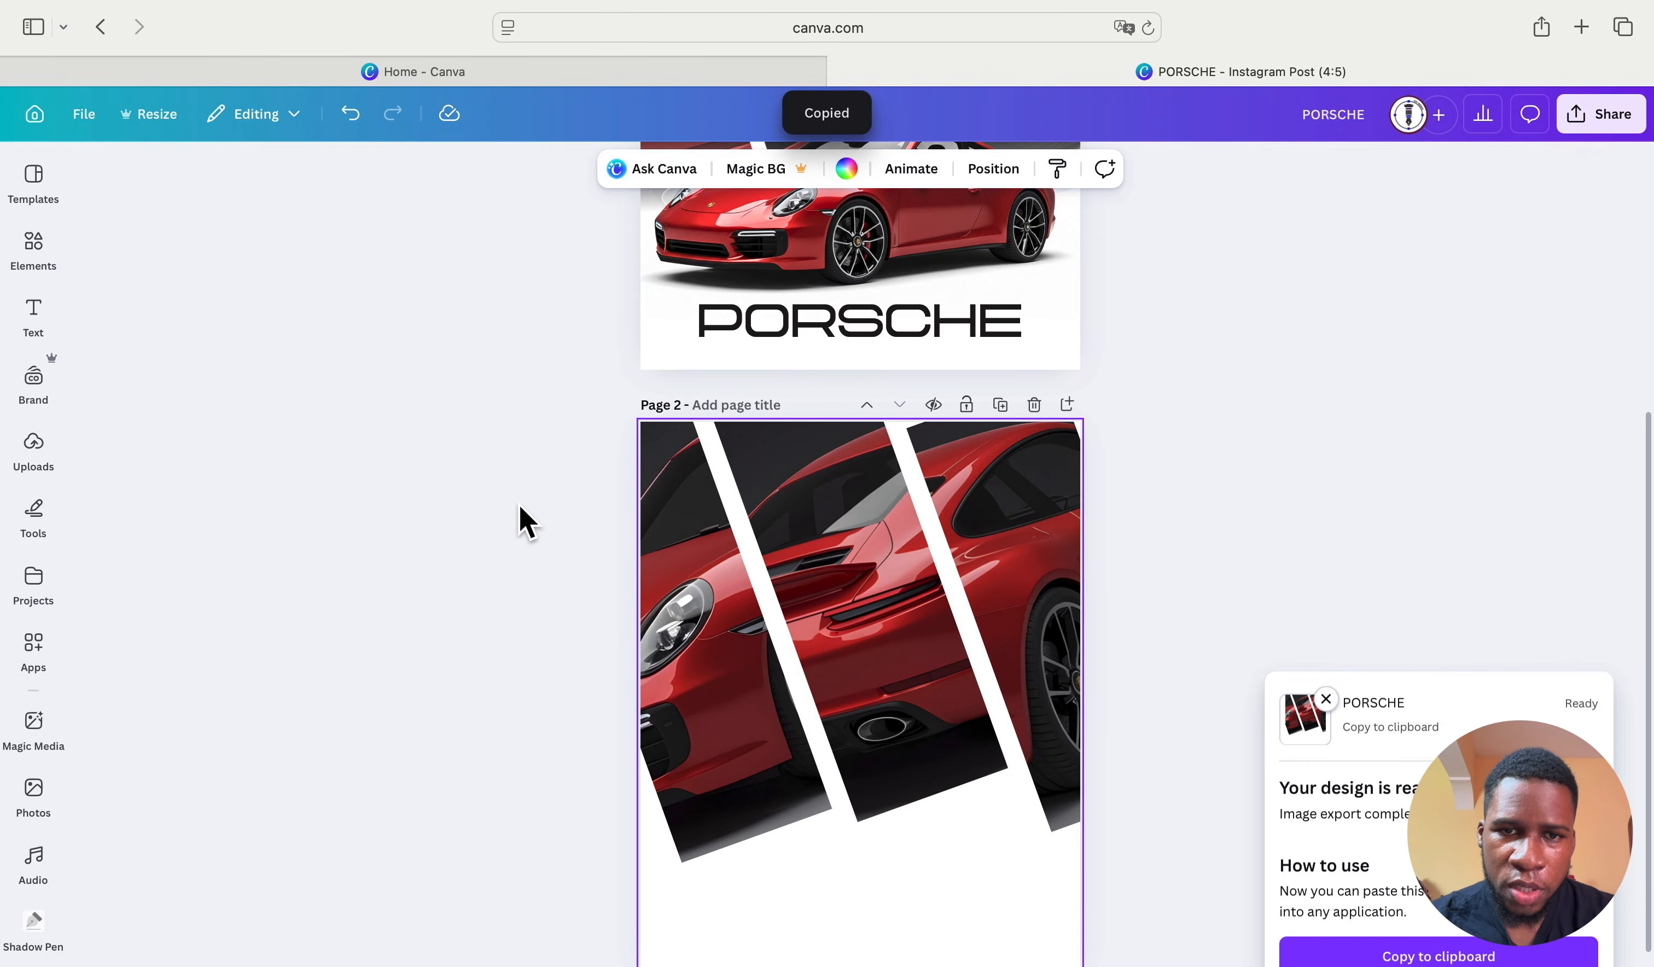
Step: Replace the three tilted frames on page 2 with the copied page image, enlarged to cover the whole page
drag(520, 506, 1081, 747)
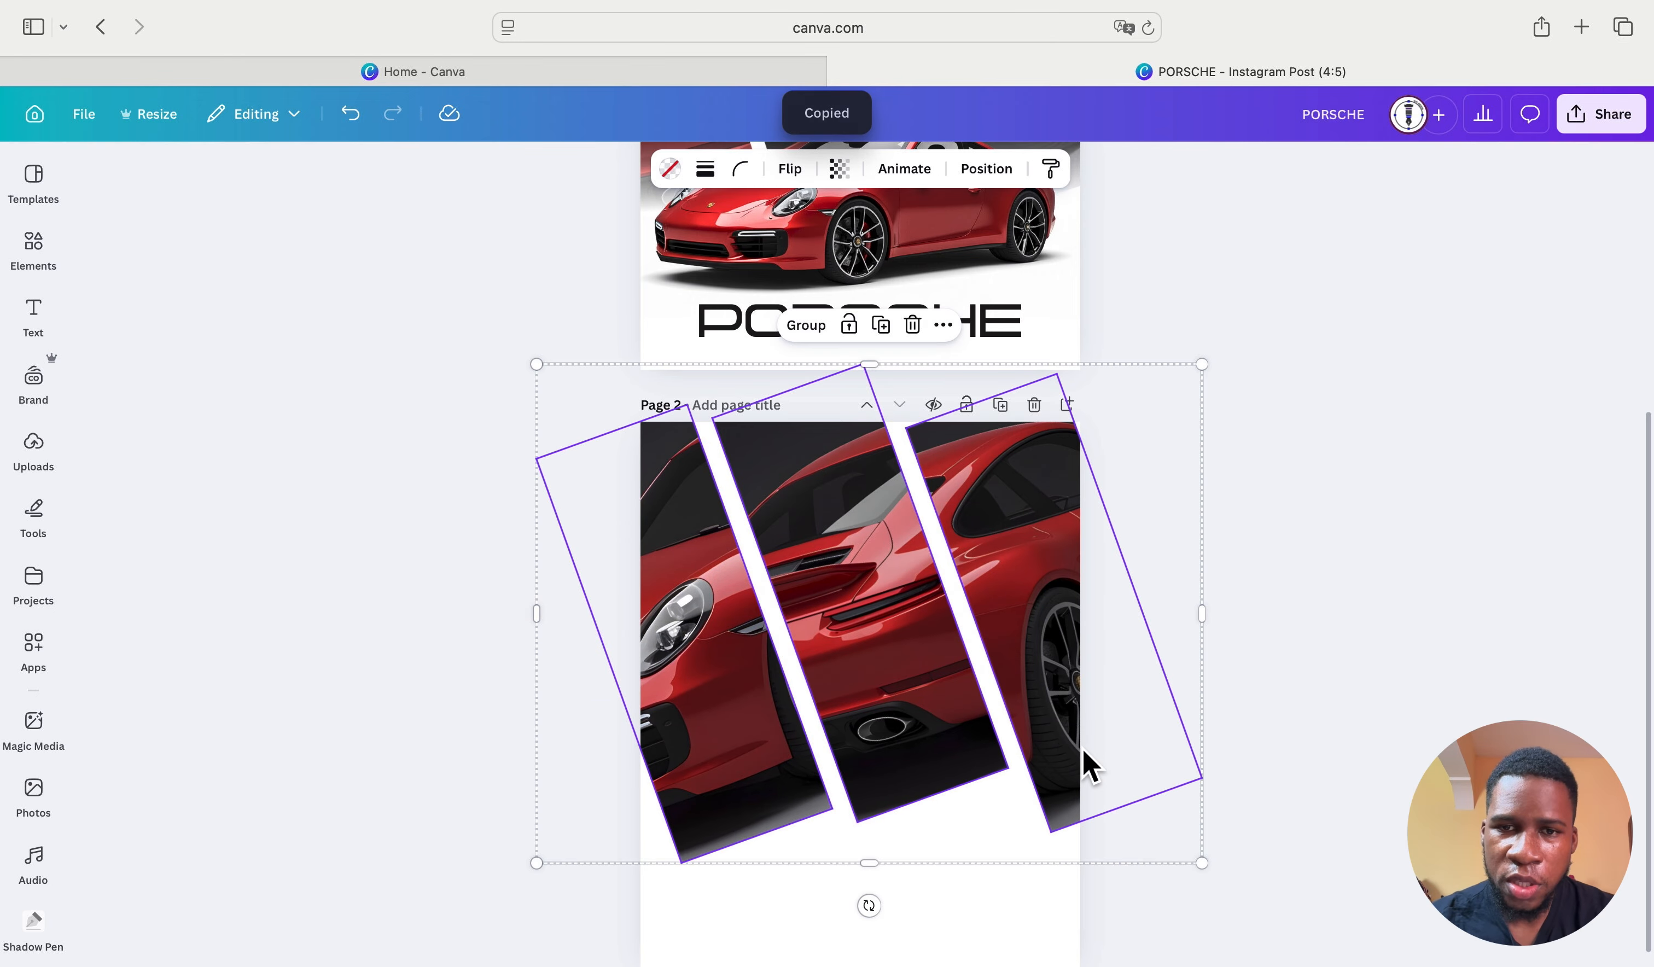
key(Delete)
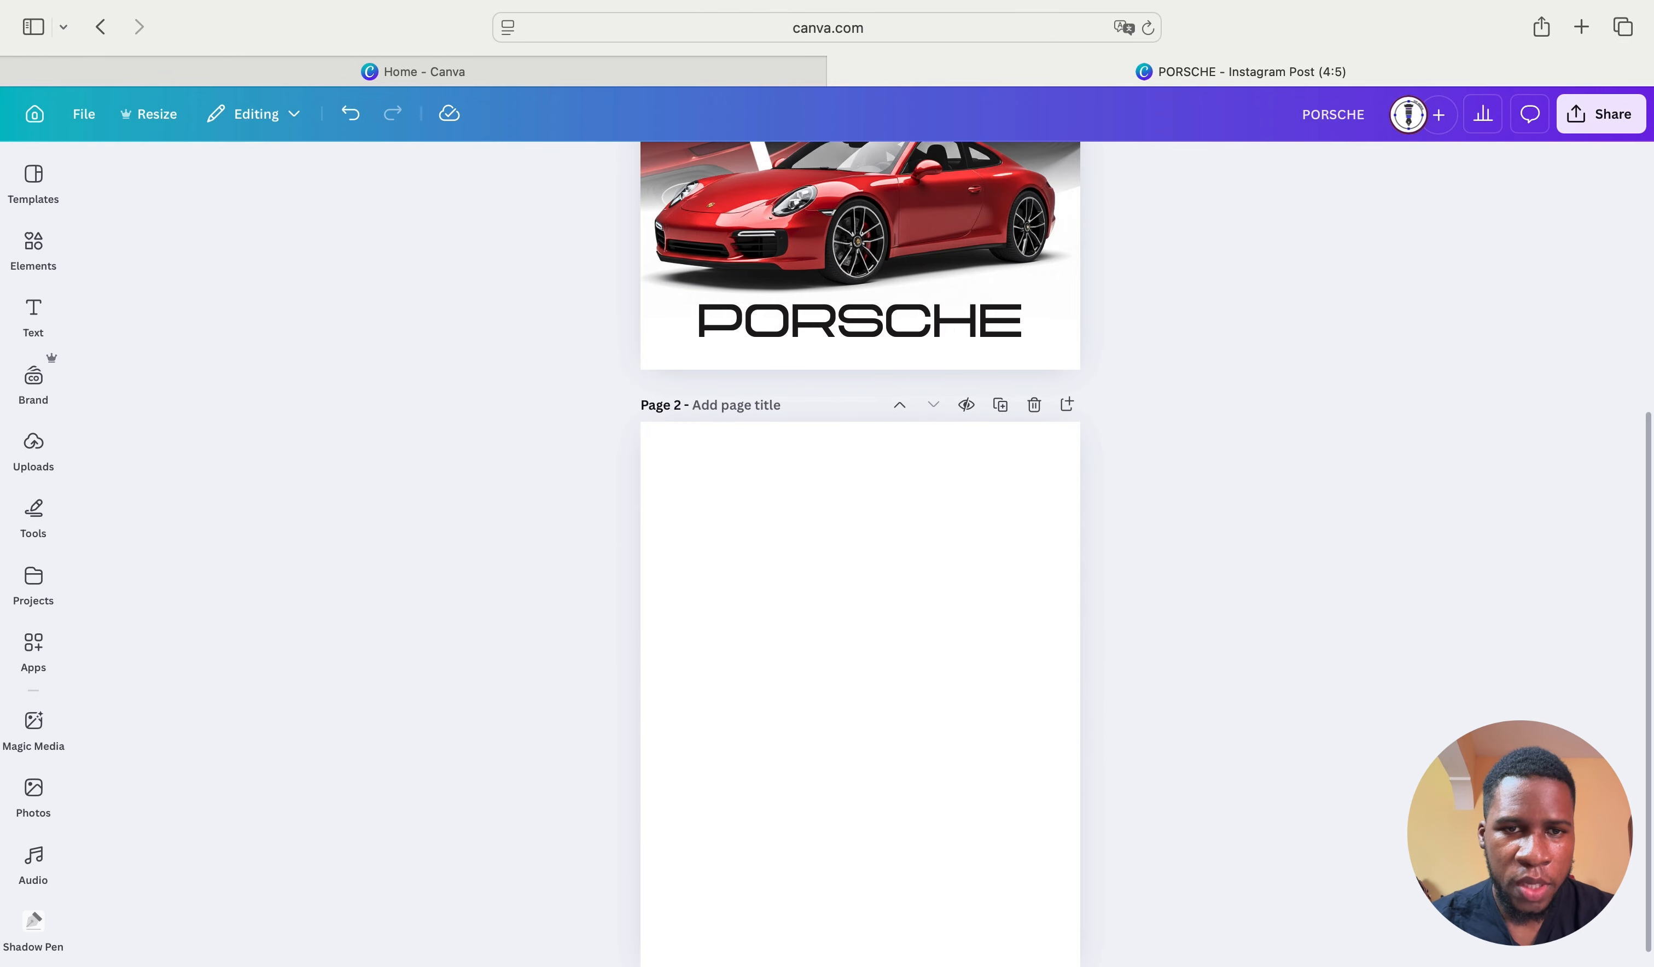
click(913, 727)
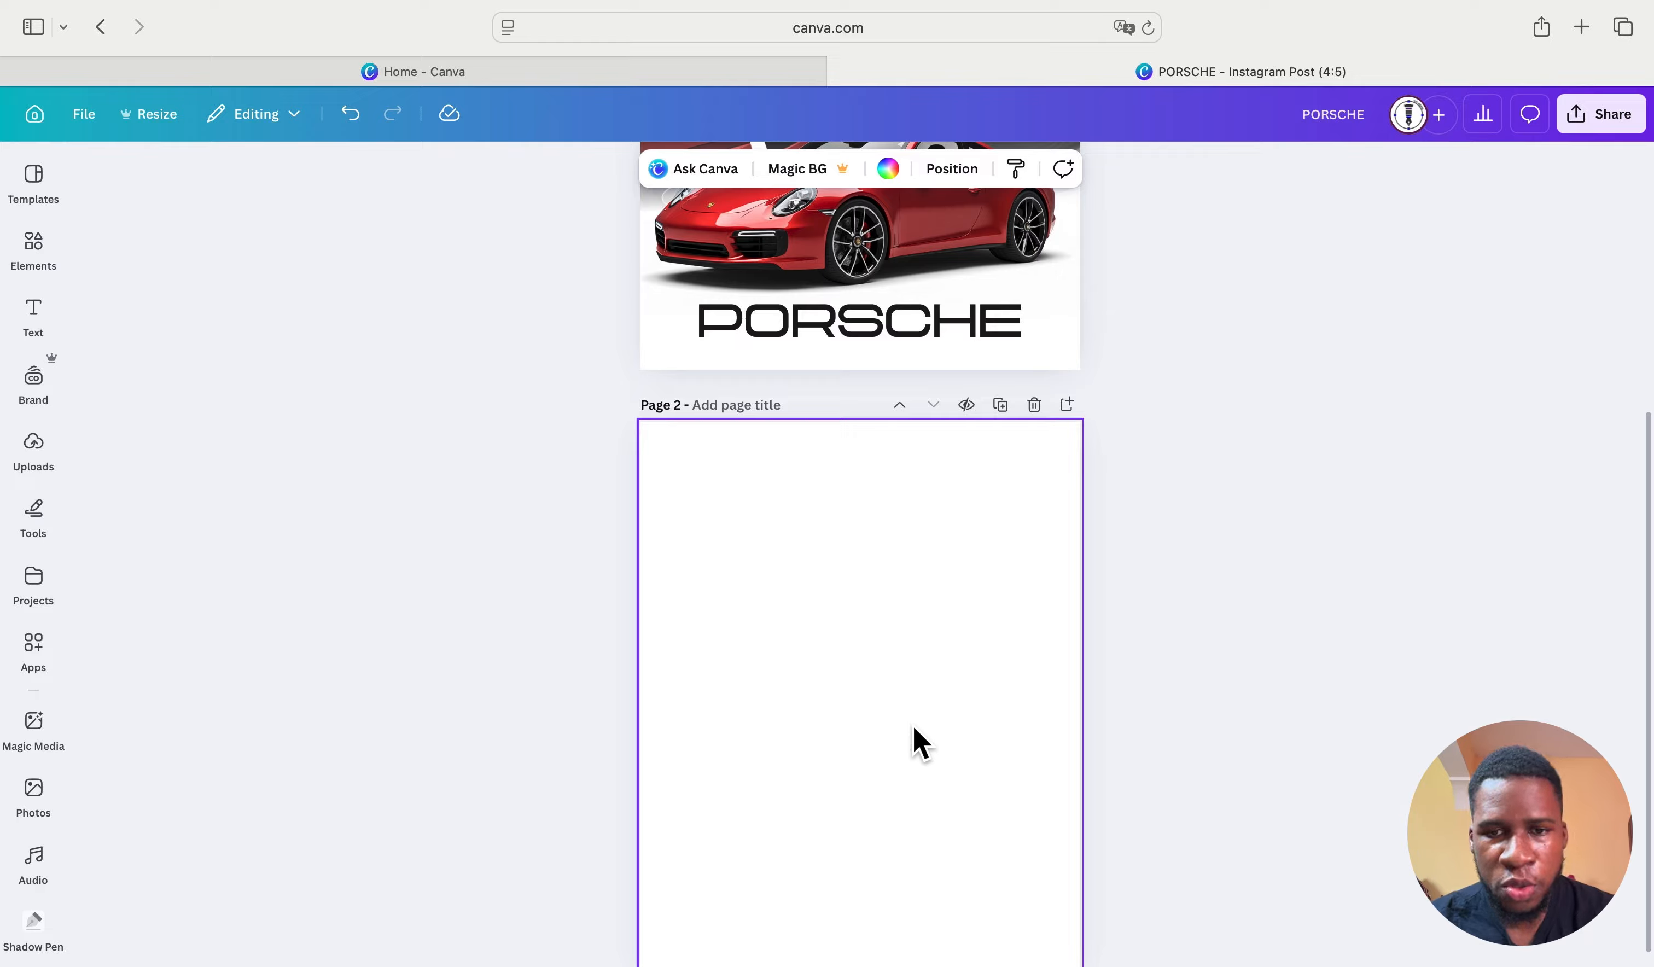
key(super+z)
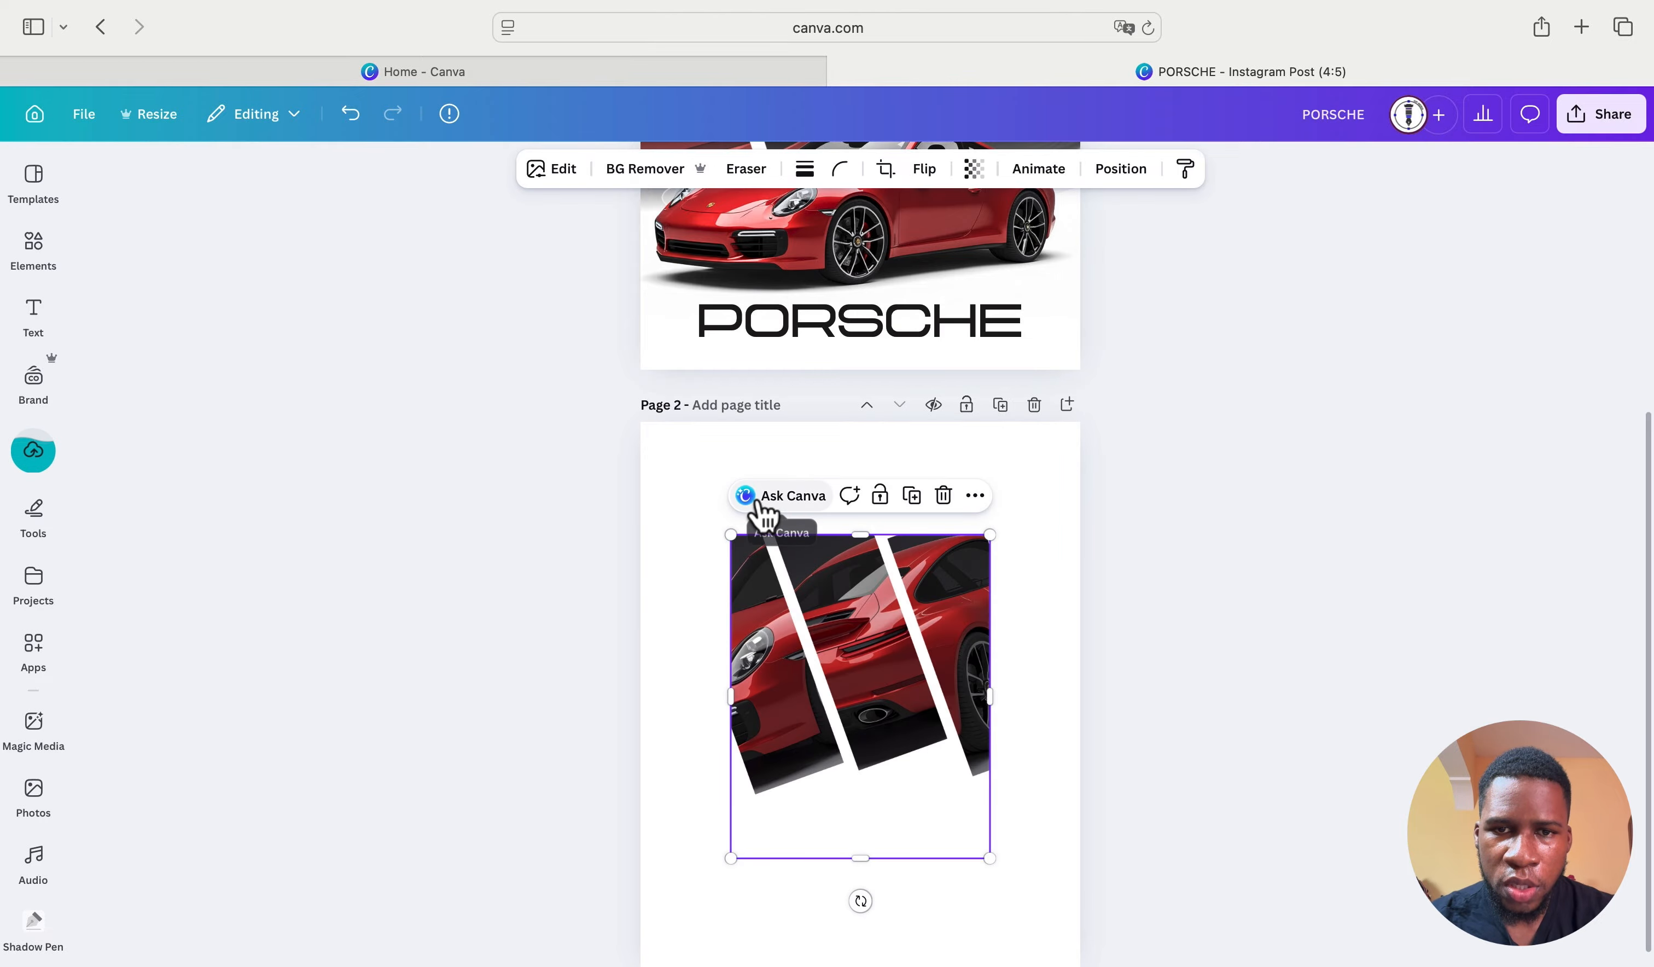
drag(730, 533, 625, 427)
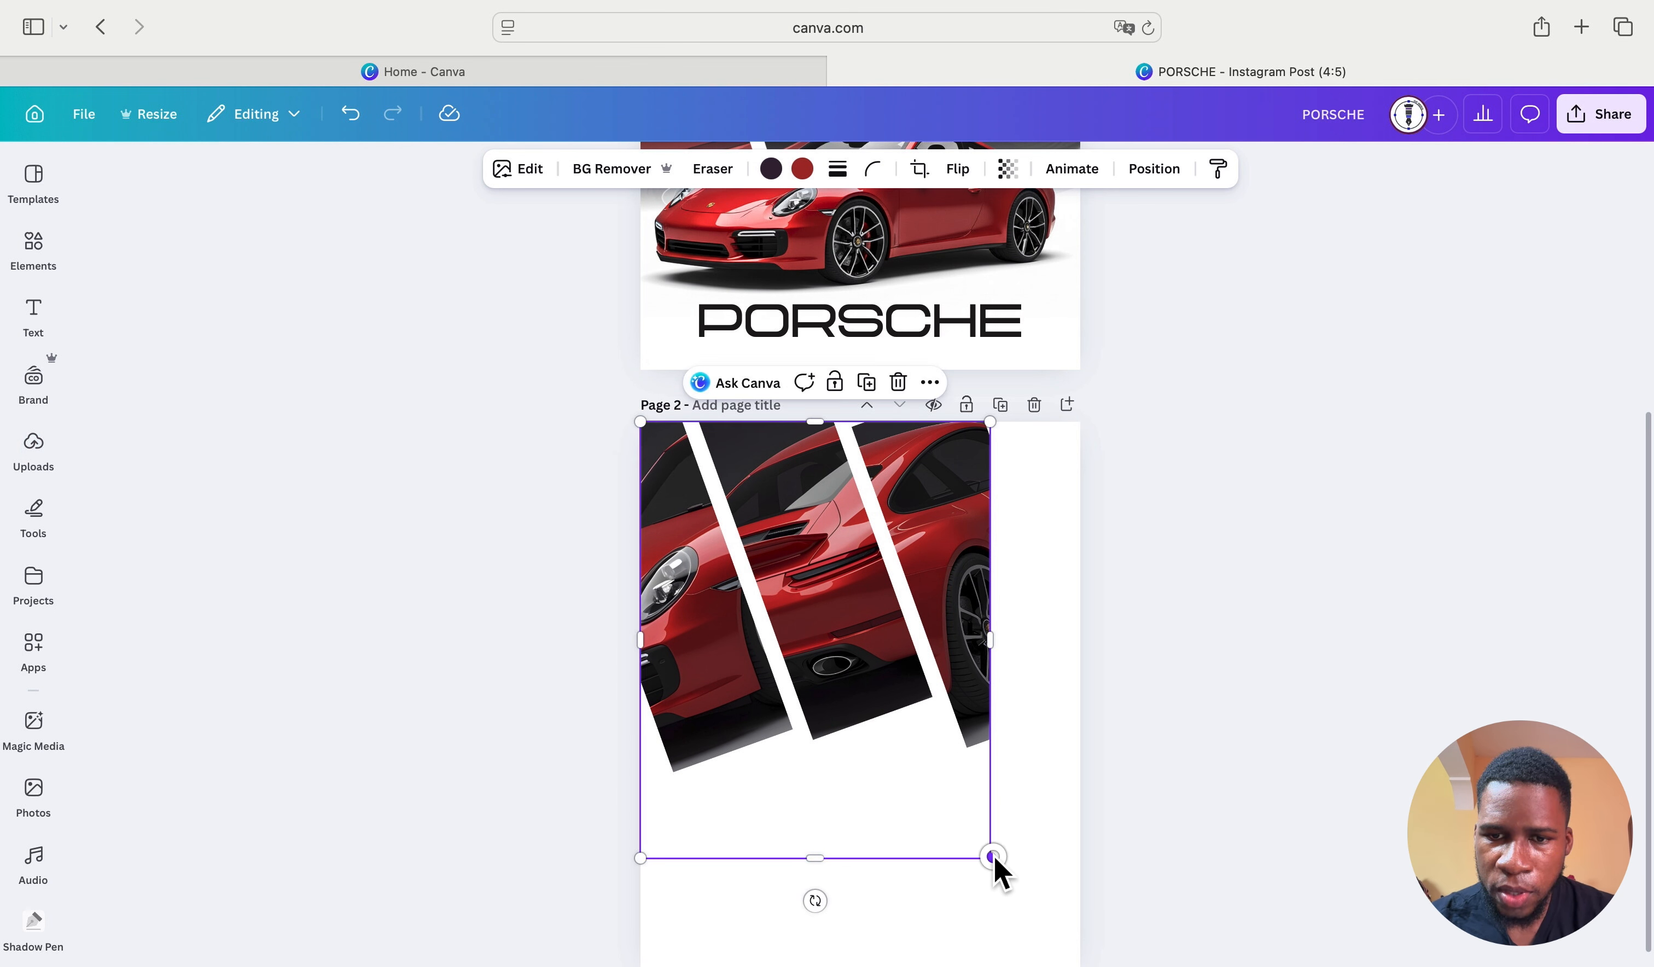
drag(991, 861, 1075, 964)
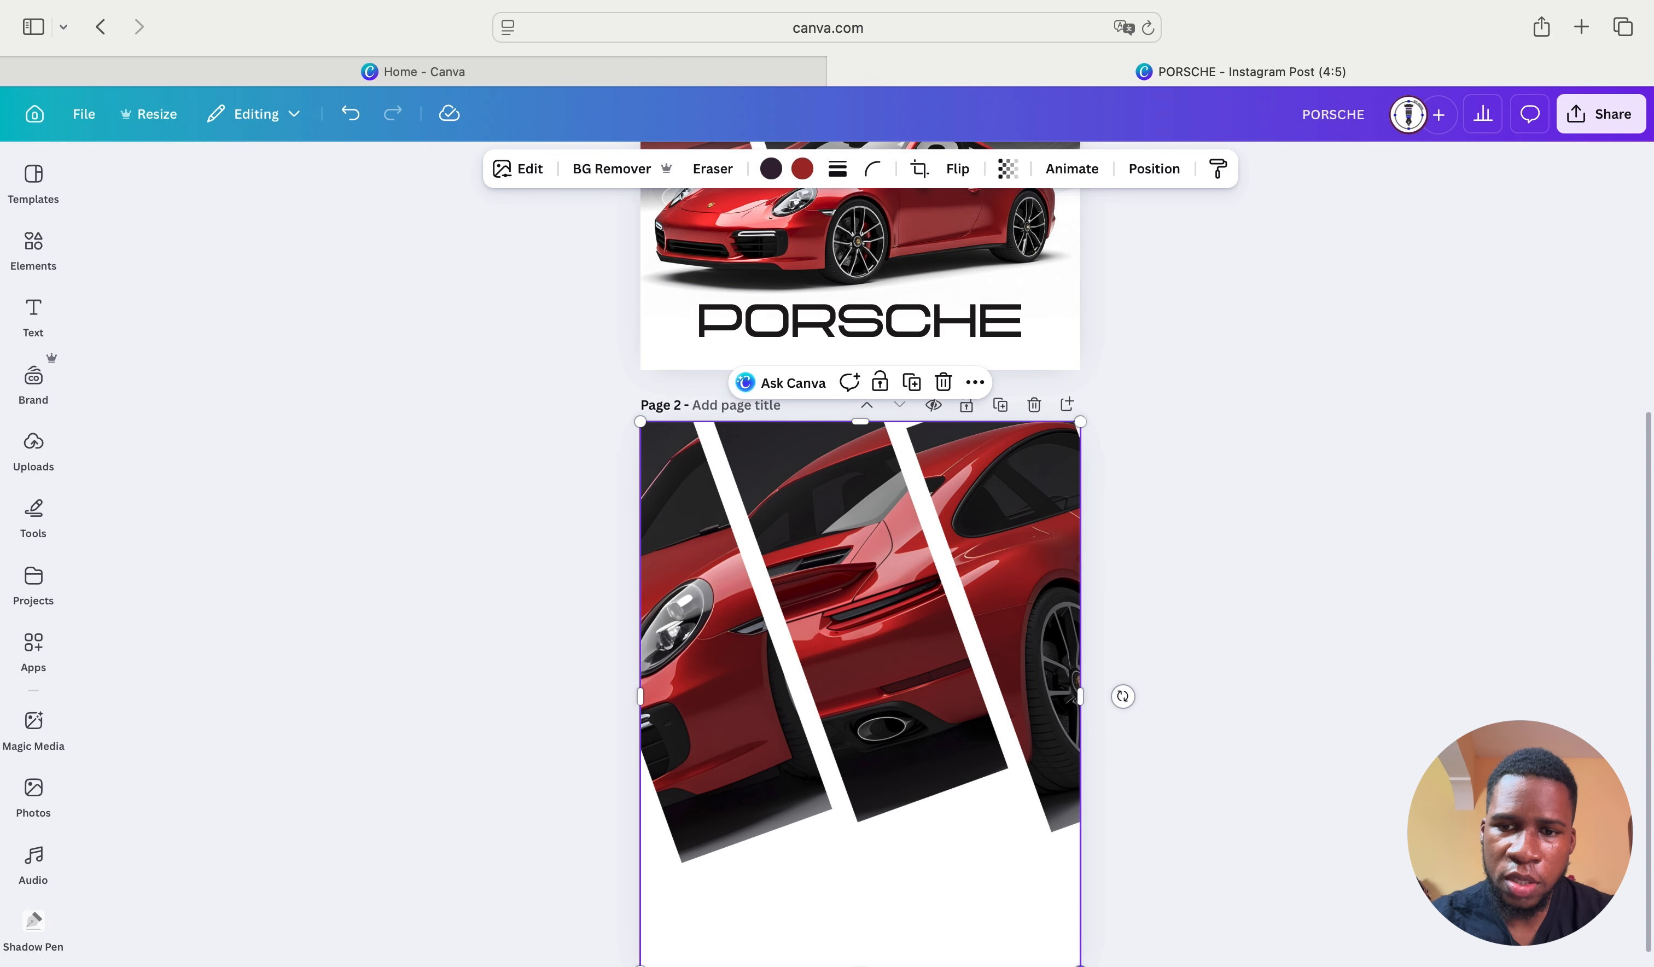
scroll(860, 696, up, 4)
scroll(860, 696, down, 2)
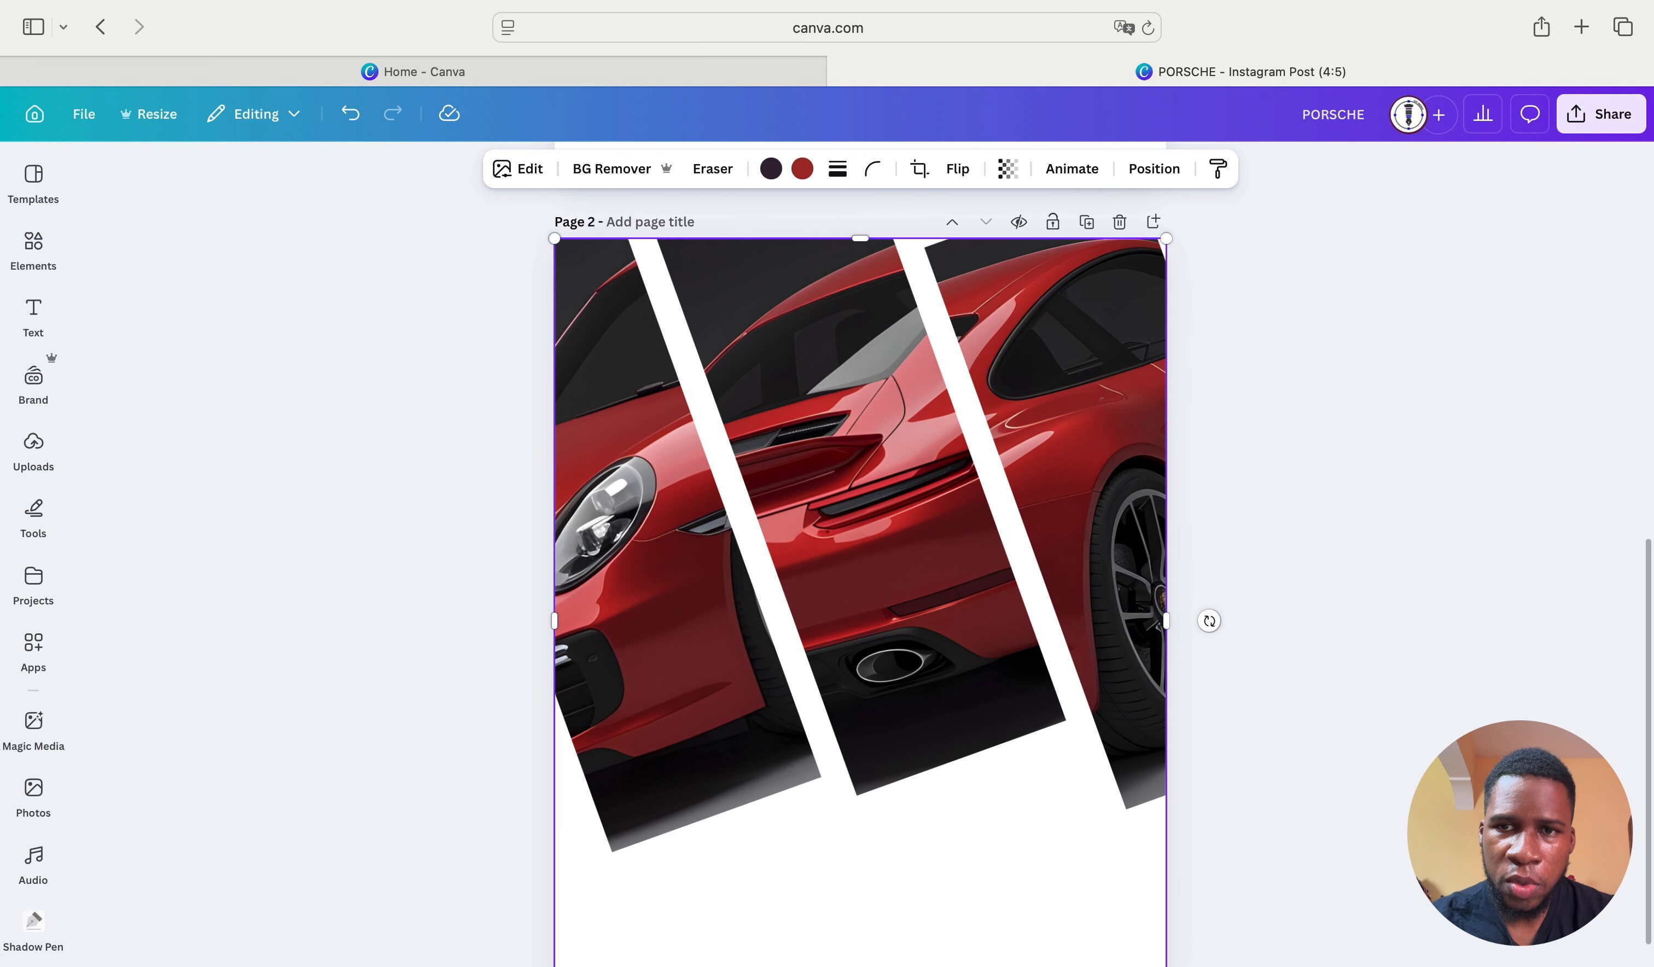
scroll(1075, 959, up, 2)
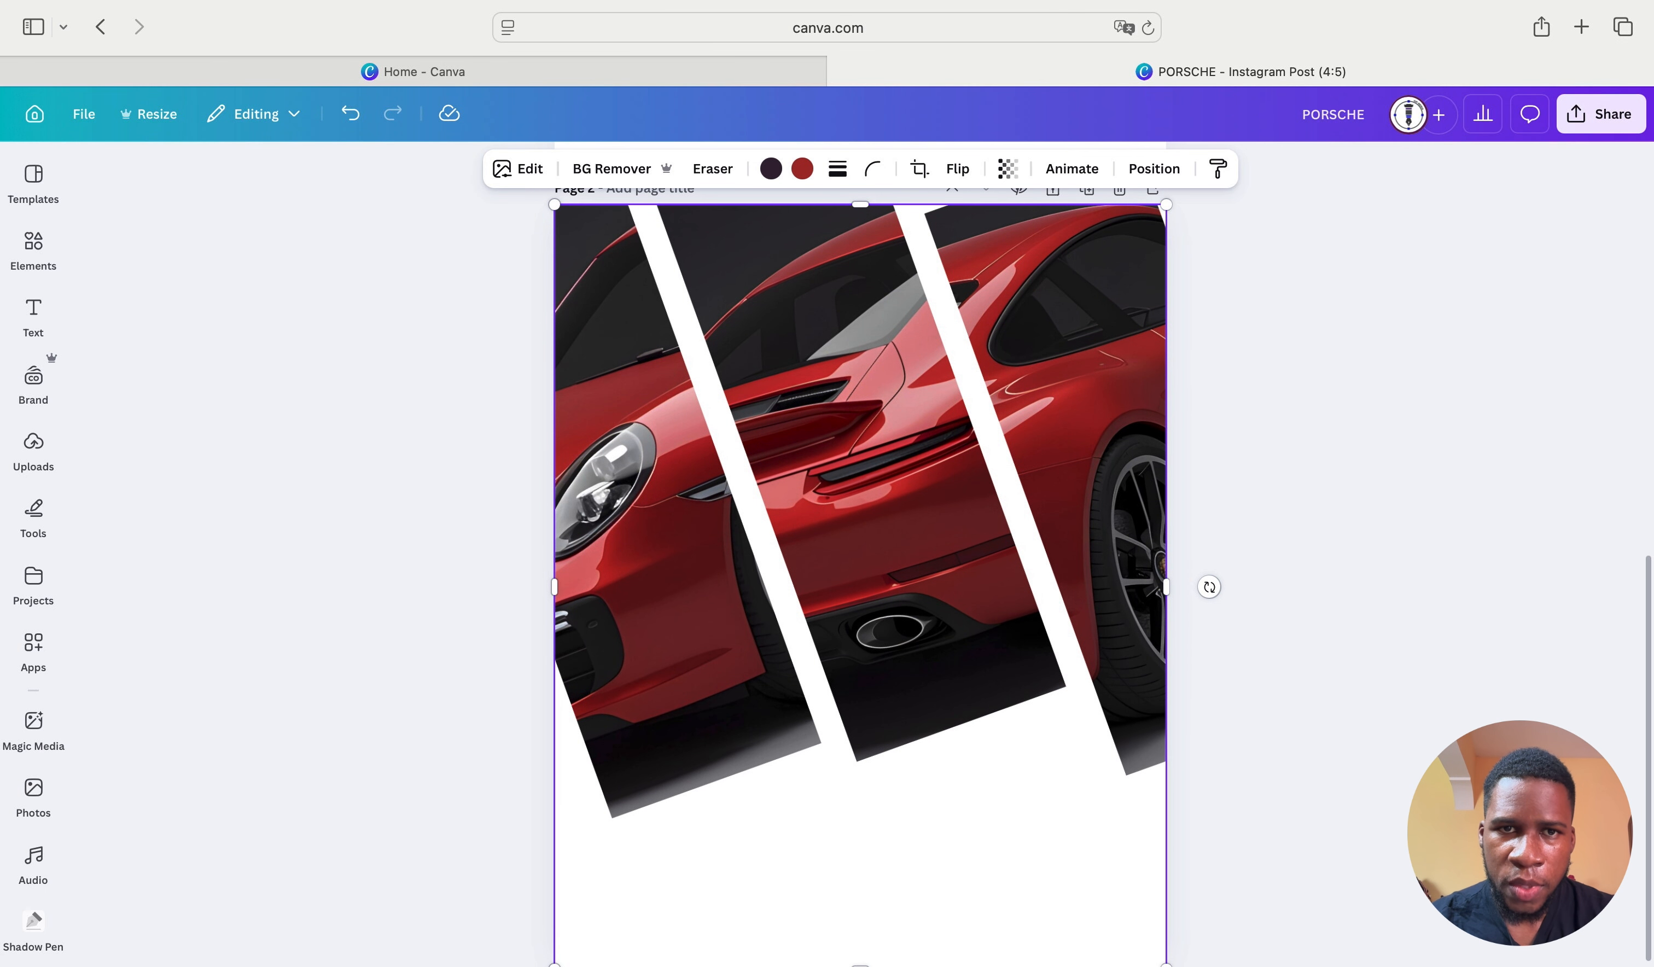
click(1291, 812)
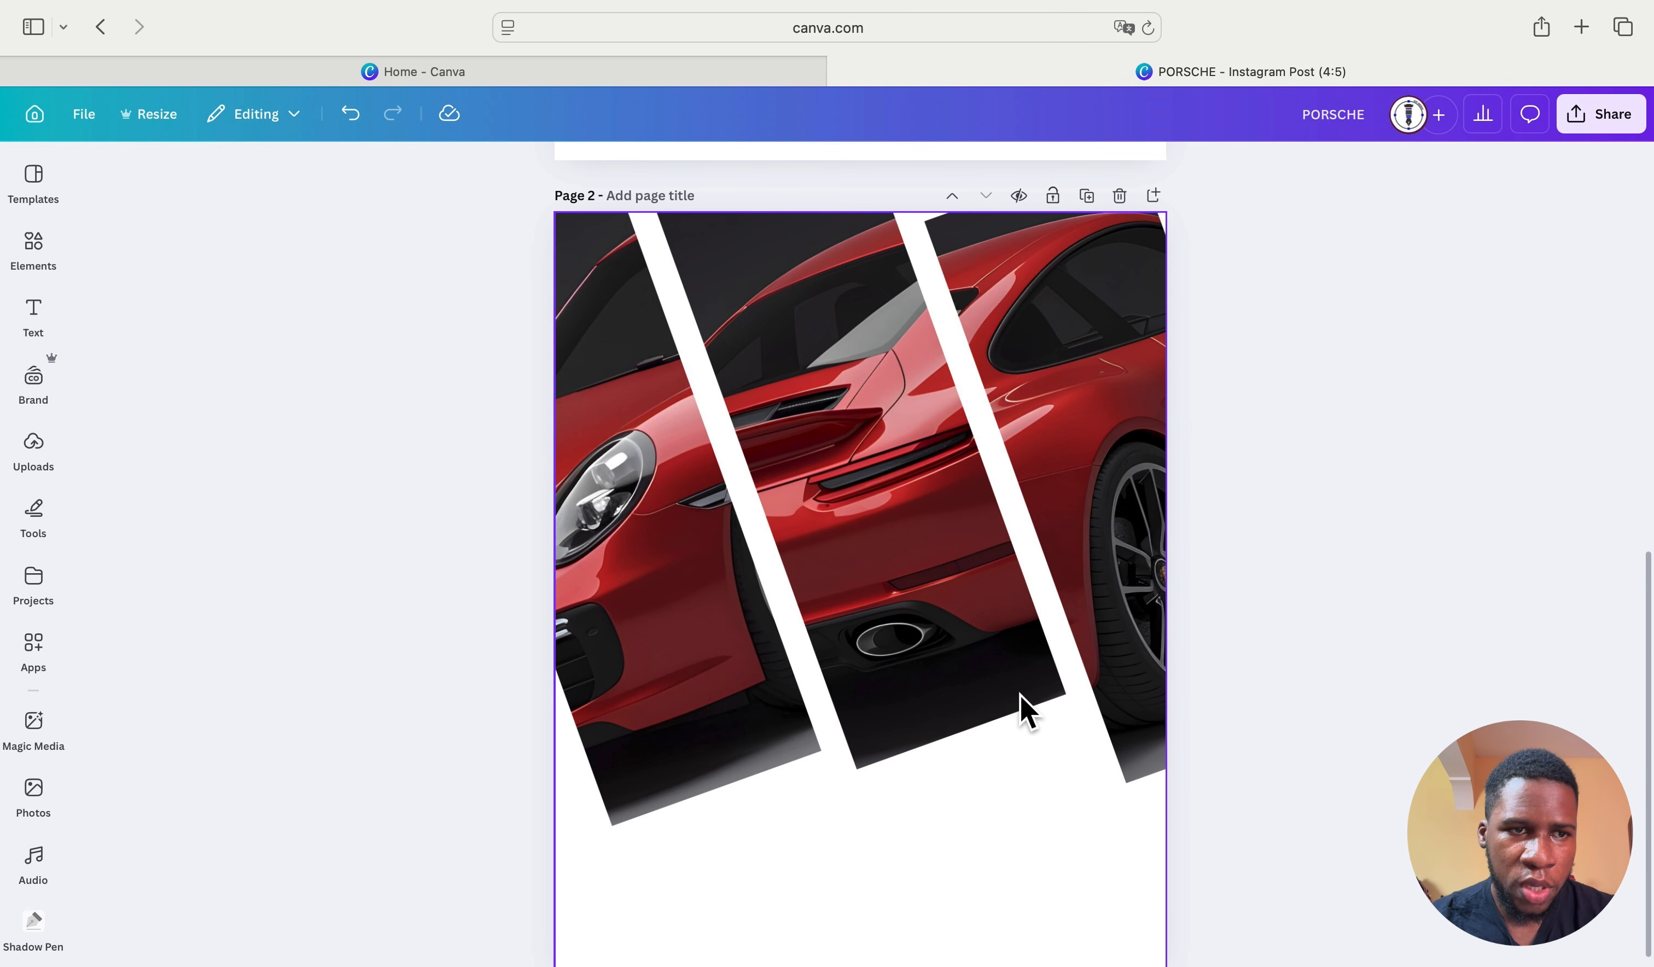
Step: Find the Image Blender app among the Canva apps and open it
click(33, 654)
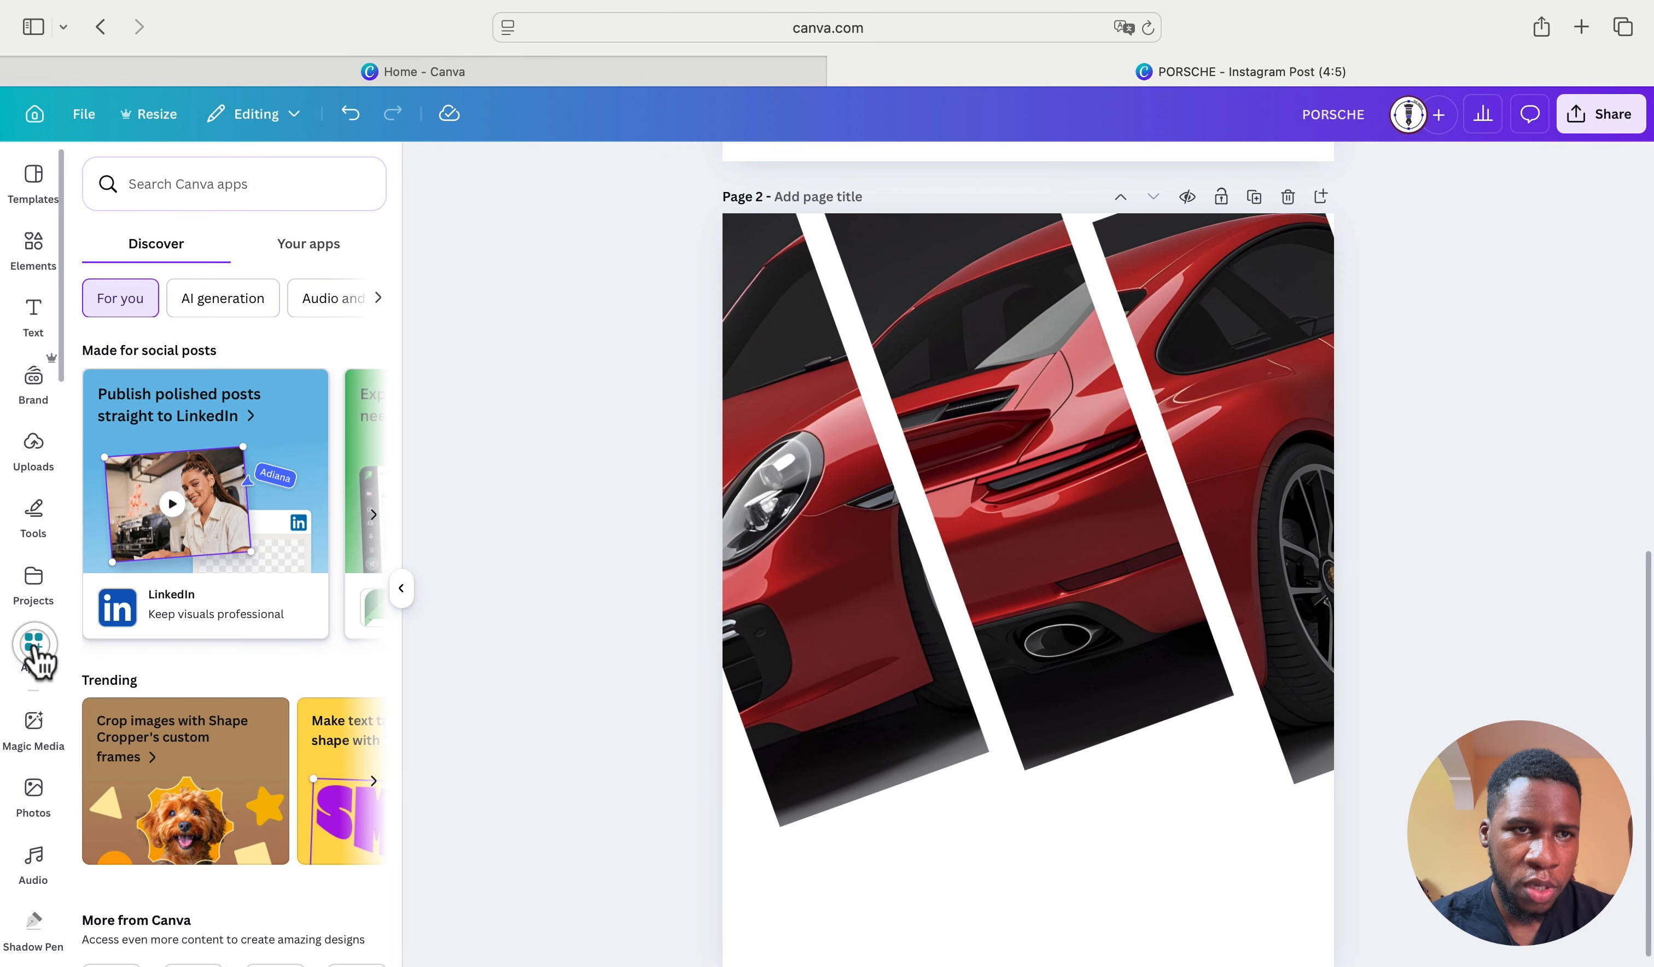
click(175, 185)
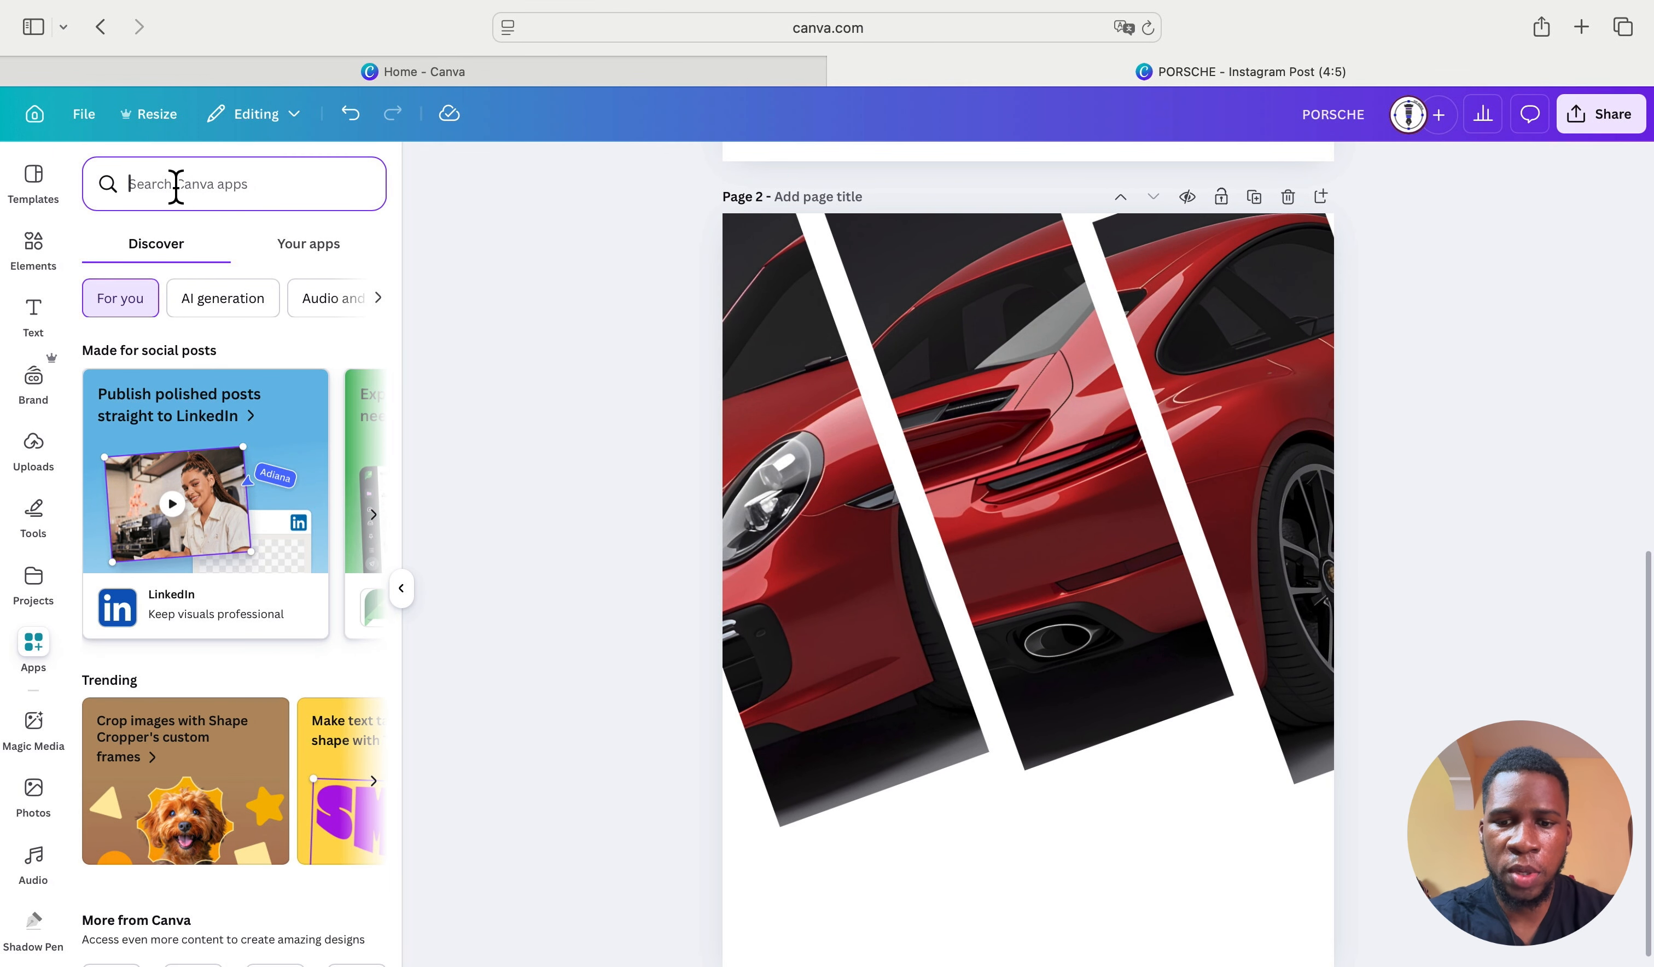
text(image bl)
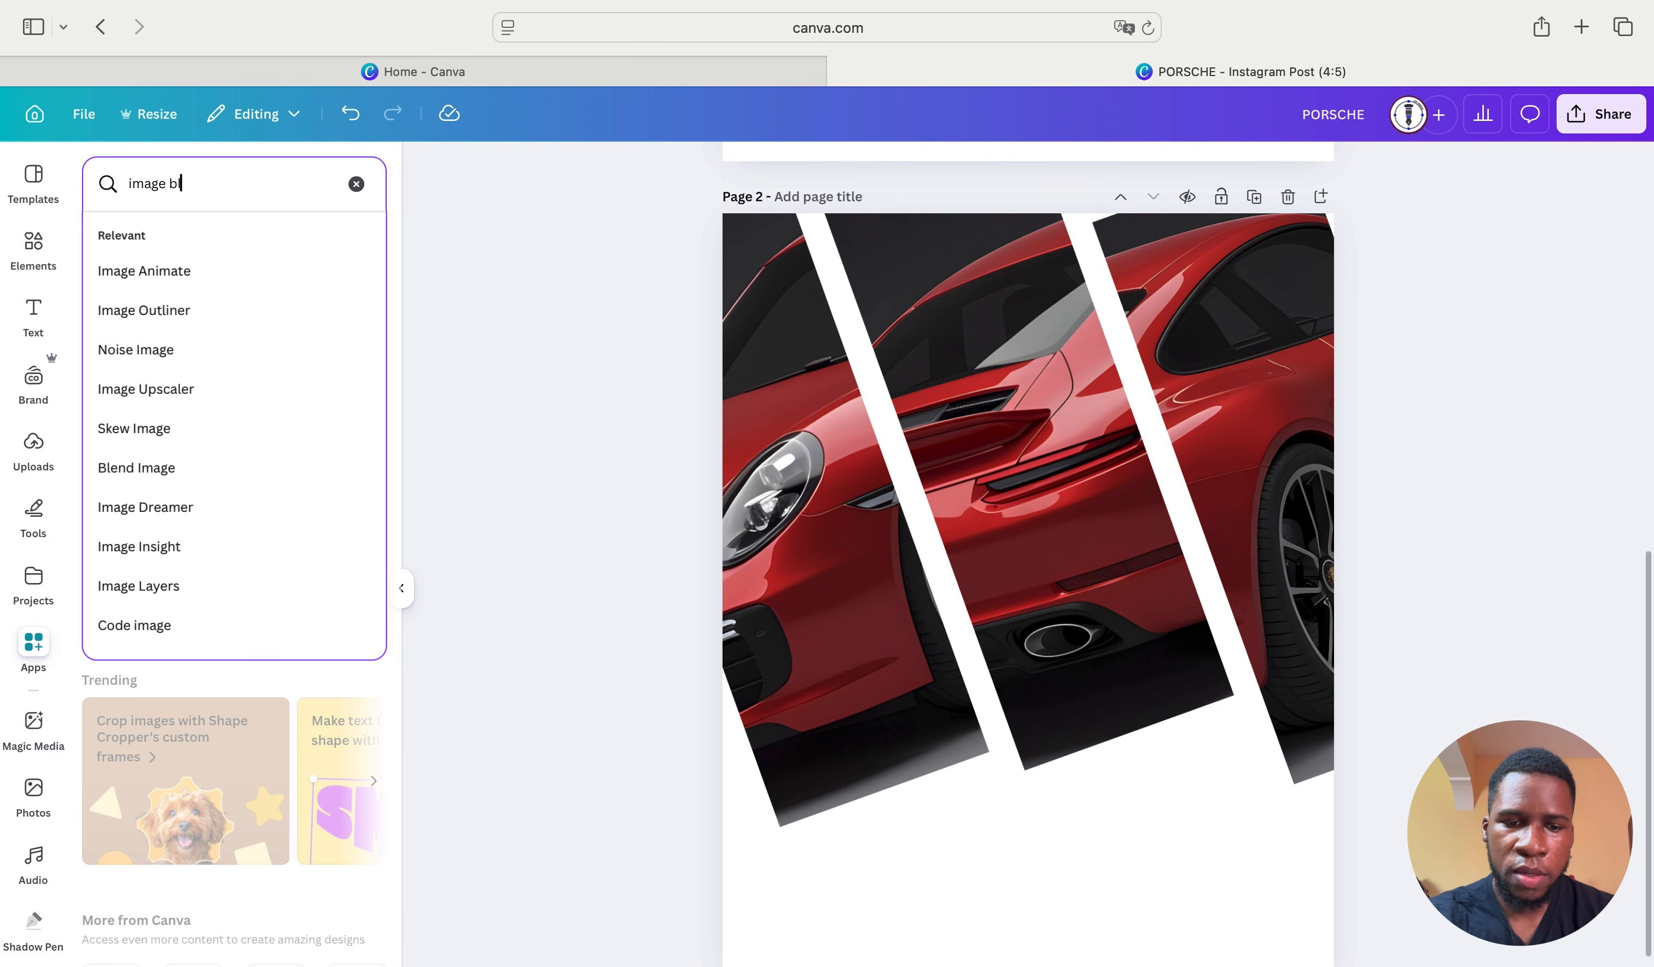
text(ender)
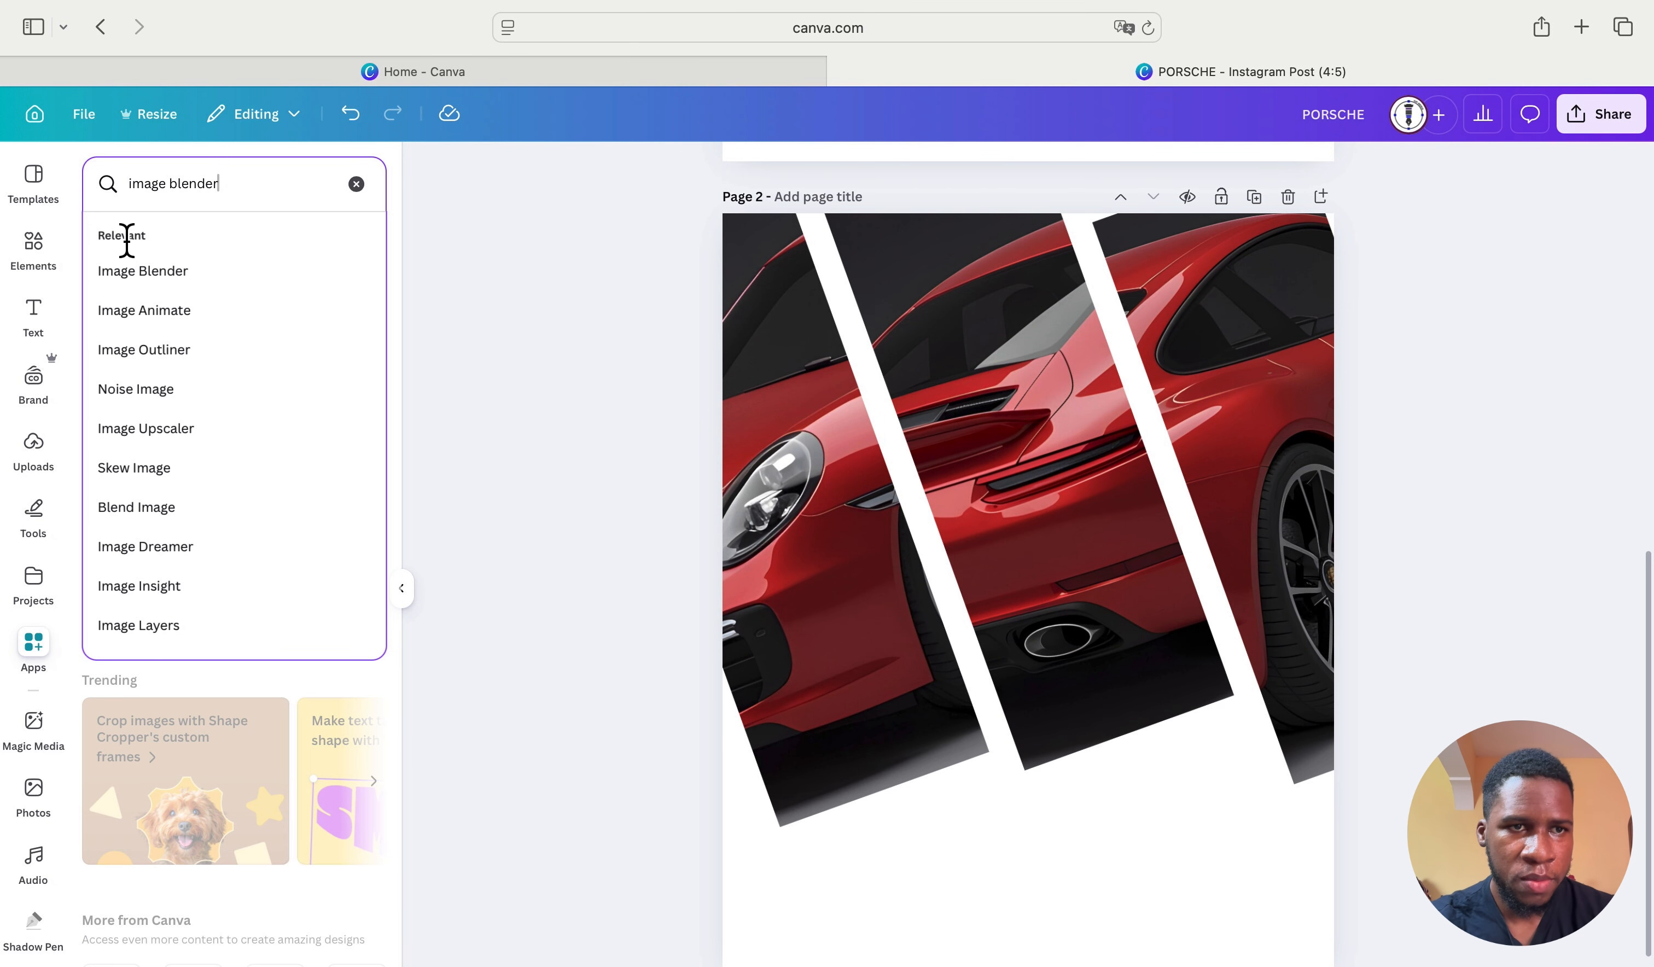
click(137, 271)
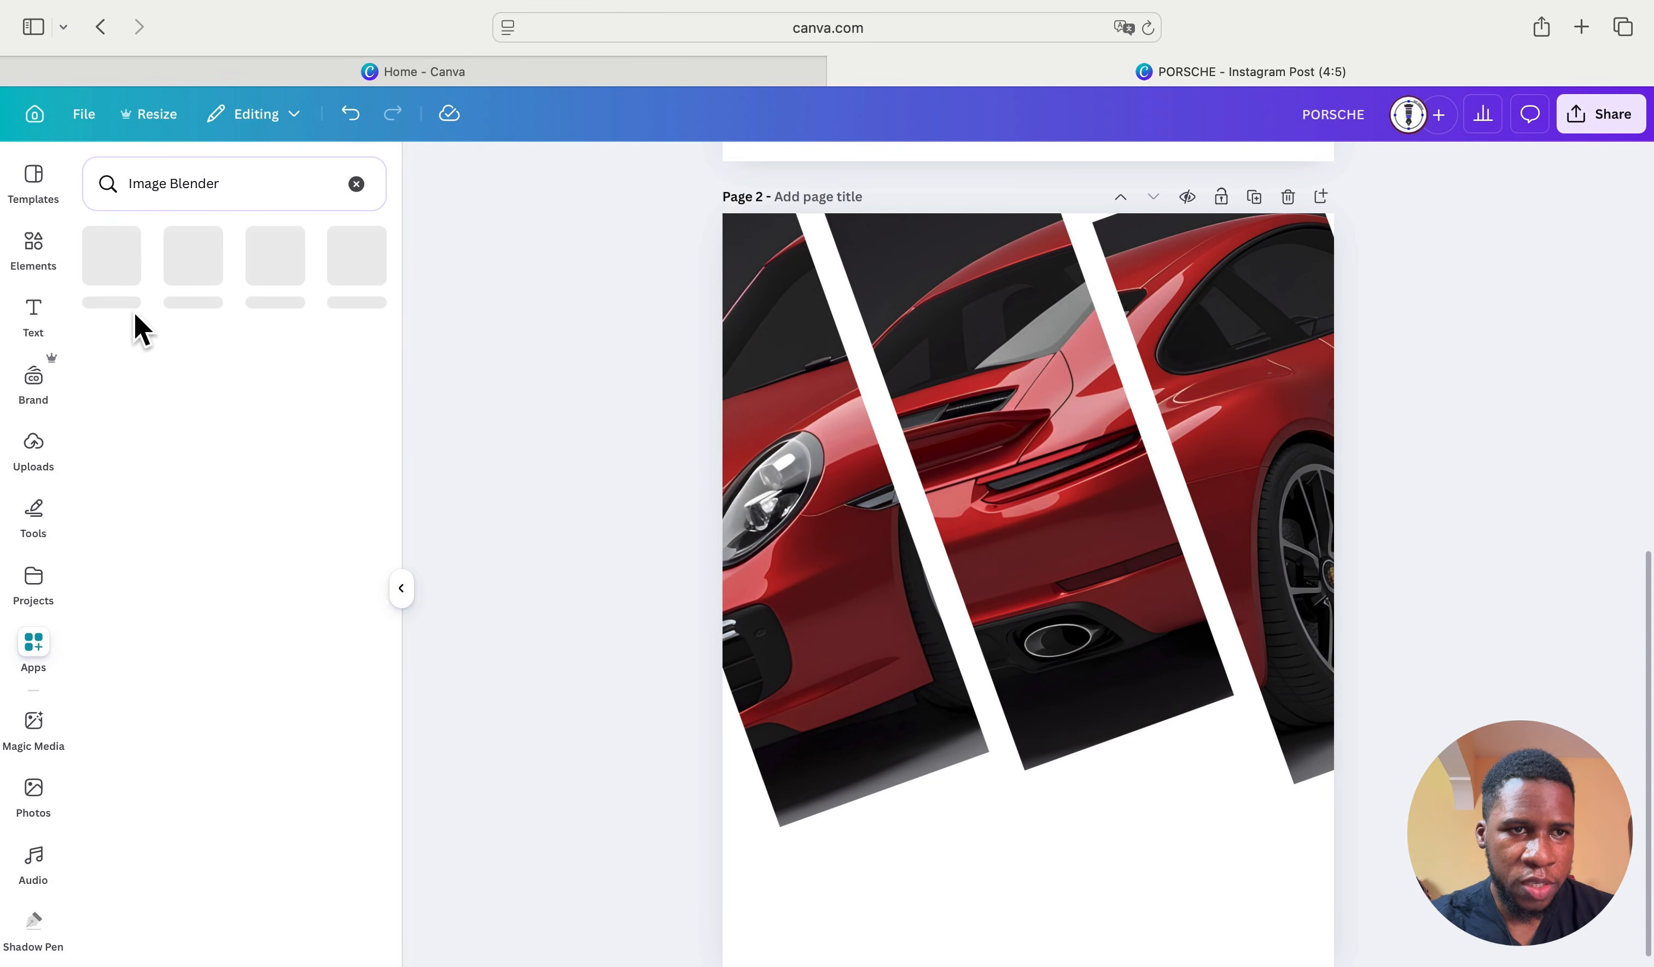
click(118, 279)
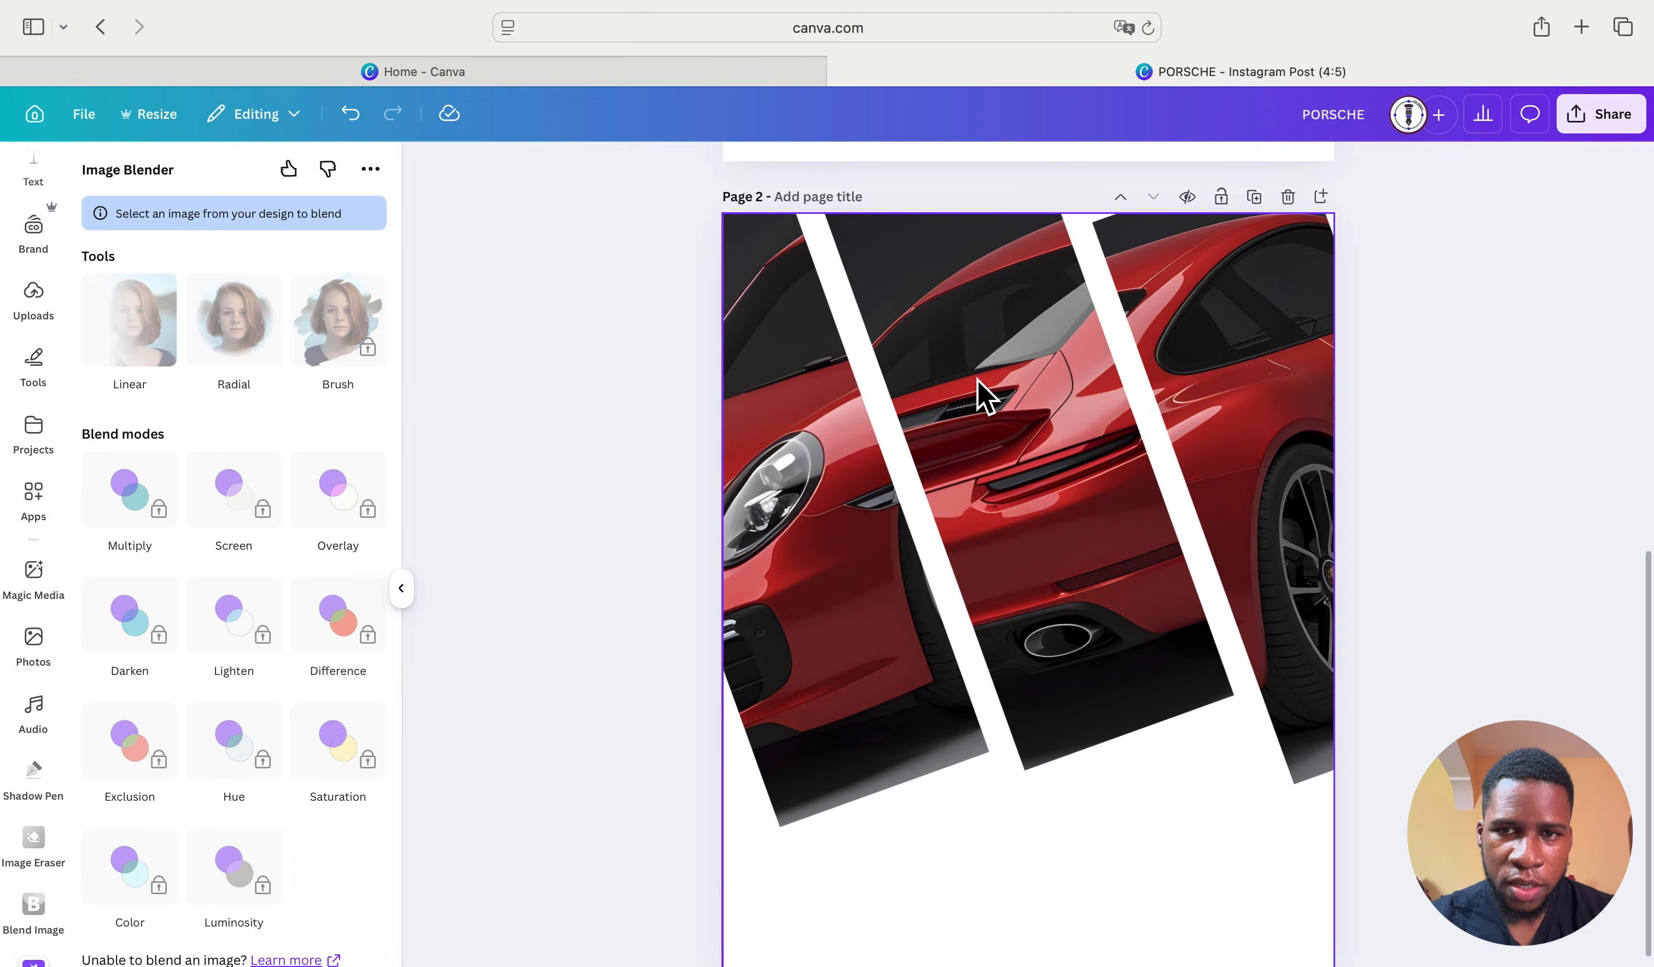
Step: Apply a Linear blend with strength 17 to the page 2 strips image, fading it out downward just below the exhaust pipe, and save it
click(982, 394)
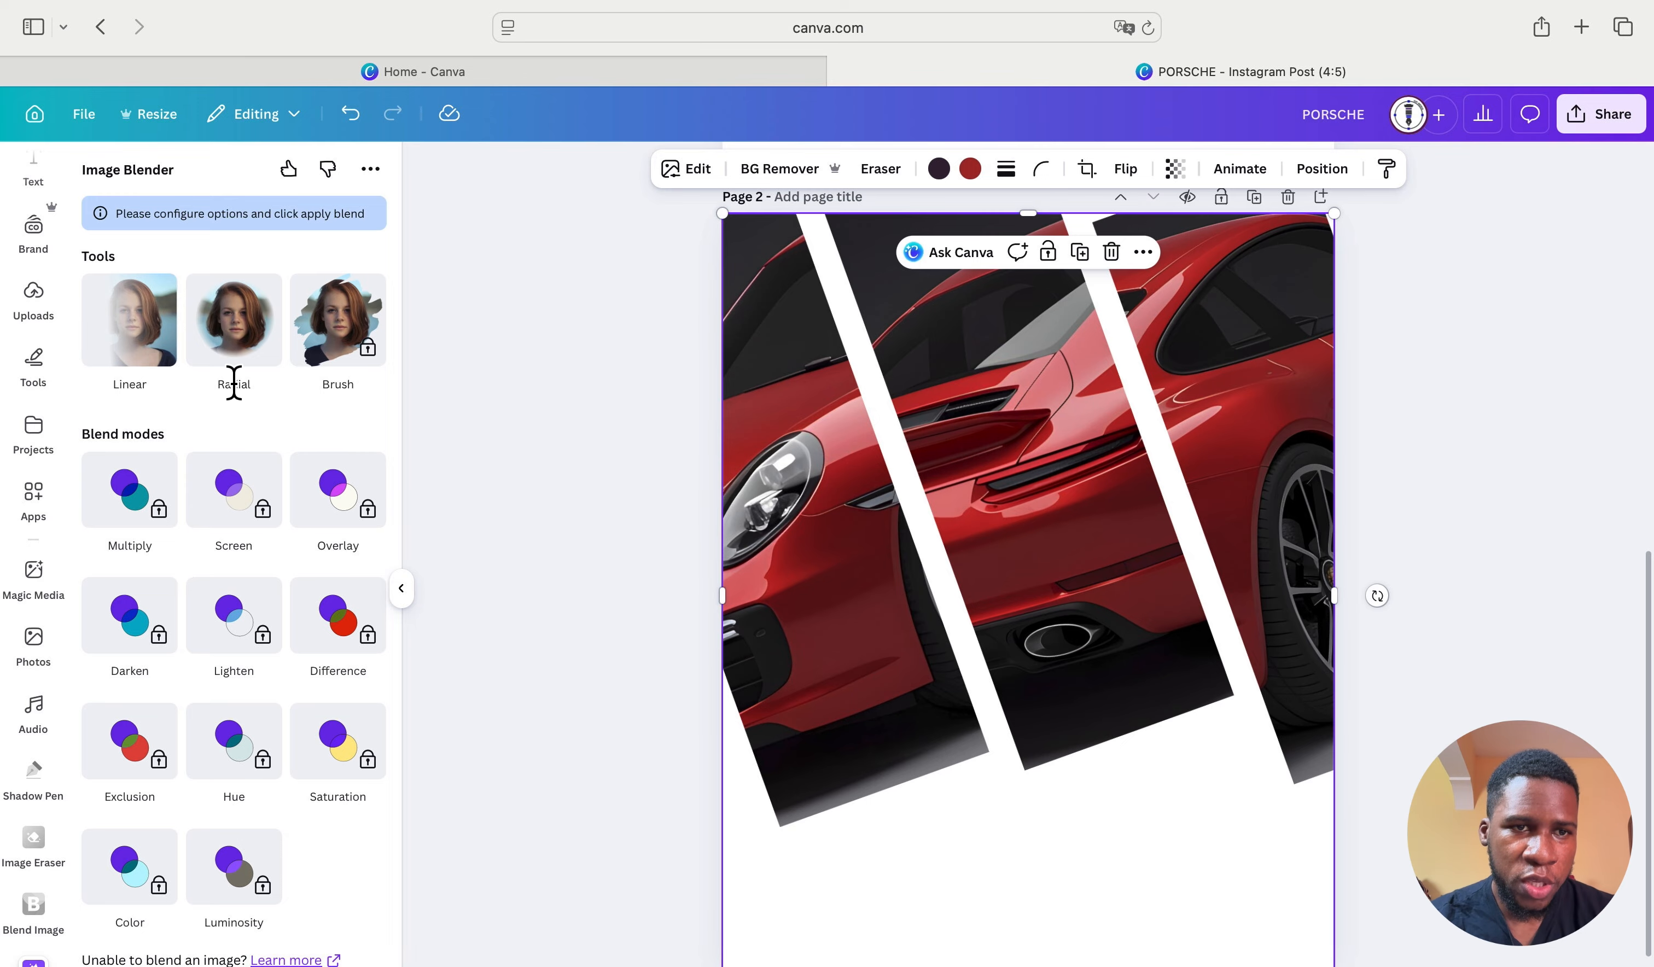
click(130, 353)
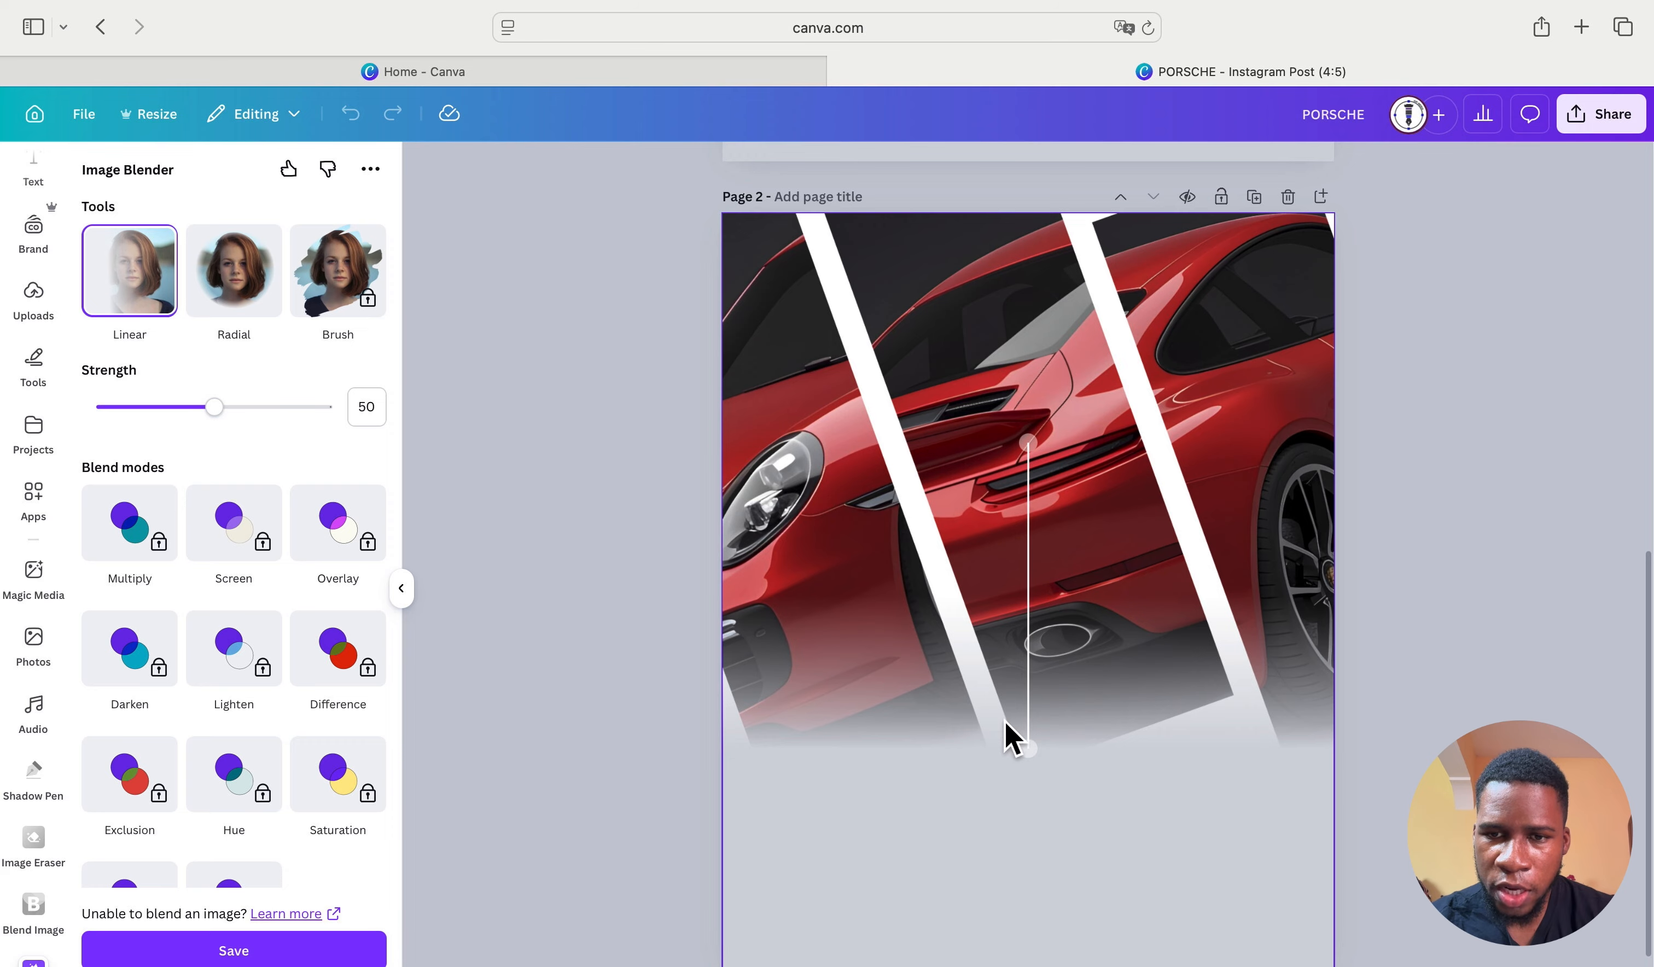
mouse_move(1026, 750)
mouse_down()
mouse_move(1022, 887)
mouse_move(1016, 598)
mouse_move(1023, 801)
mouse_move(1026, 709)
mouse_move(1021, 724)
mouse_up()
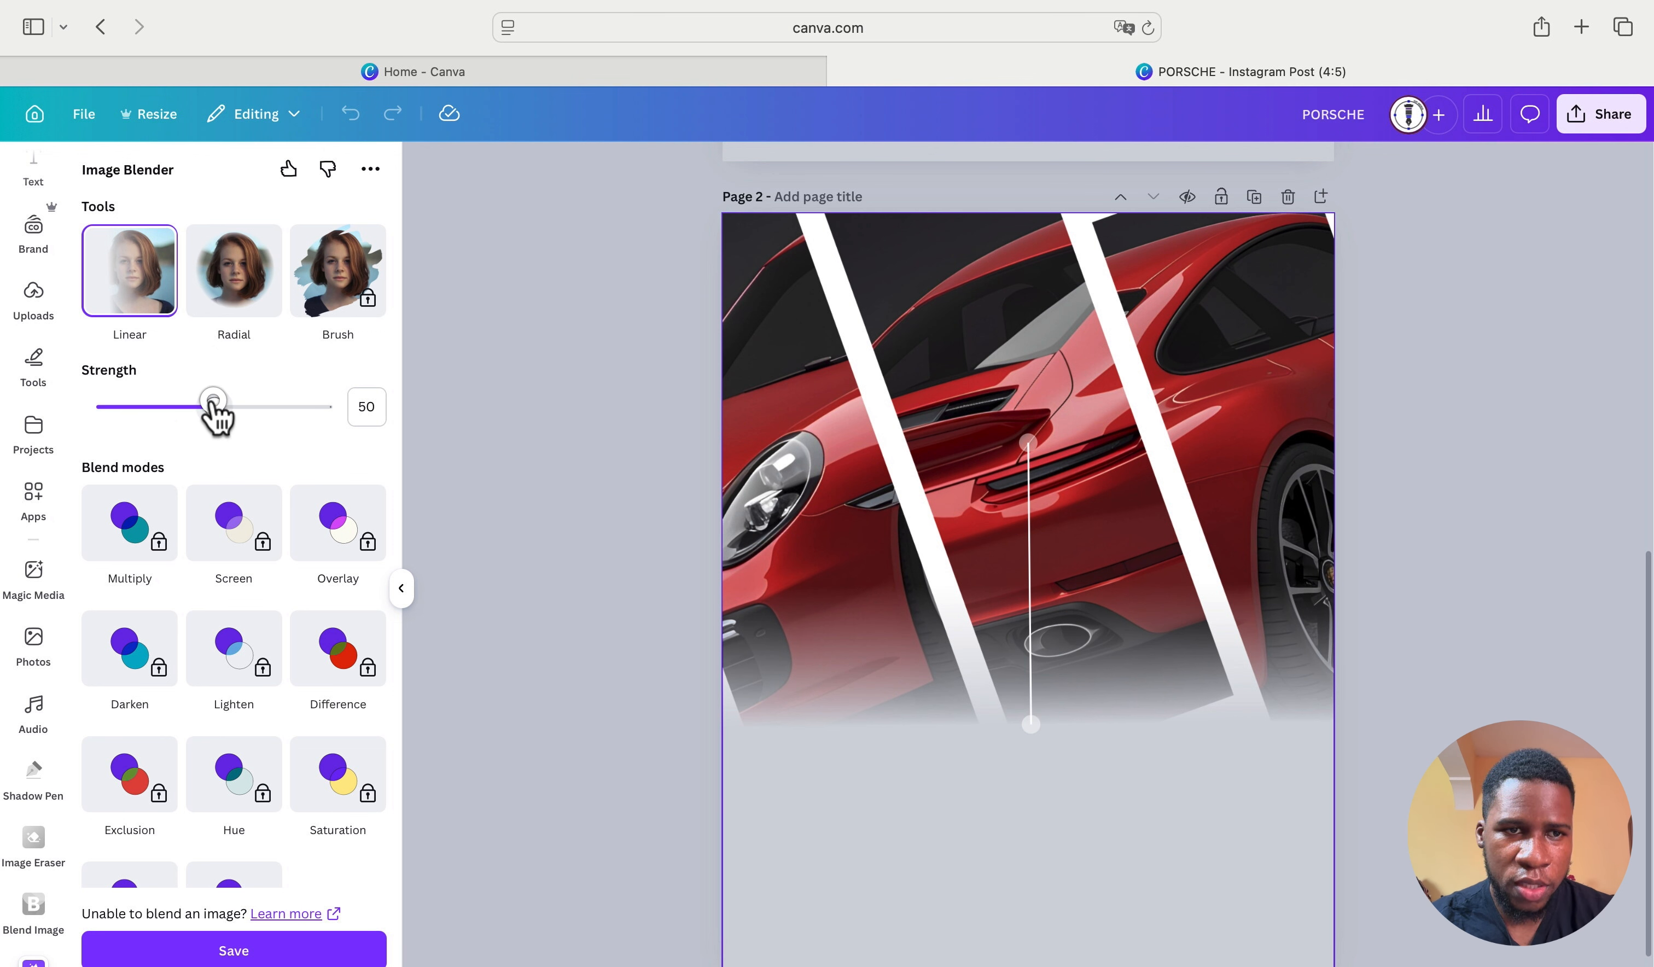
drag(213, 403, 180, 404)
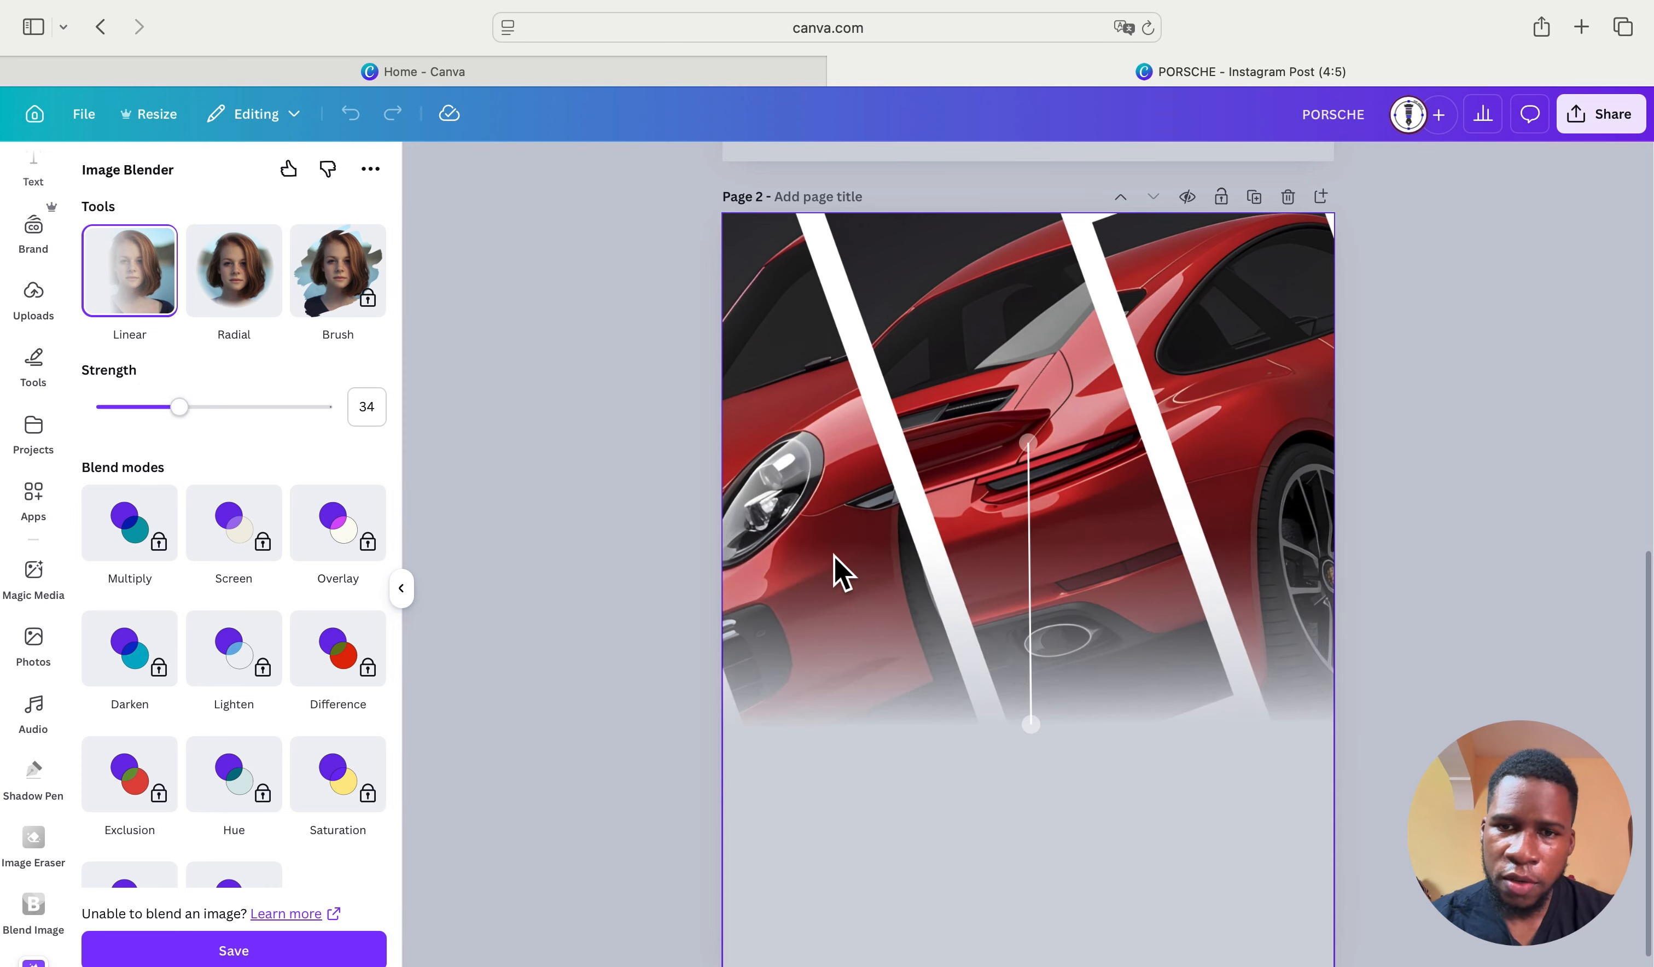
drag(180, 406, 141, 405)
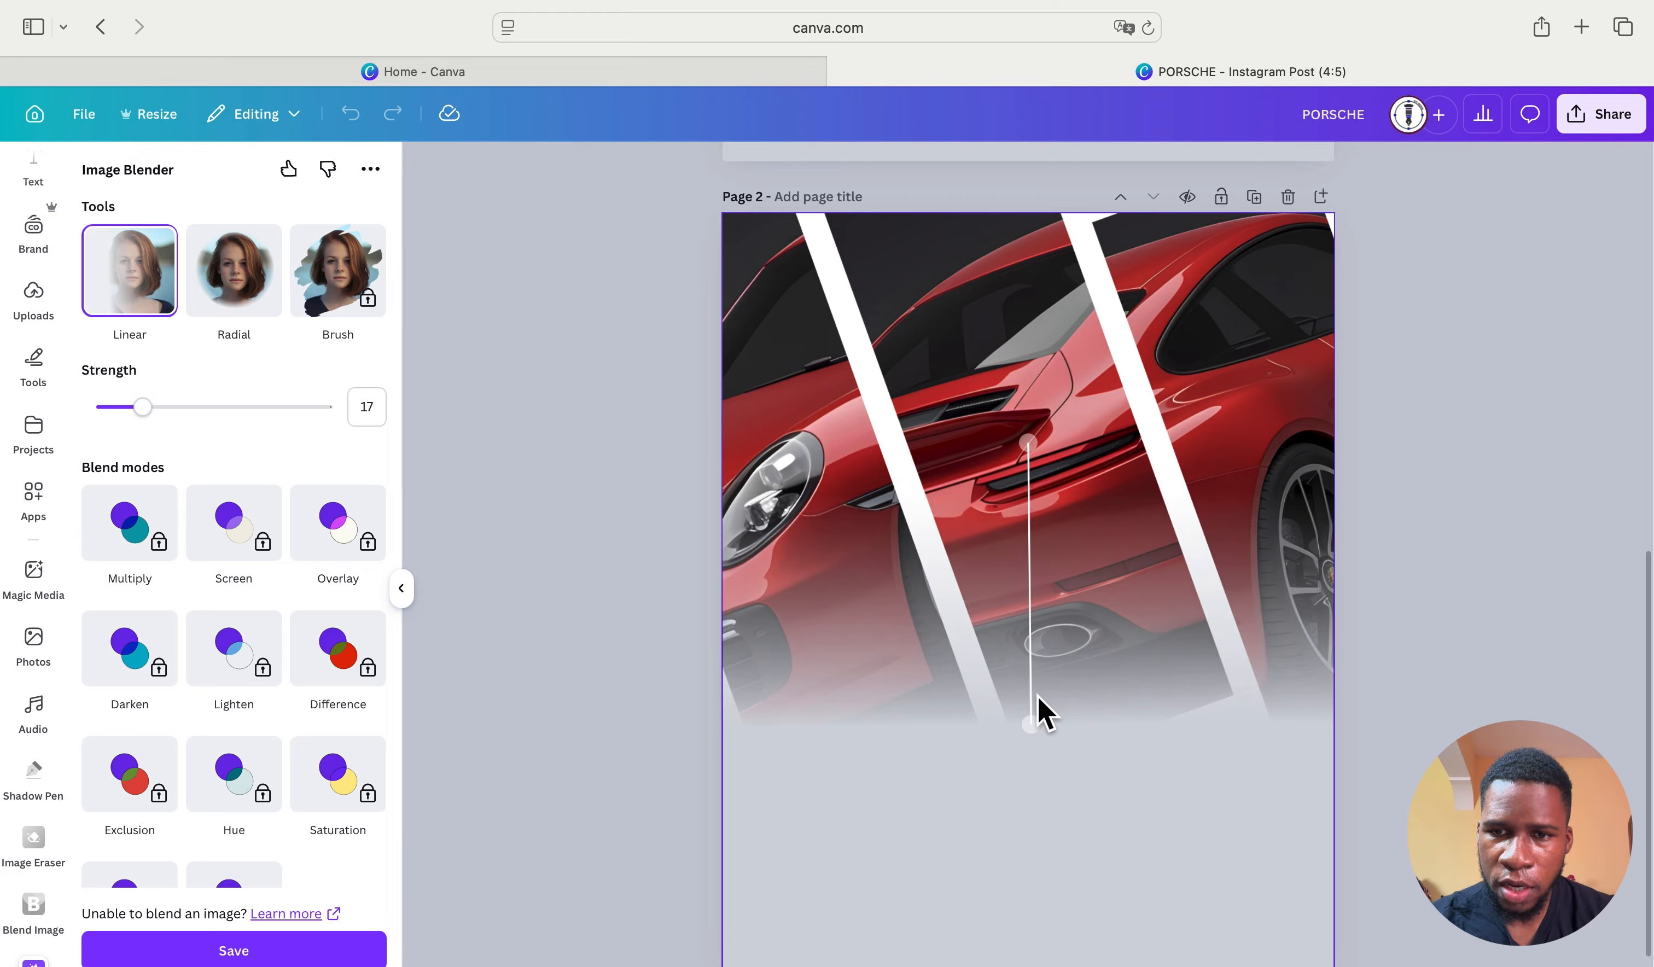
mouse_move(1026, 724)
mouse_down()
mouse_move(1026, 764)
mouse_move(1026, 724)
mouse_up()
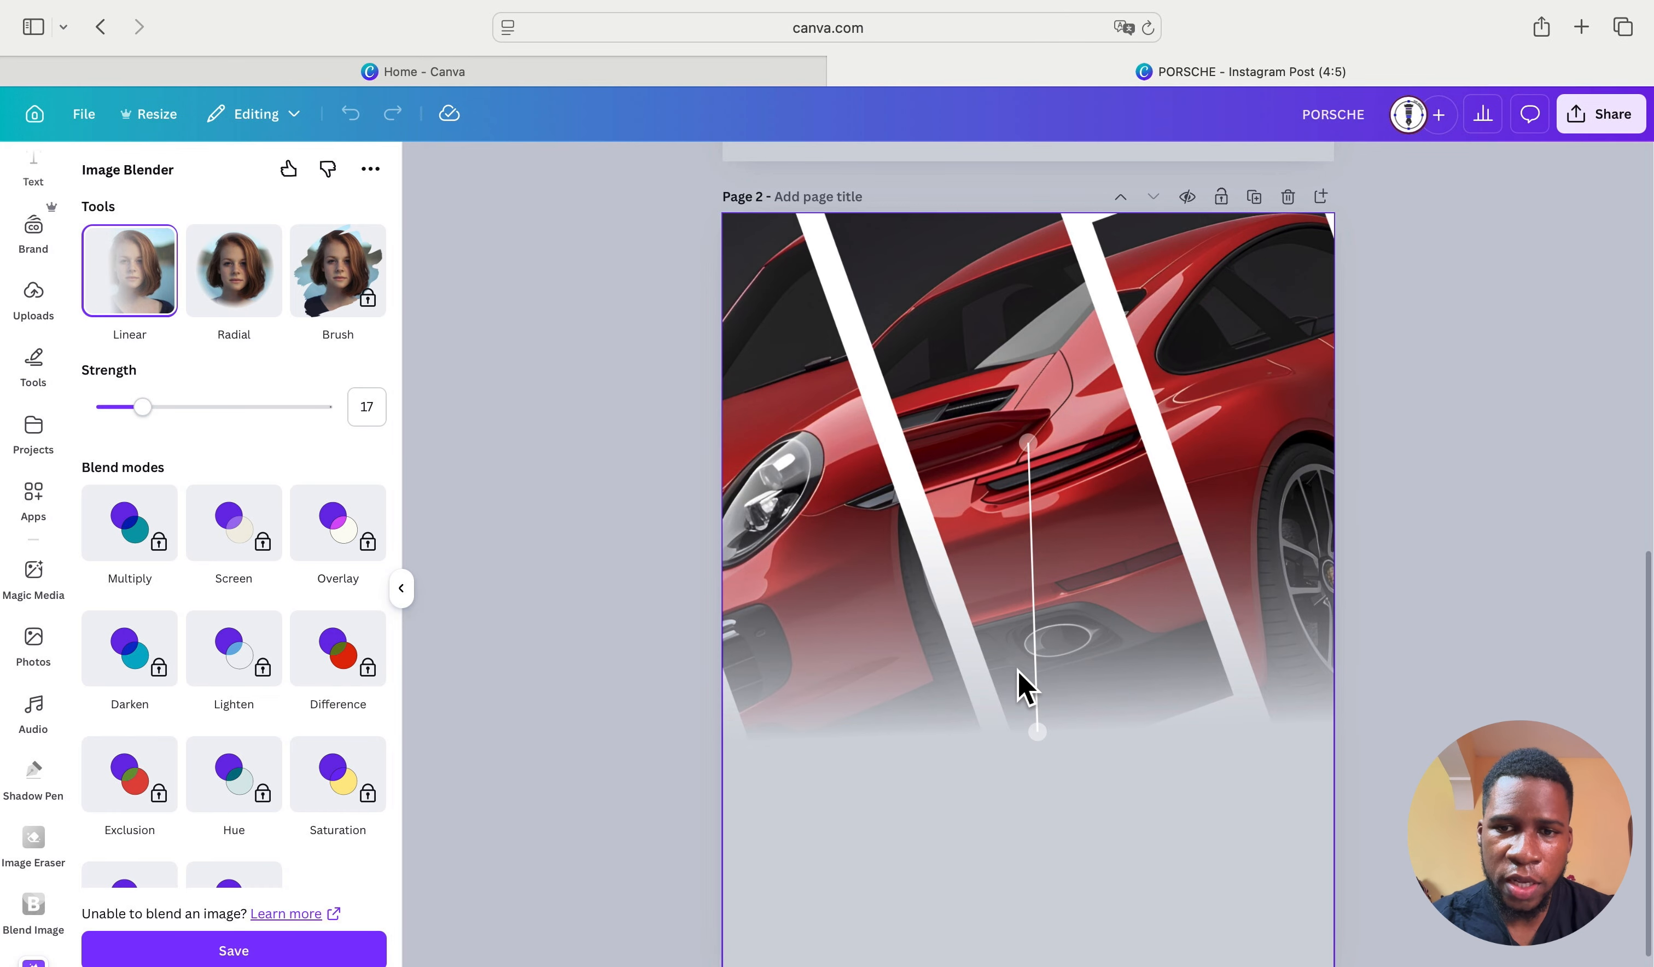
click(325, 951)
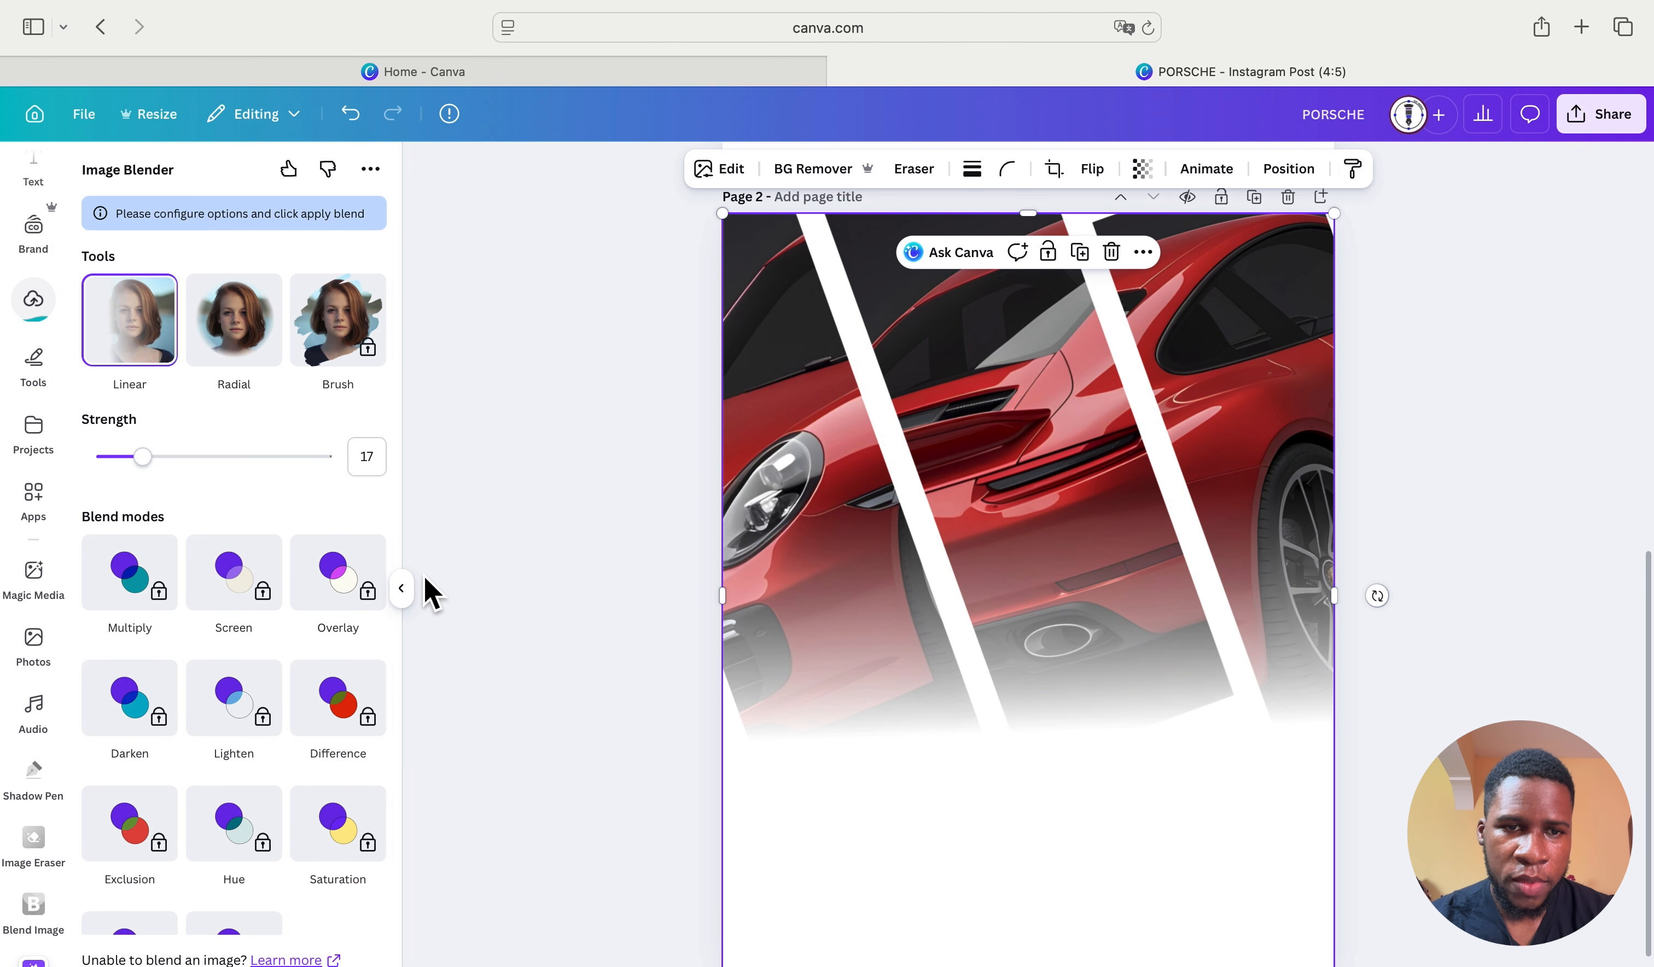
click(401, 588)
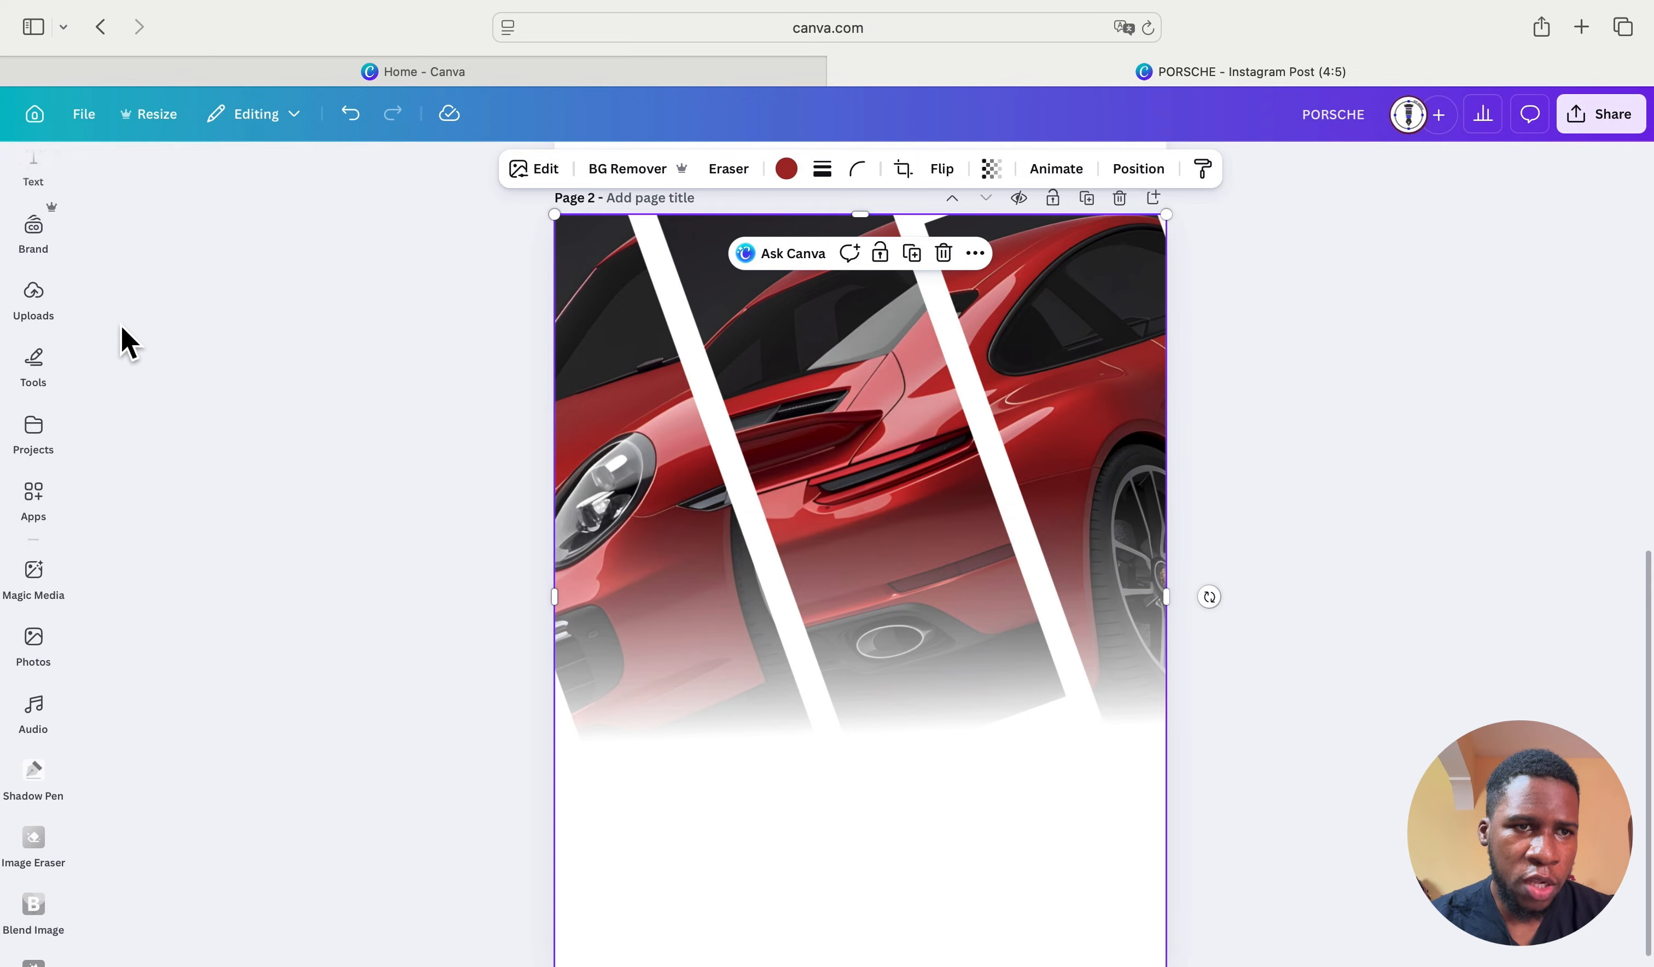
Step: Add the uploaded white-background photo of the single red Porsche to page 2 and enlarge it to nearly the page width
click(37, 313)
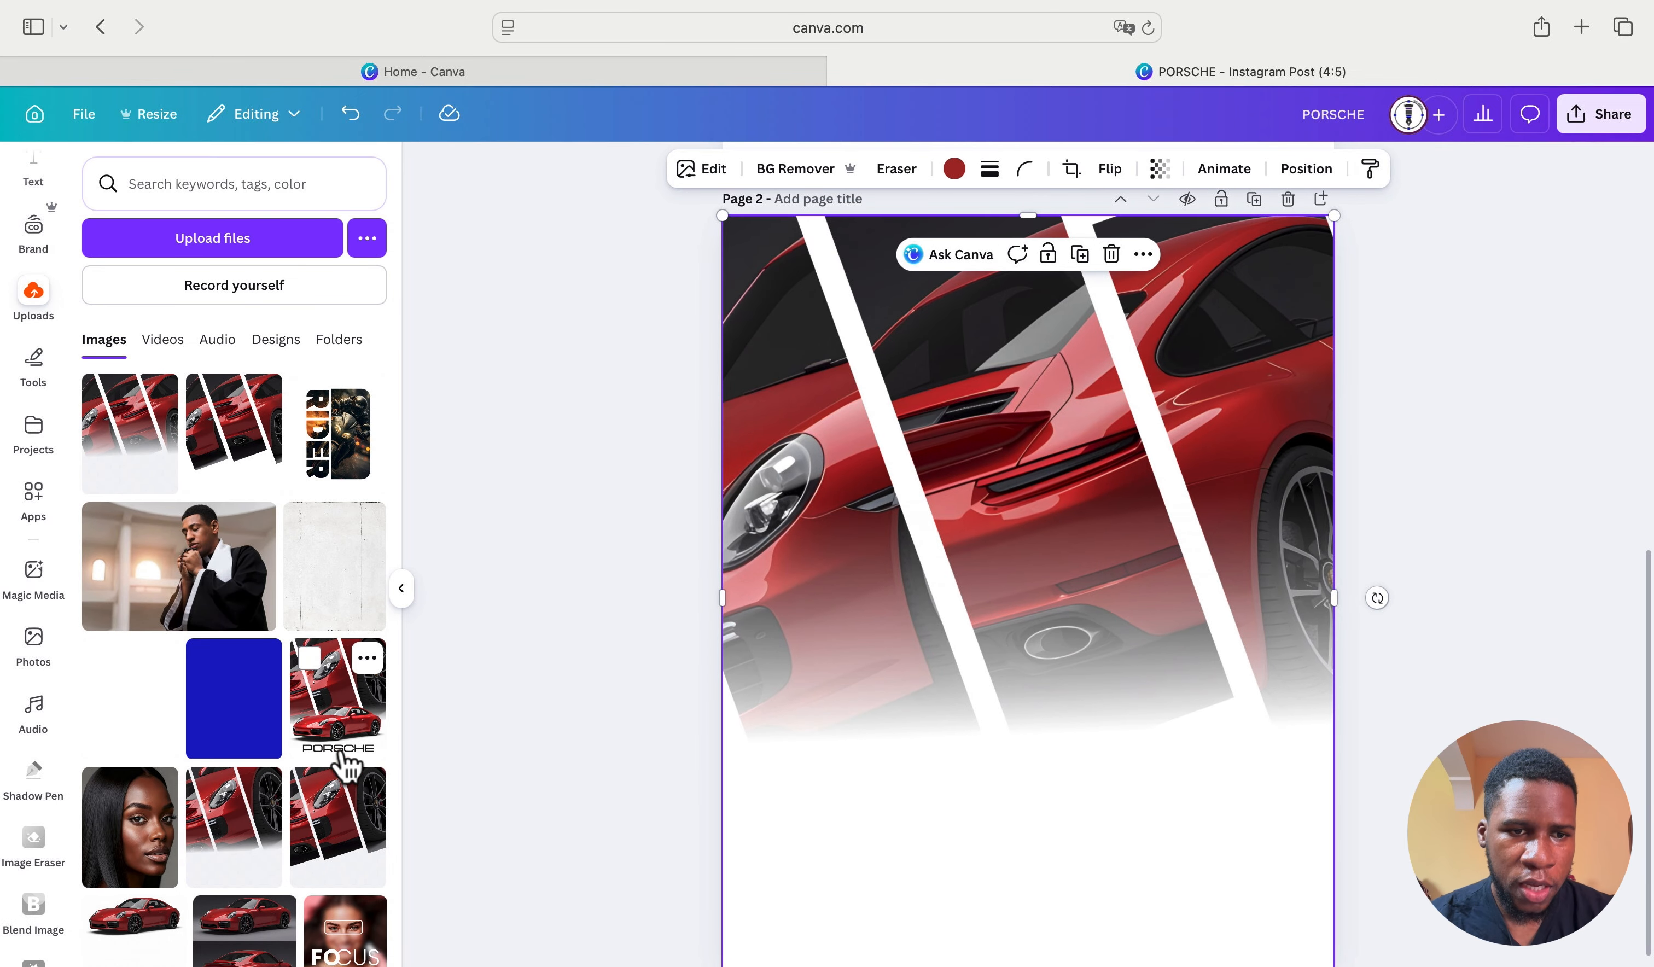
scroll(329, 813, down, 3)
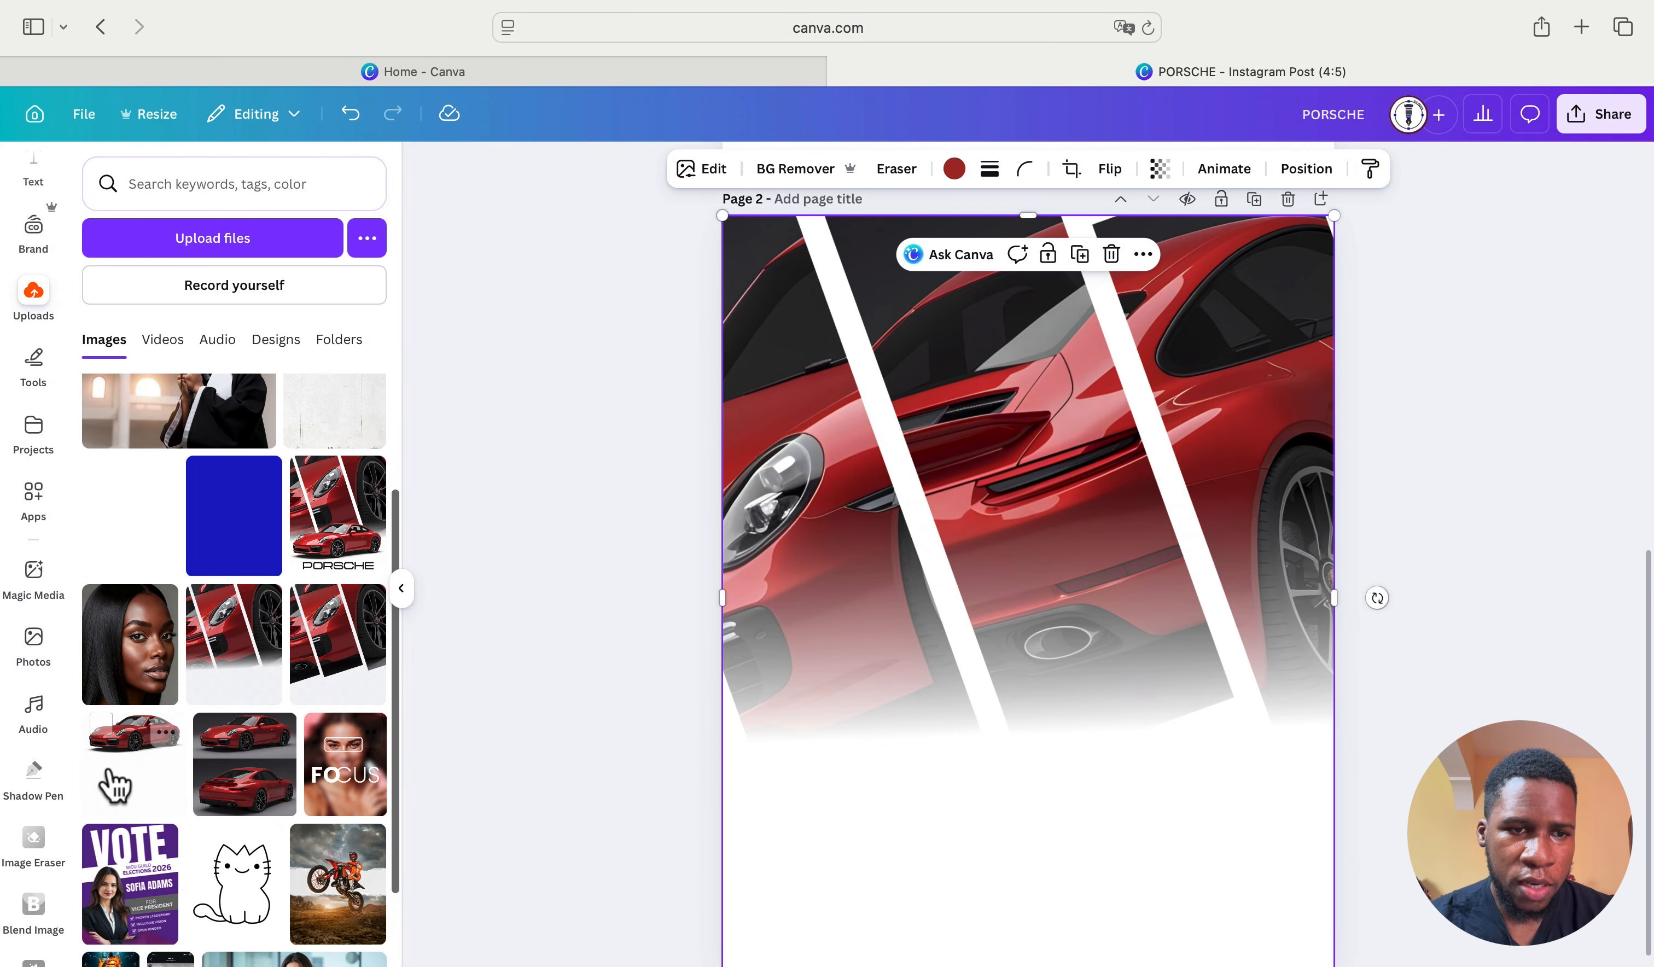
click(143, 751)
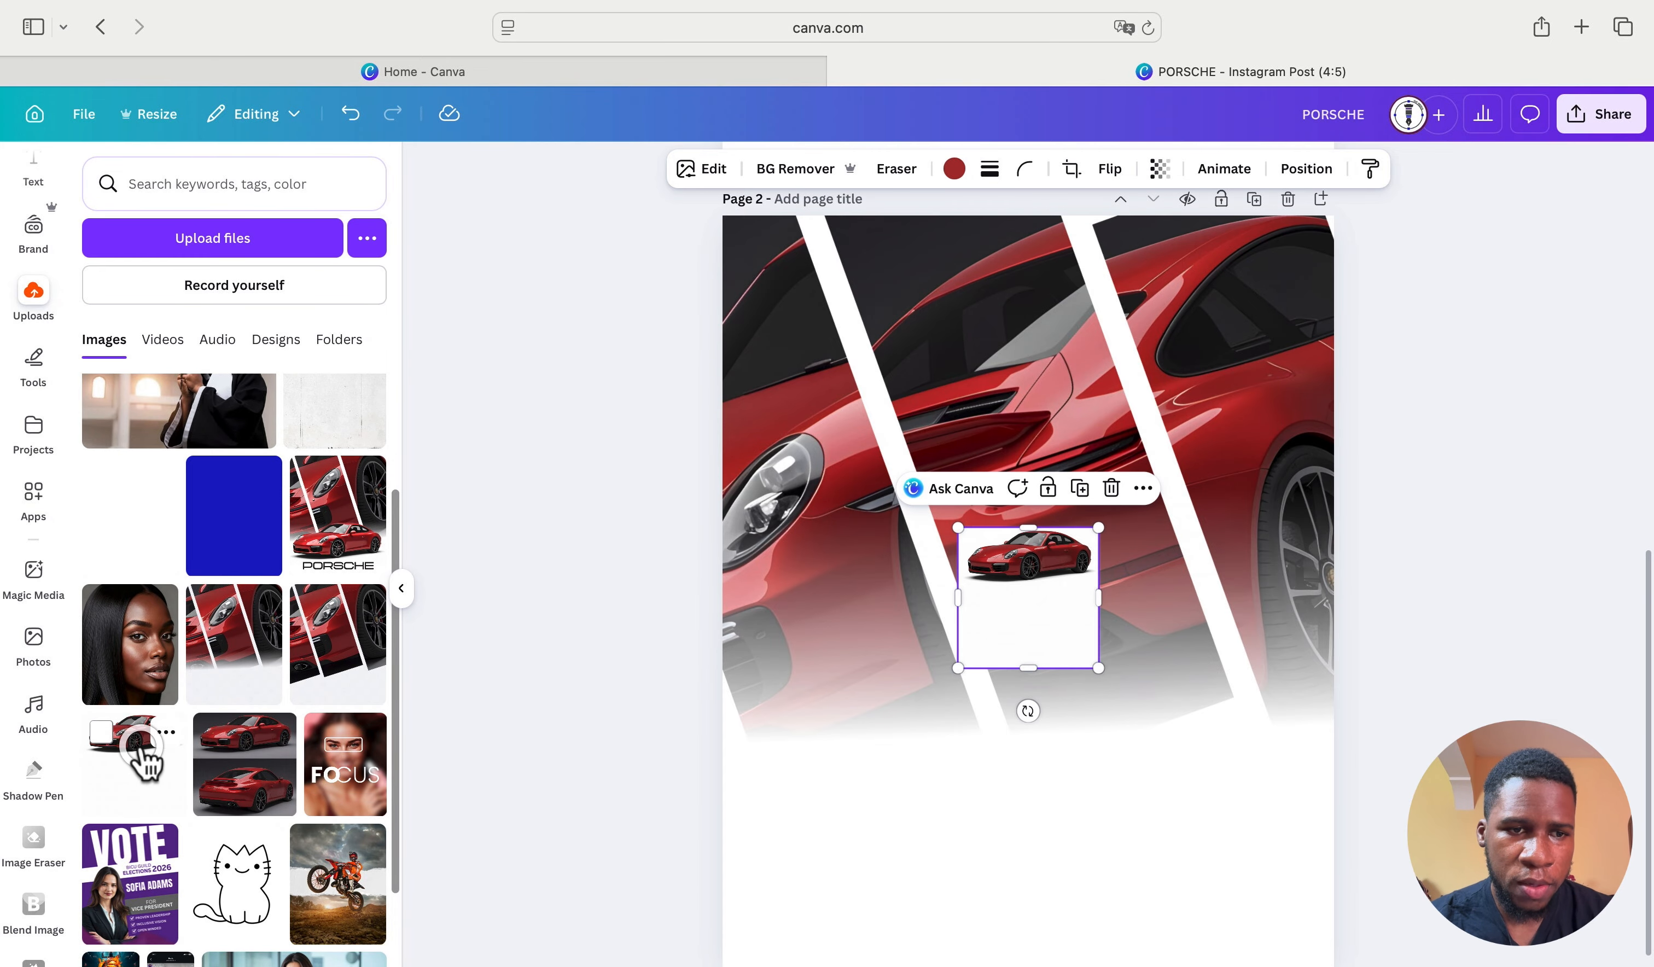
click(398, 588)
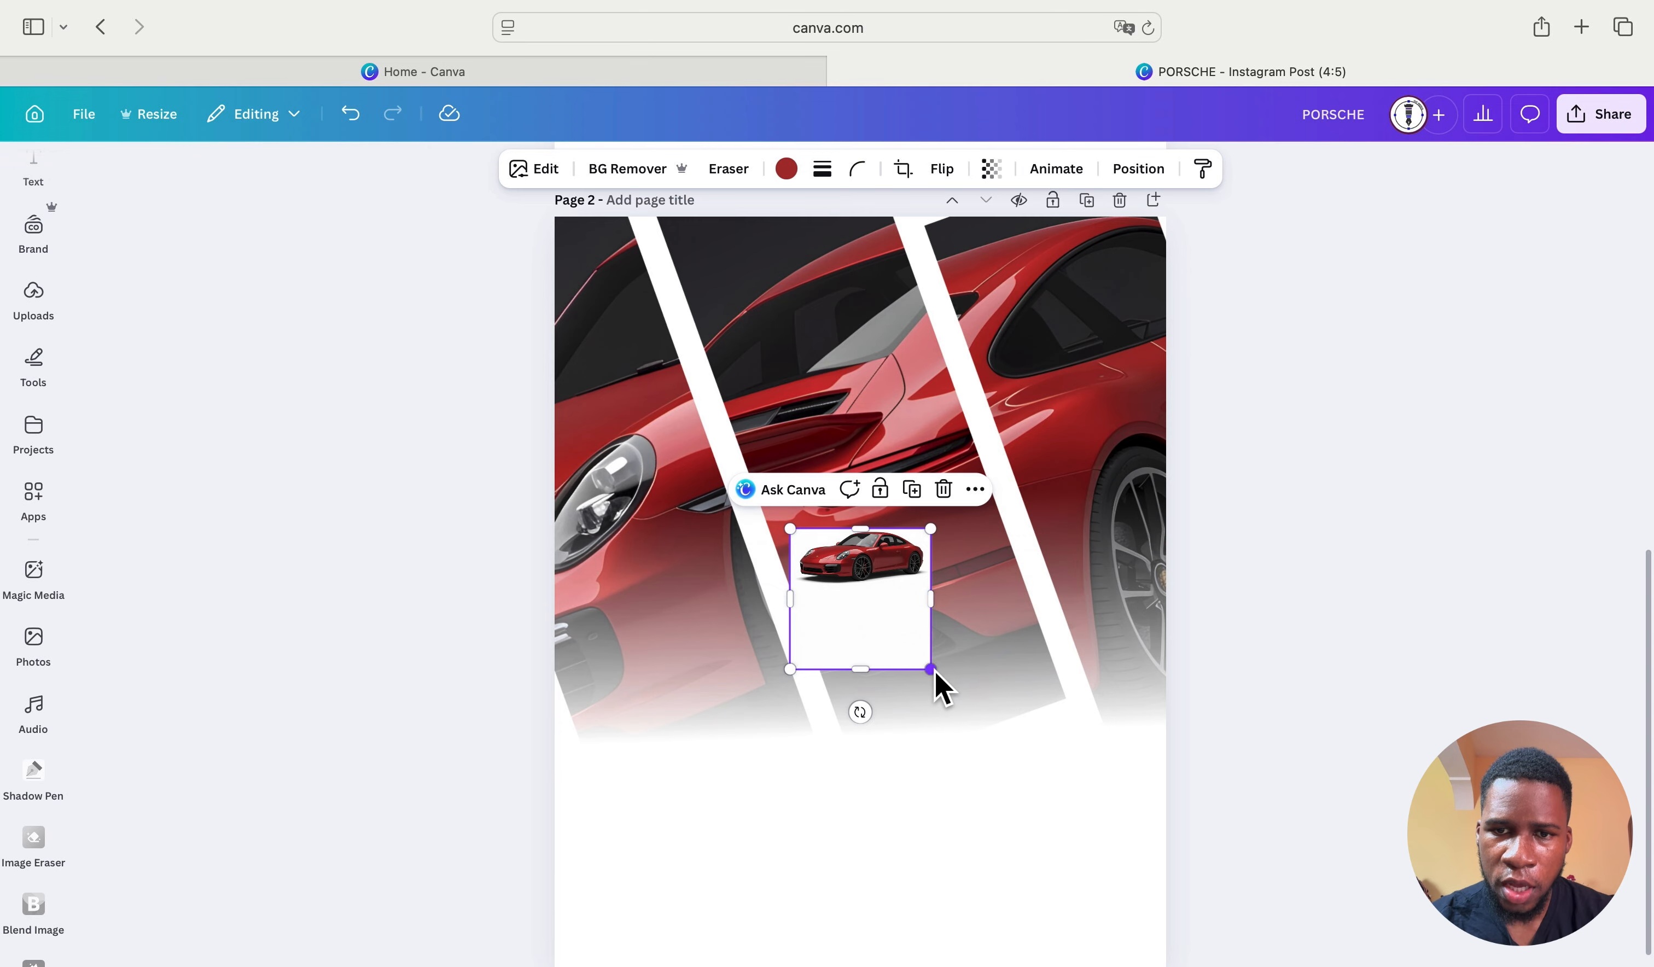
drag(932, 671, 1113, 857)
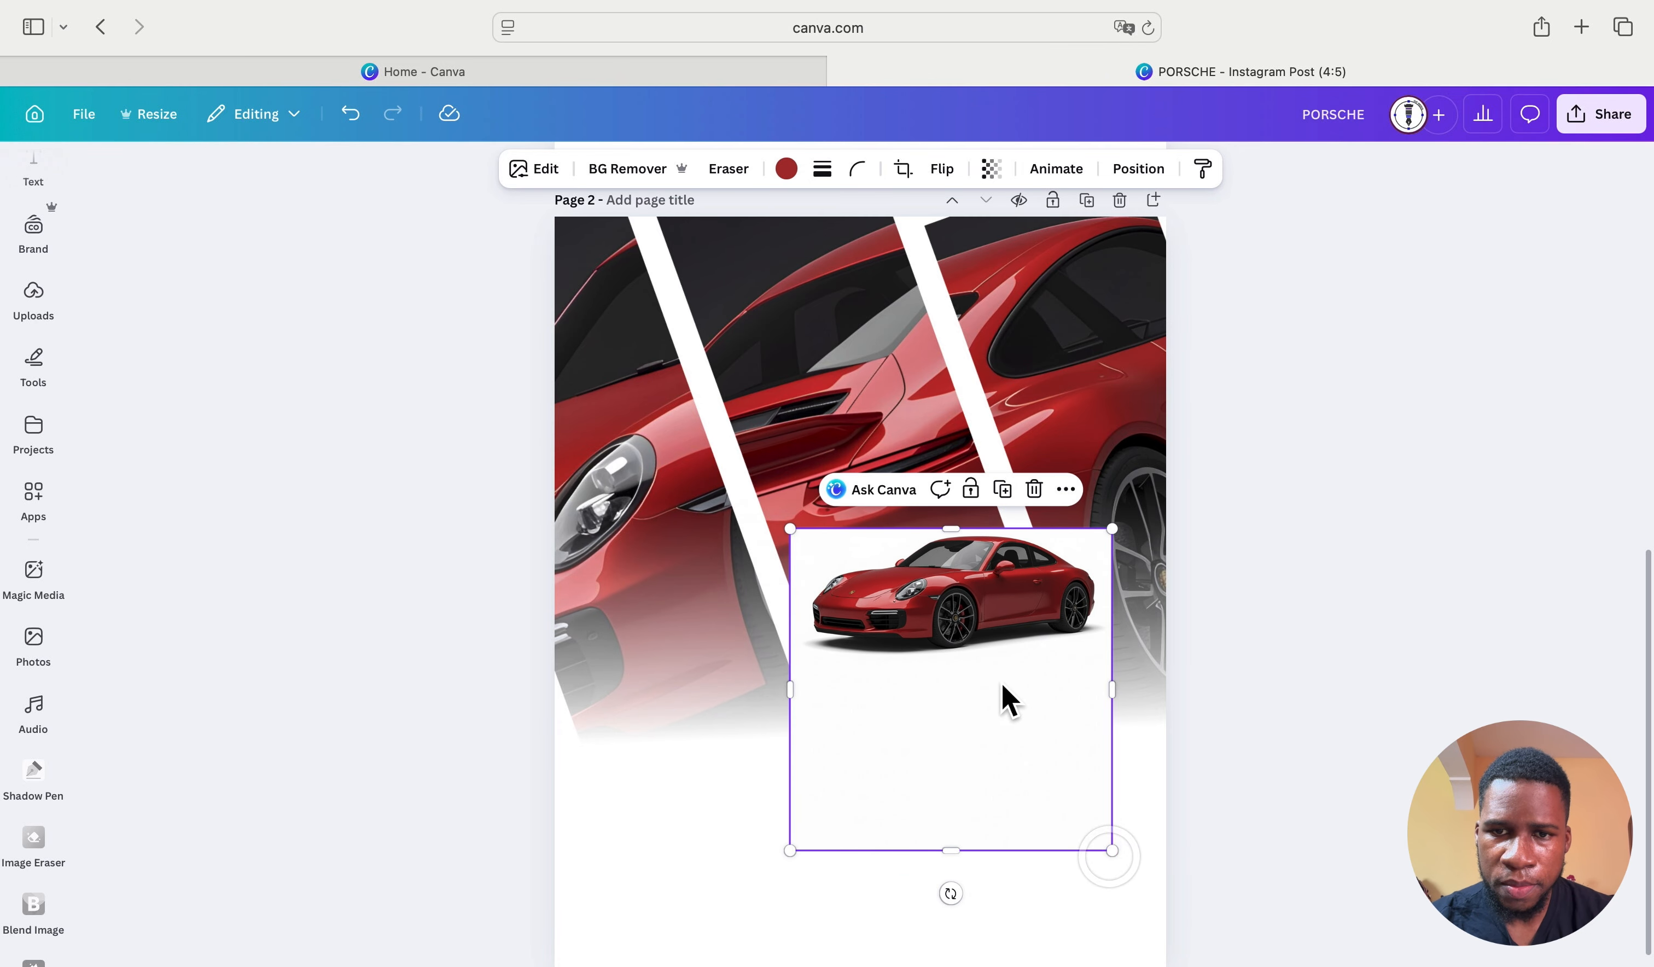
drag(973, 654, 798, 611)
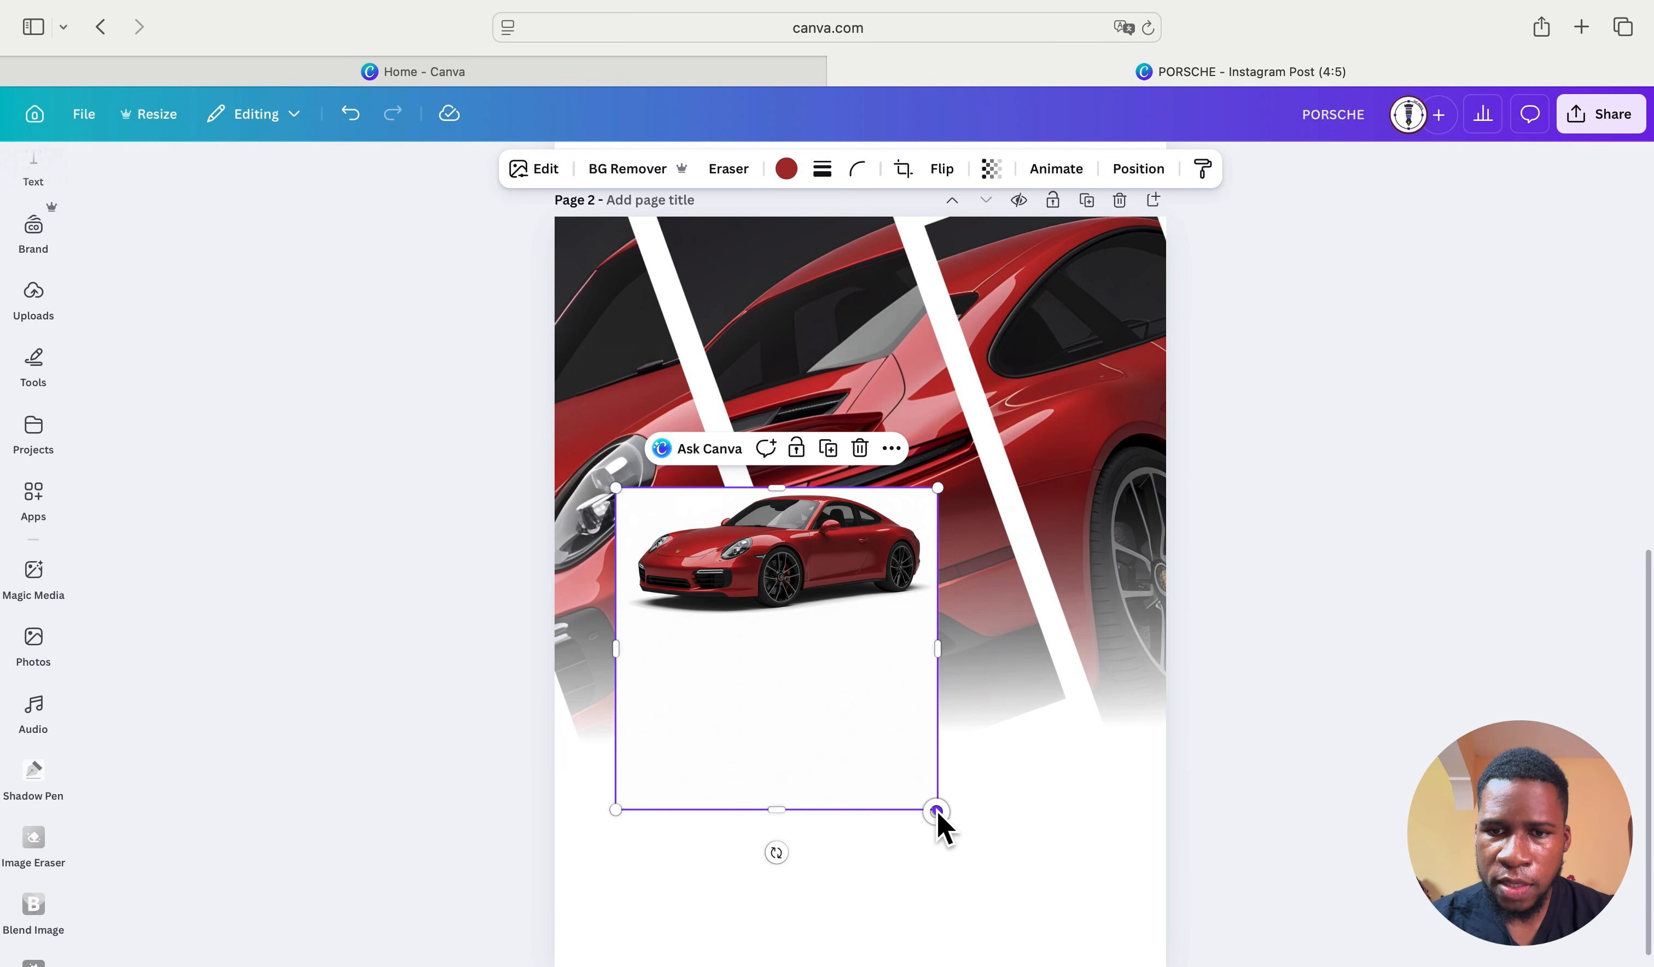
drag(937, 809, 1188, 963)
drag(1019, 802, 990, 650)
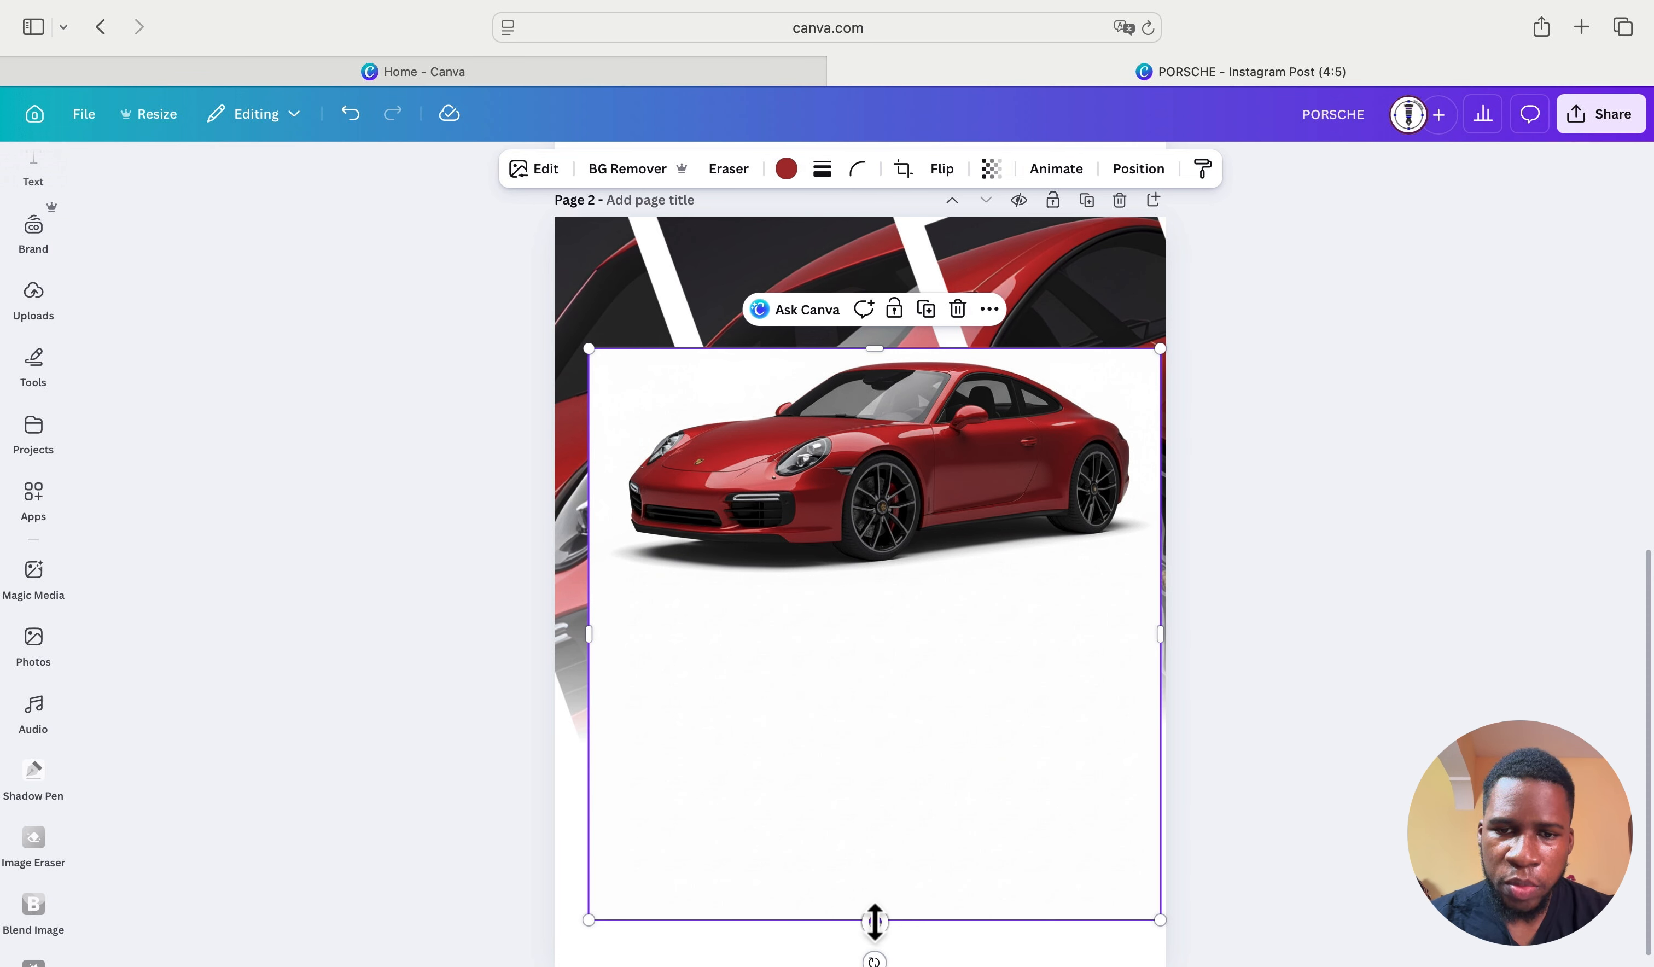
Step: Crop the empty area below the car and fit the photo across the full page width over the strips' faded lower ends
drag(875, 921, 879, 595)
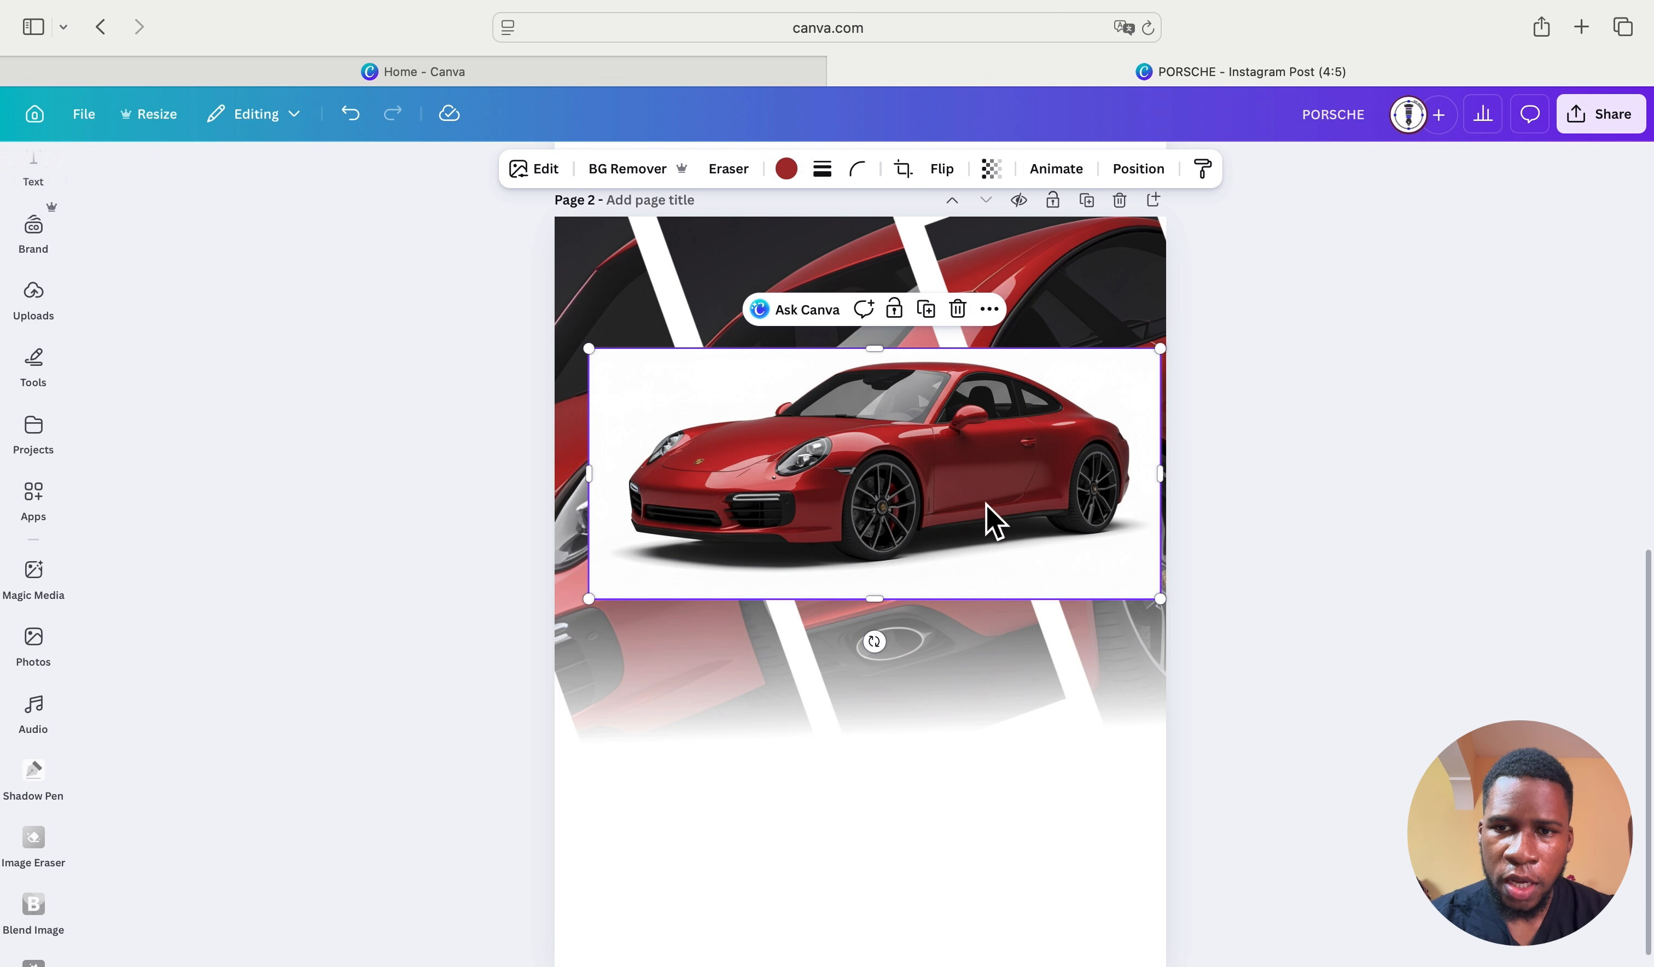
drag(1095, 512, 1059, 536)
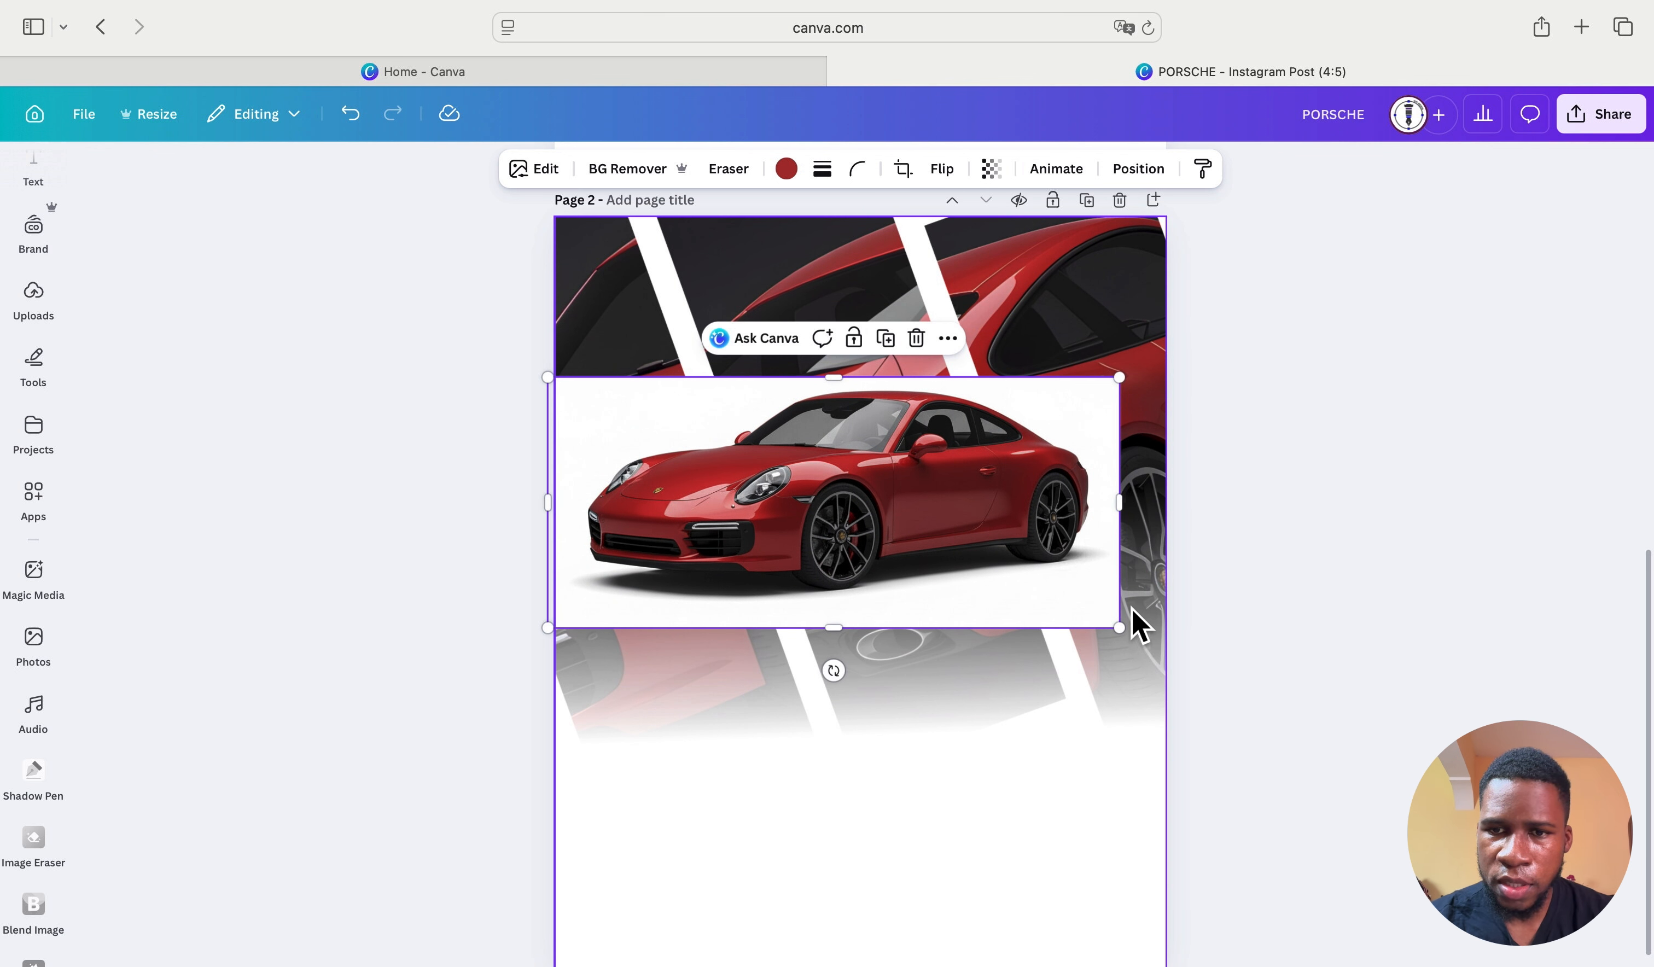
drag(1121, 631, 1131, 636)
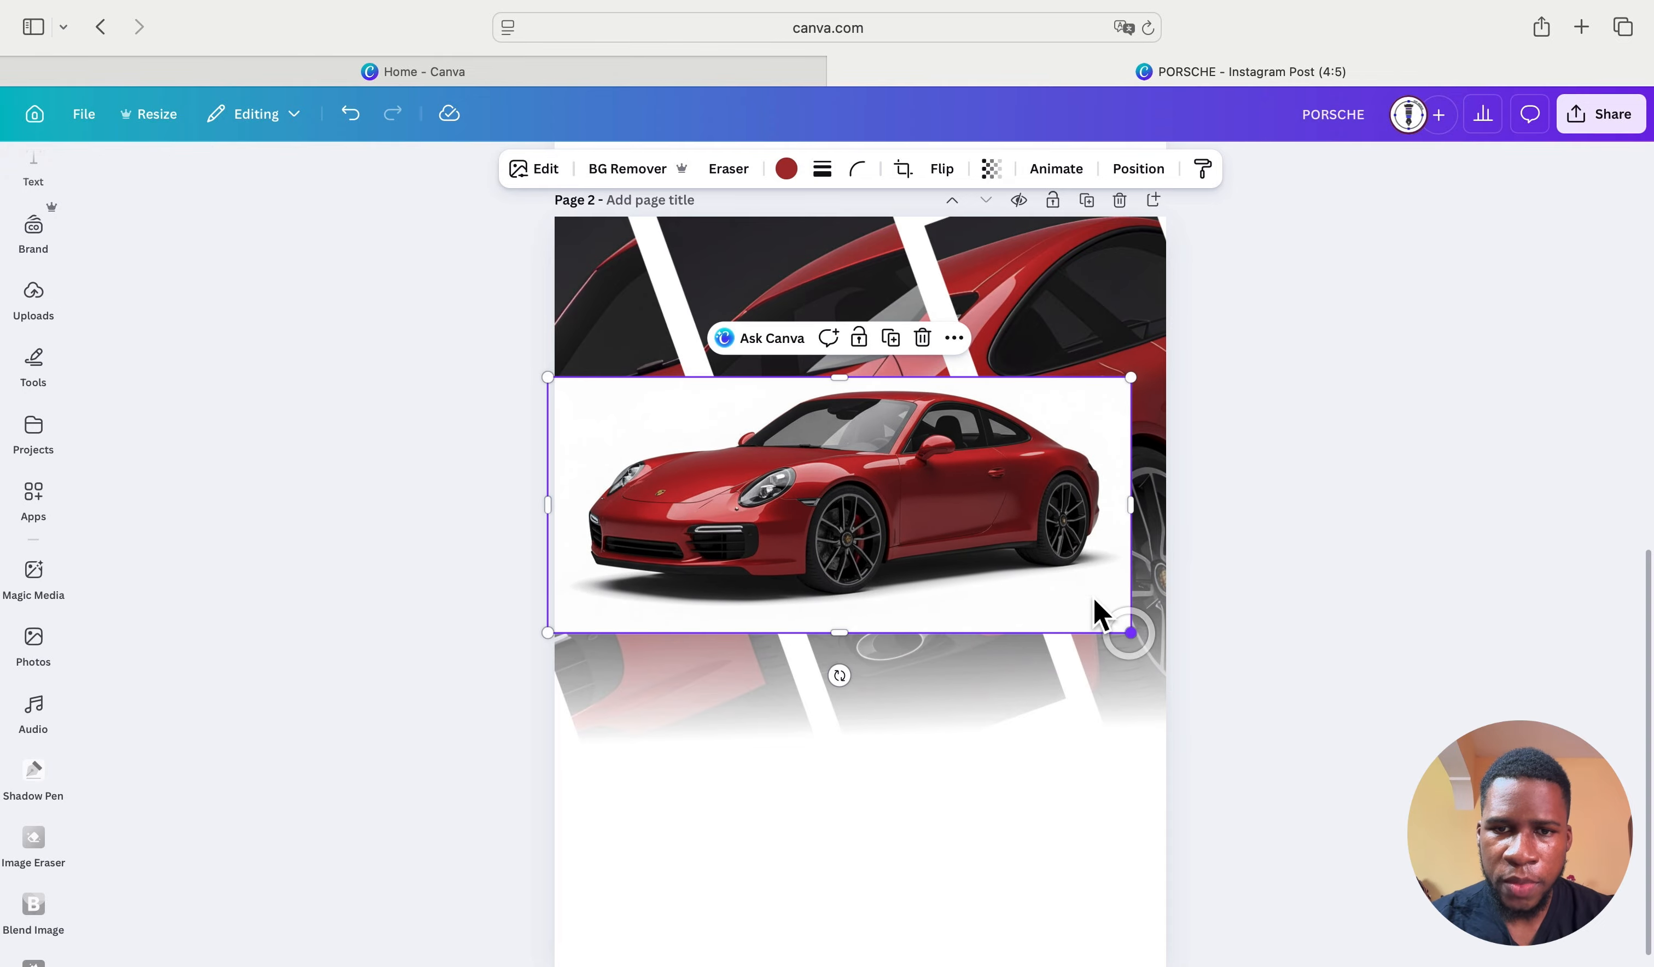
drag(996, 536, 1011, 775)
drag(1138, 877, 1163, 886)
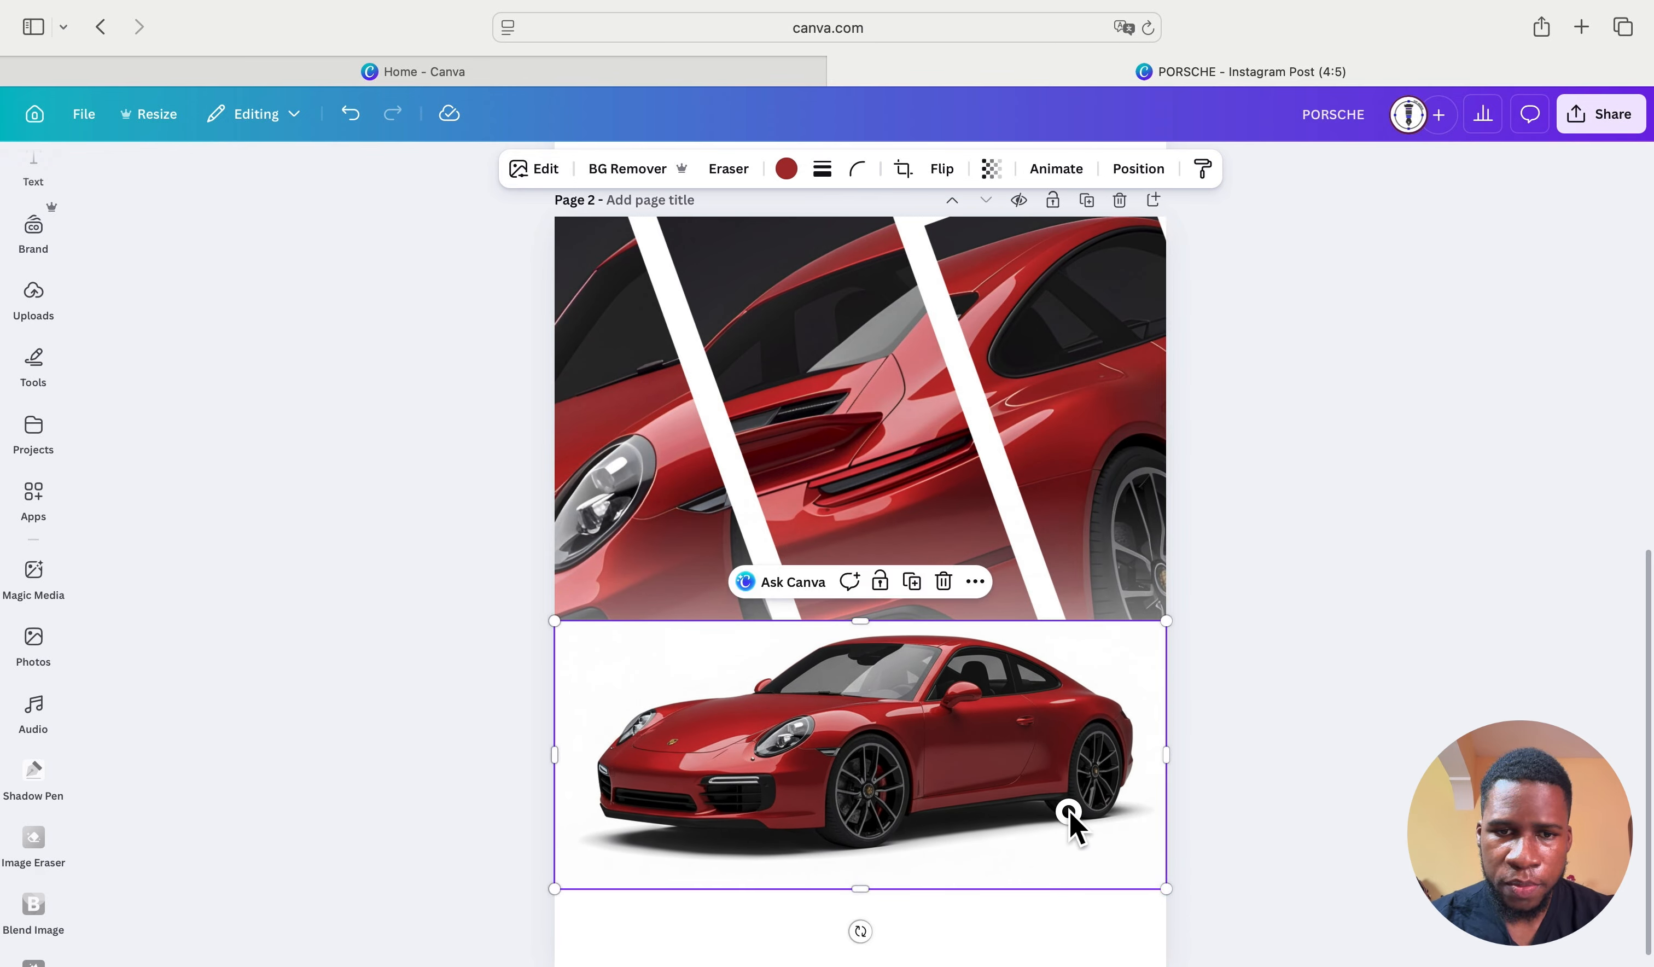
drag(1075, 820, 1067, 812)
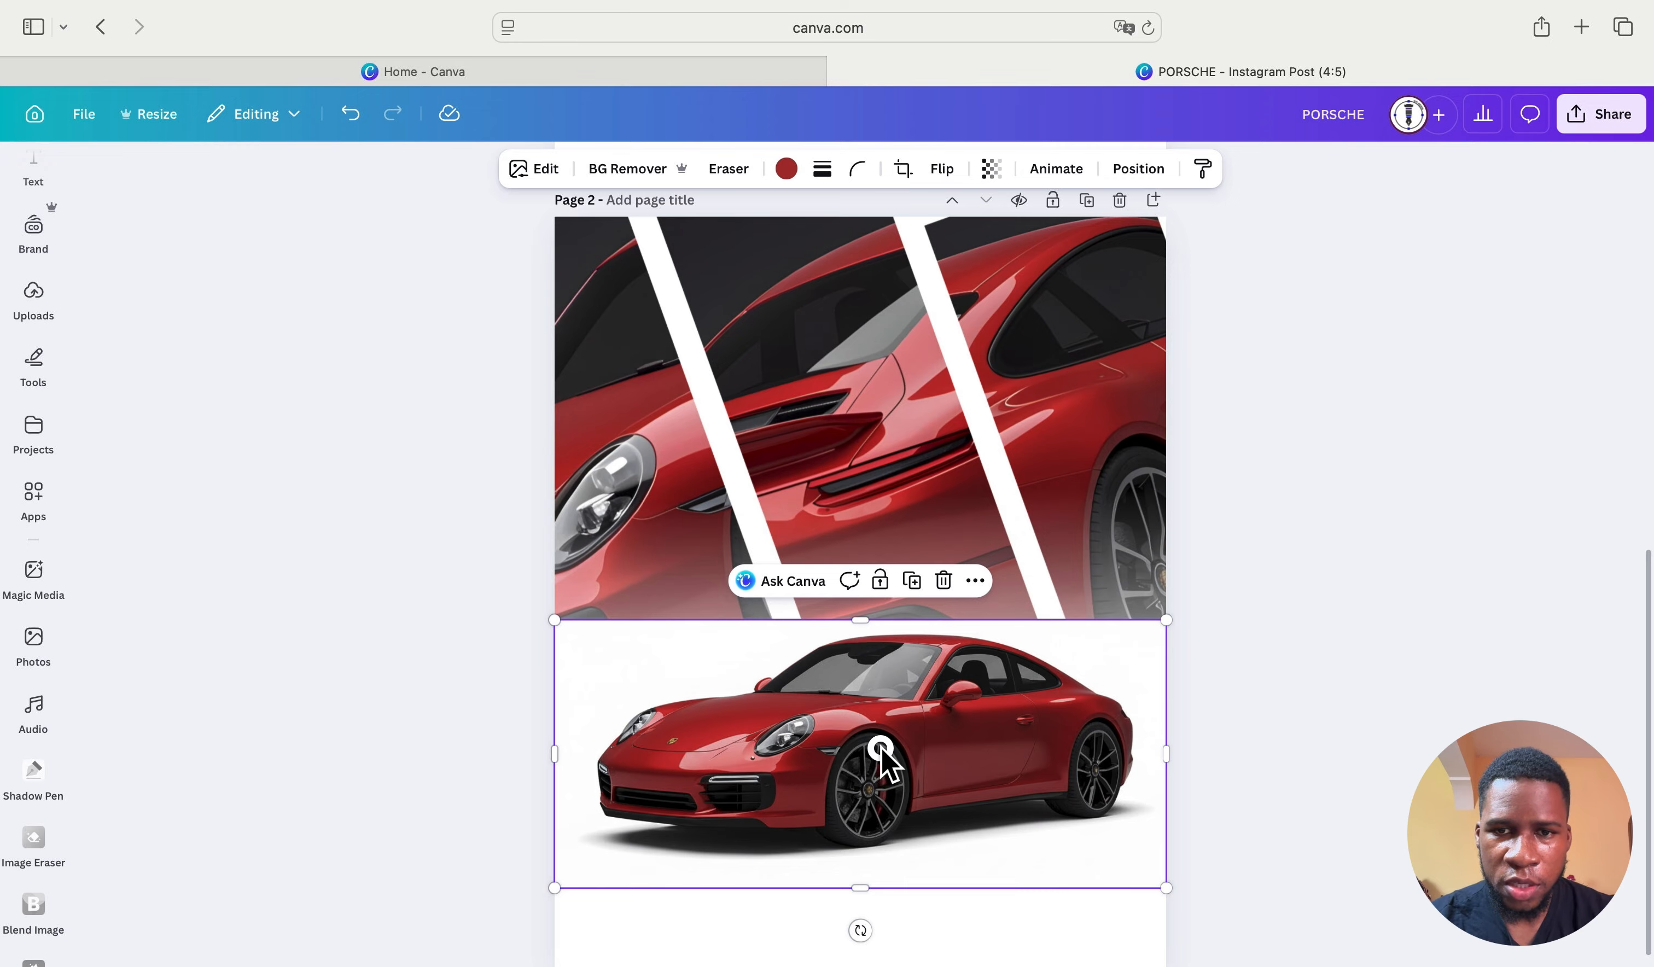
Step: Duplicate the car photo above the original and remove the background from the lower photo
click(913, 581)
drag(930, 739, 908, 474)
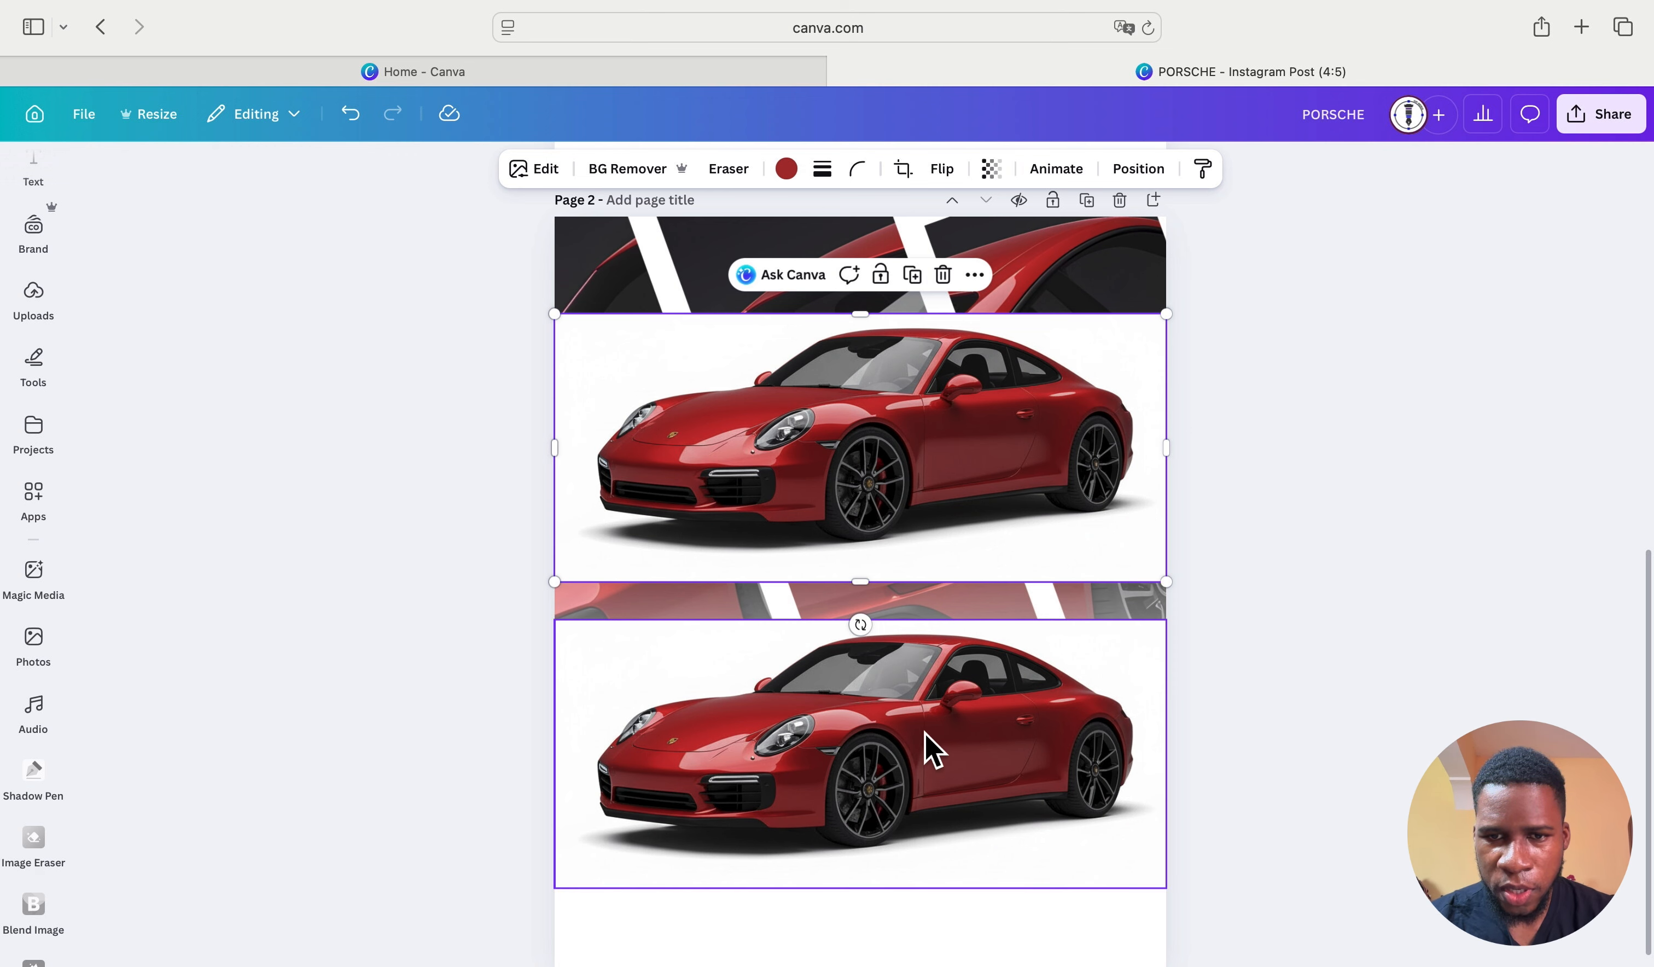
click(933, 747)
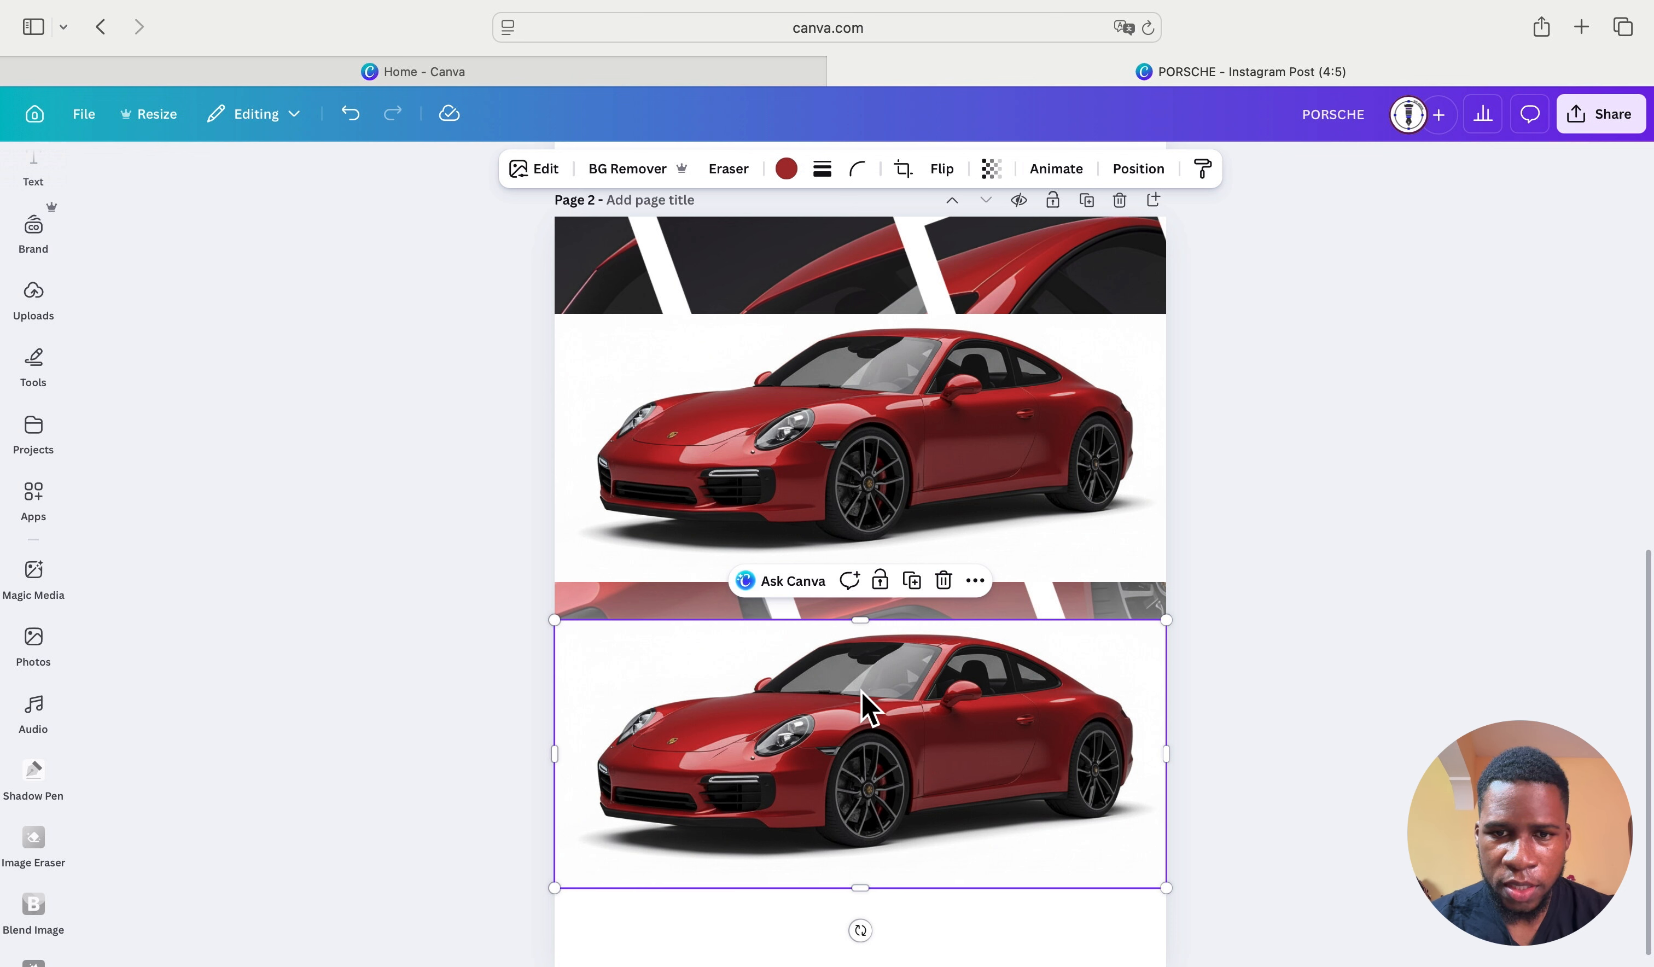
click(638, 170)
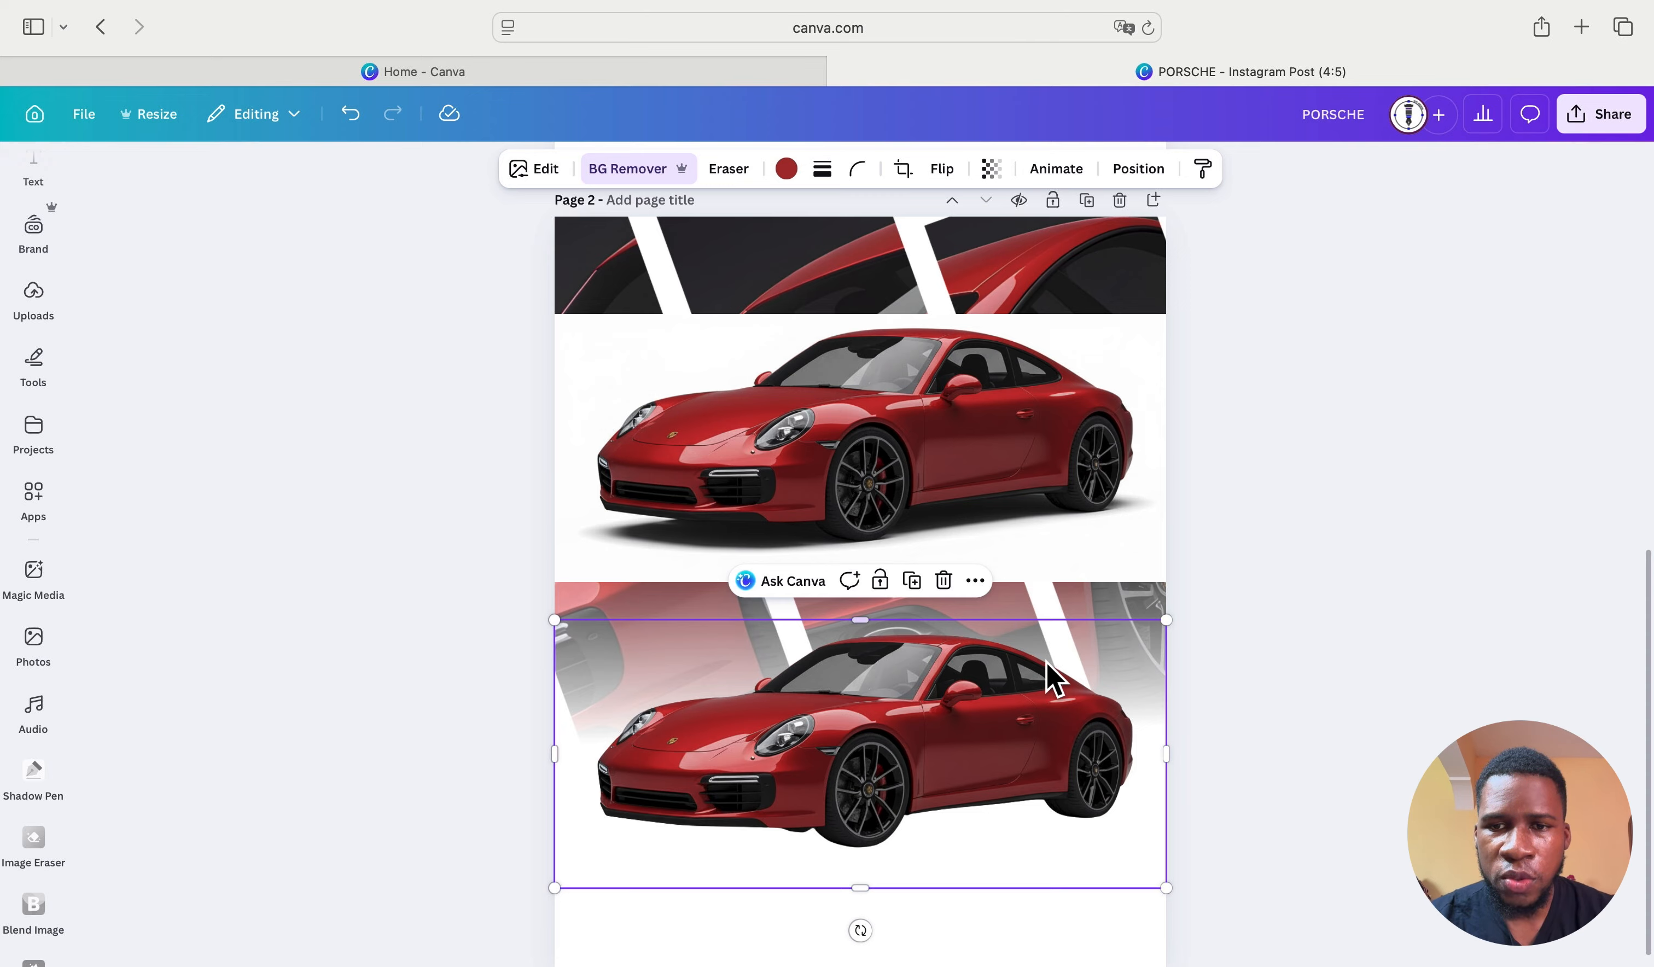
Step: Move the white-background car copy one layer below the cutout car and align it exactly with the cutout
click(972, 415)
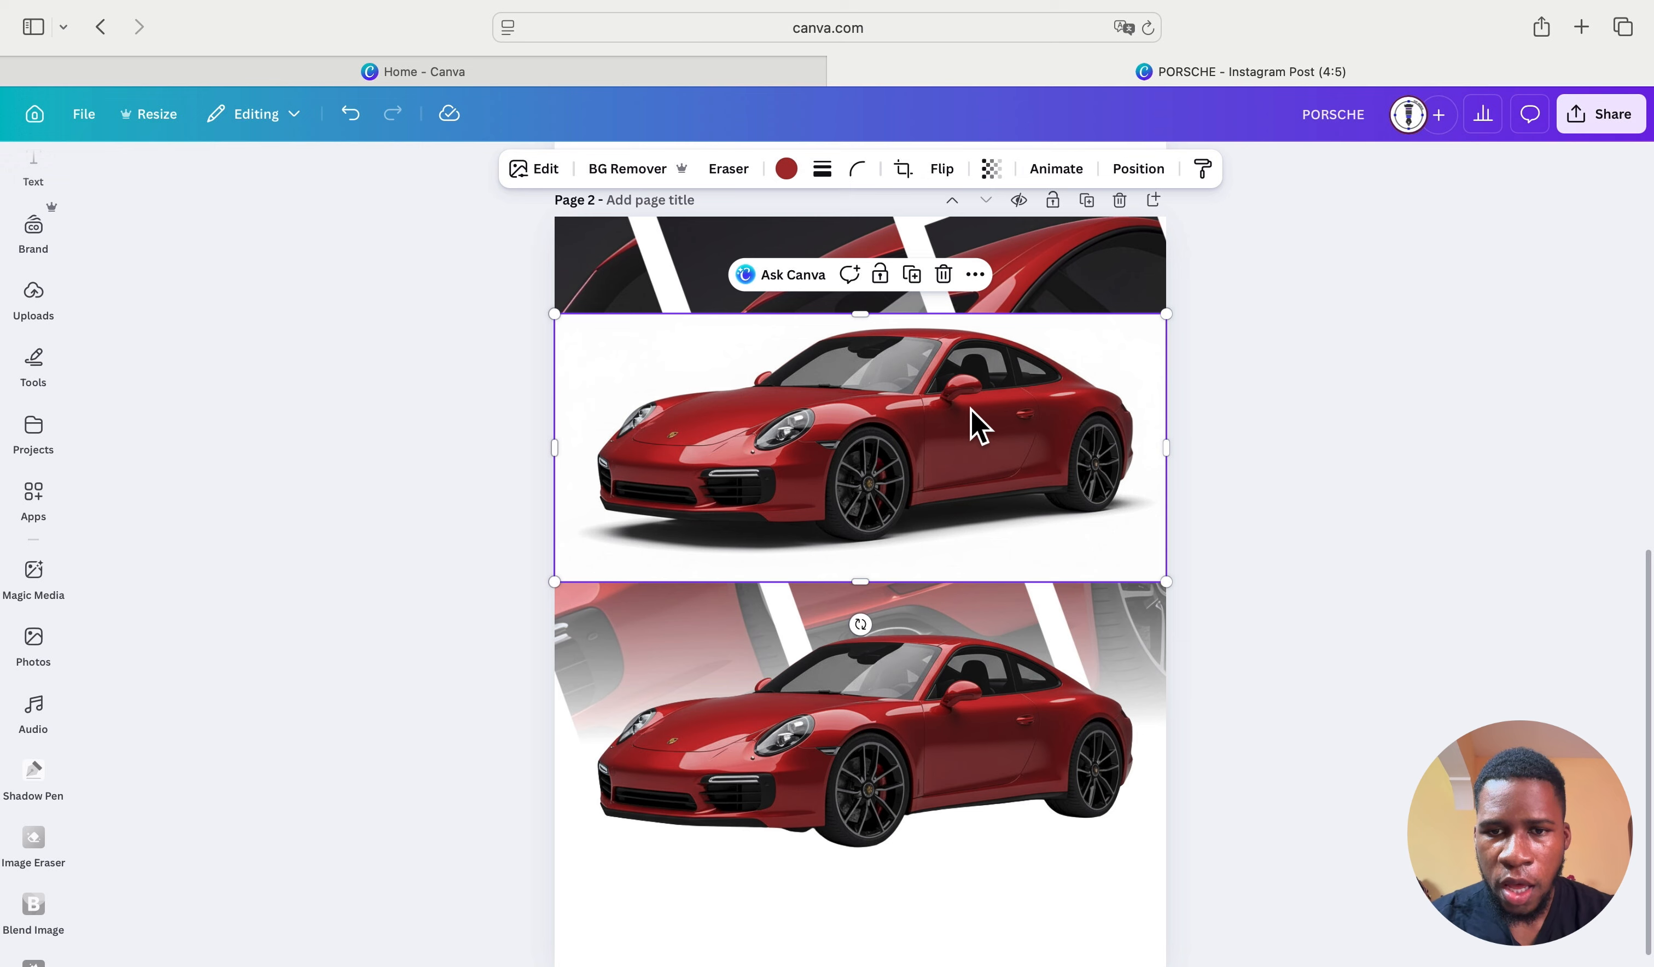
drag(973, 367, 963, 634)
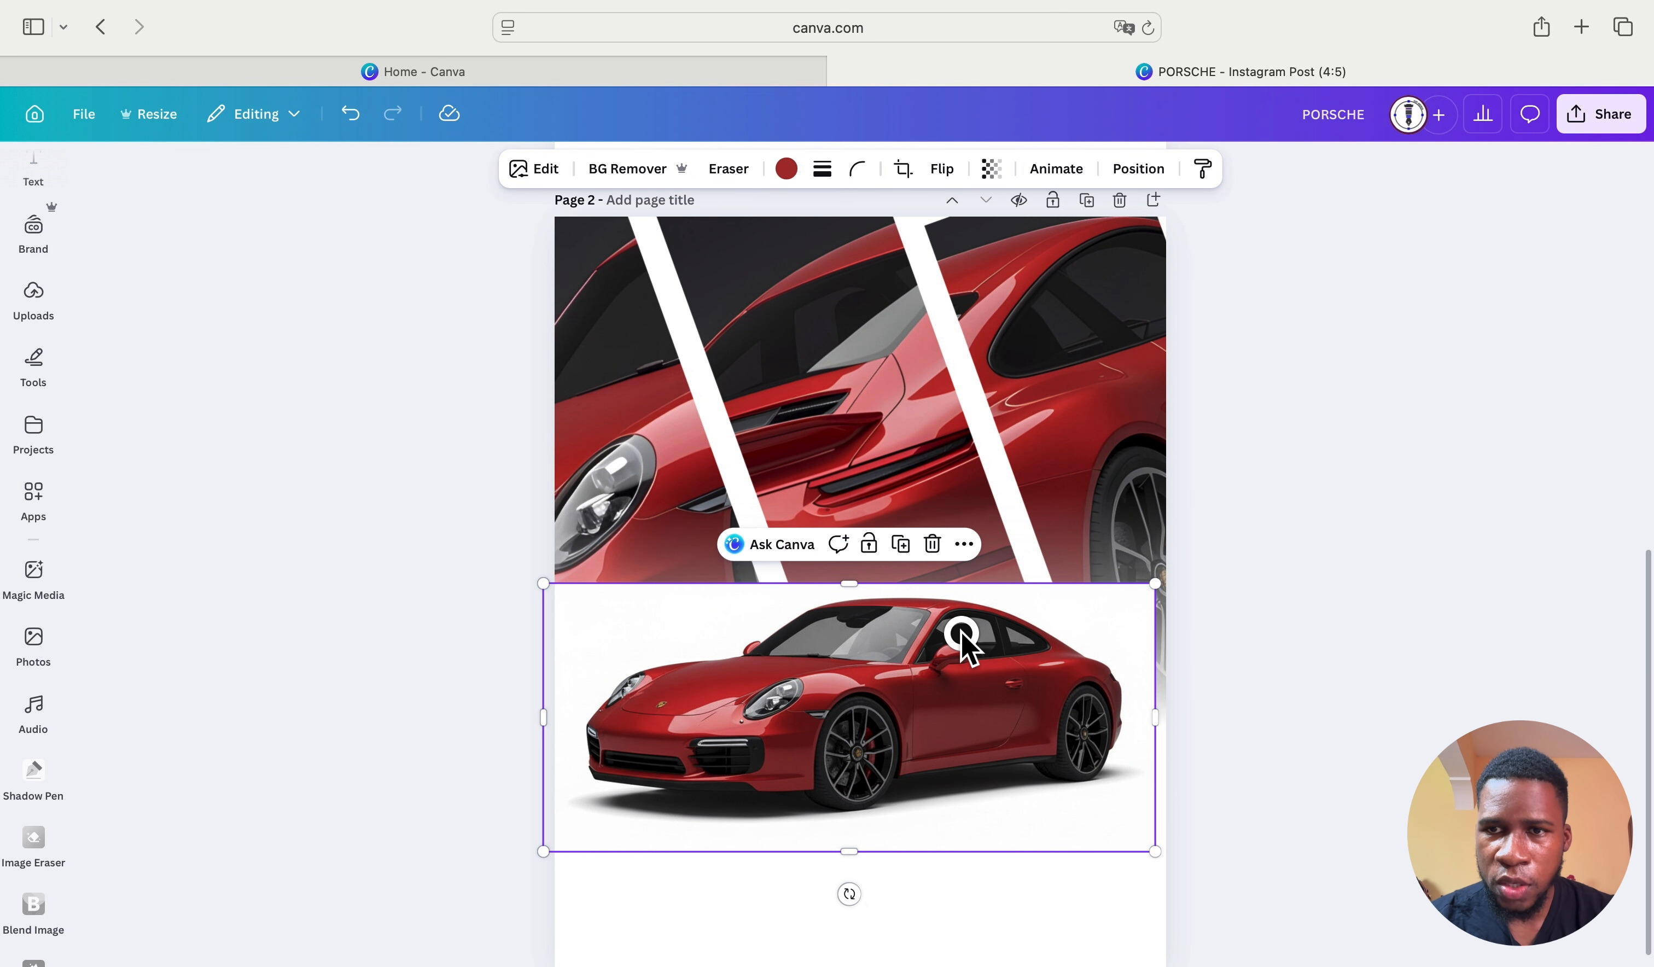
click(1149, 167)
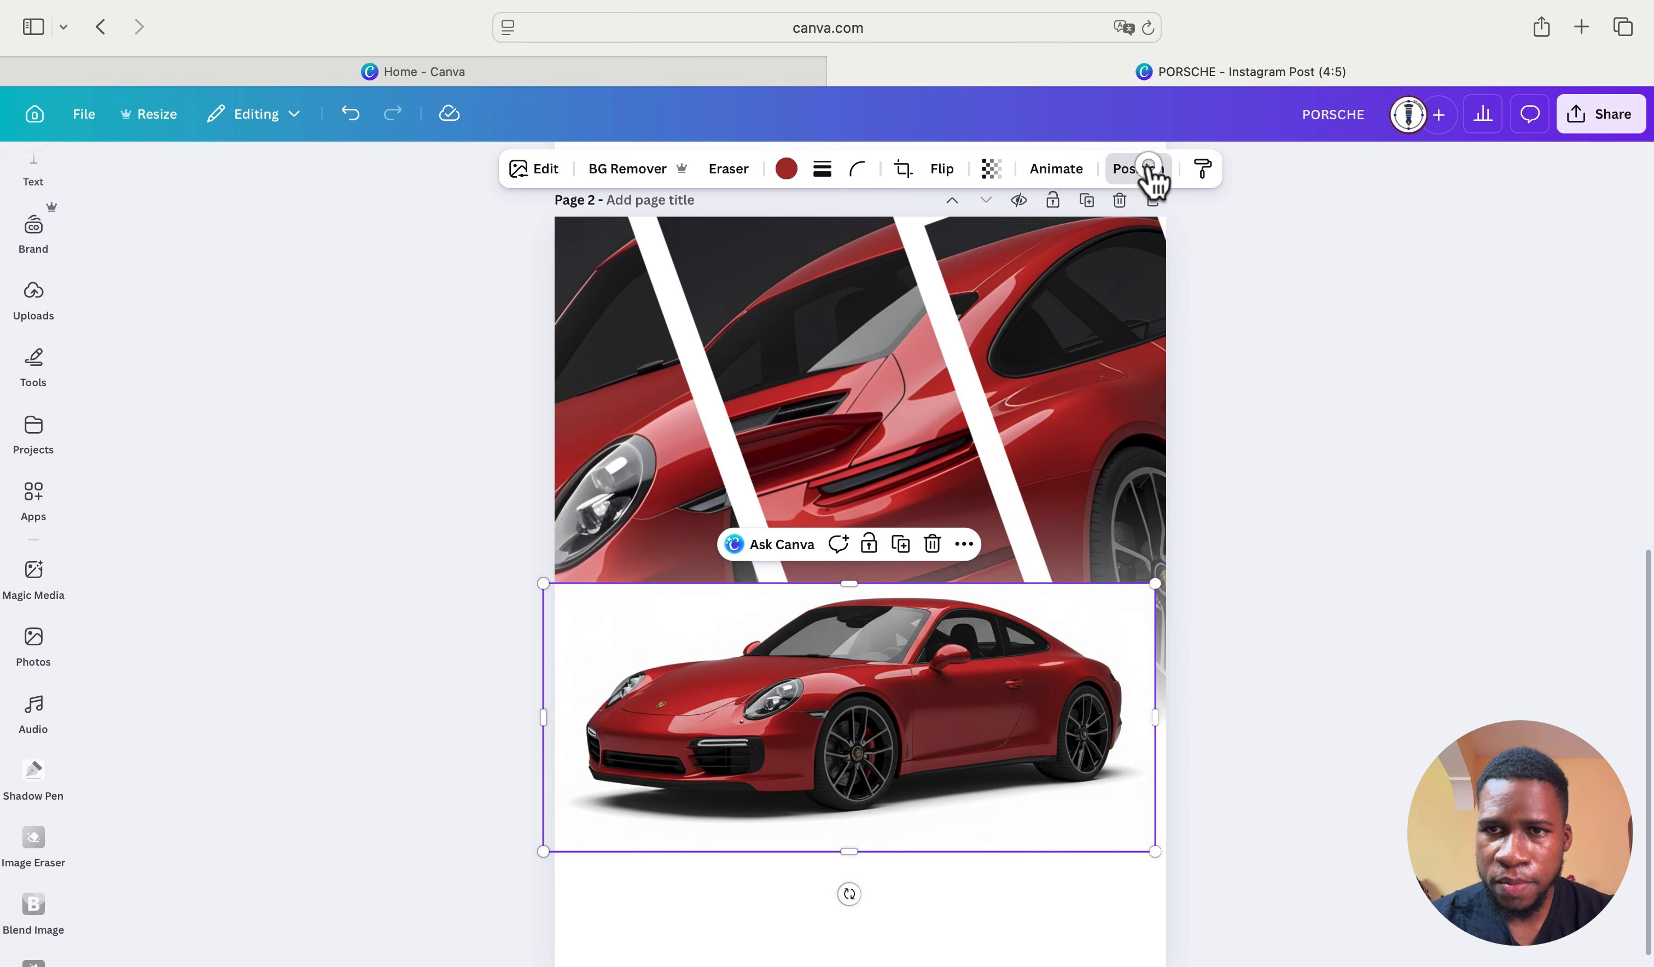
click(358, 224)
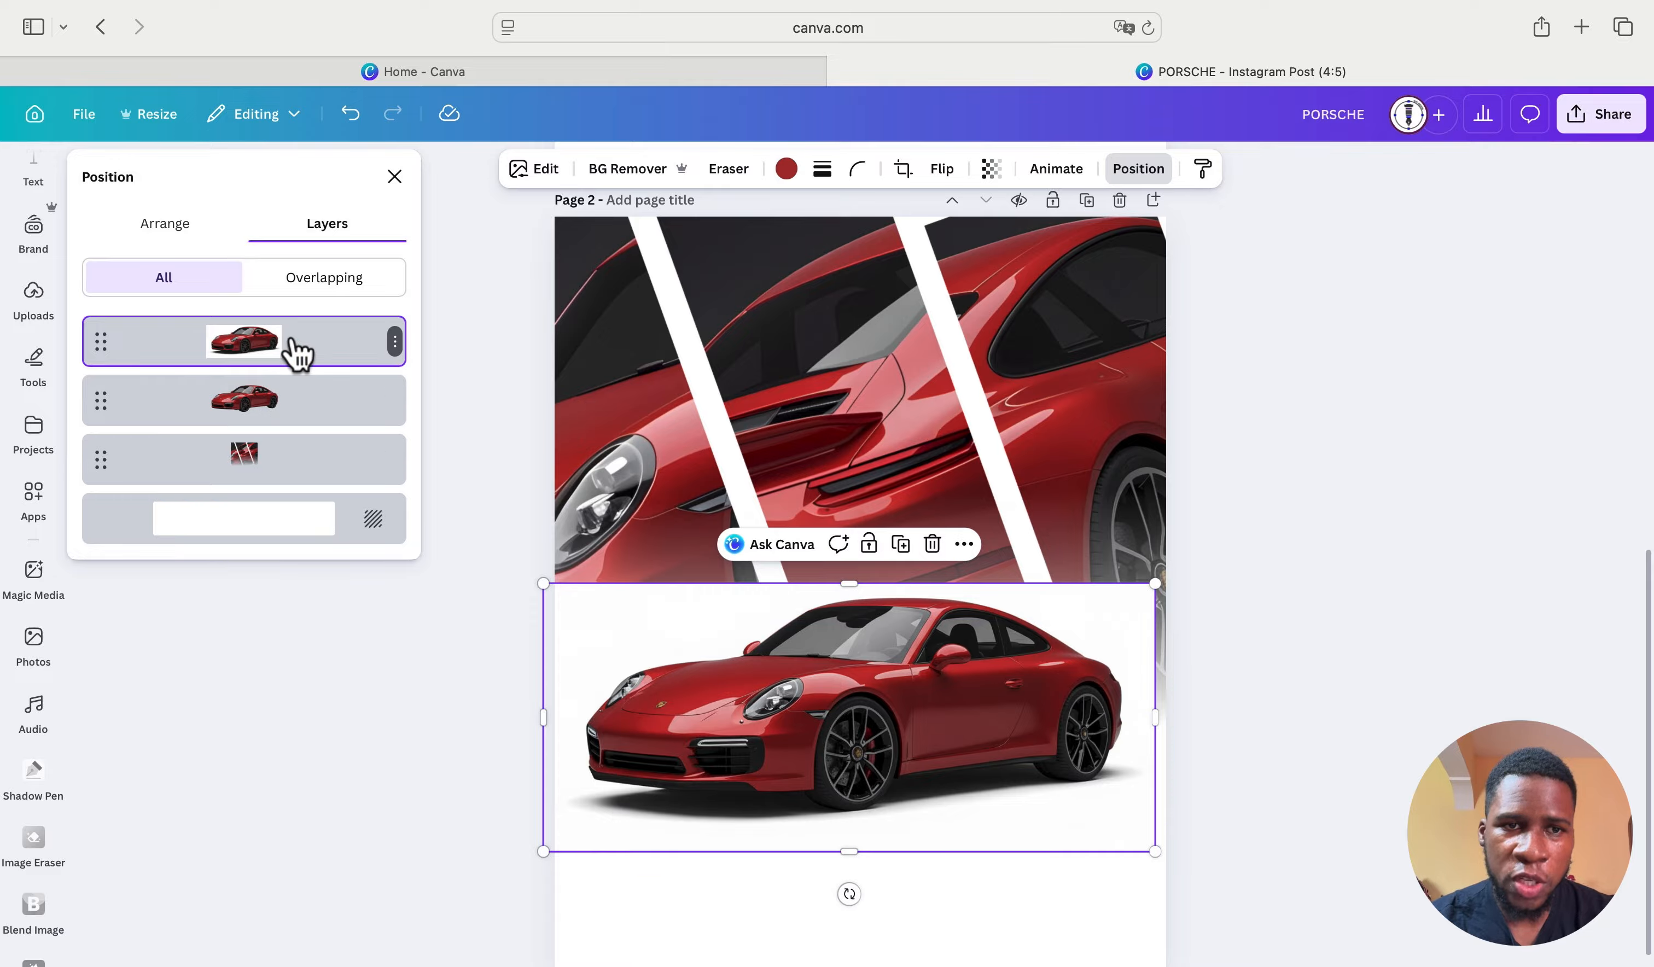
drag(302, 350, 292, 416)
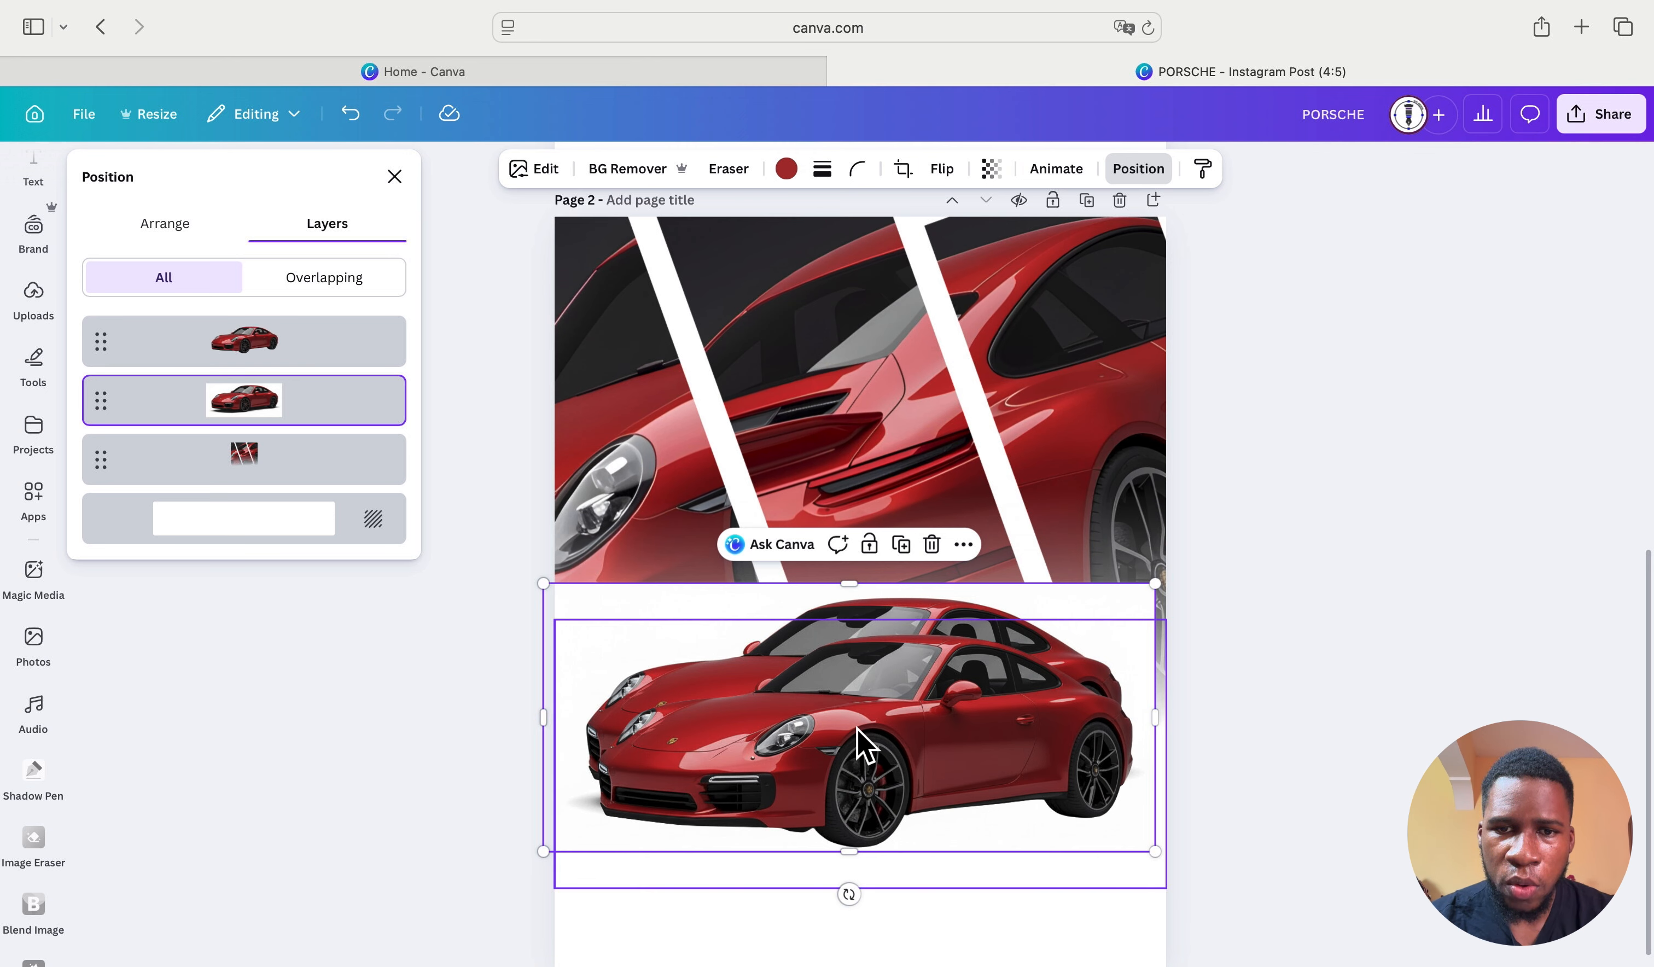
drag(665, 598, 678, 635)
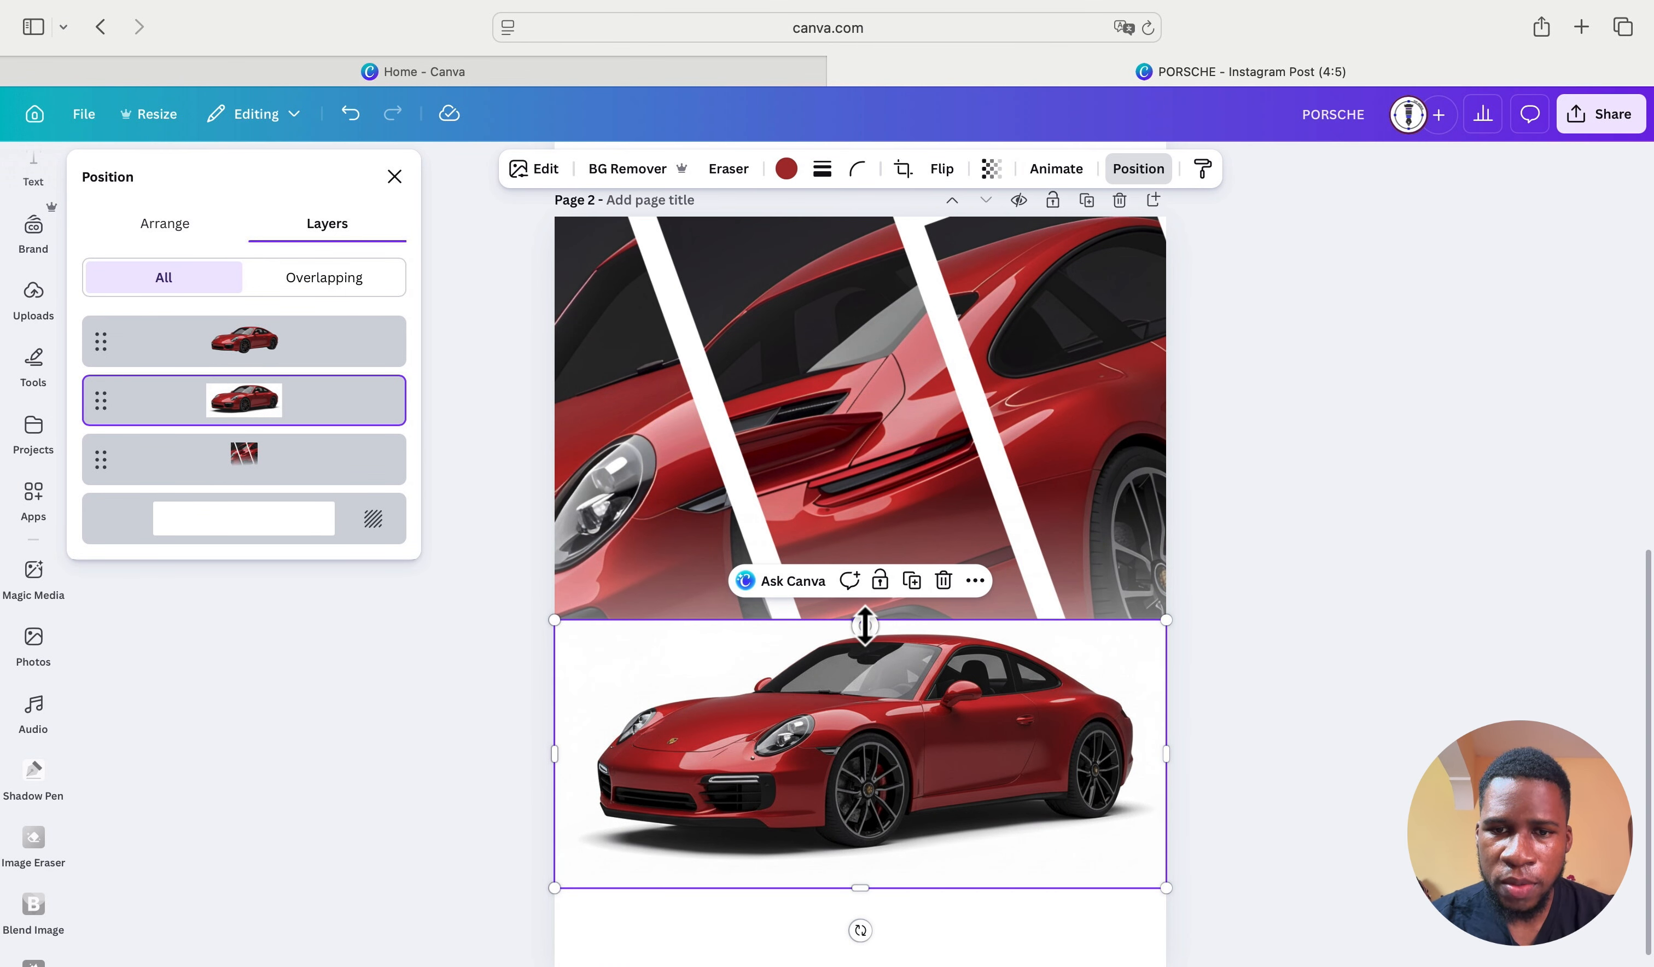
Step: Crop the upper half off the white-background car copy so it covers only the area around the wheels and shadow
drag(865, 625, 867, 761)
click(920, 927)
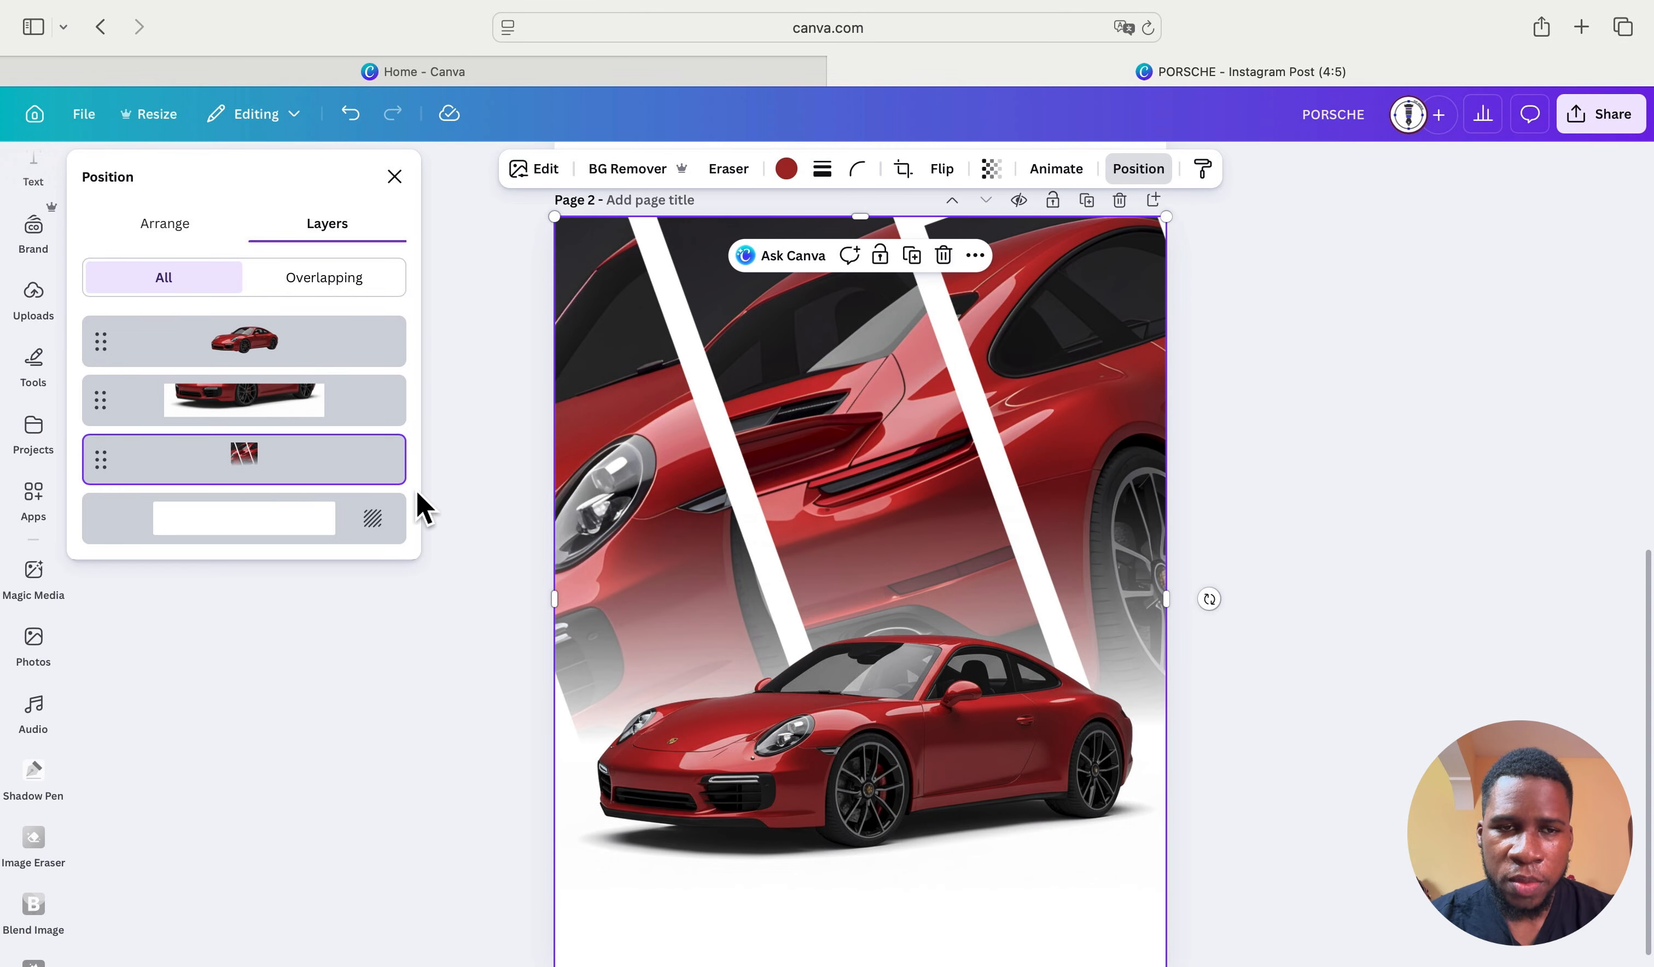
click(262, 415)
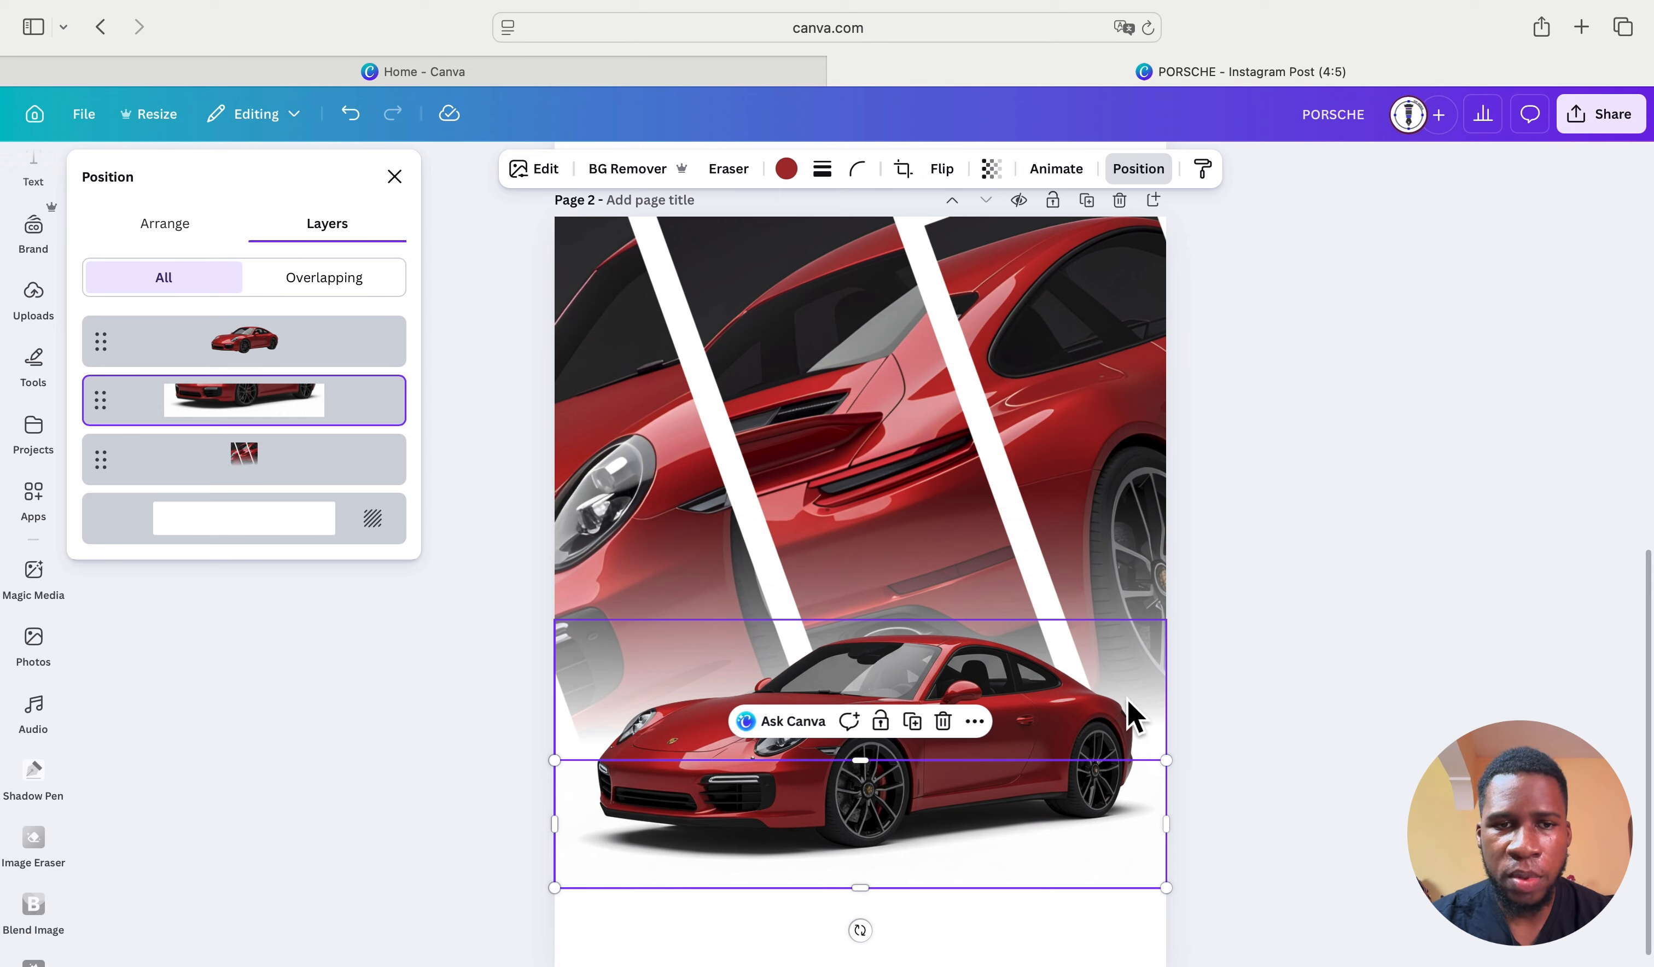
Step: Adjust the cutout car image to brightness 33 and clarity 39
click(256, 340)
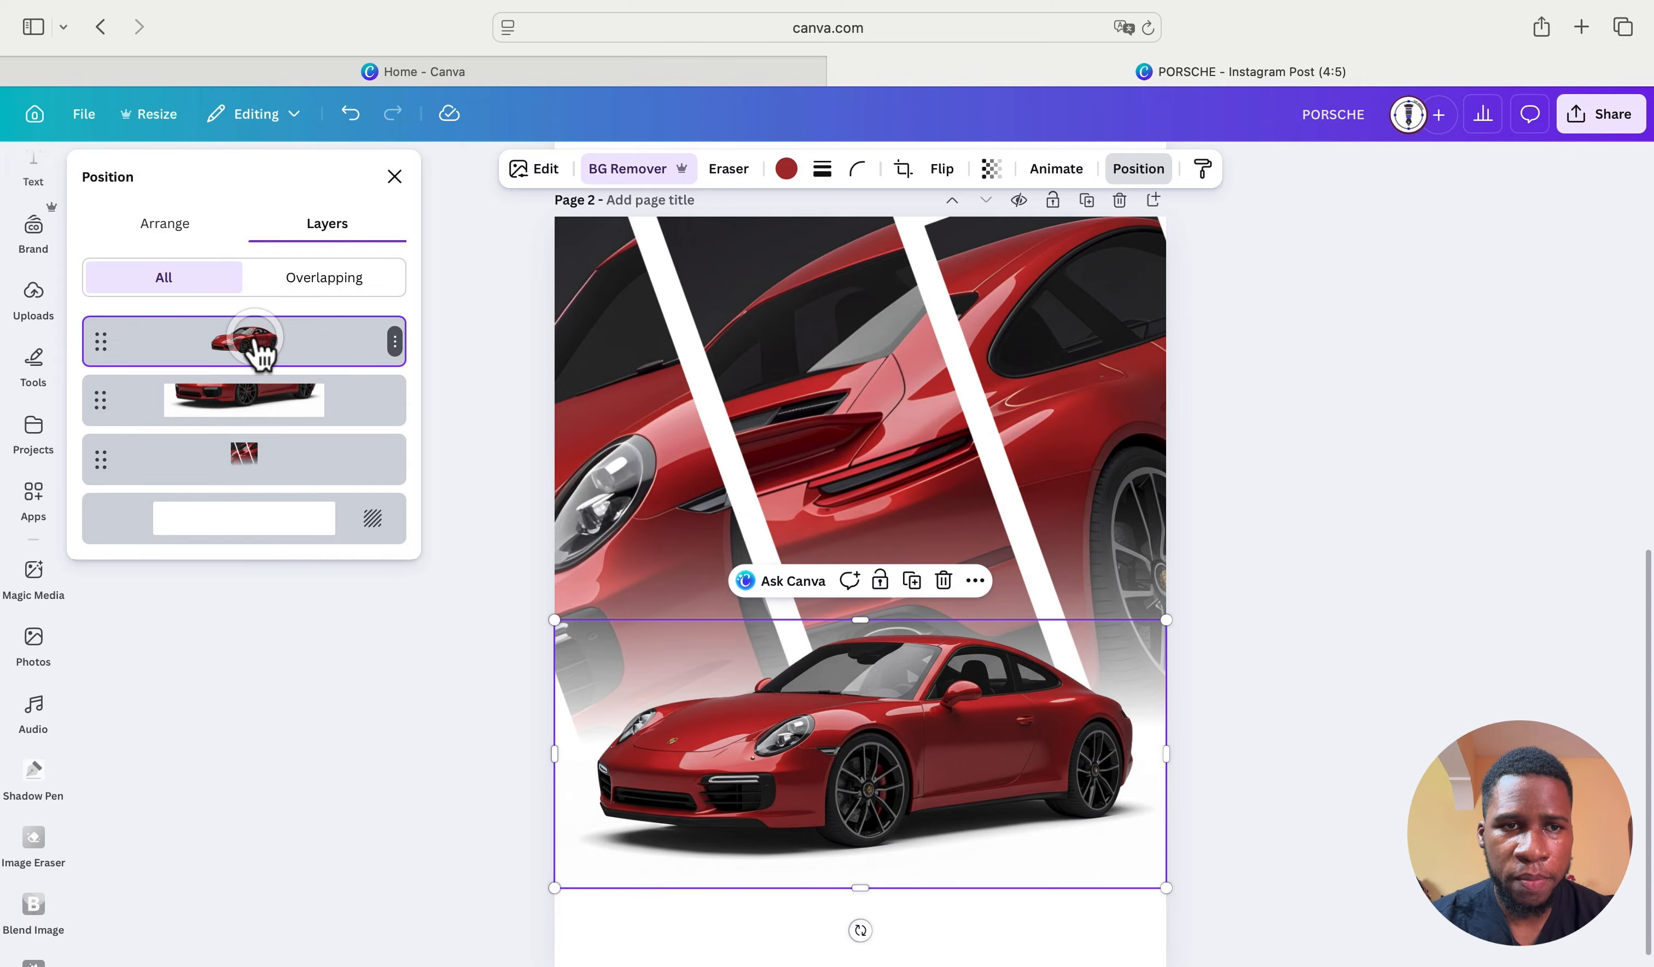
click(545, 170)
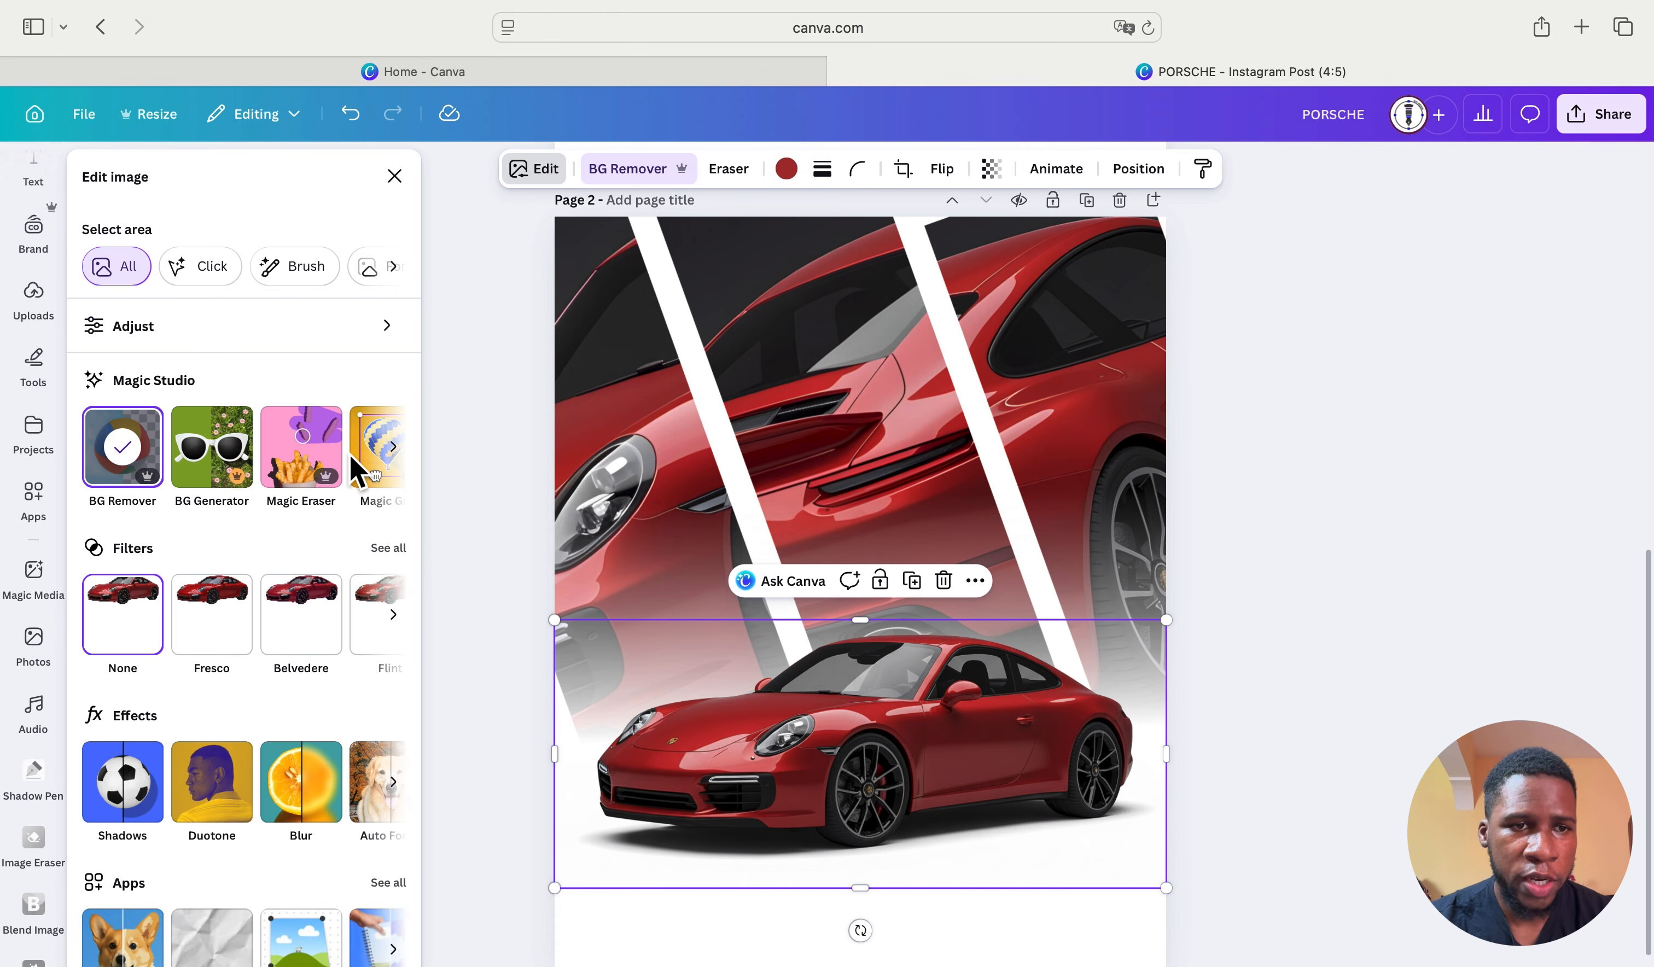
click(276, 339)
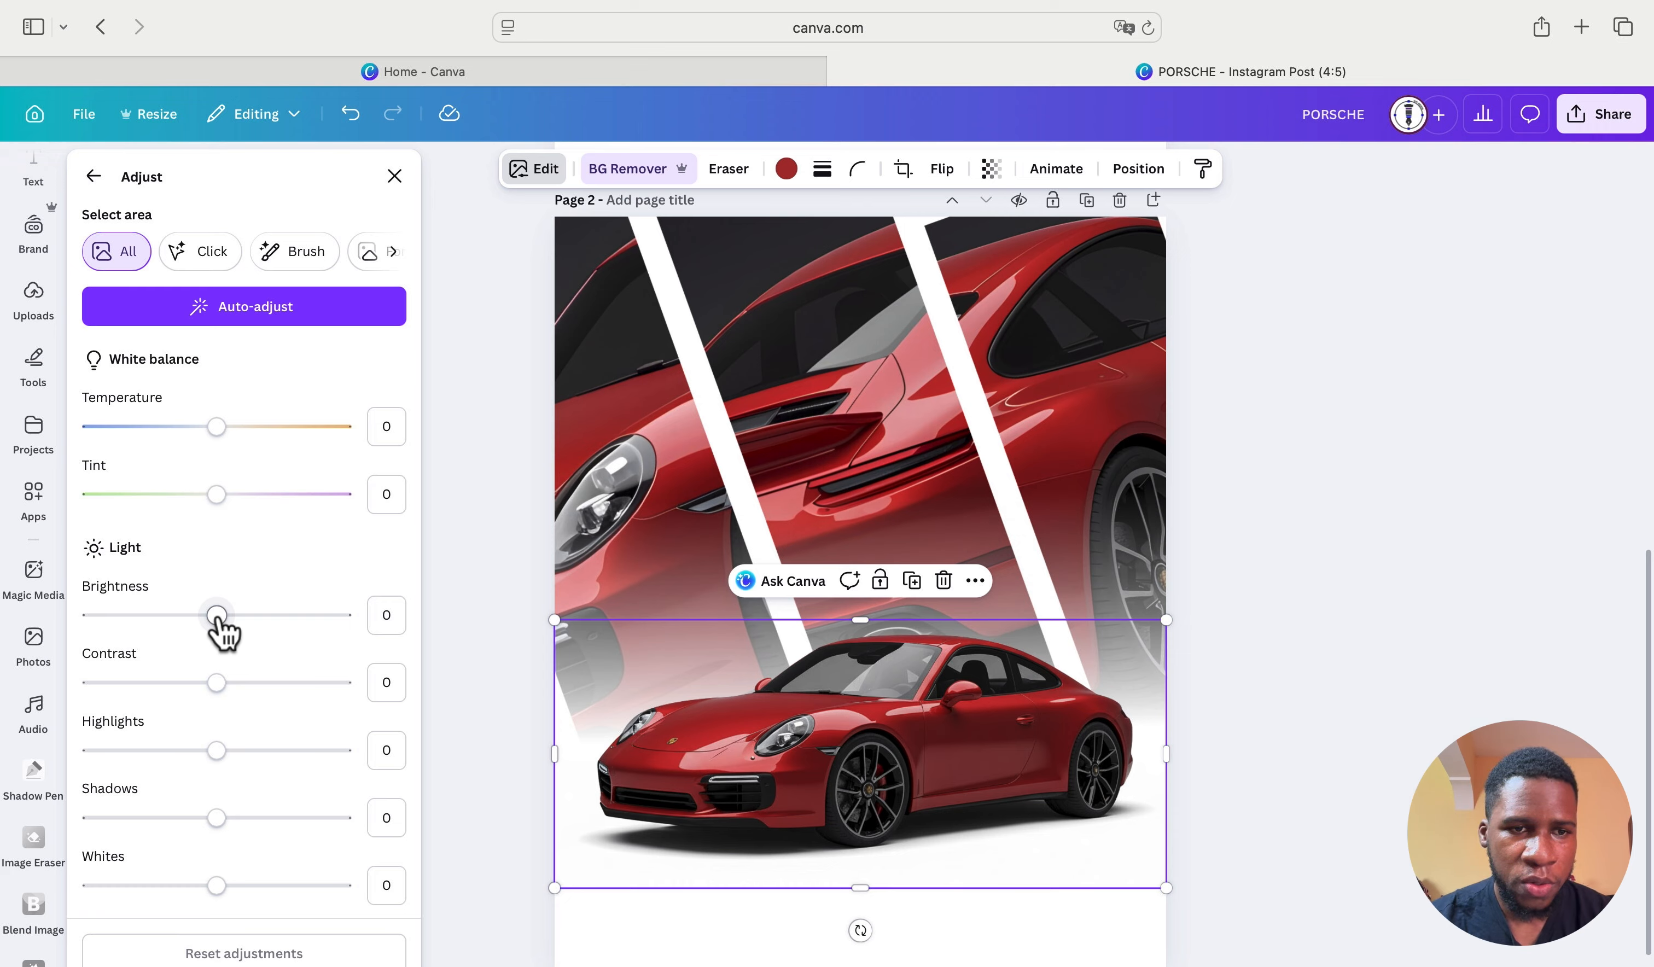
drag(218, 617, 258, 617)
scroll(266, 676, down, 5)
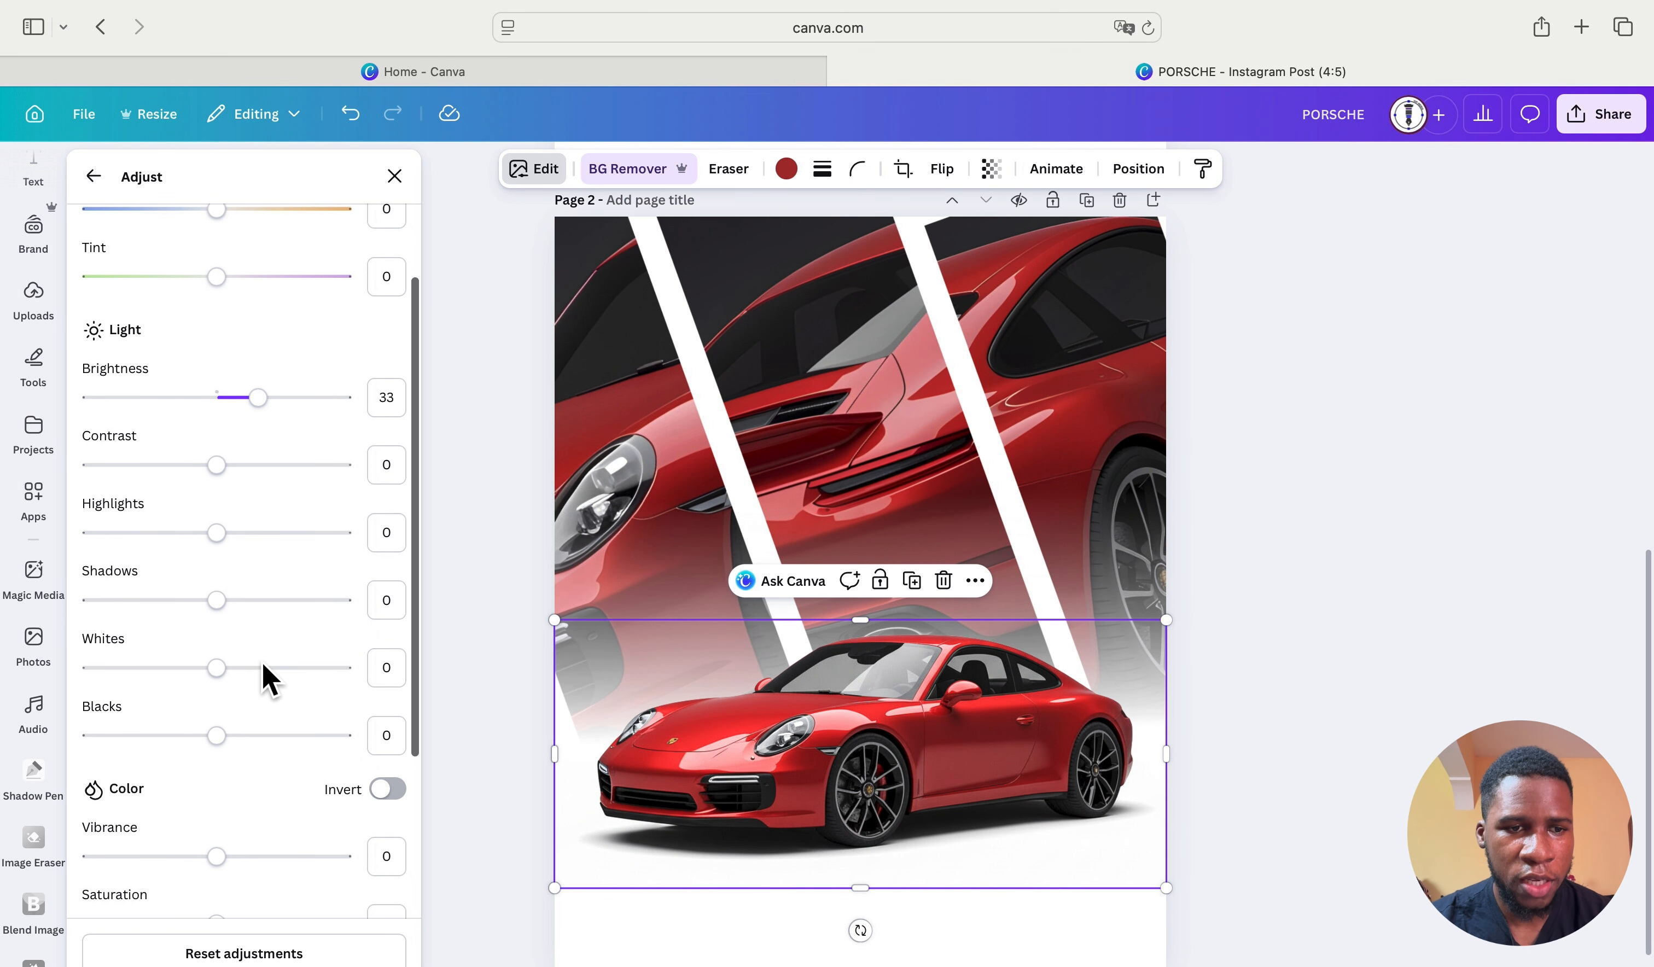
scroll(265, 676, down, 6)
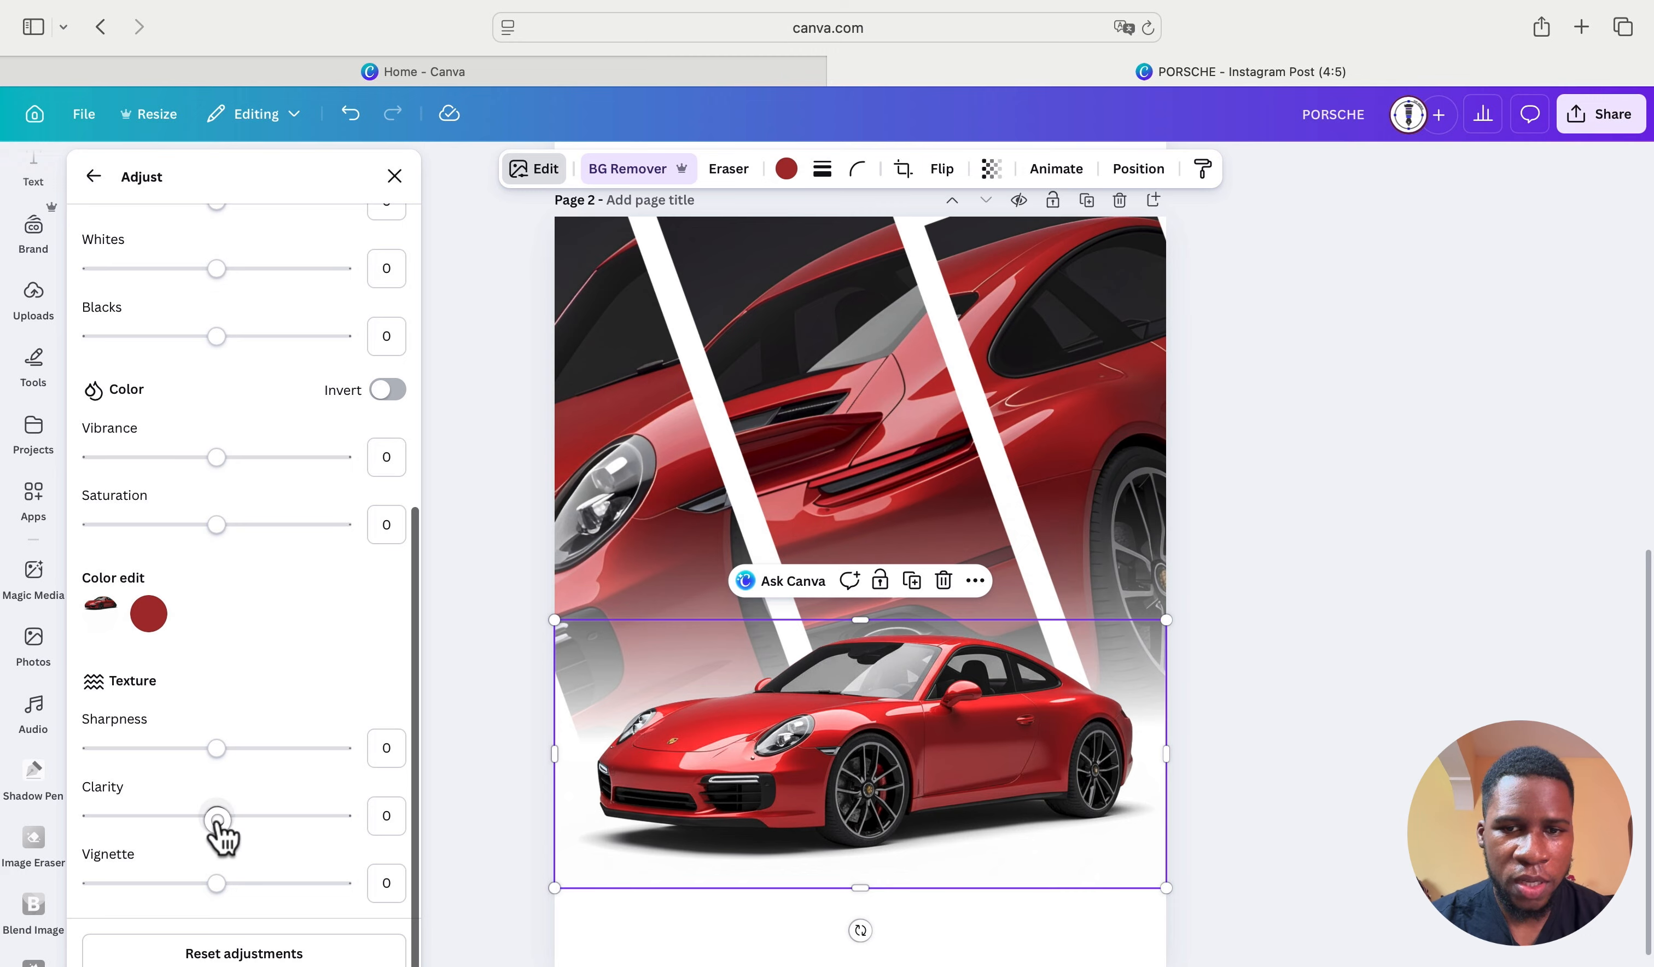
drag(217, 820, 266, 821)
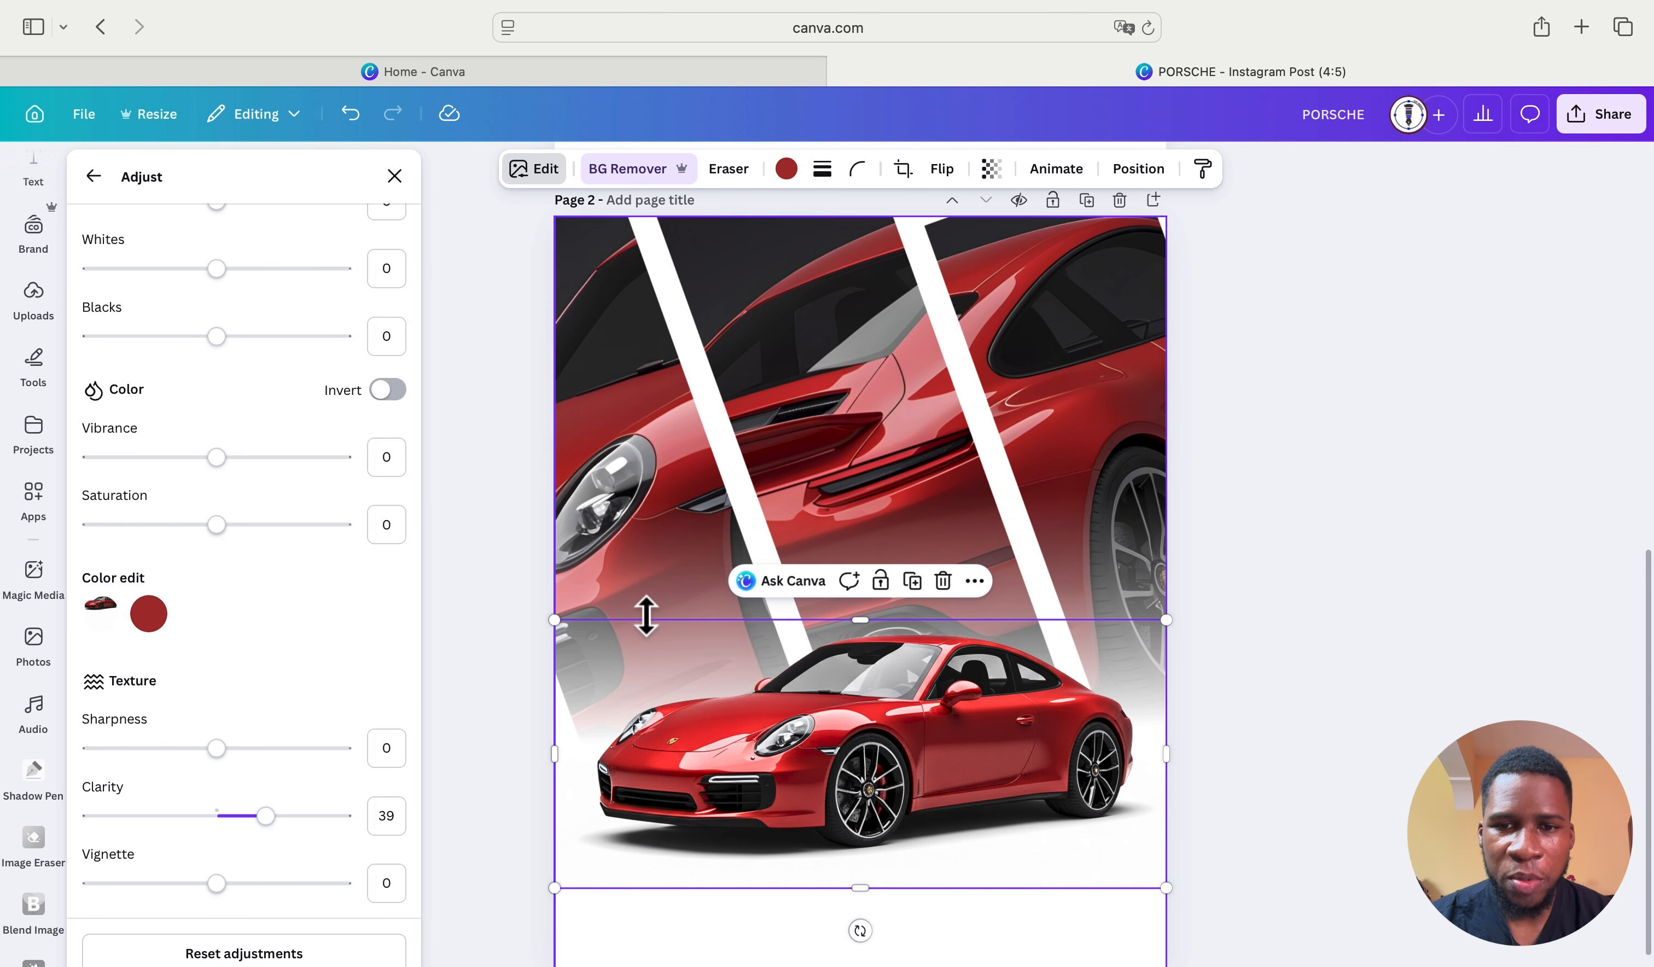
click(397, 180)
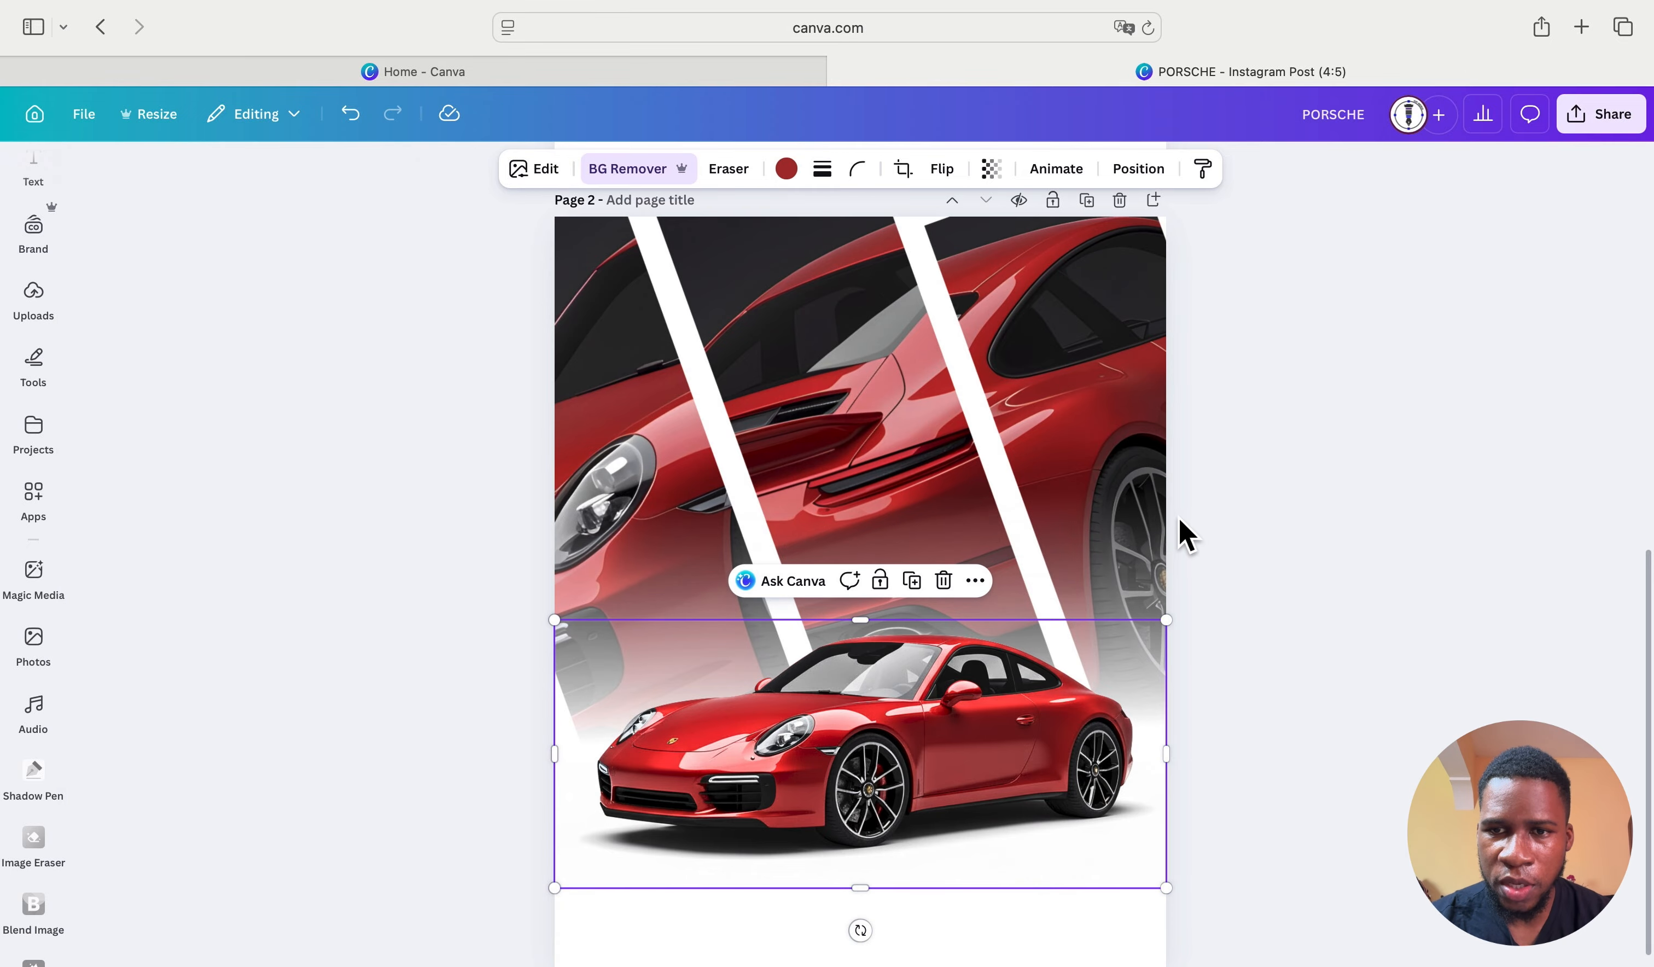
click(1123, 531)
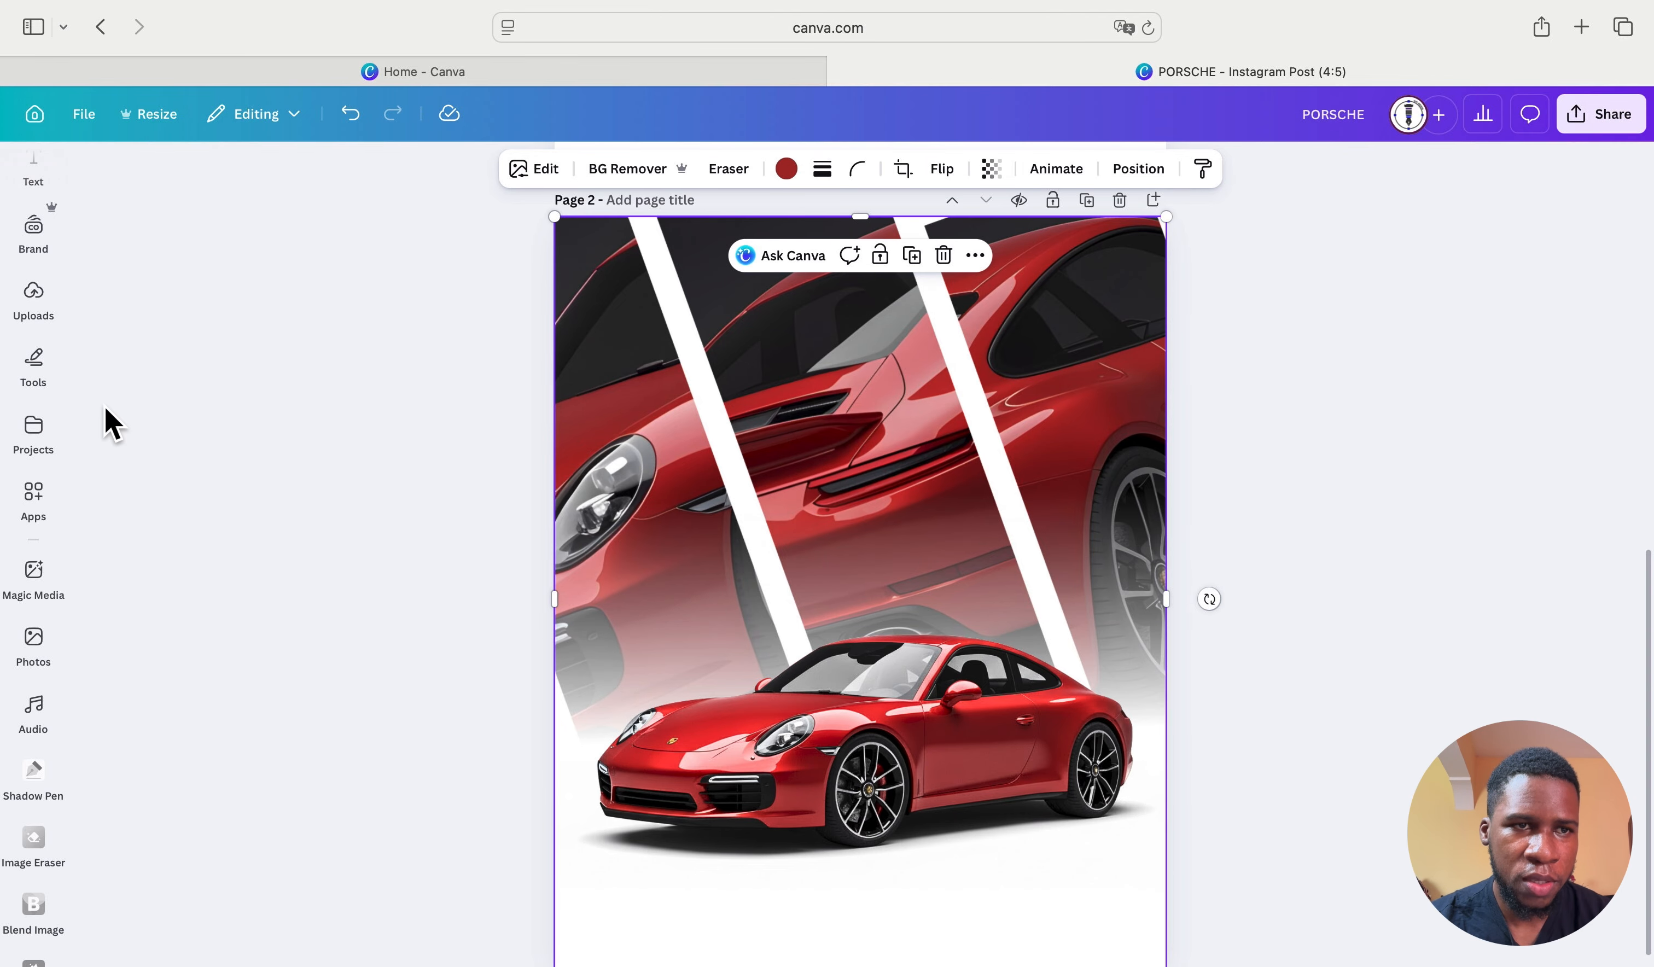
Step: Add a text box reading PORSCHE and place it in the white area below the car
click(35, 187)
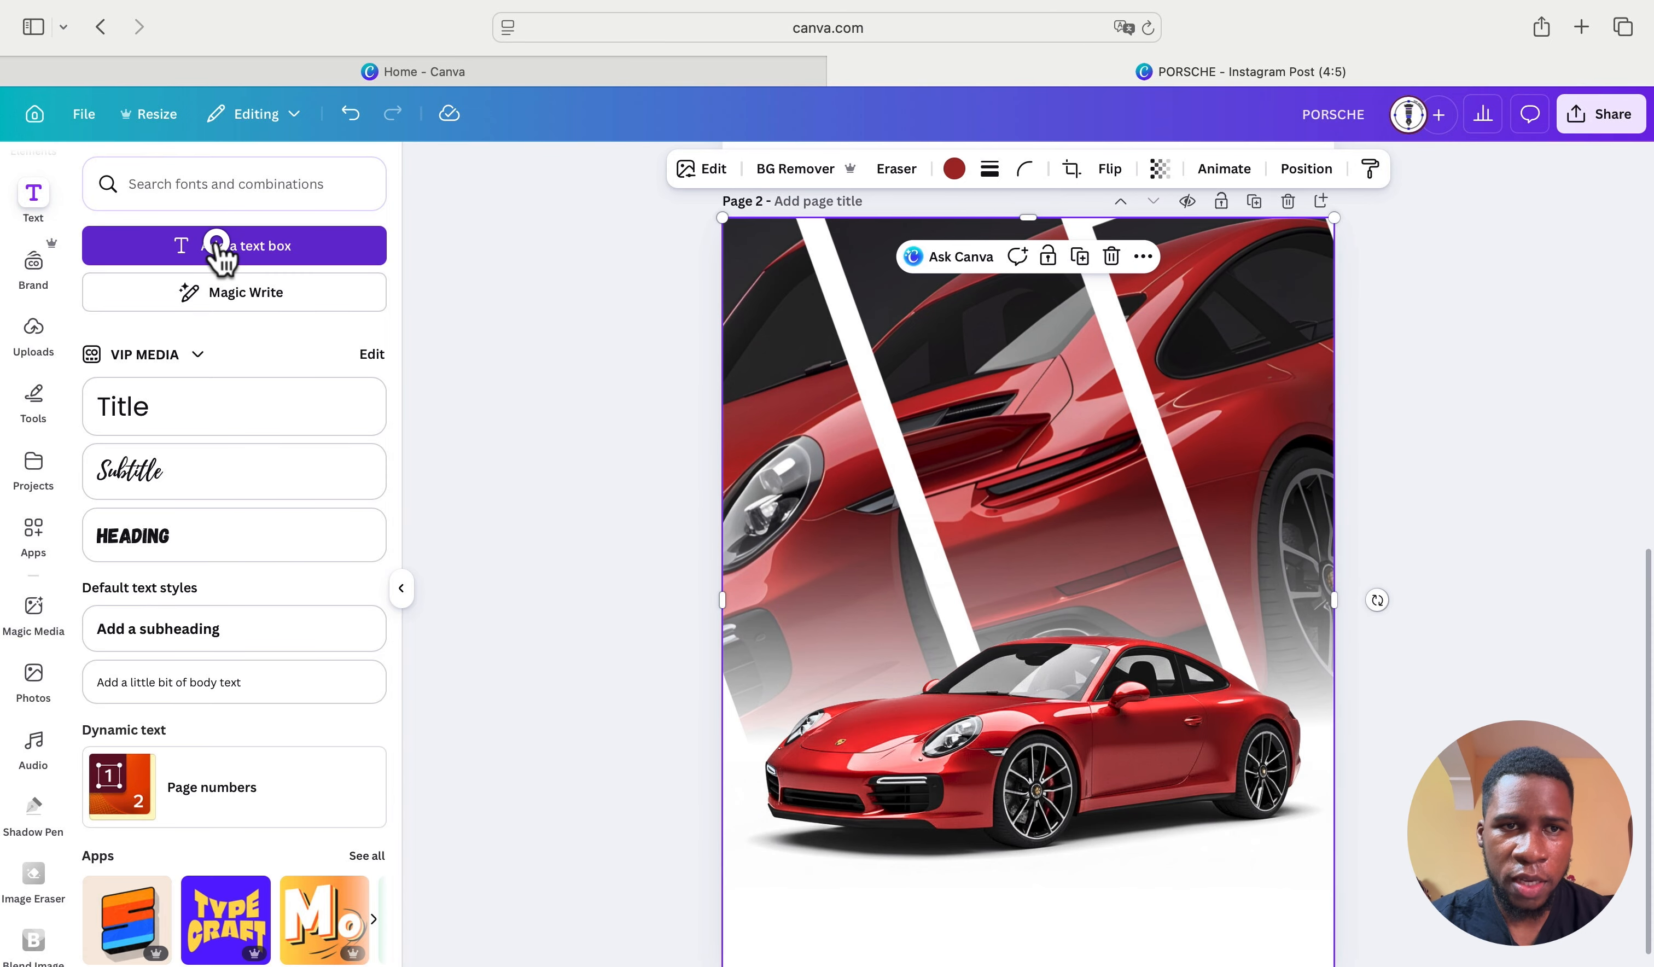
click(217, 243)
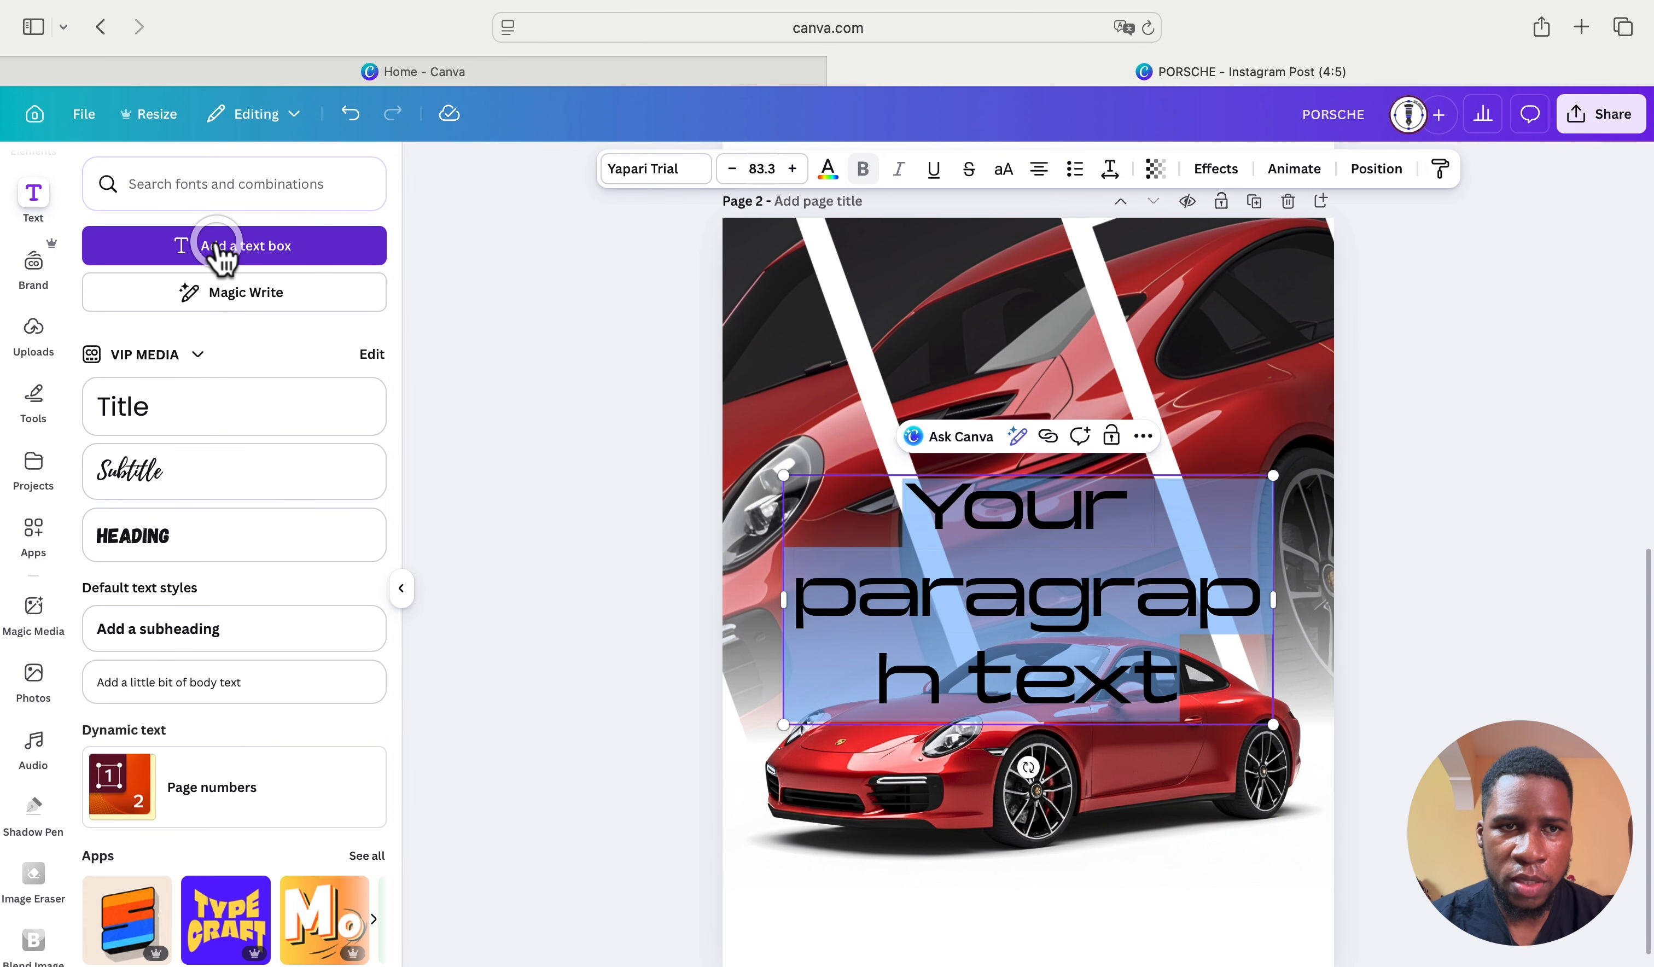
click(1191, 670)
drag(1191, 671, 882, 512)
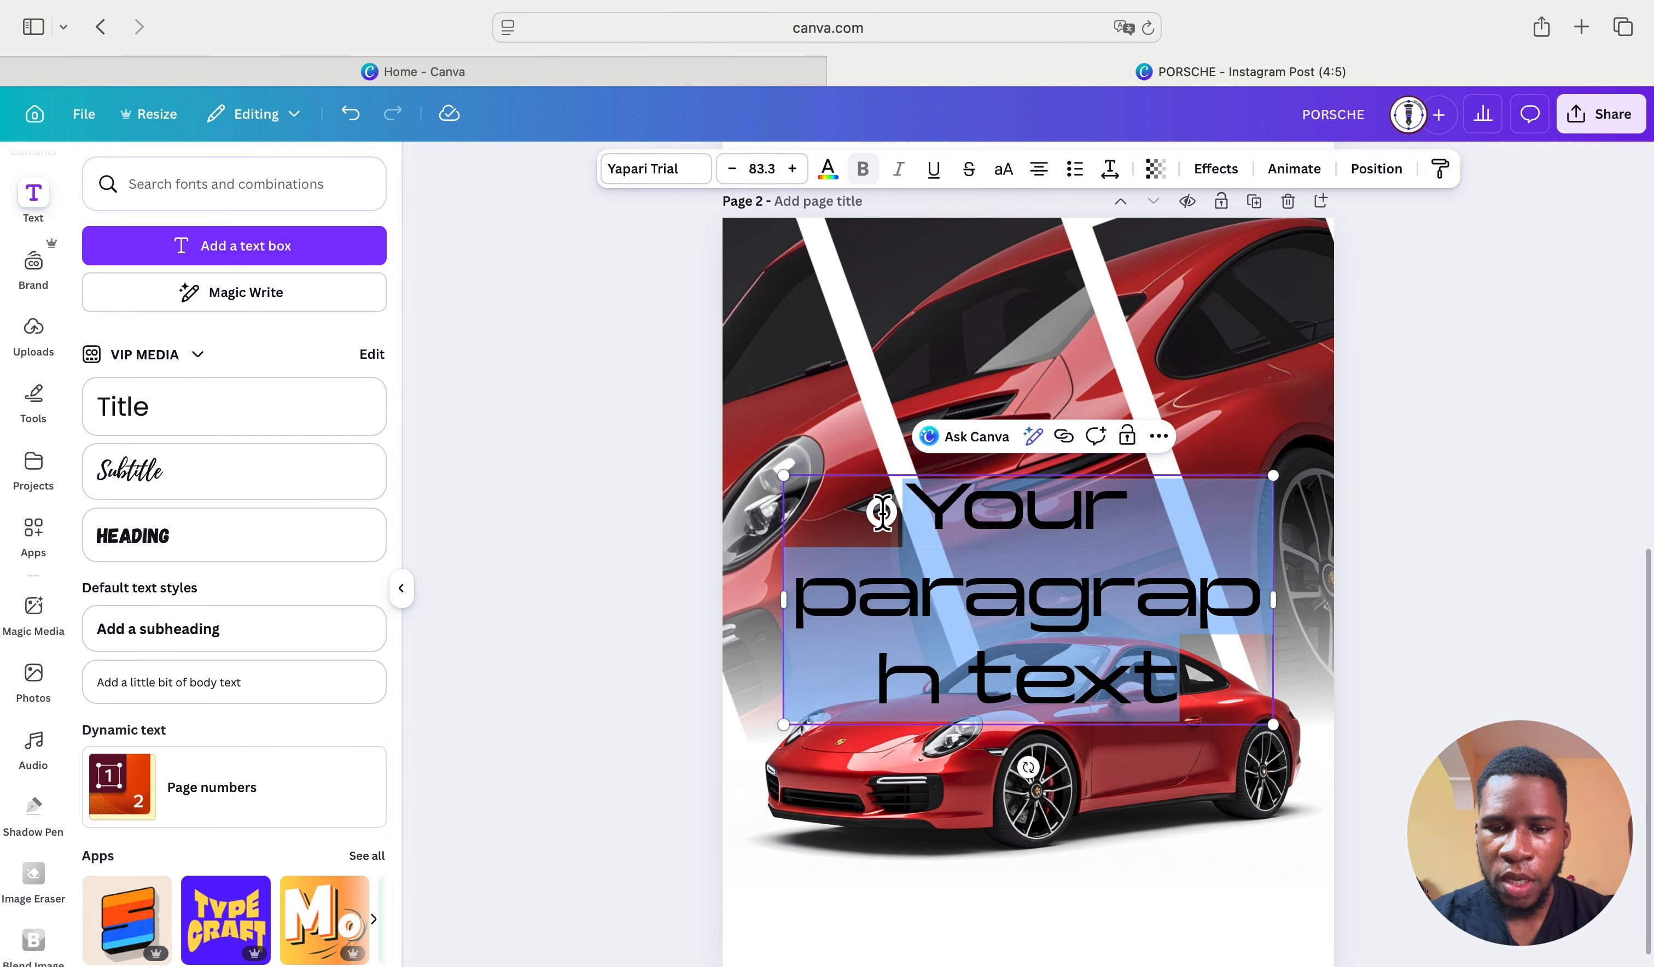
text(POR)
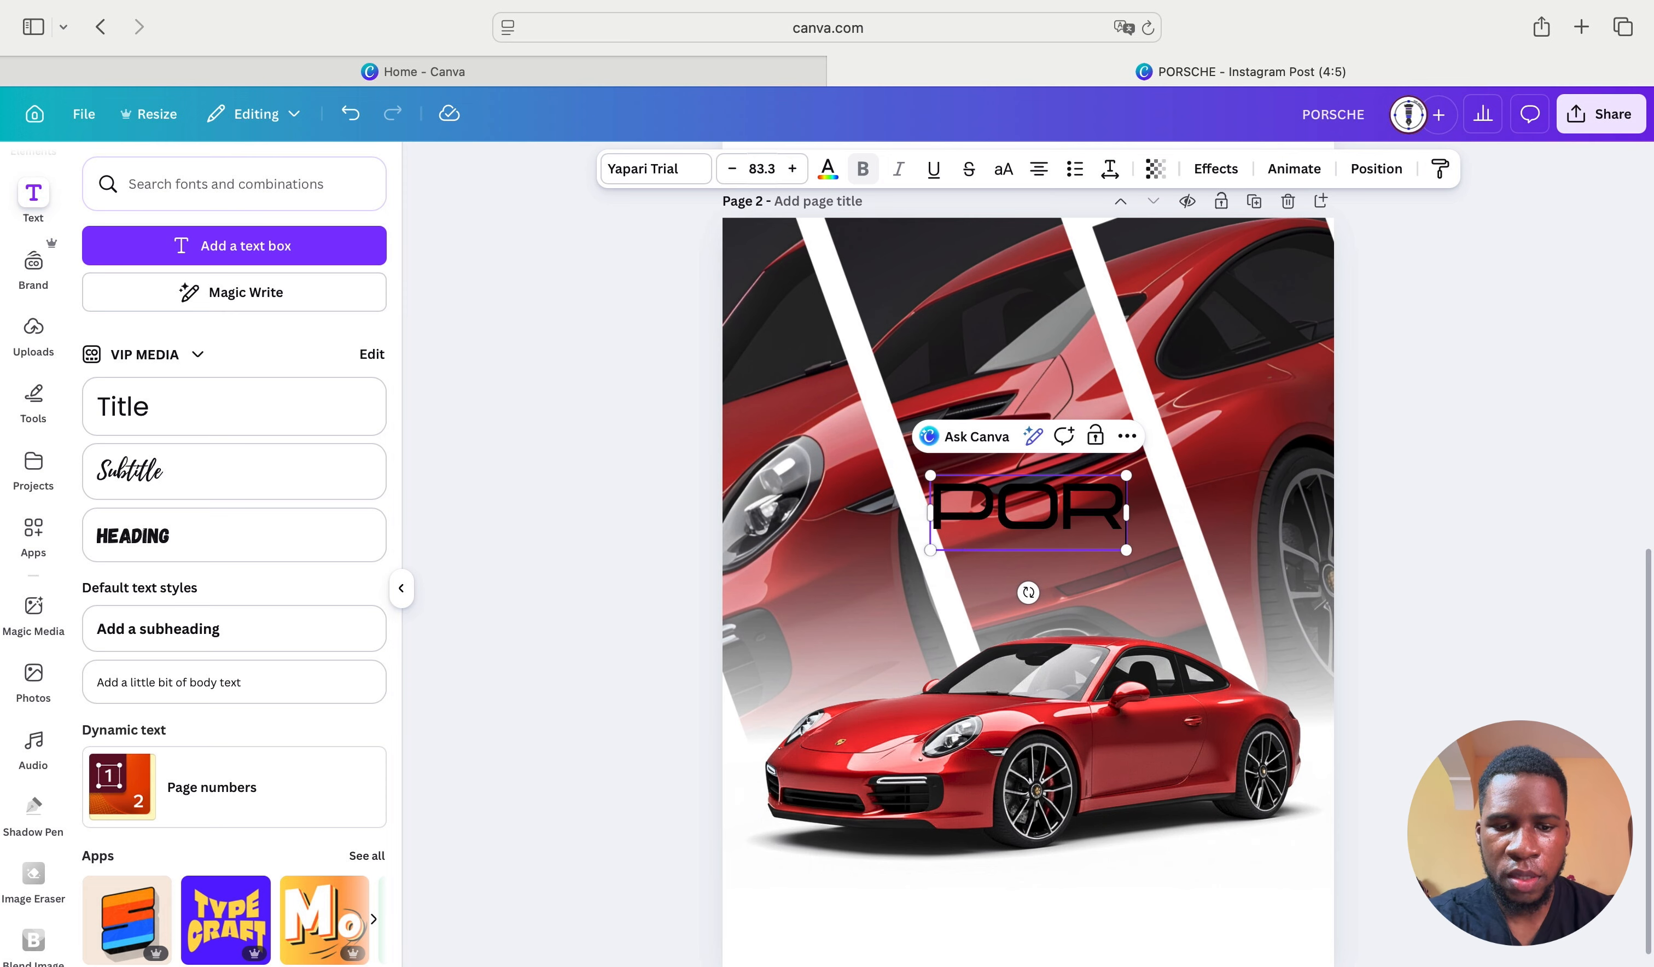
text(SCHE)
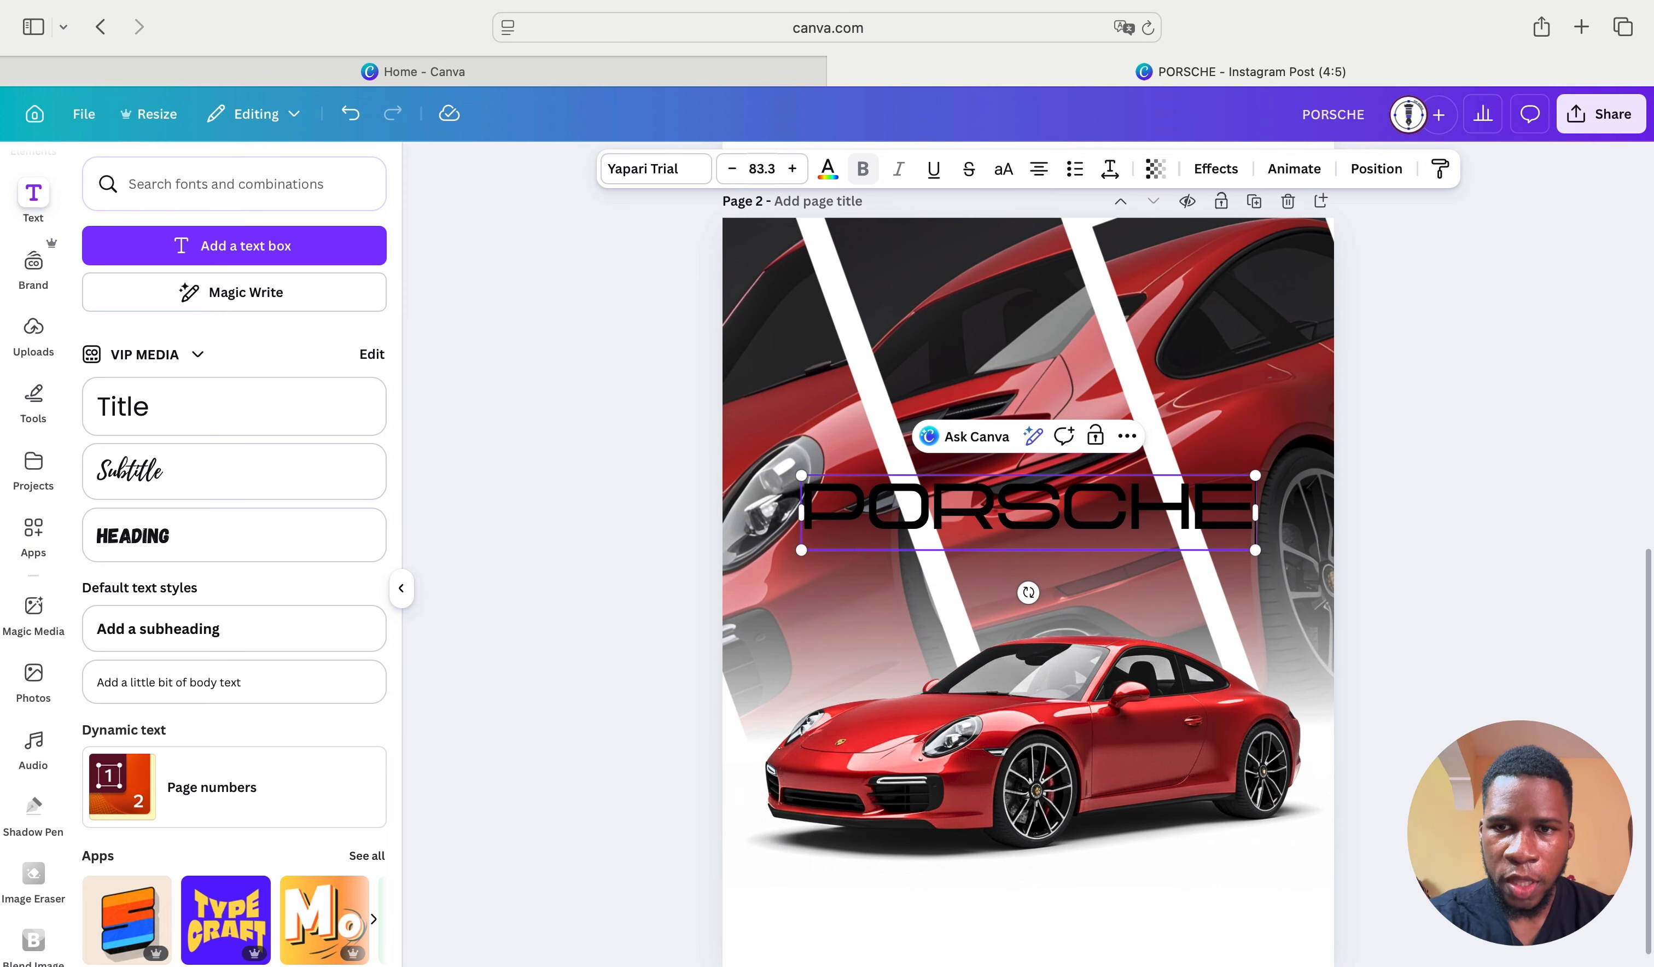
click(1122, 935)
drag(1115, 506, 1131, 918)
click(1135, 916)
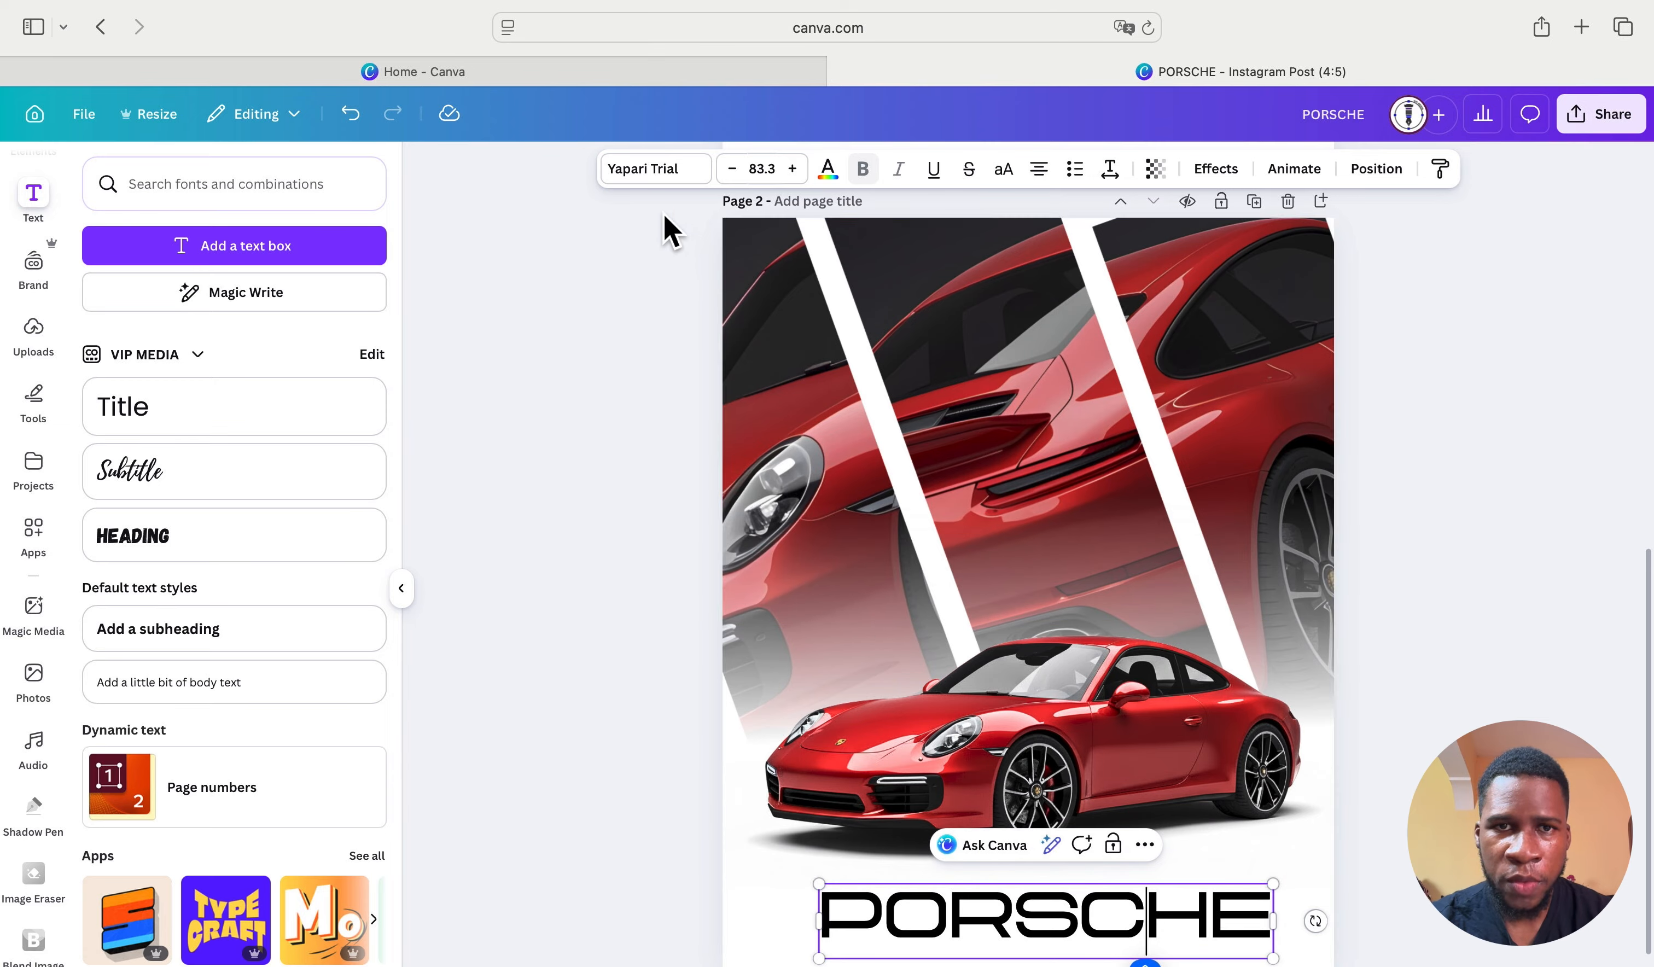
click(634, 176)
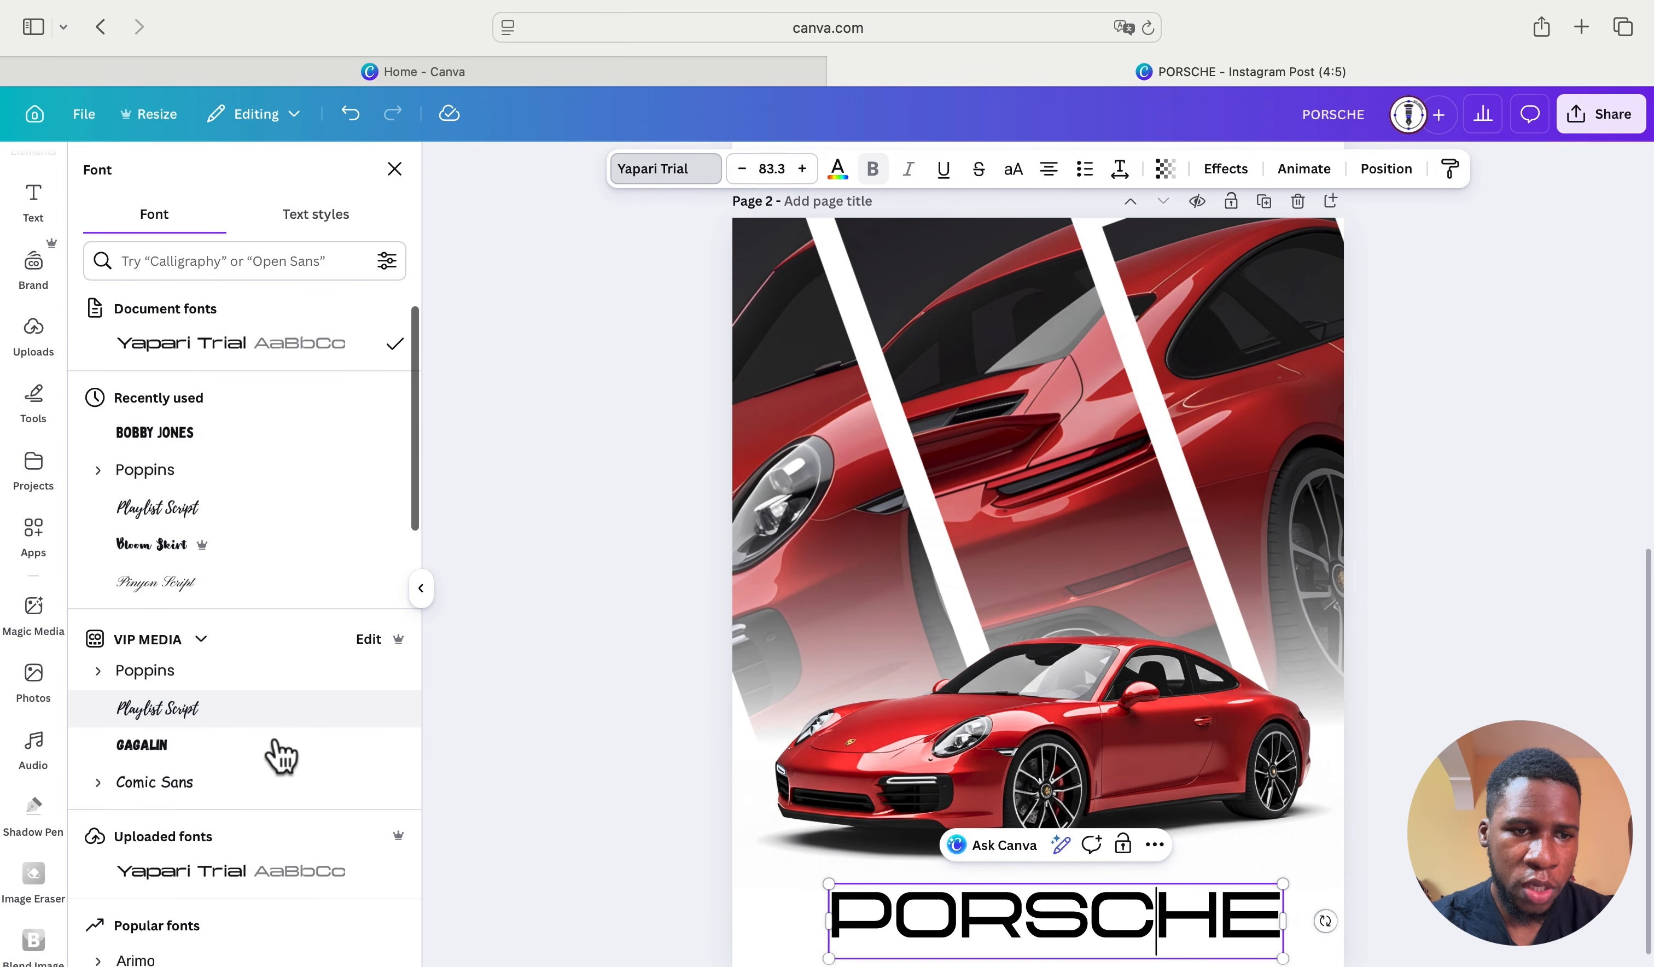
scroll(279, 751, down, 3)
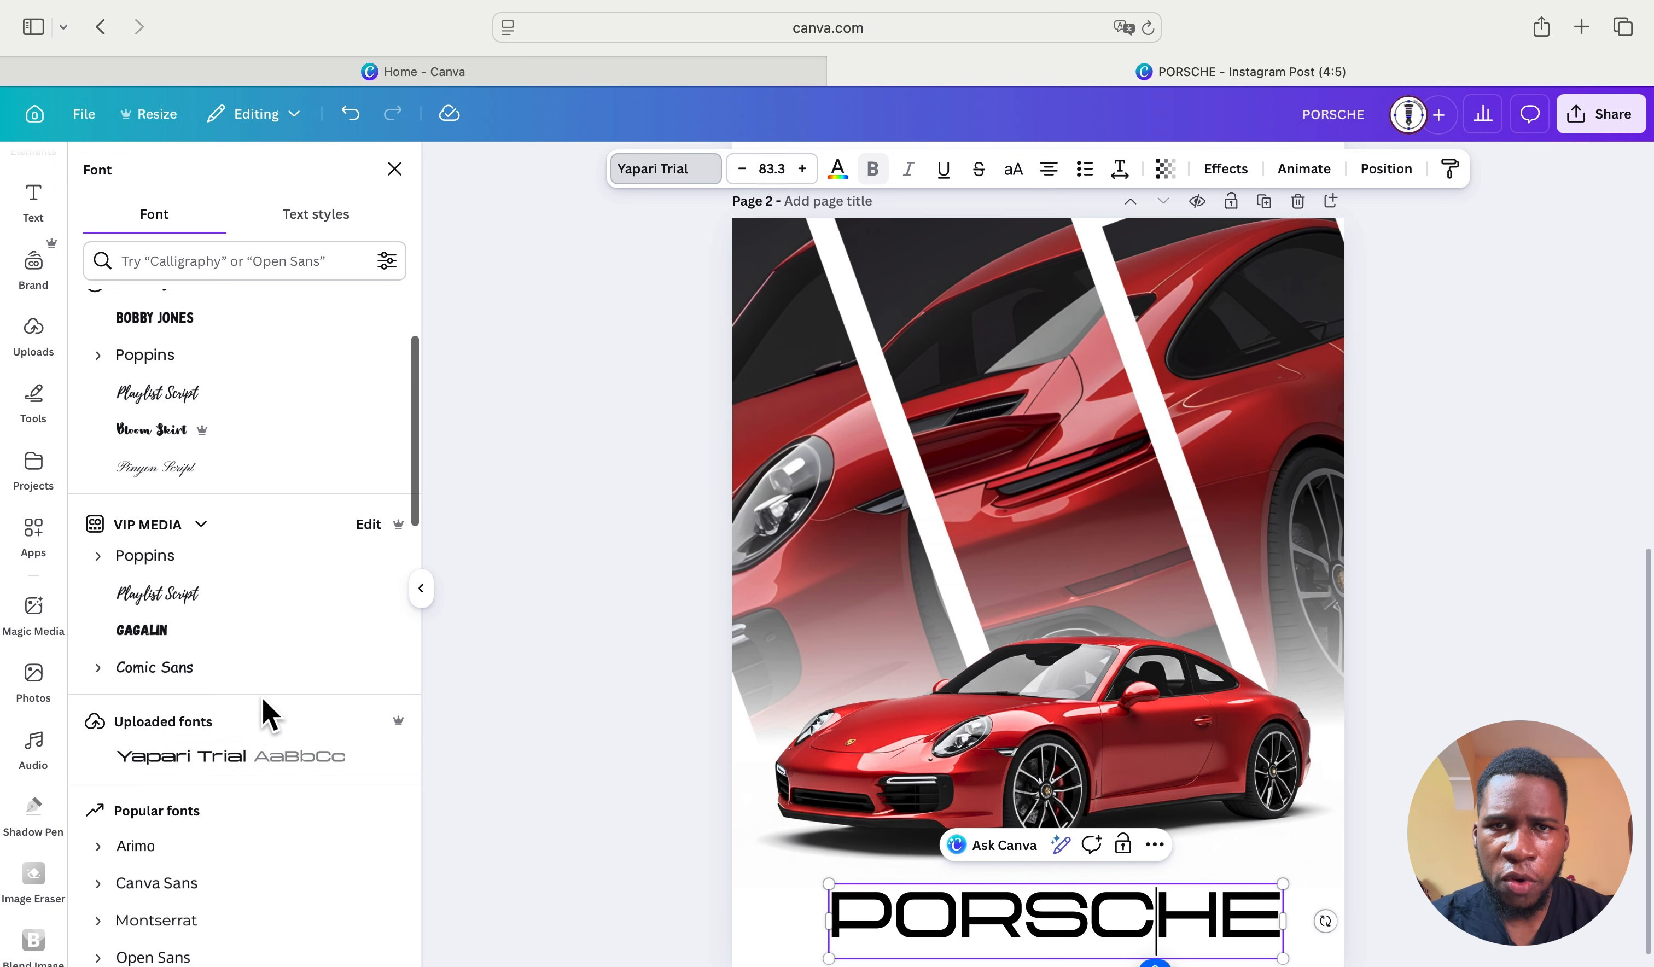
mouse_move(384, 779)
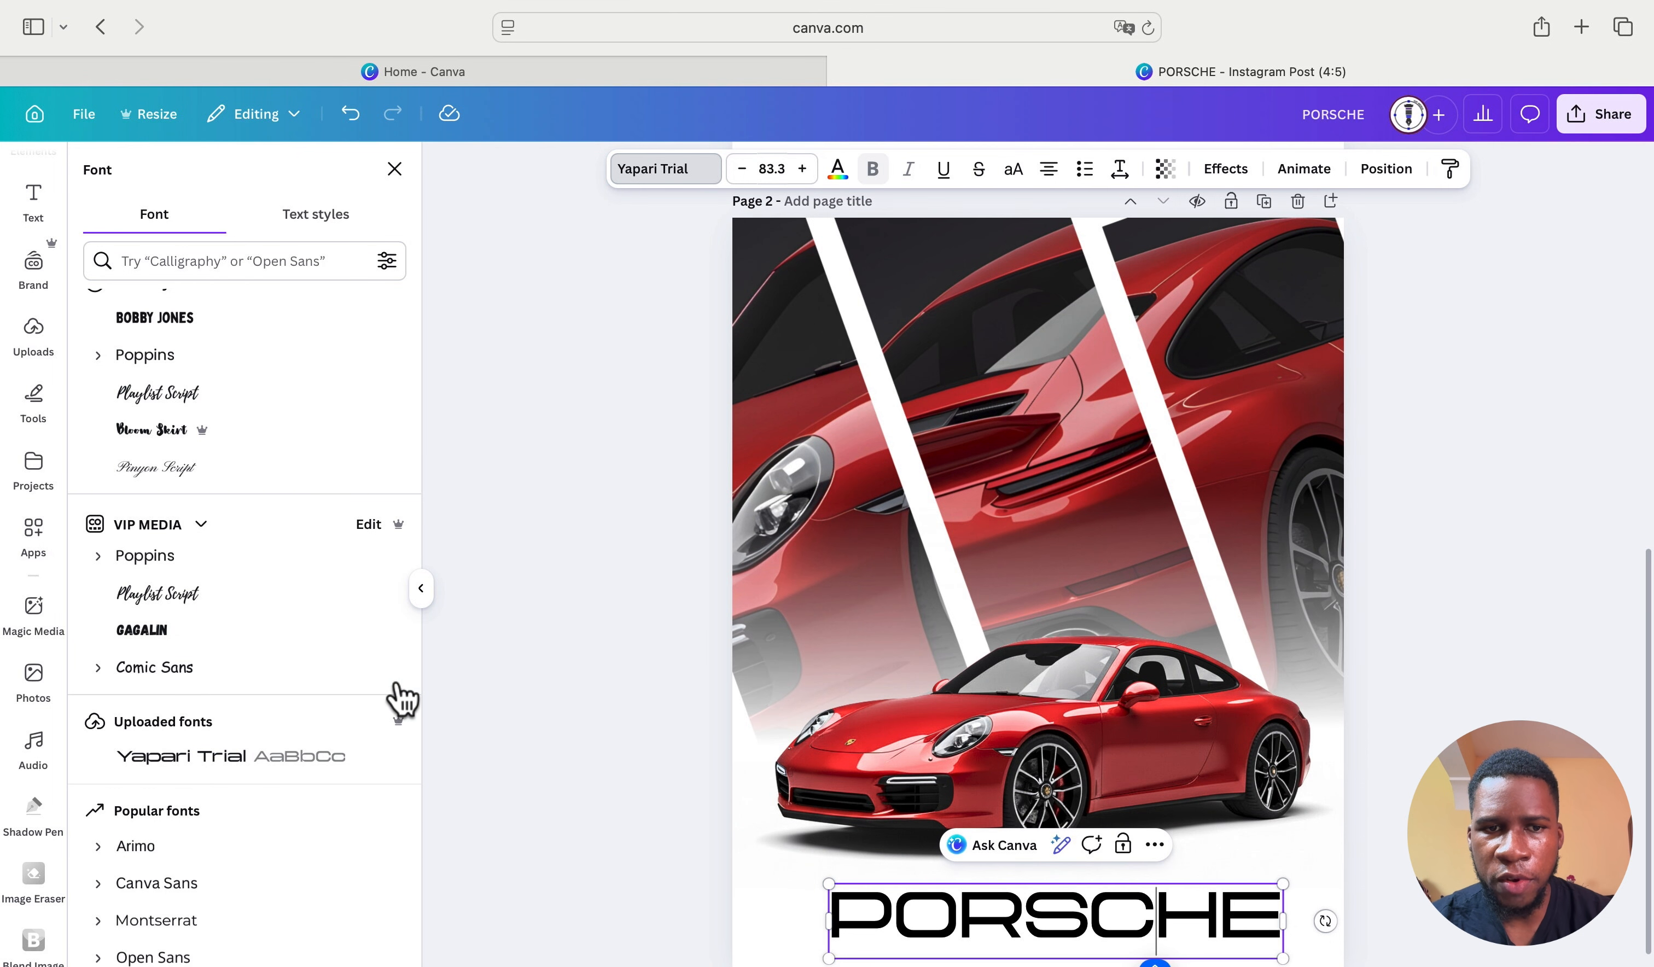
click(420, 589)
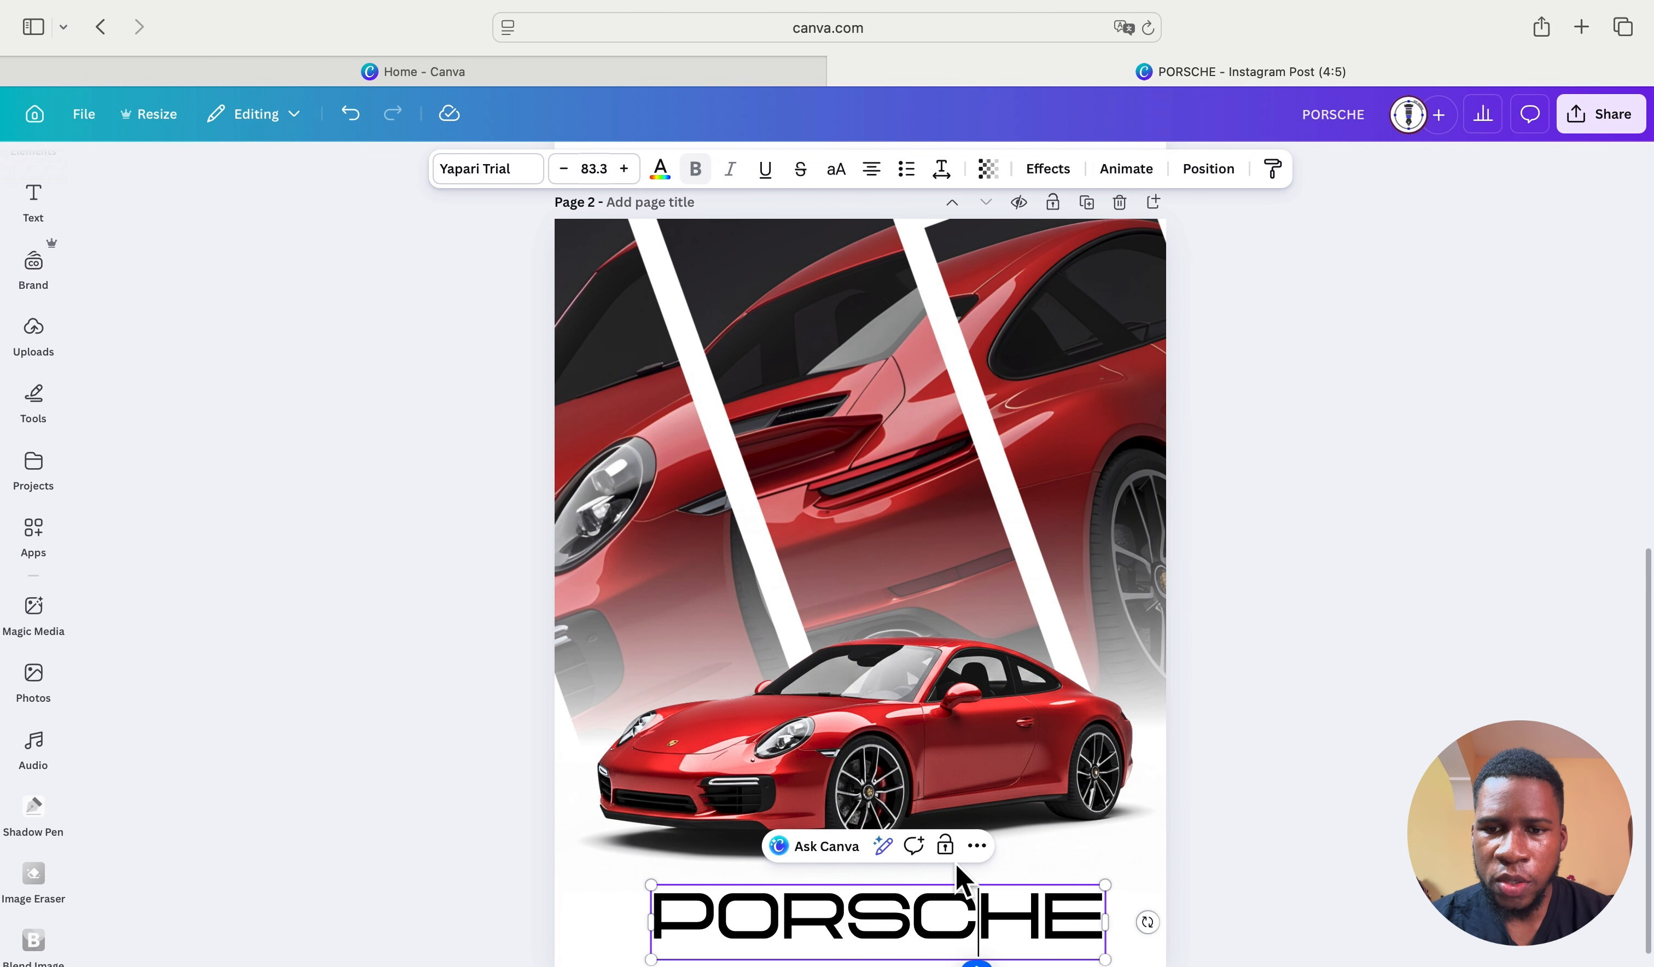
Step: Centre the PORSCHE title horizontally on the page beneath the car
click(1300, 858)
scroll(1106, 864, down, 2)
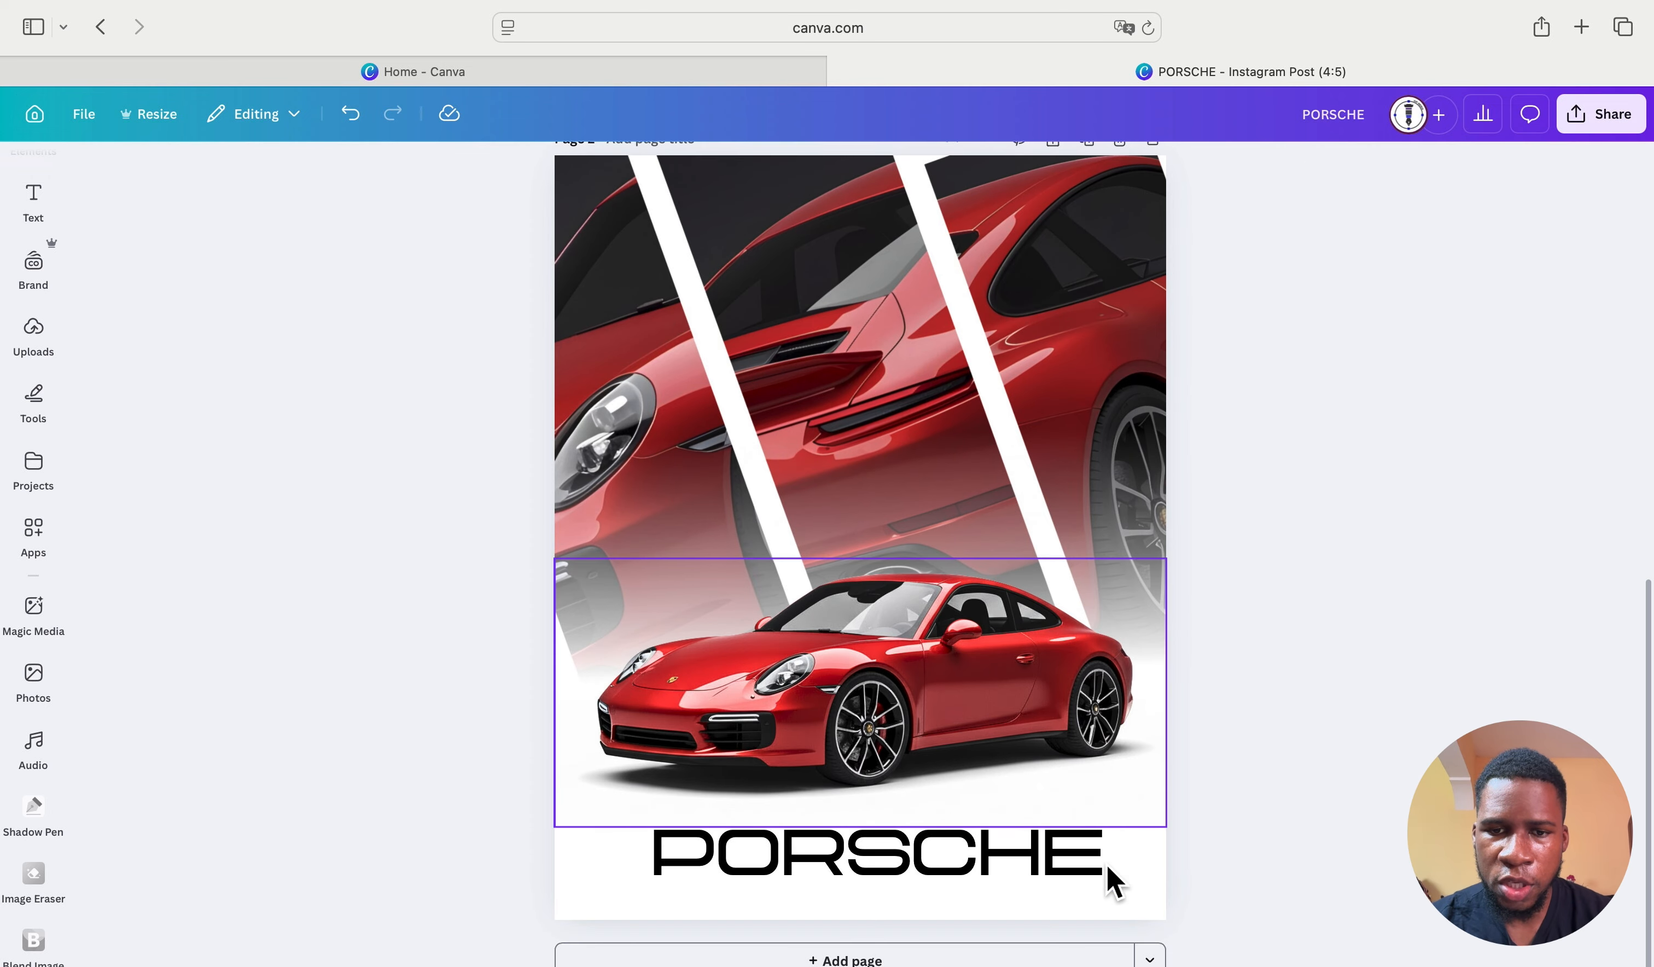
drag(1065, 858, 1048, 861)
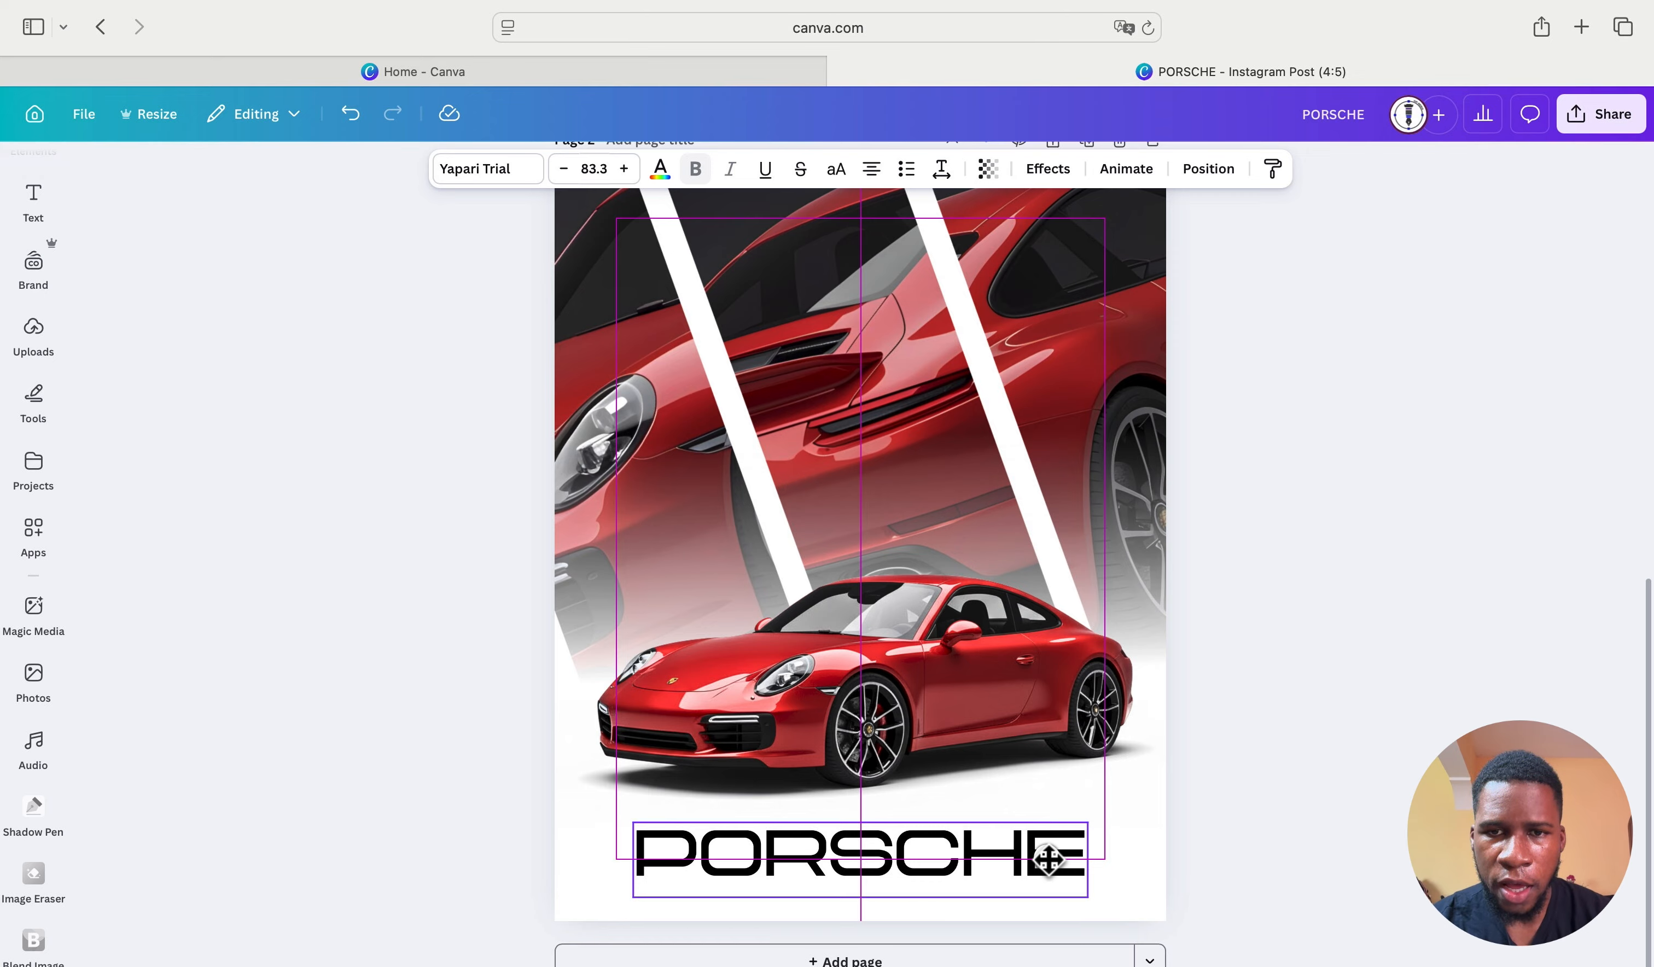
drag(1048, 860, 1050, 858)
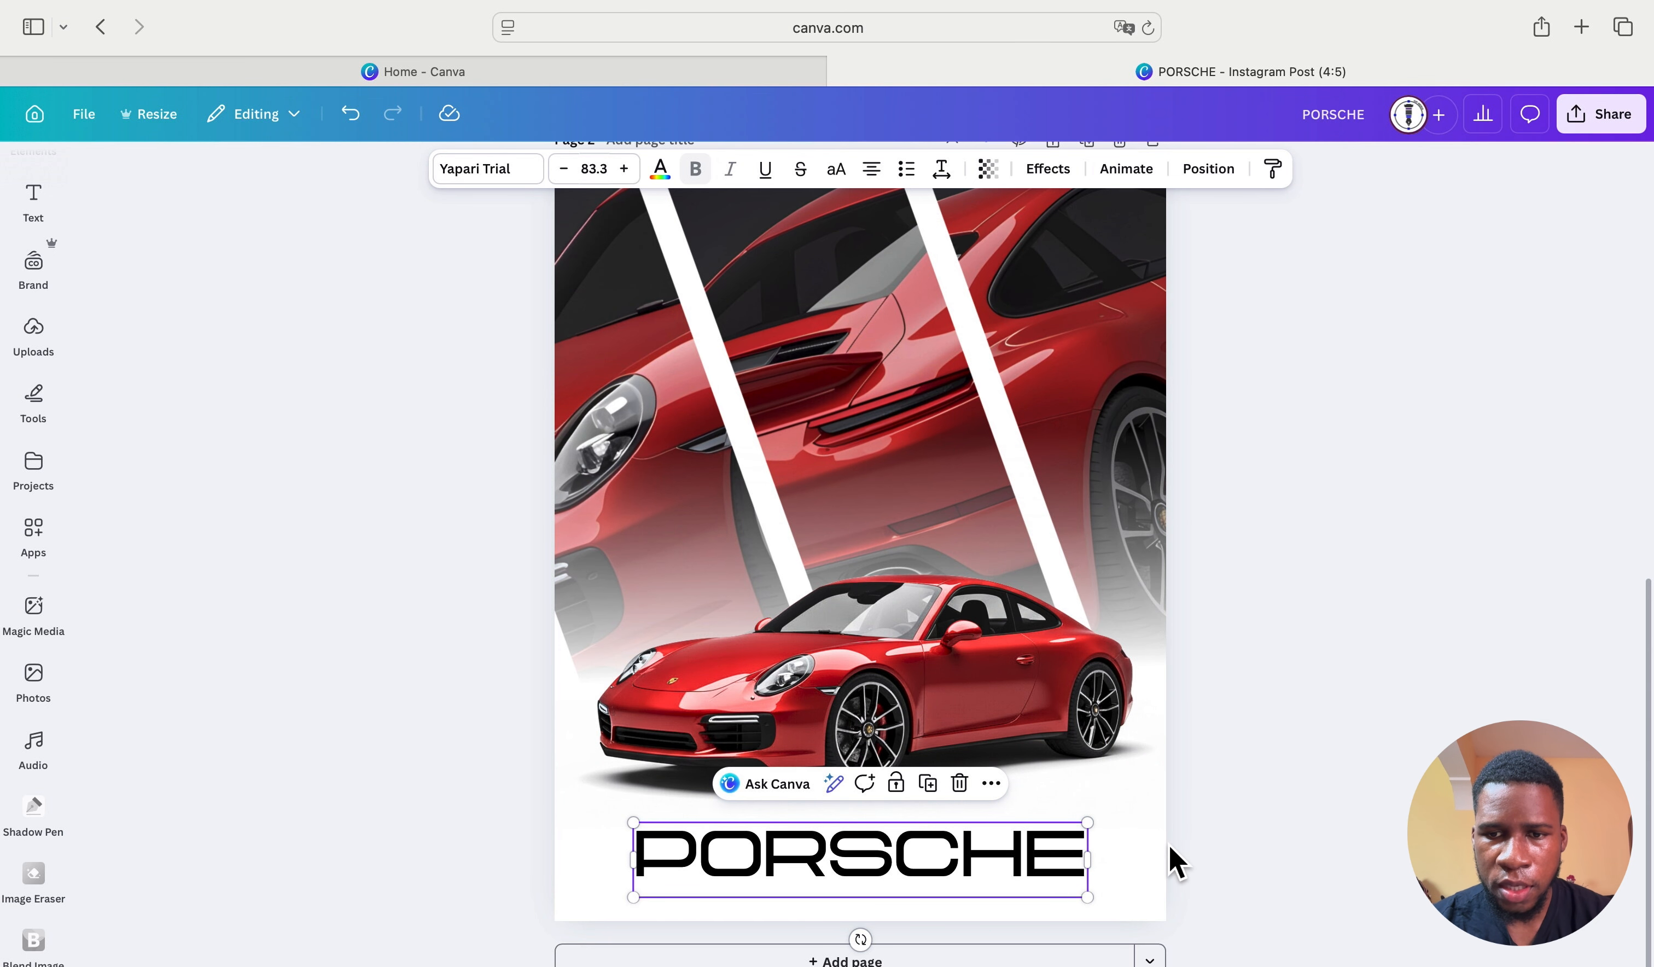
click(1140, 873)
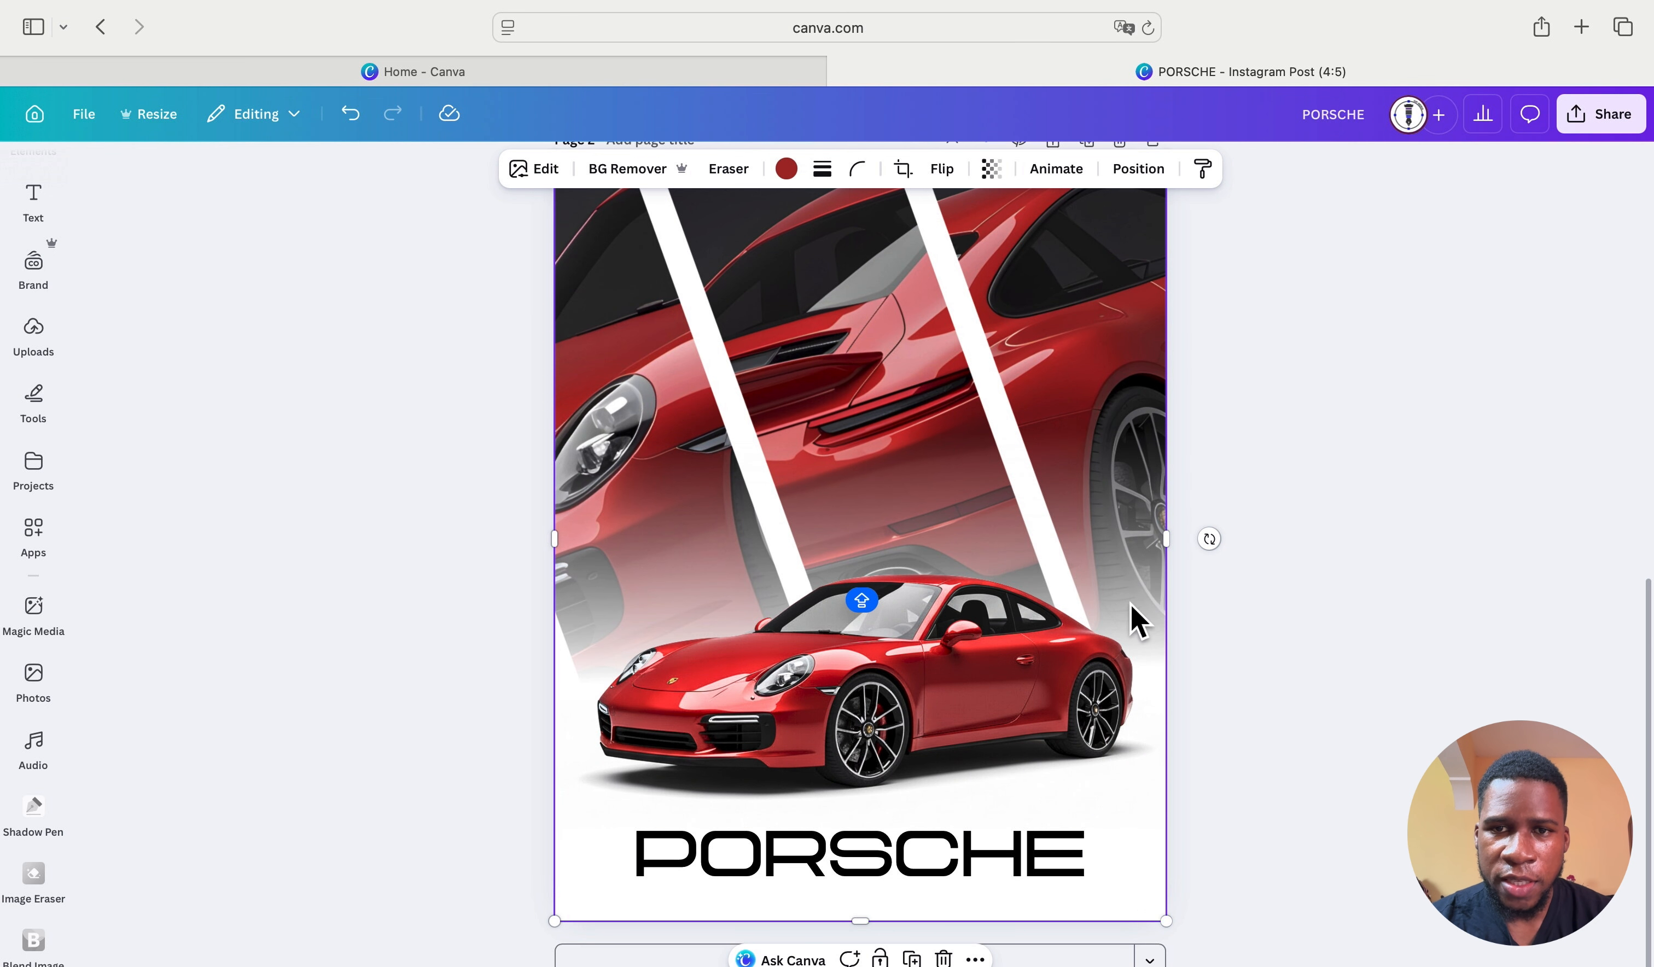
scroll(1265, 625, down, 3)
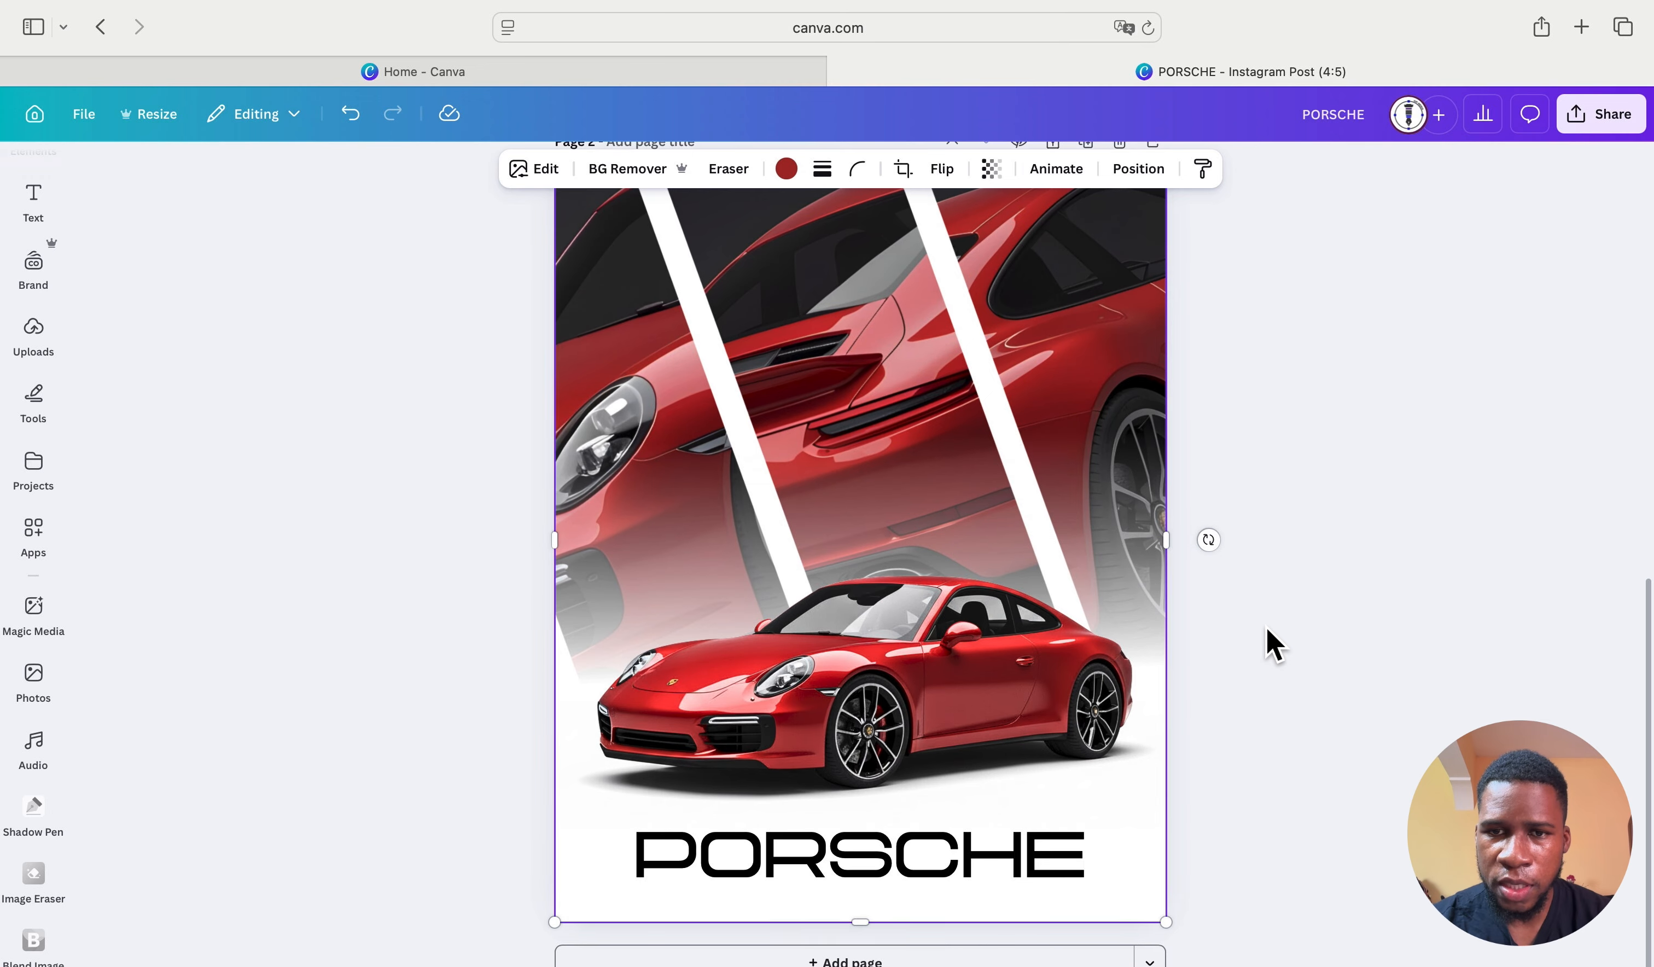
click(1269, 560)
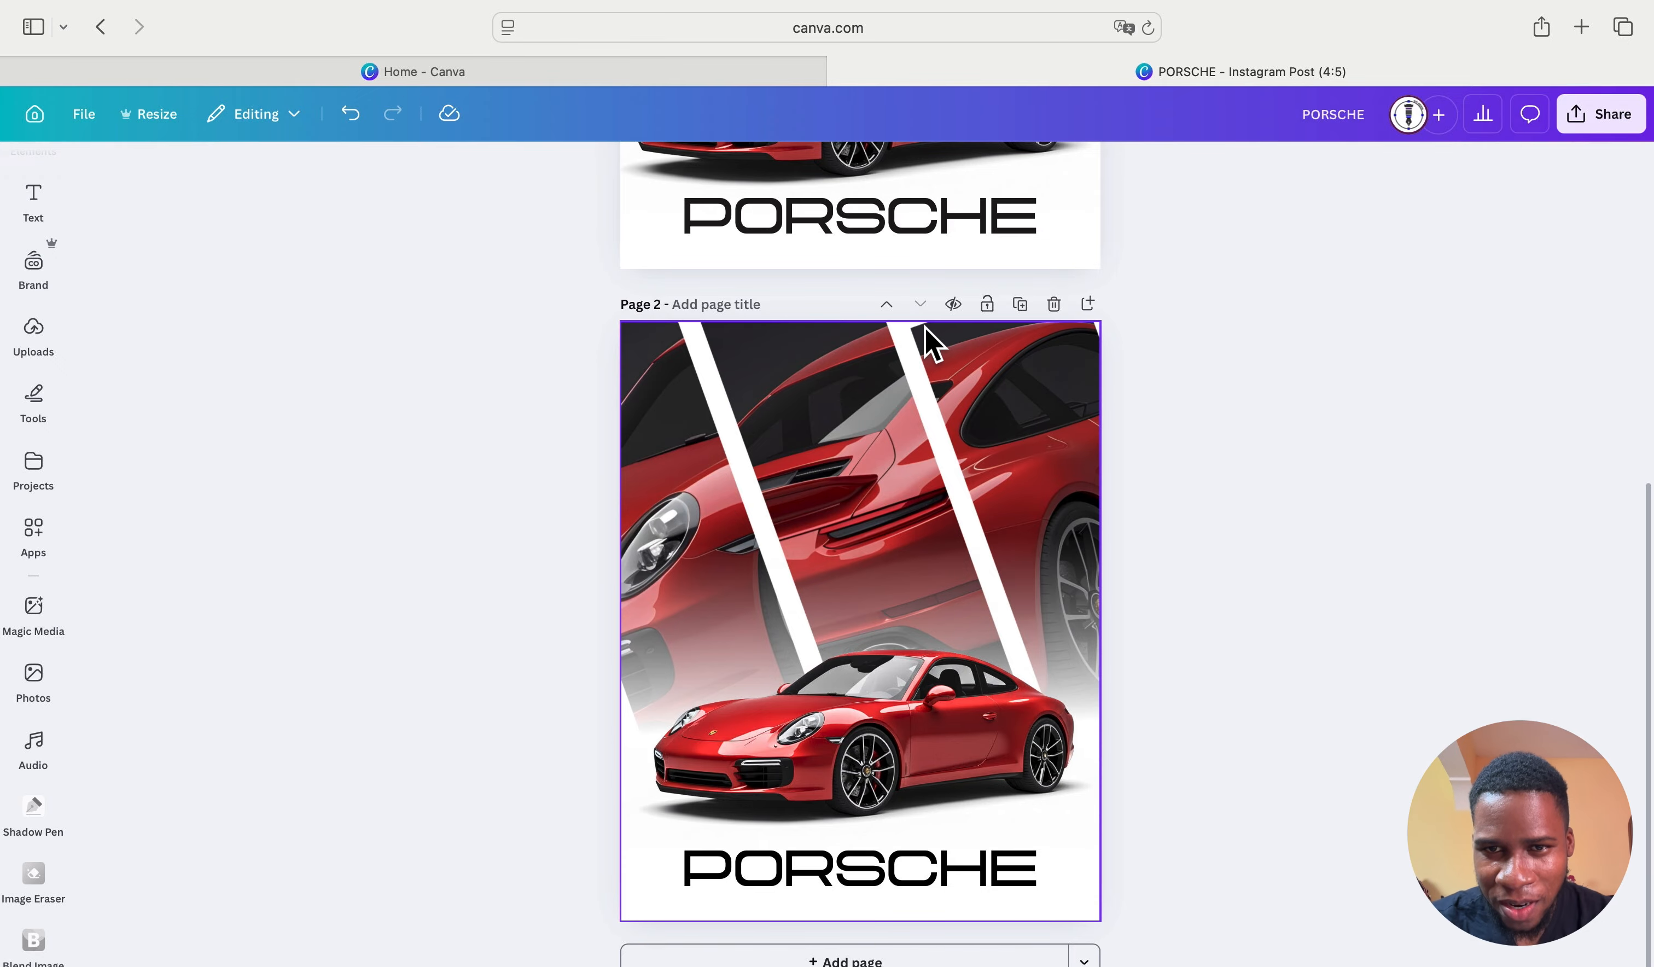
Step: Extend the strips image on page 2 slightly past the page's upper edge to cover the white gap there
scroll(927, 321, up, 5)
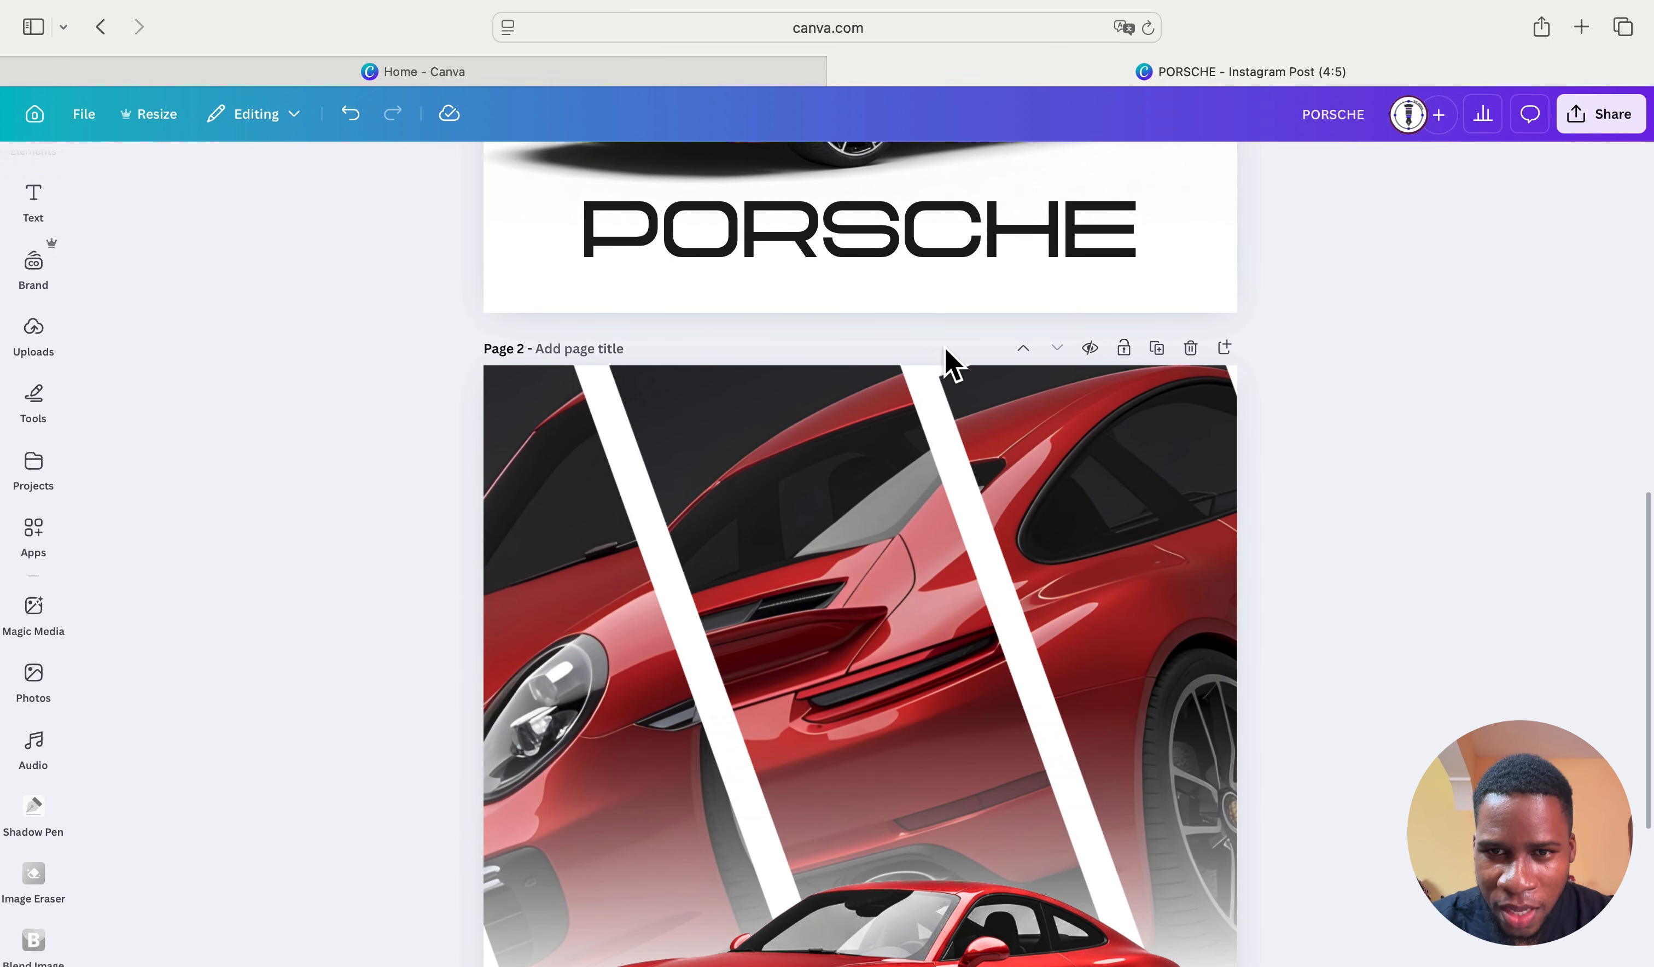
click(1026, 445)
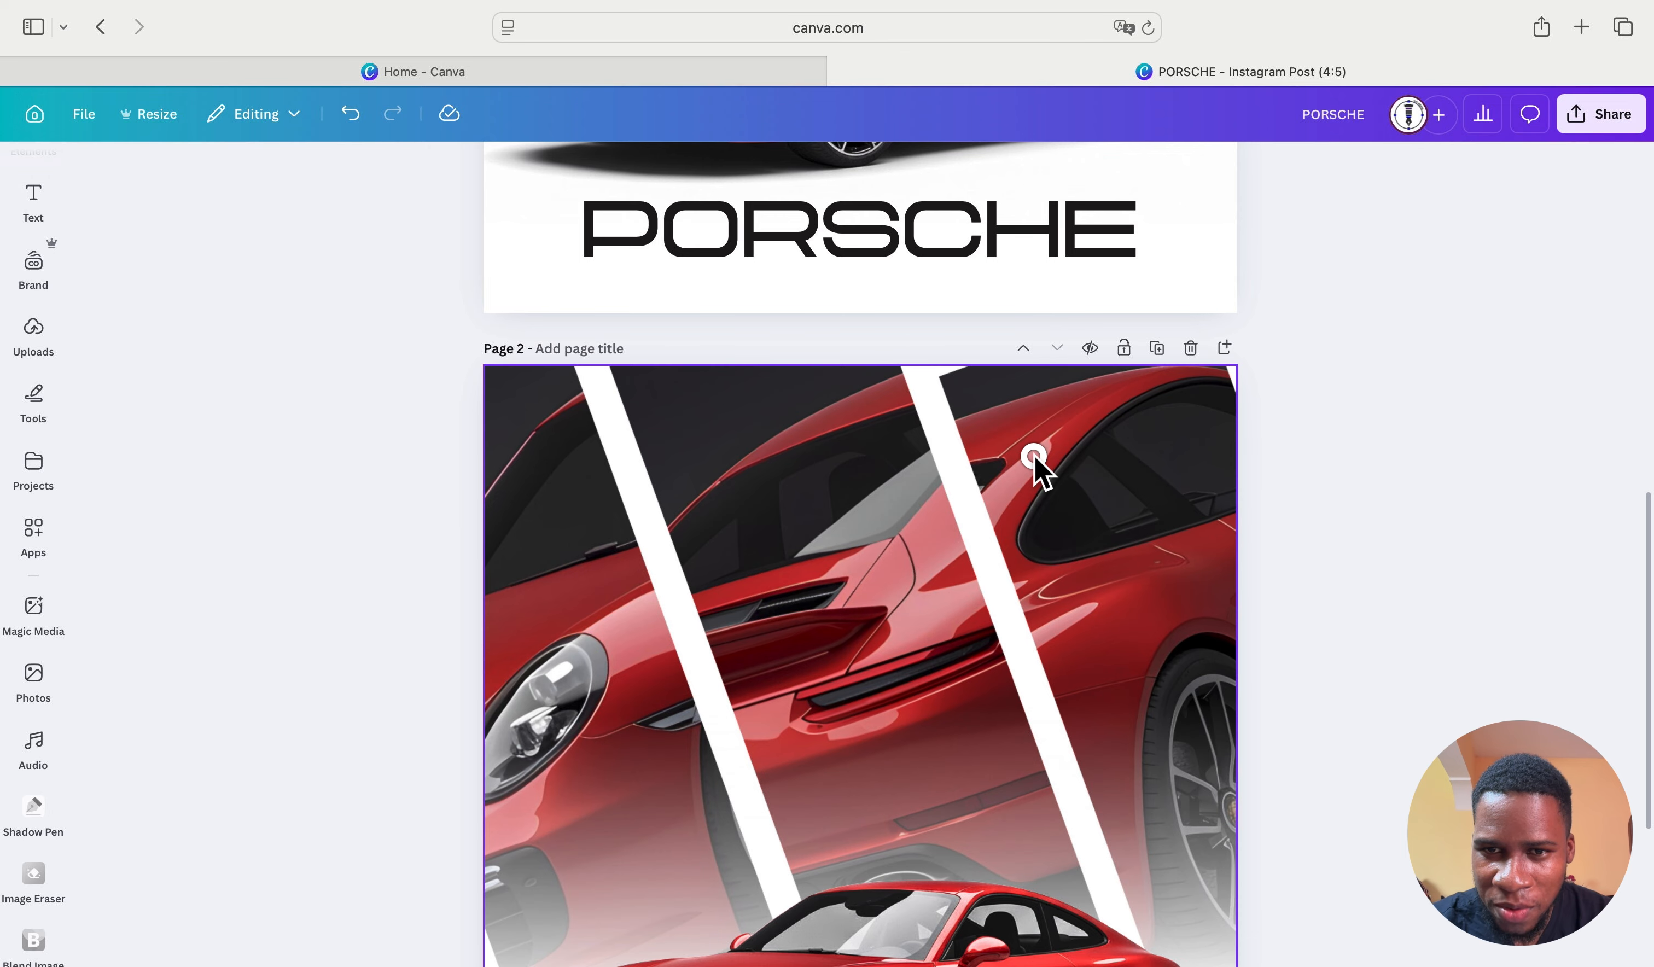
click(1017, 428)
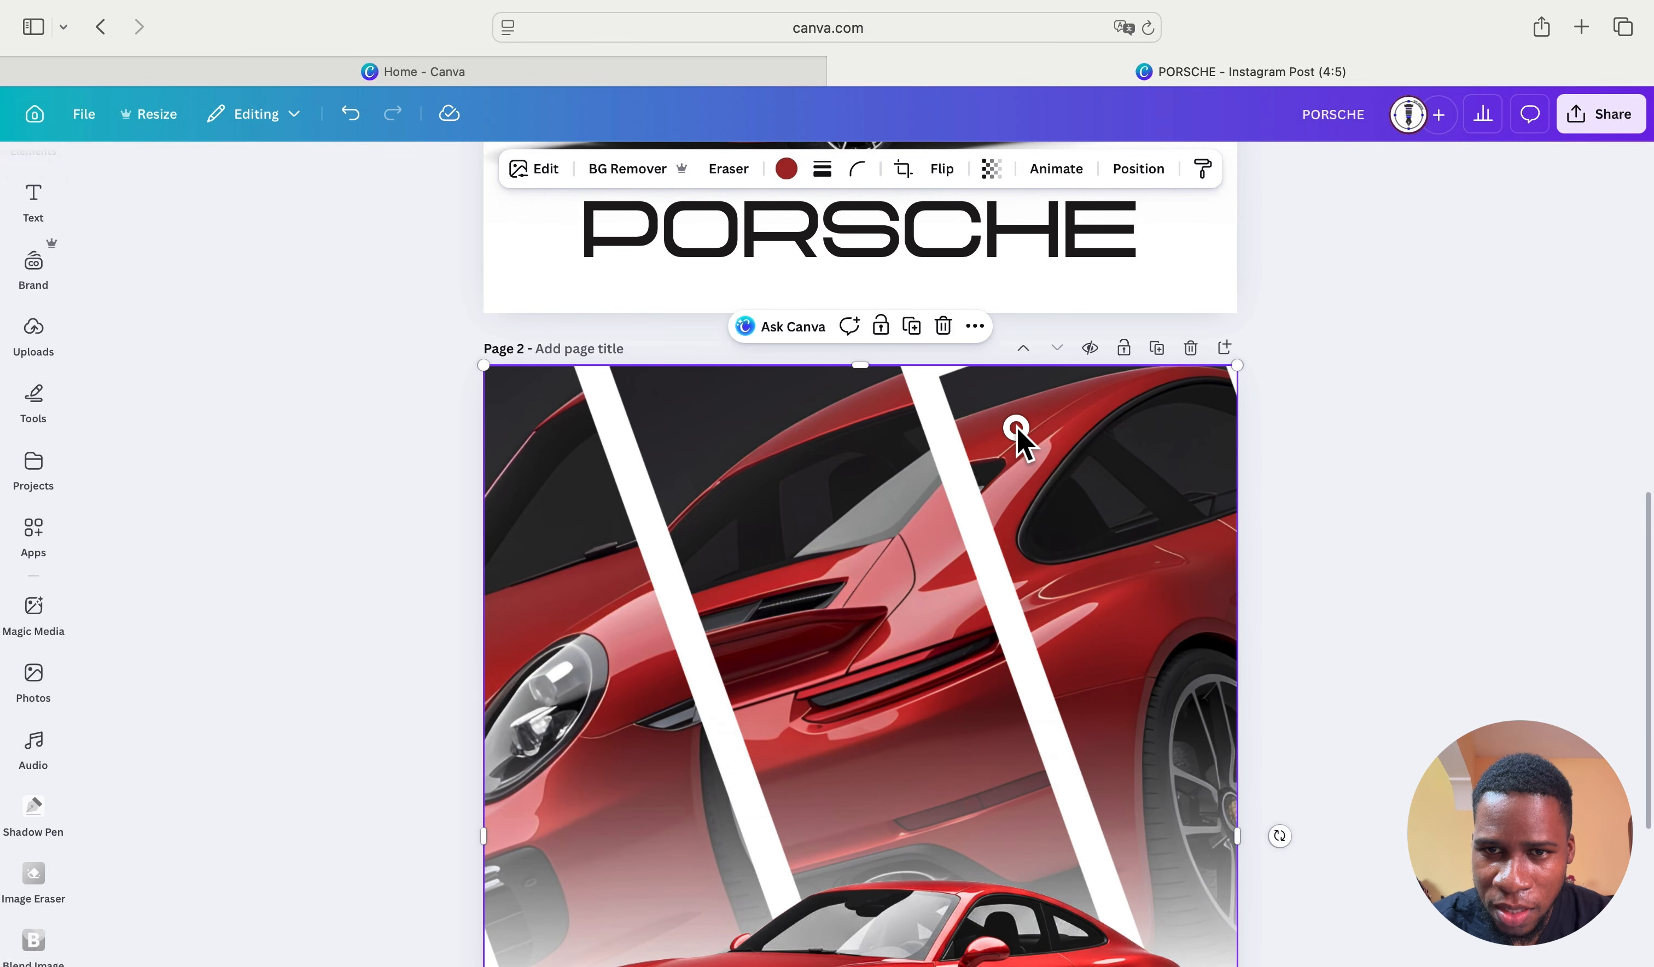
drag(1017, 428, 1016, 429)
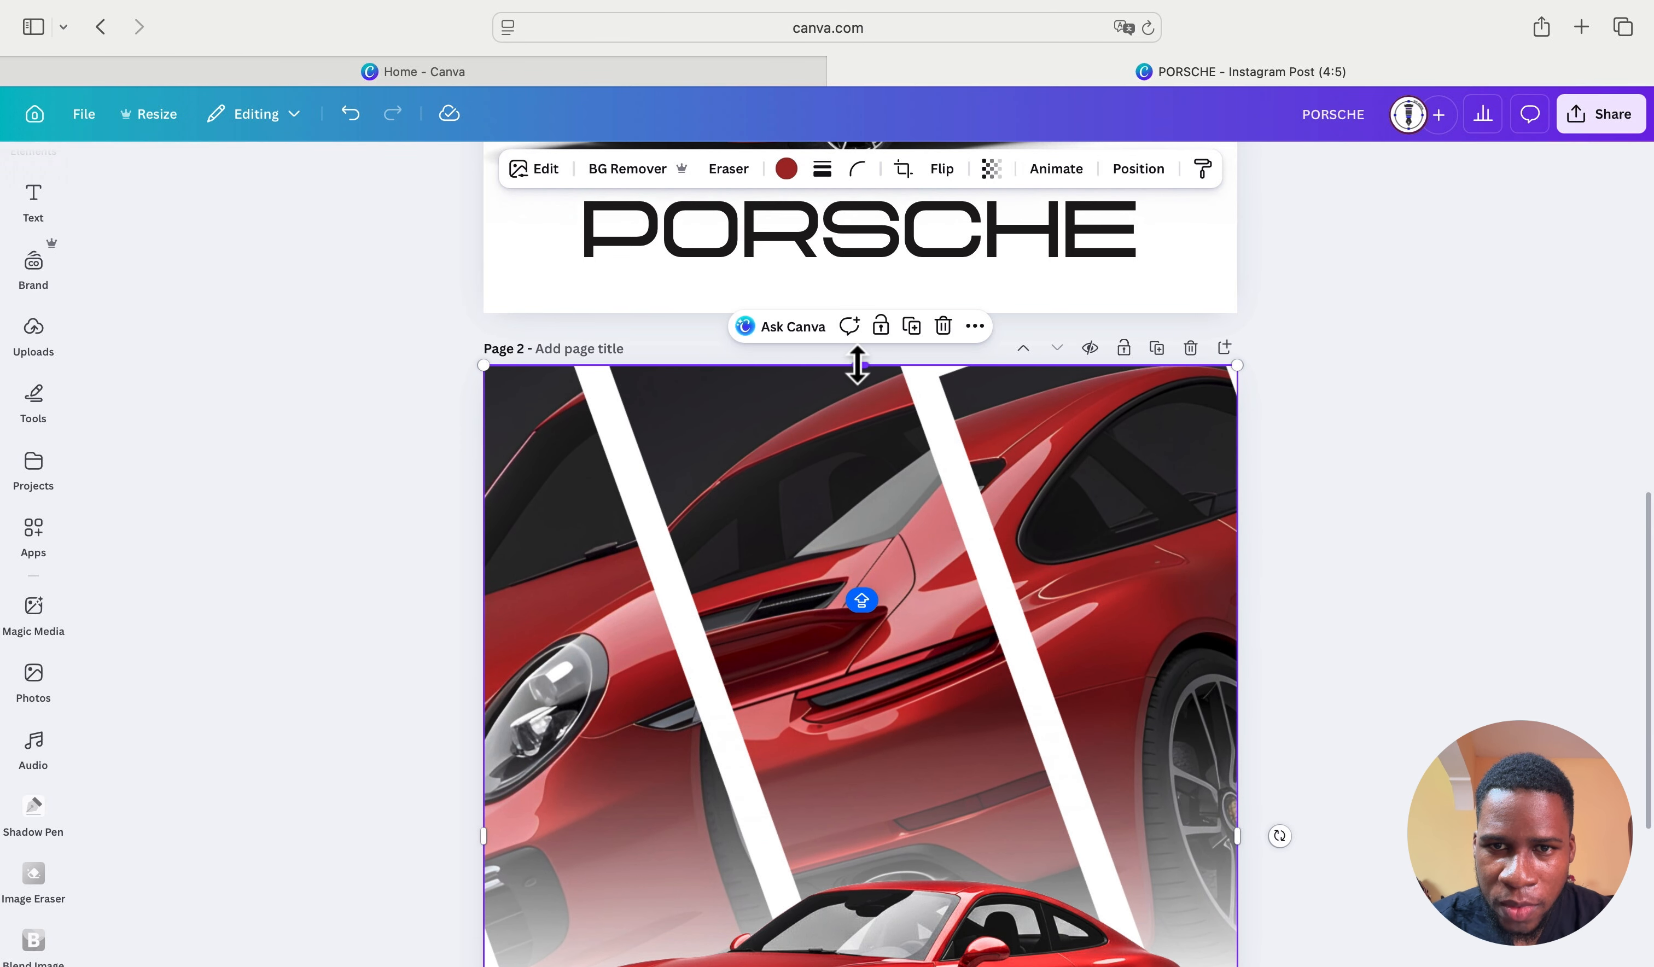
drag(857, 364, 857, 363)
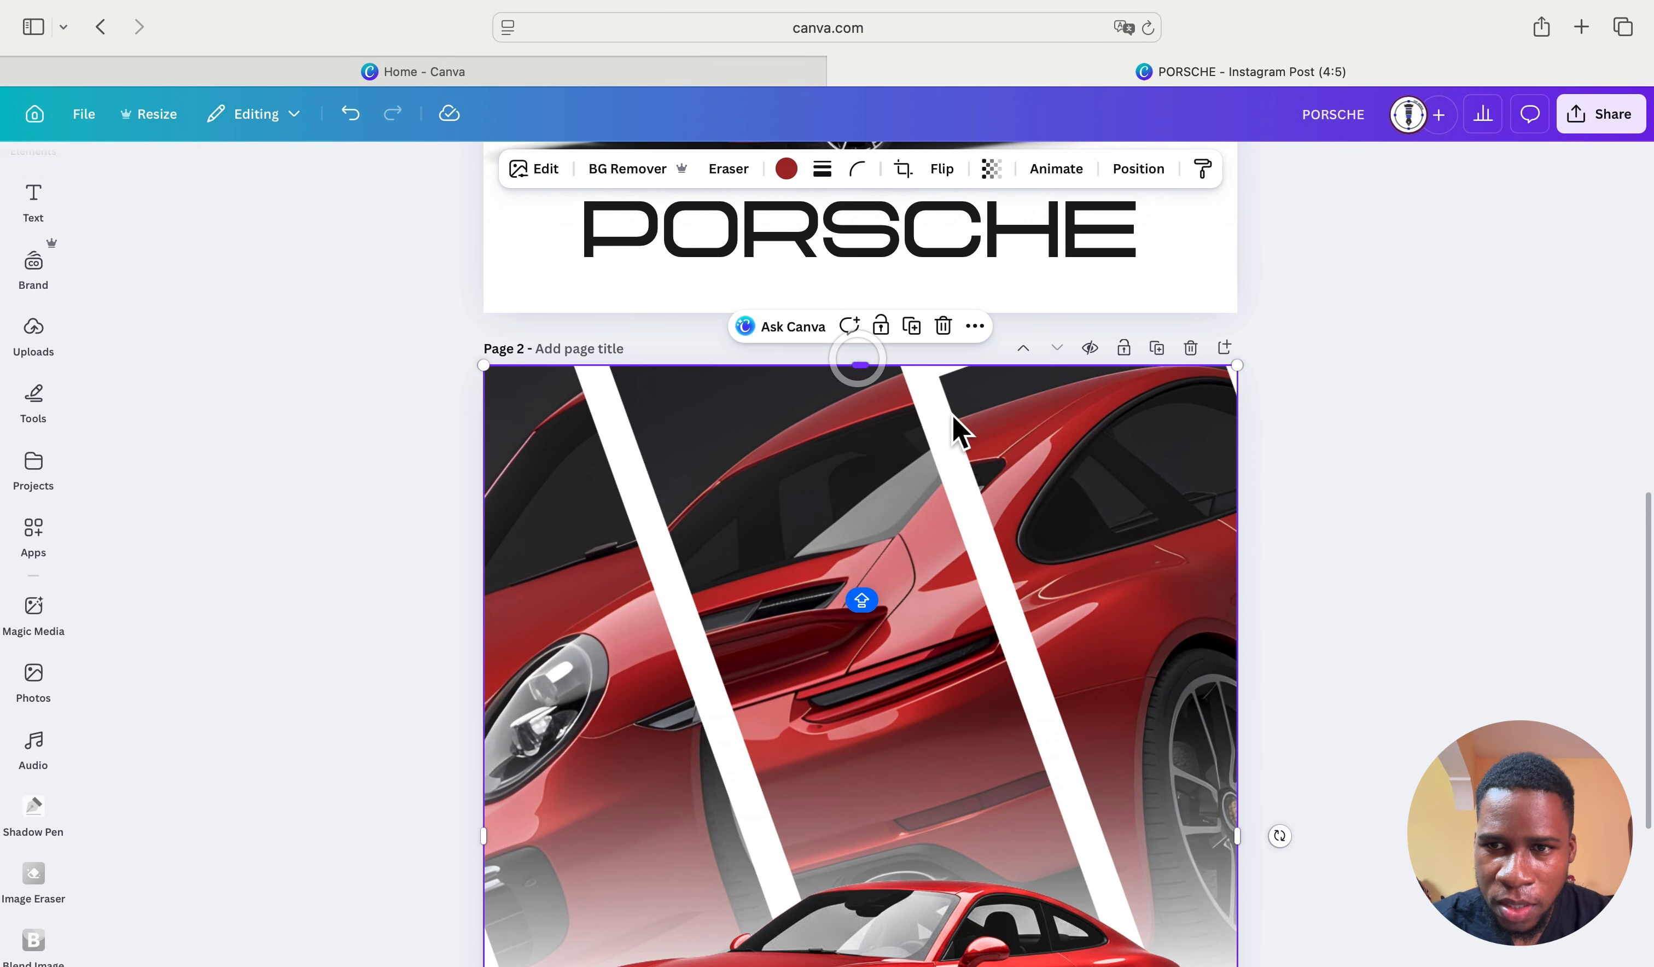
click(1308, 468)
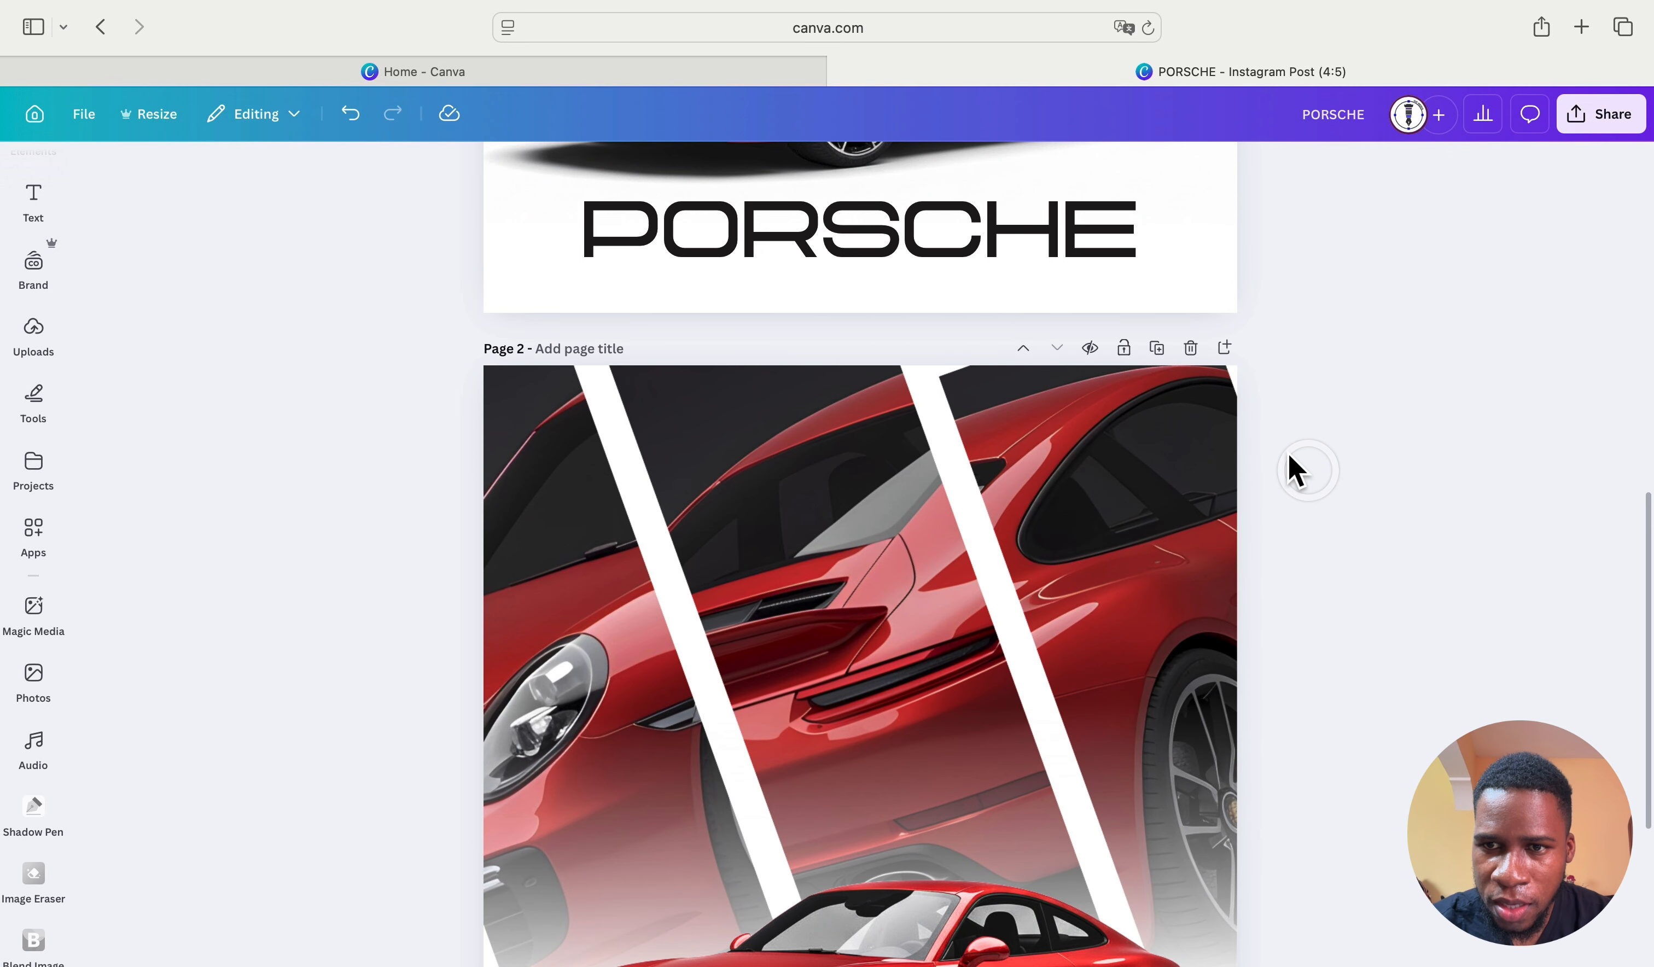
click(908, 377)
drag(857, 364, 855, 352)
click(1279, 383)
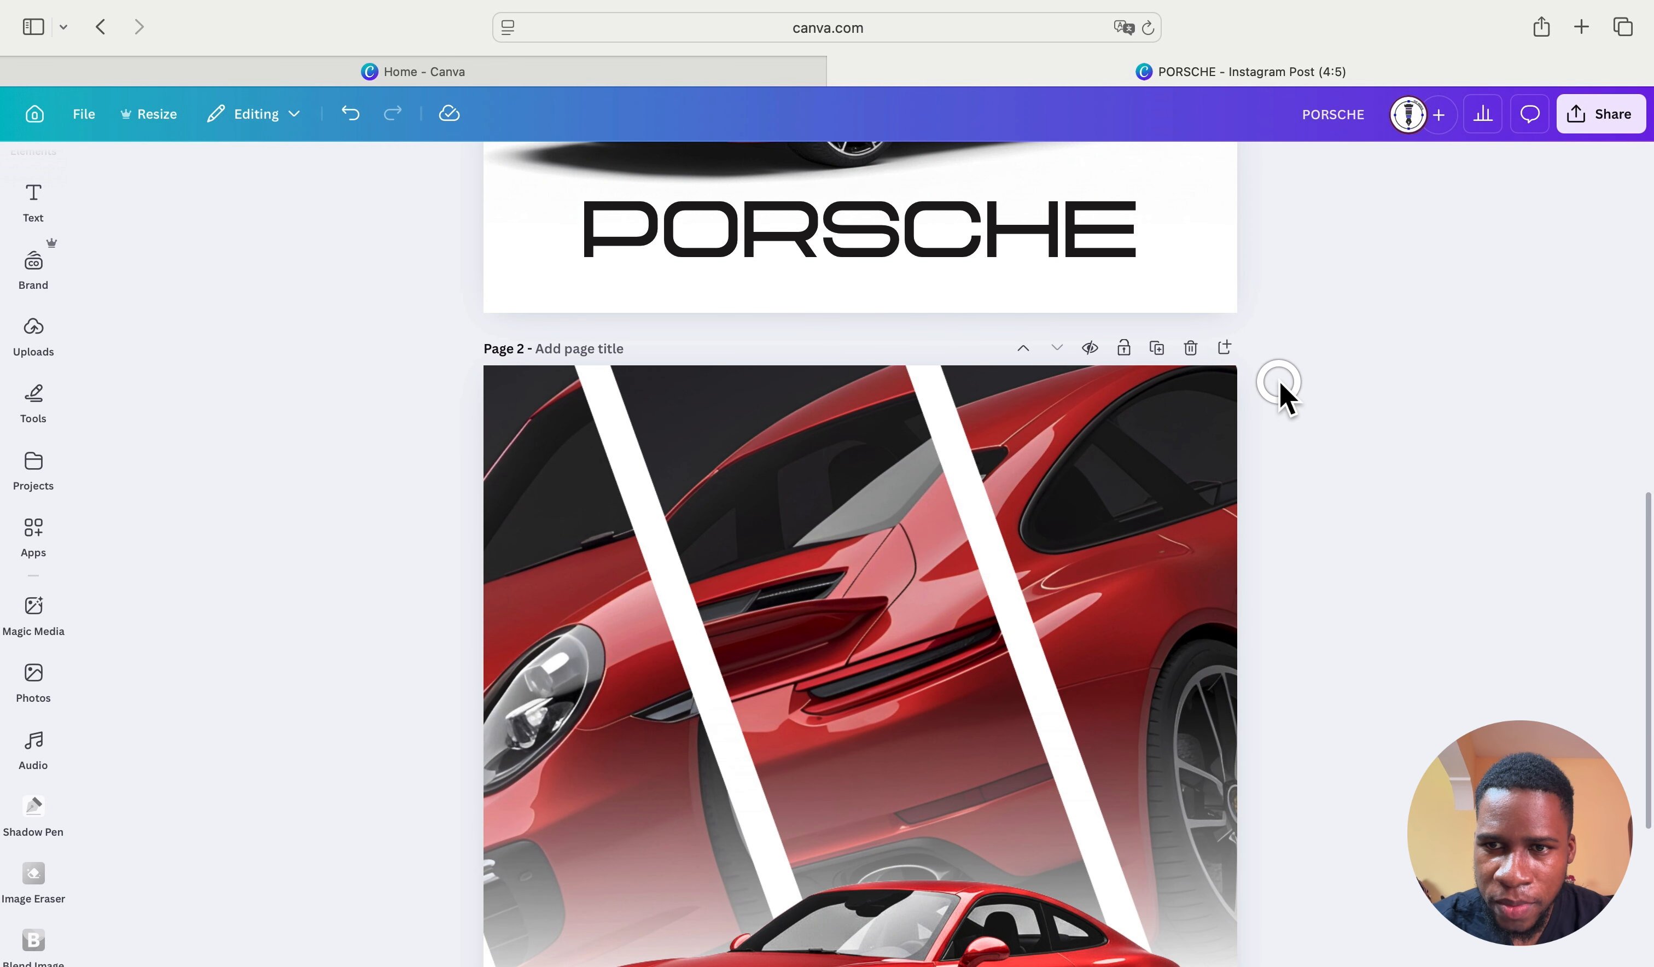
scroll(1061, 530, down, 5)
scroll(1061, 530, down, 2)
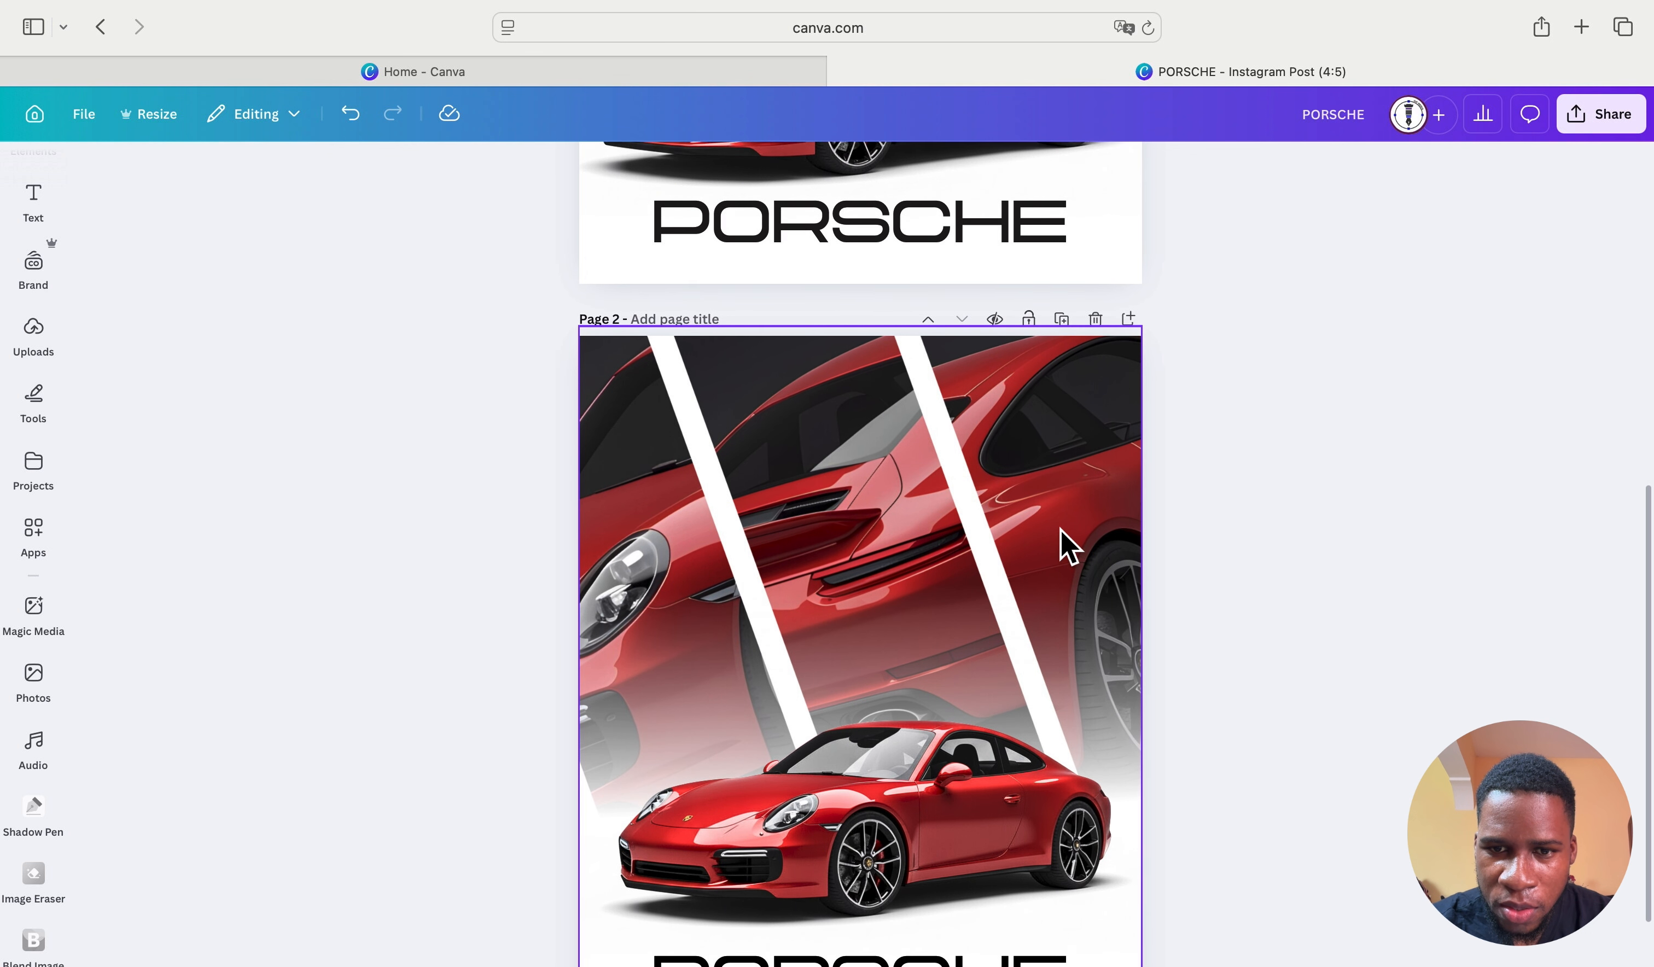
scroll(1061, 530, down, 2)
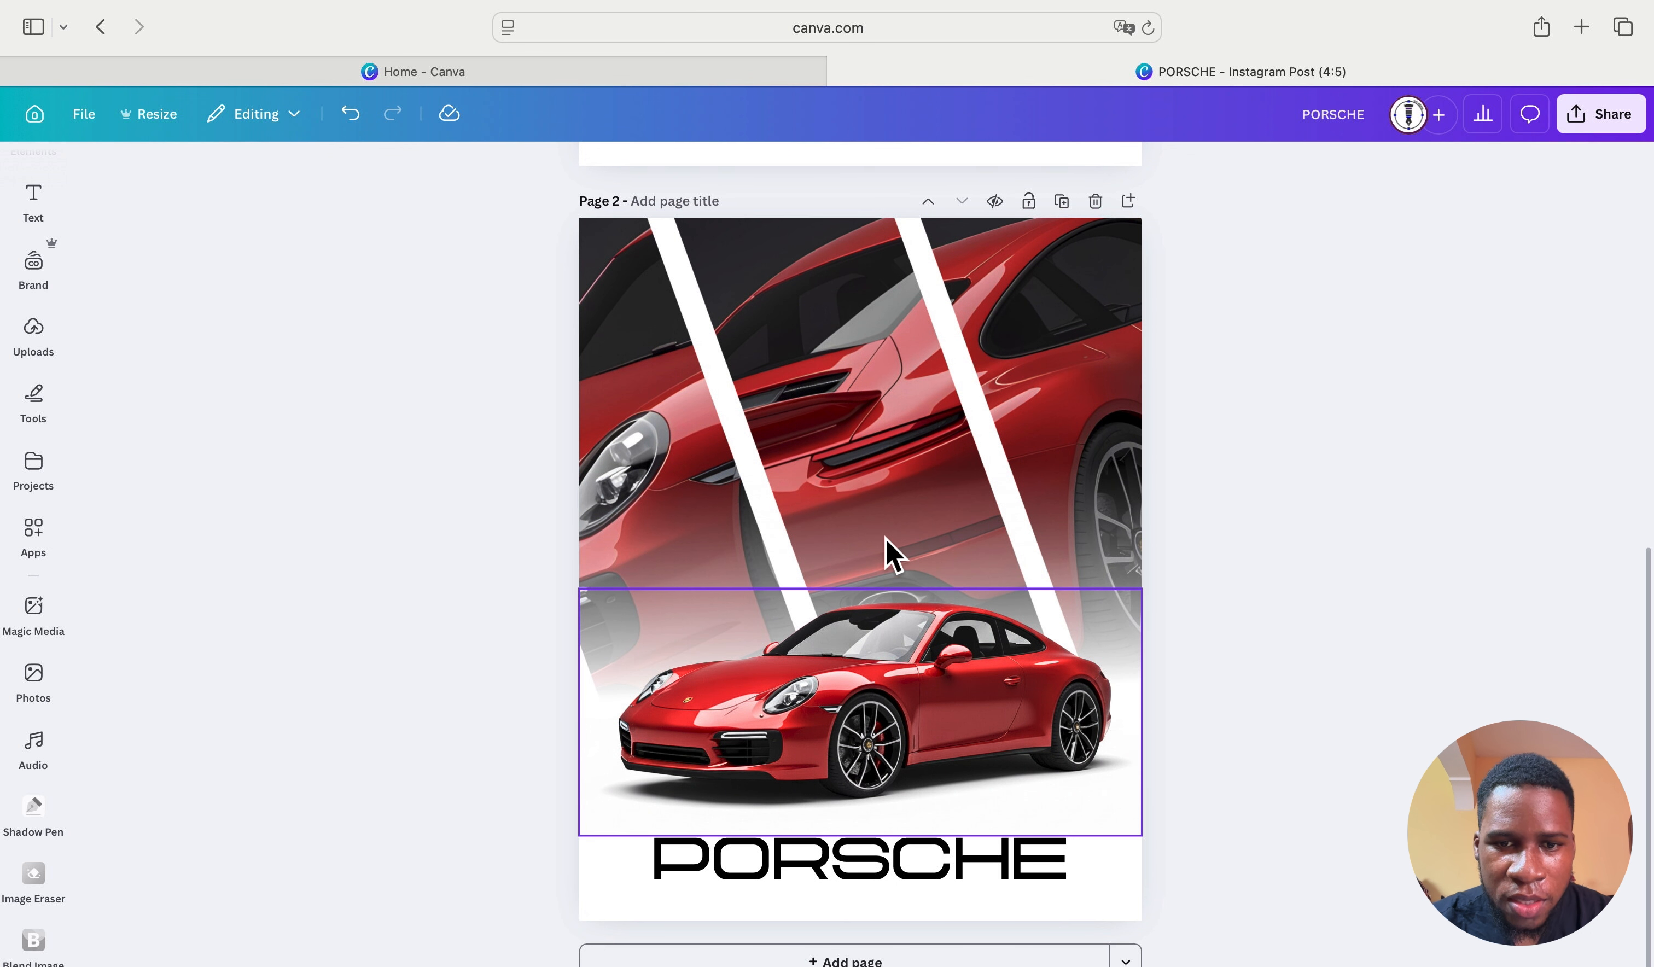